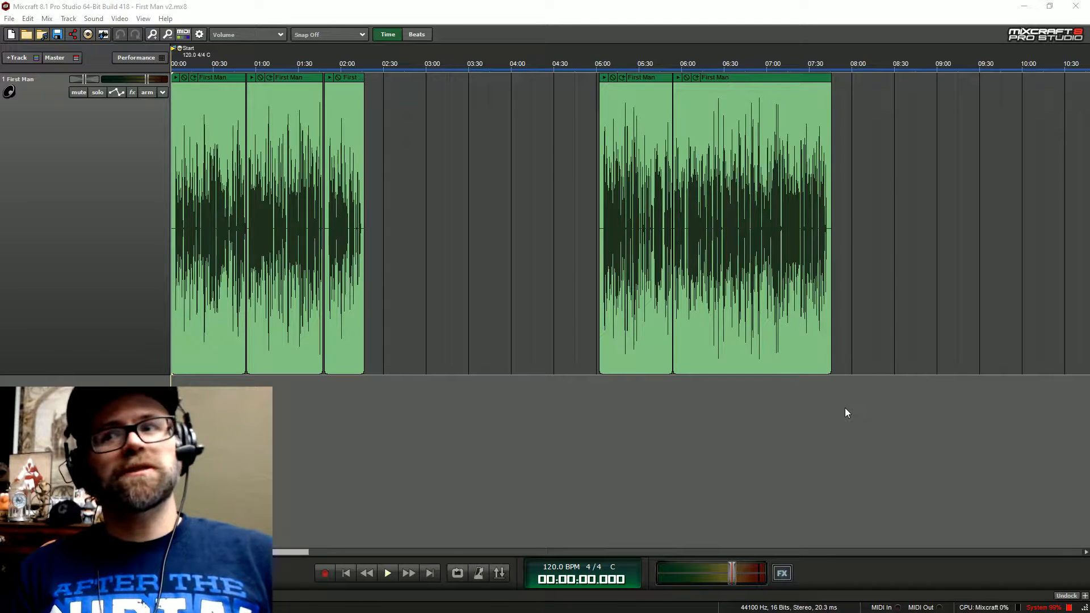
- Load the Based on a True Story 2.0 effect chain on the First Man track
left_click(523, 5)
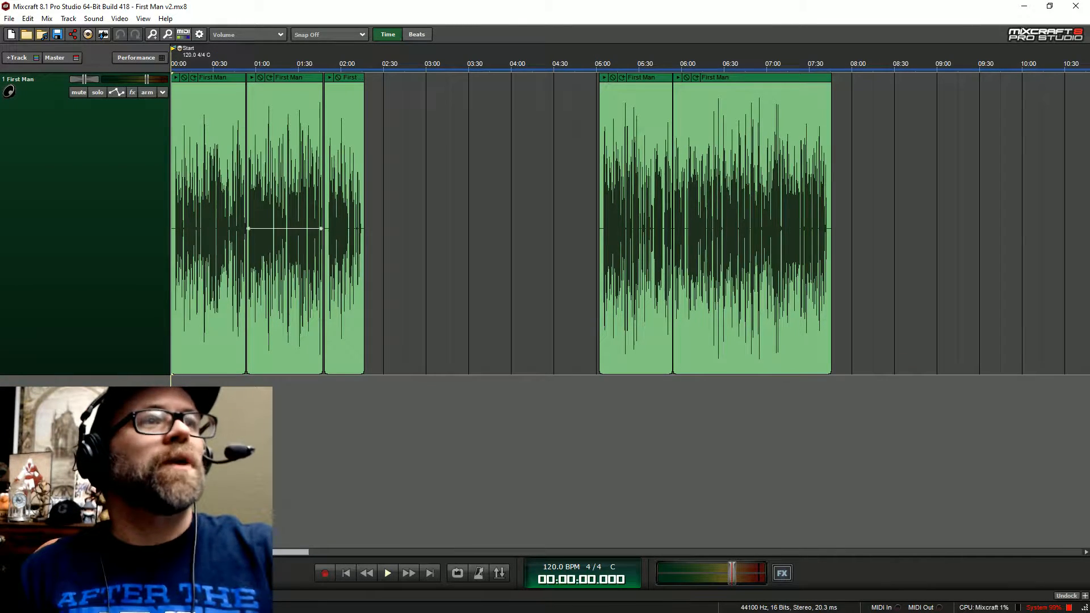
scroll(316, 229, "up", 2)
scroll(630, 227, "left", 3)
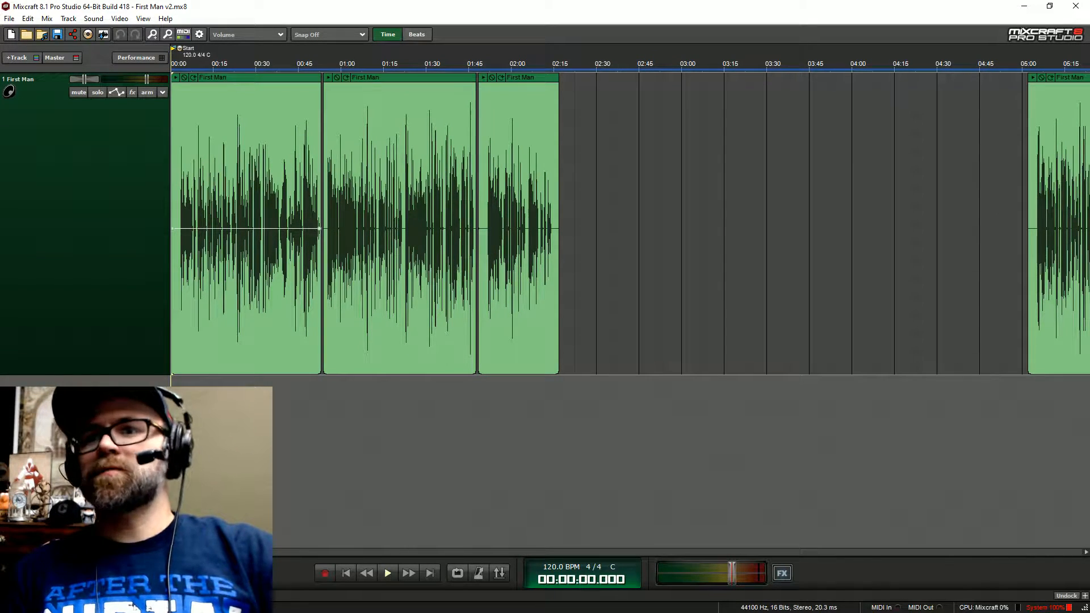
scroll(631, 227, "up", 1)
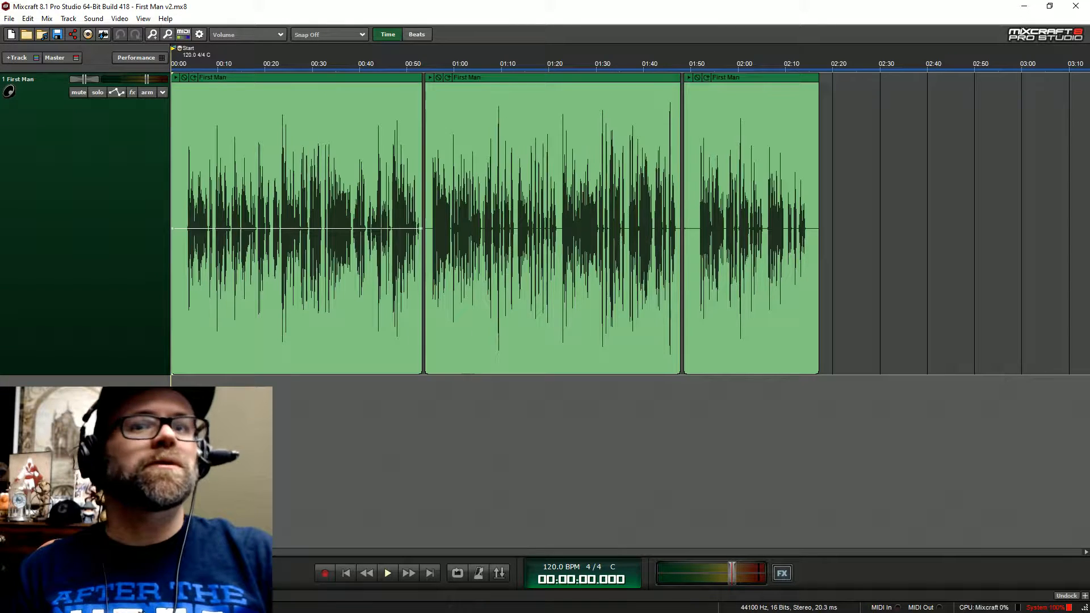
scroll(630, 227, "up", 1)
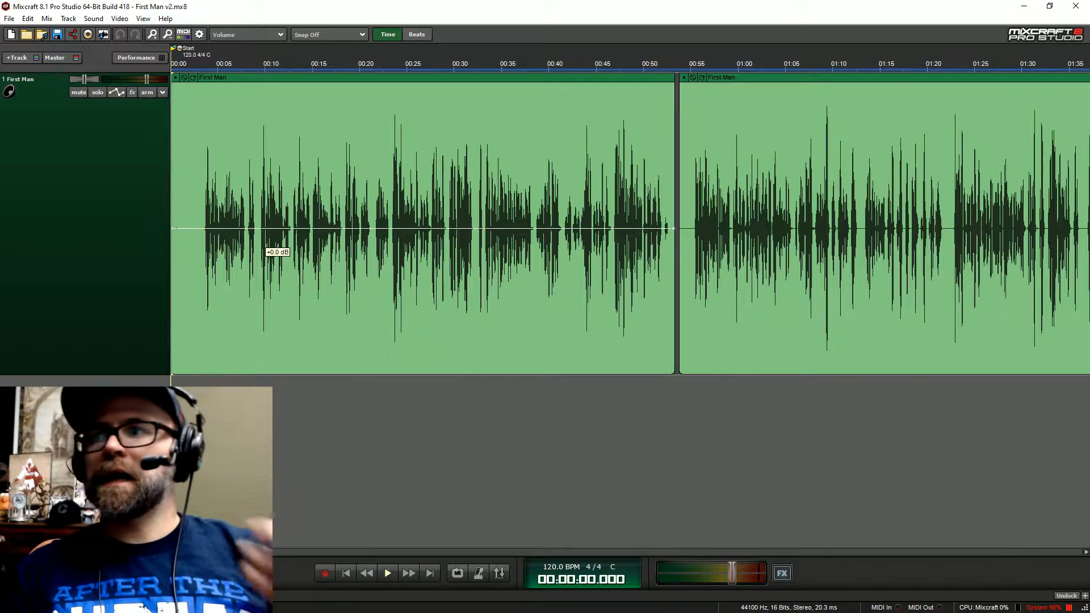
left_click(133, 94)
left_click(349, 84)
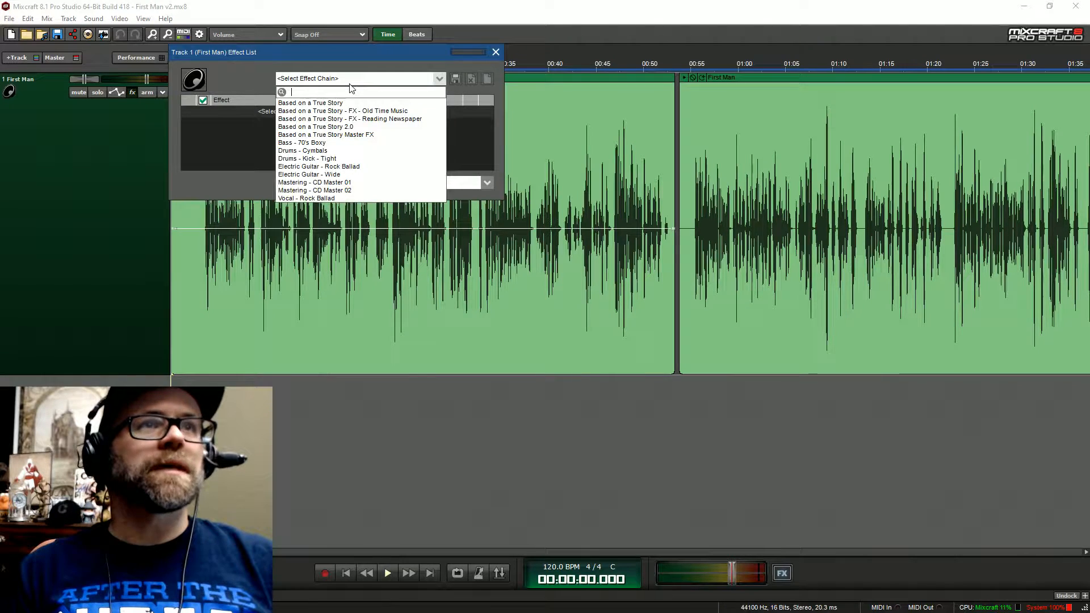
left_click(356, 125)
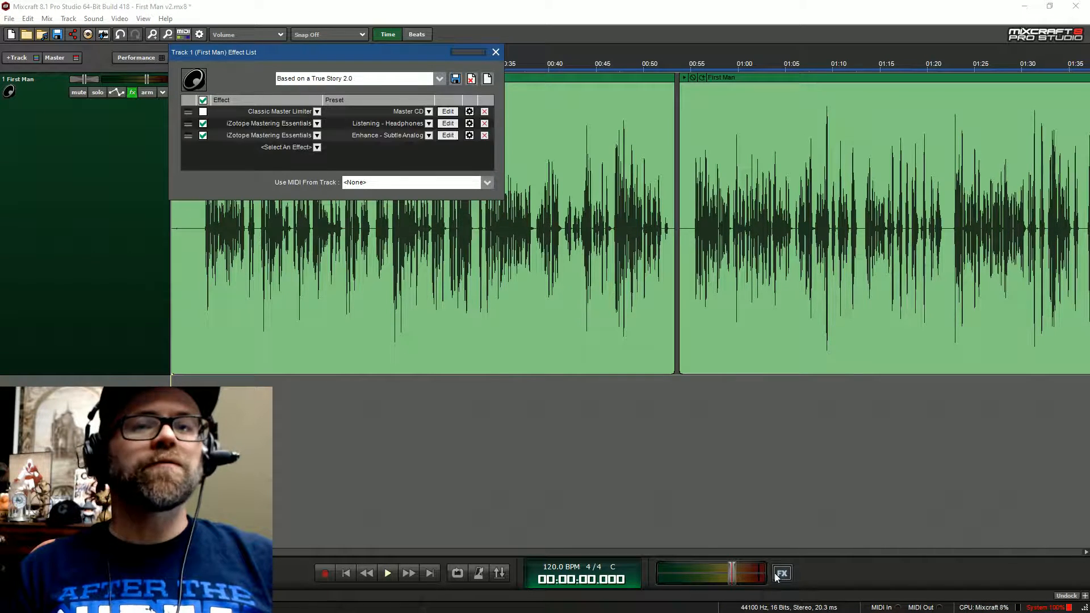
- Load the Based on a True Story Master FX effect chain on the master track and close both effect windows
left_click(335, 60)
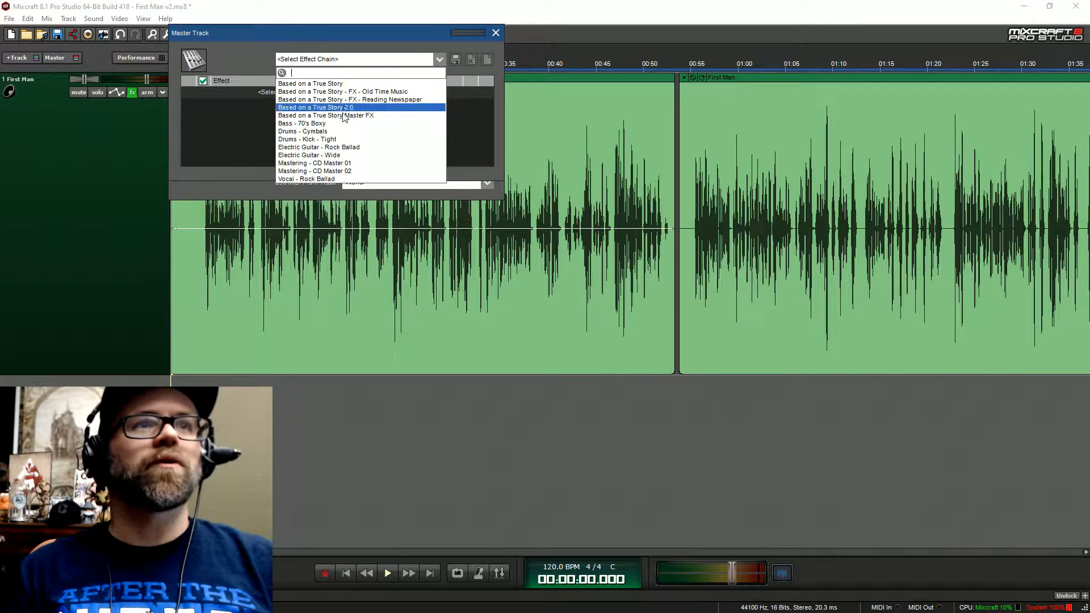
left_click(326, 115)
left_click(496, 34)
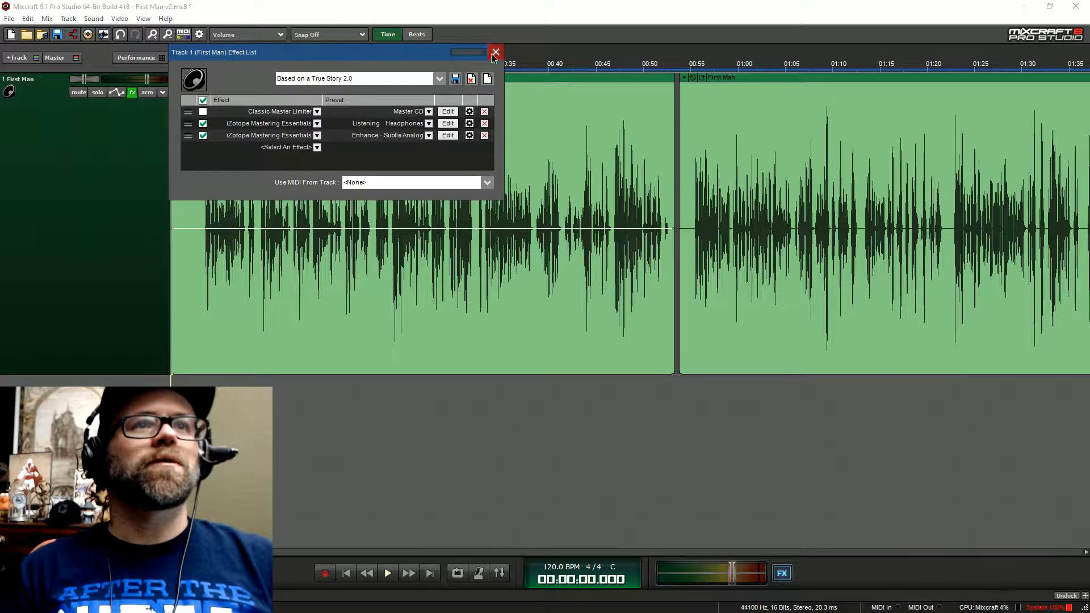
left_click(494, 50)
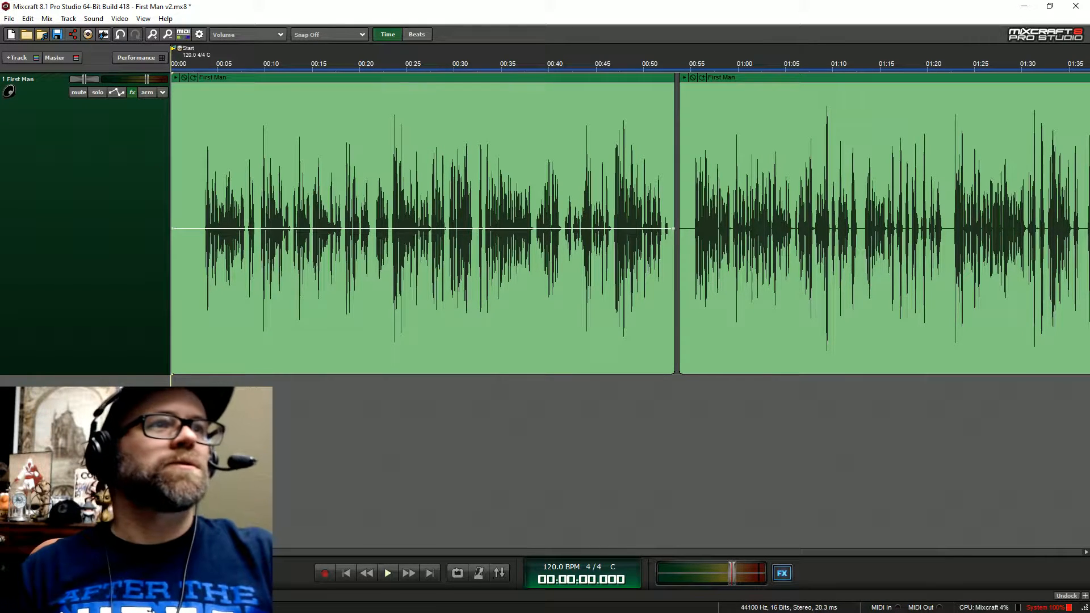
- Trim the silence off the start of the first clip, to about 00:02.8
left_click_drag(174, 119, 197, 119)
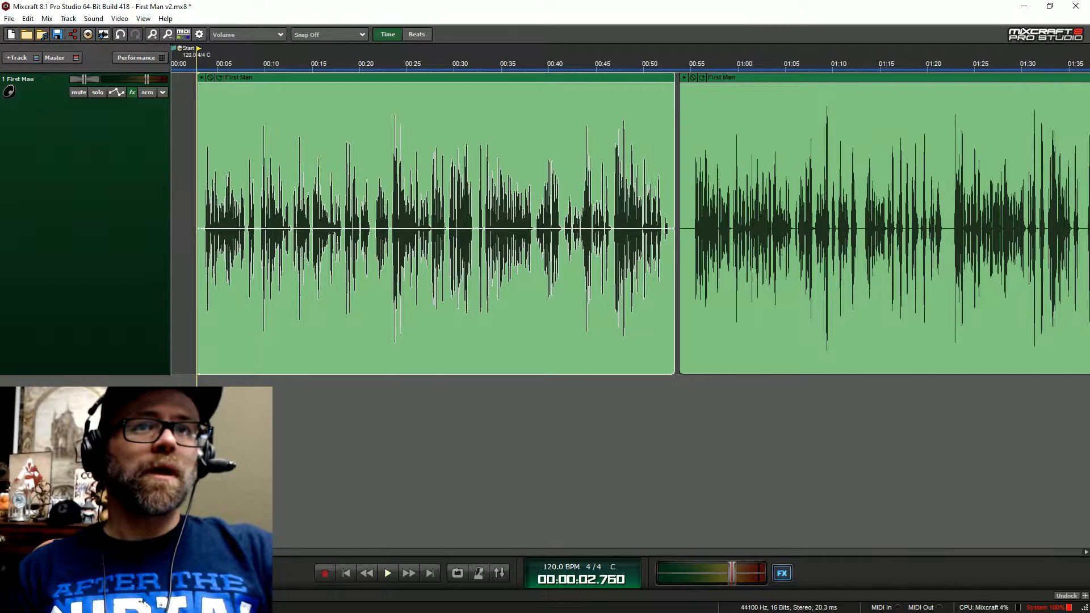
scroll(614, 227, "down", 1)
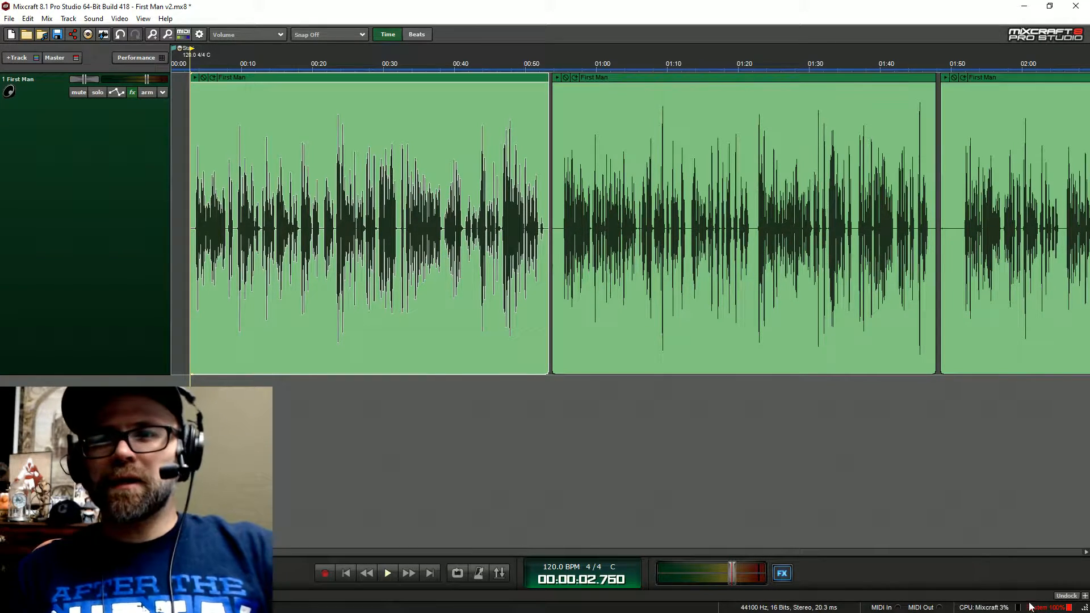
- Pause the background file syncing and dismiss the sync status window
left_click(1068, 611)
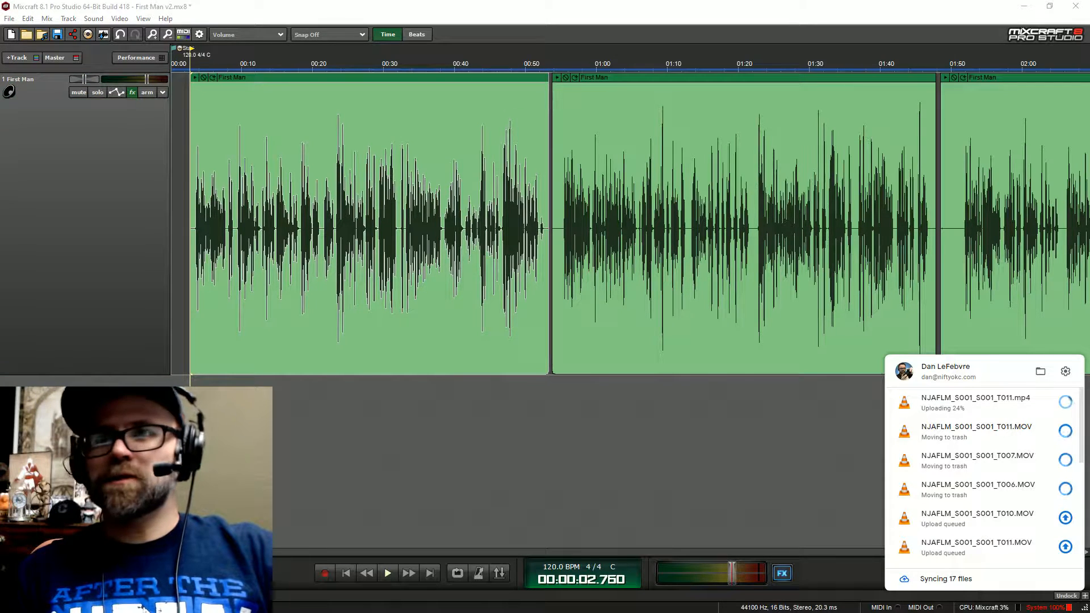
left_click(1066, 372)
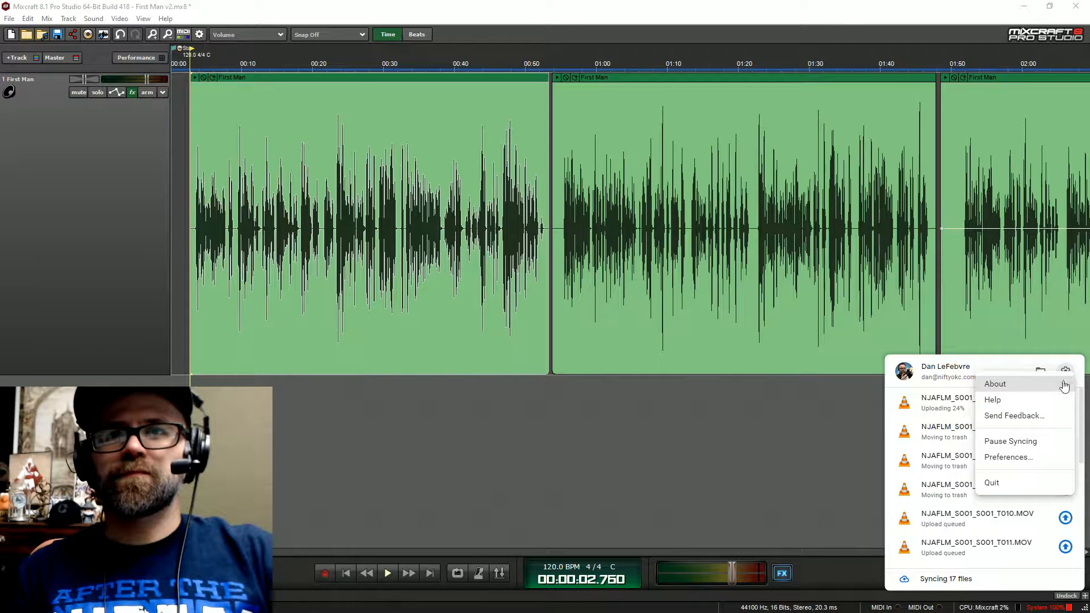
left_click(1033, 441)
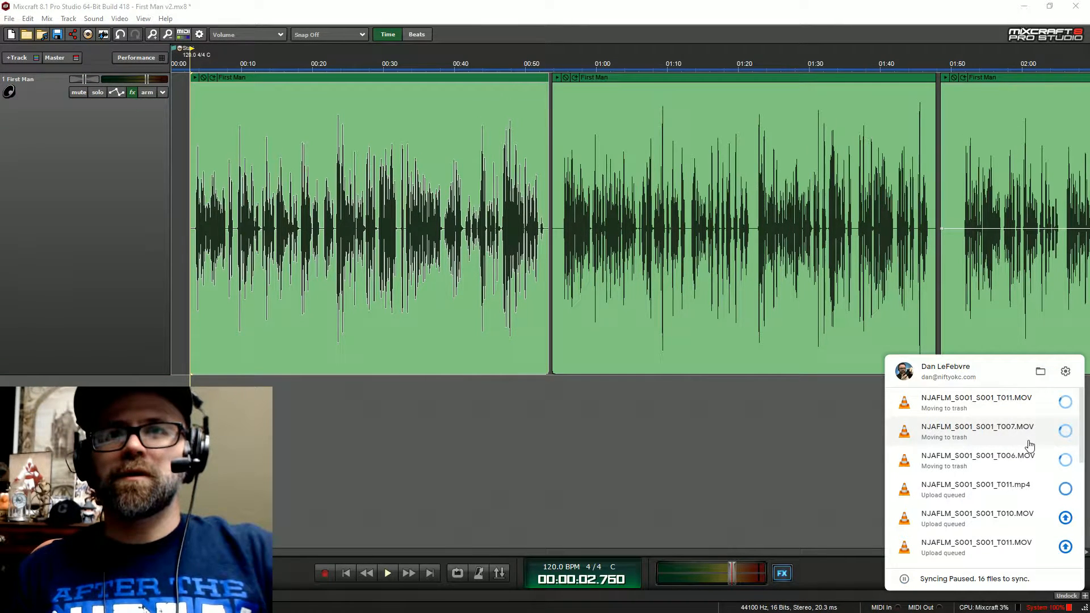
left_click(912, 22)
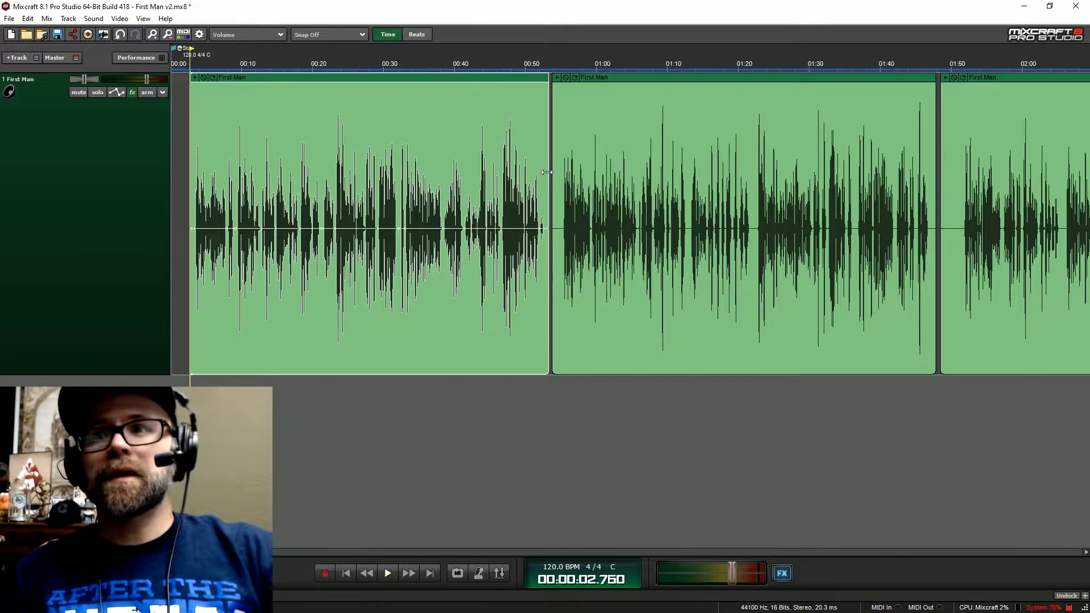
- Compare the speech around the first gap, then trim the first clip's end to about 00:46.7 and the second clip's start to about 00:55
left_click(562, 64)
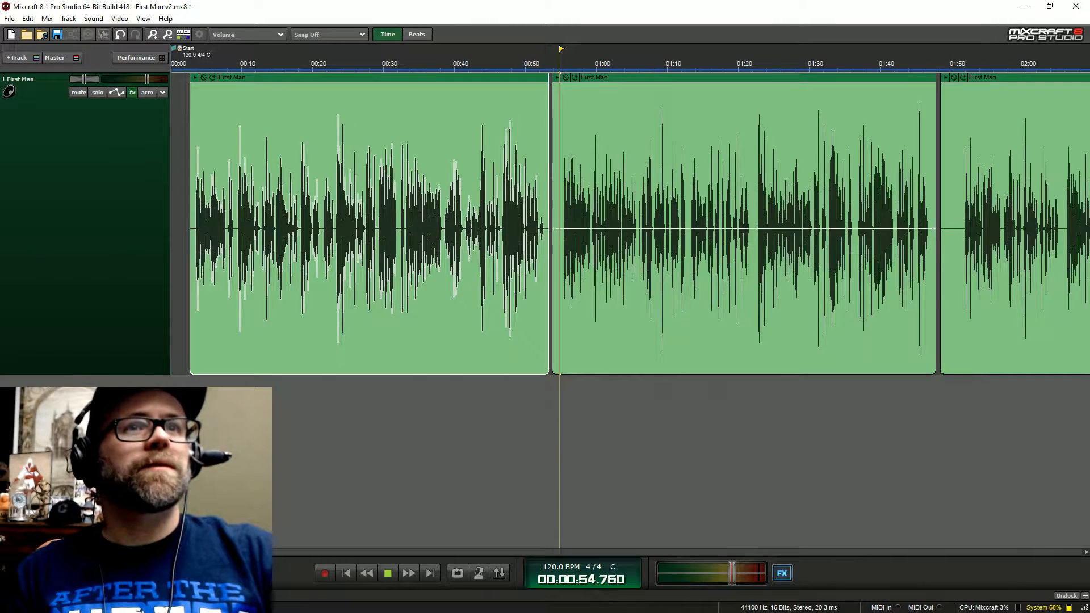
key("space")
left_click(502, 64)
scroll(648, 179, "up", 3)
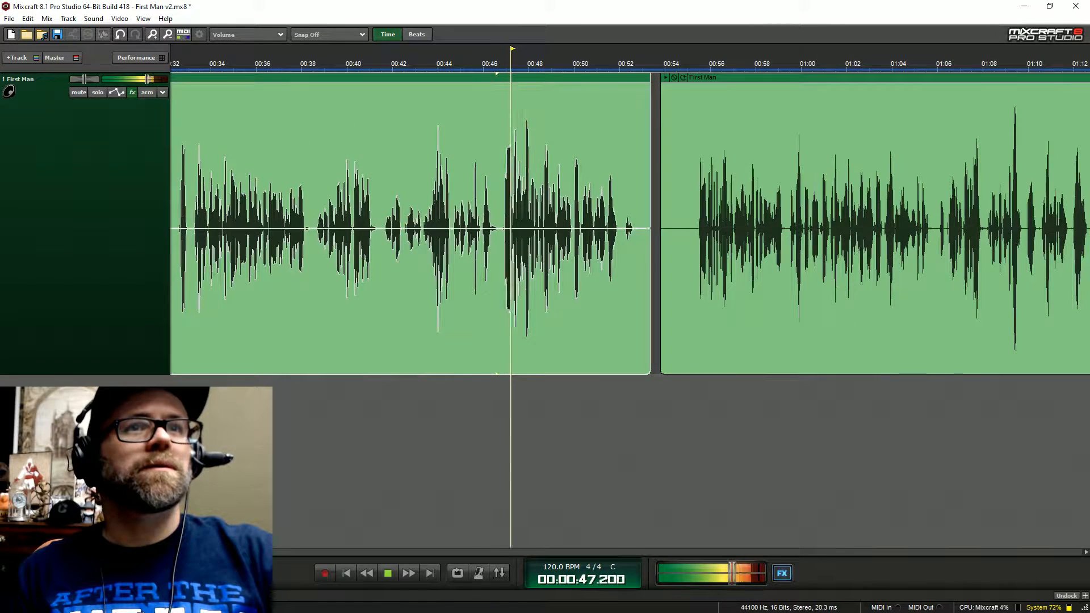
key("space")
left_click_drag(649, 178, 499, 178)
left_click_drag(661, 120, 693, 122)
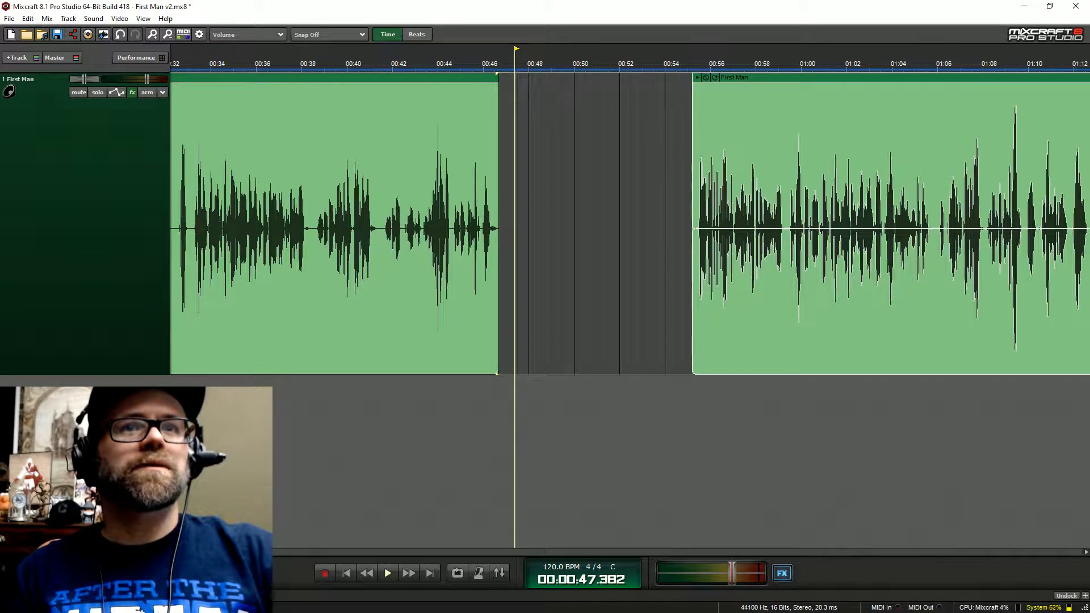
- Move the second clip to about 00:47, just after the first clip, and play the transition
left_click_drag(728, 79, 541, 65)
scroll(483, 64, "up", 2)
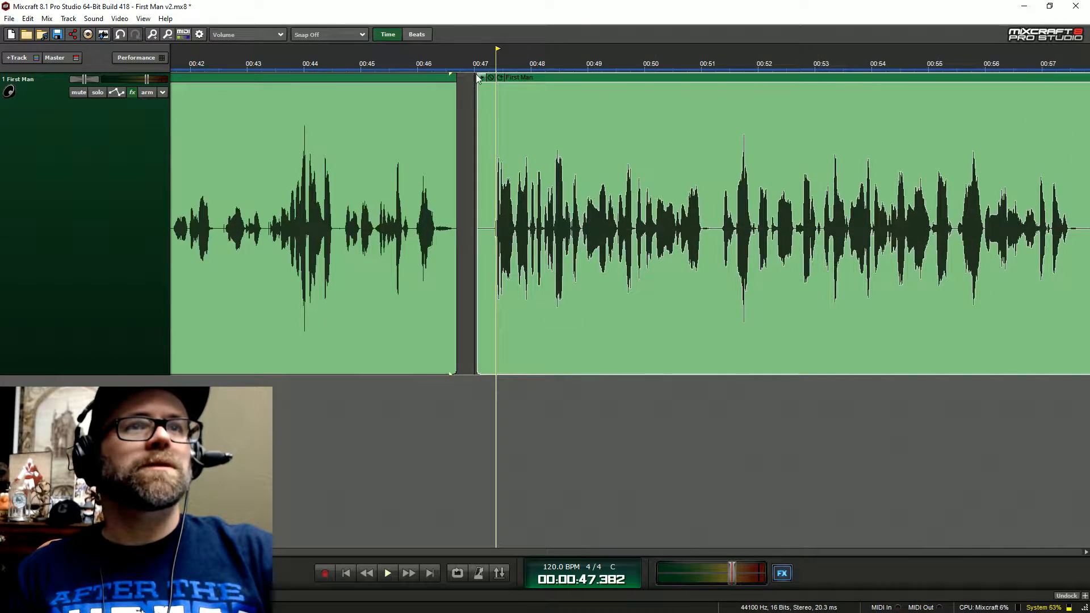
key("space")
left_click(427, 62)
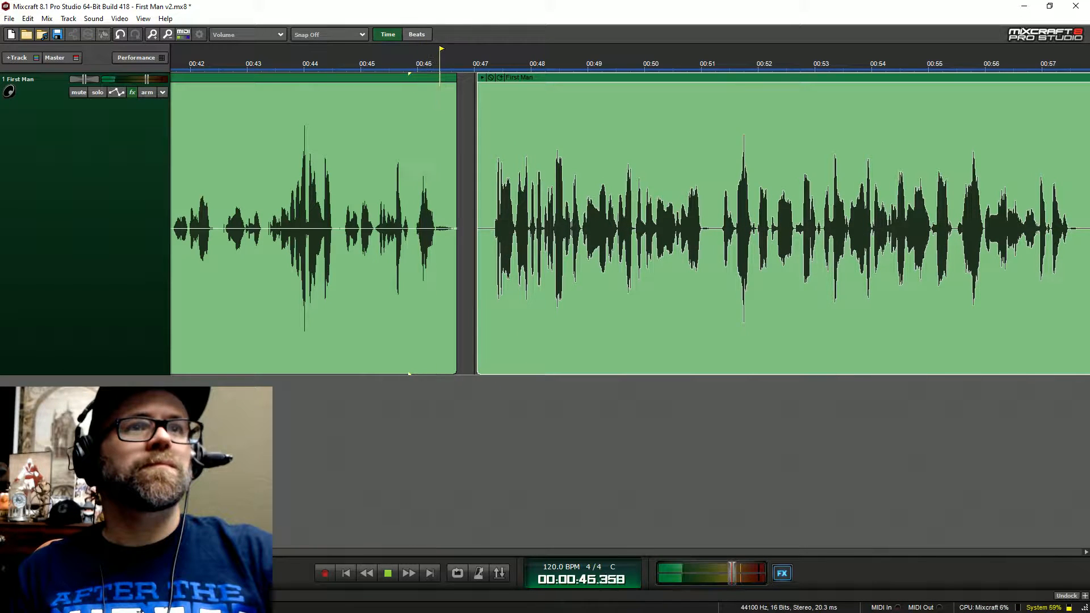
key("space")
scroll(427, 62, "up", 2)
scroll(630, 227, "left", 2)
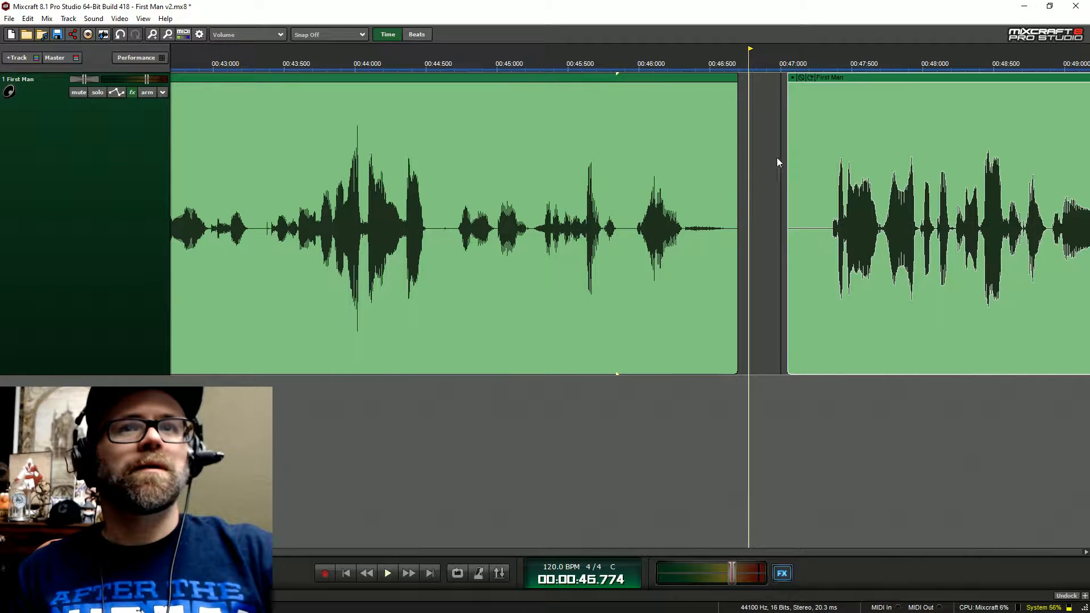
- Tighten the transition by trimming the second clip's start, moving it to about 00:46.7 and trimming the first clip's end to about 00:46.3; play the result
left_click_drag(787, 99, 824, 105)
left_click_drag(874, 78, 798, 78)
left_click_drag(735, 117, 683, 177)
left_click(605, 55)
key("space")
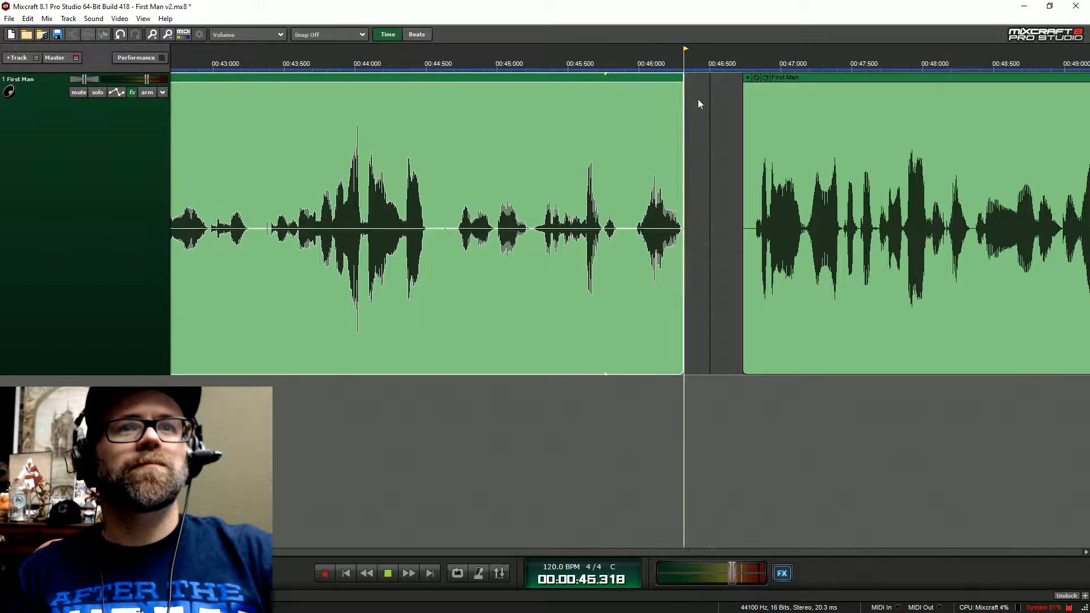
key("space")
- Move the second clip against the first clip's end, trim its start slightly and play the transition
left_click_drag(793, 78, 731, 83)
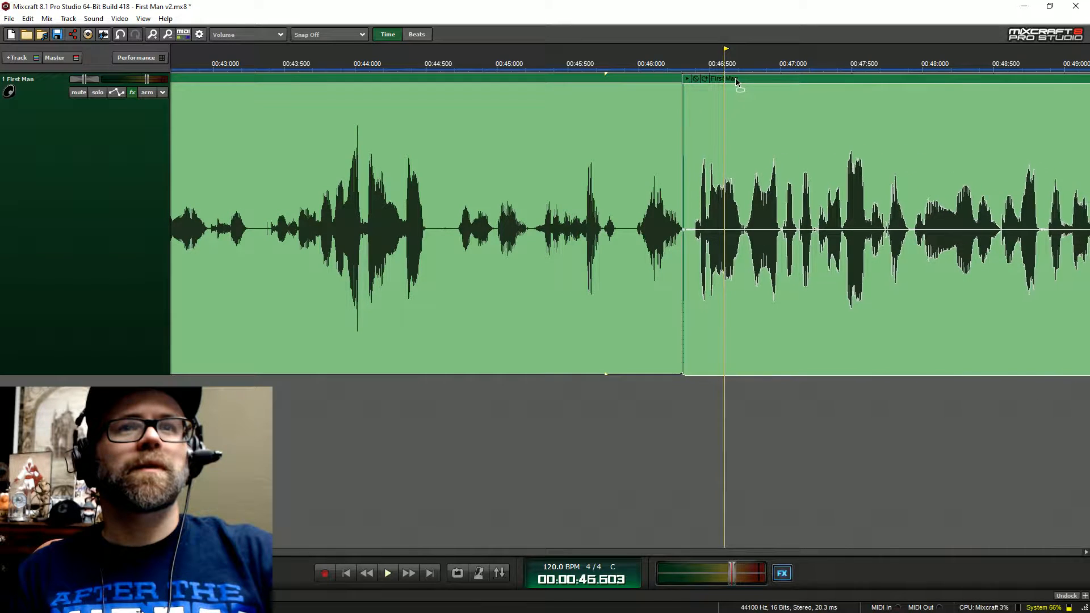
mouse_move(681, 115)
left_mouse_down()
mouse_move(692, 119)
mouse_move(689, 108)
left_mouse_up()
key("ctrl+z")
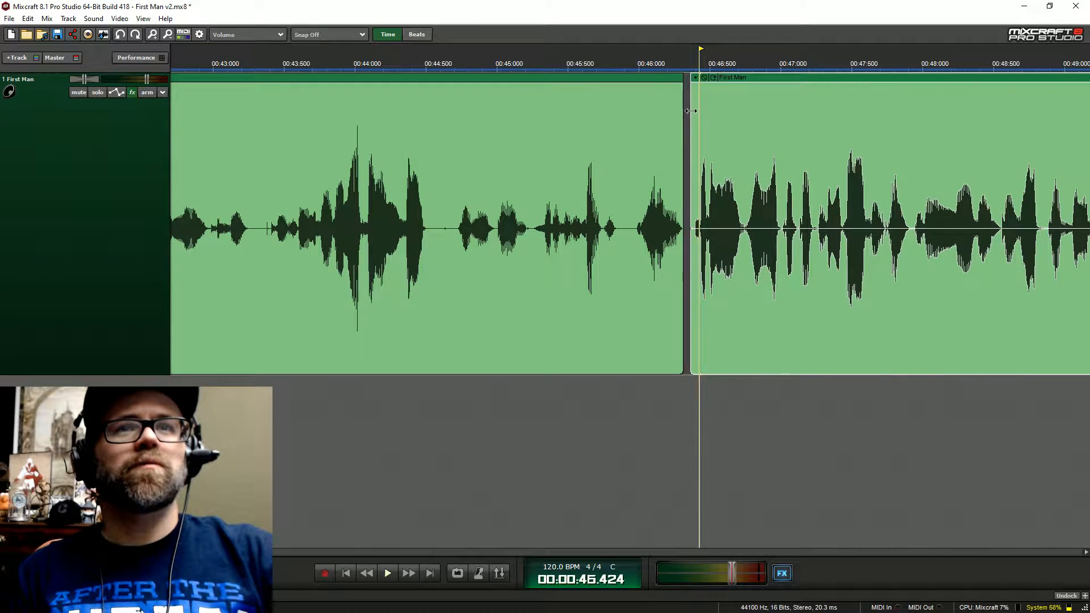
left_click(588, 67)
key("space")
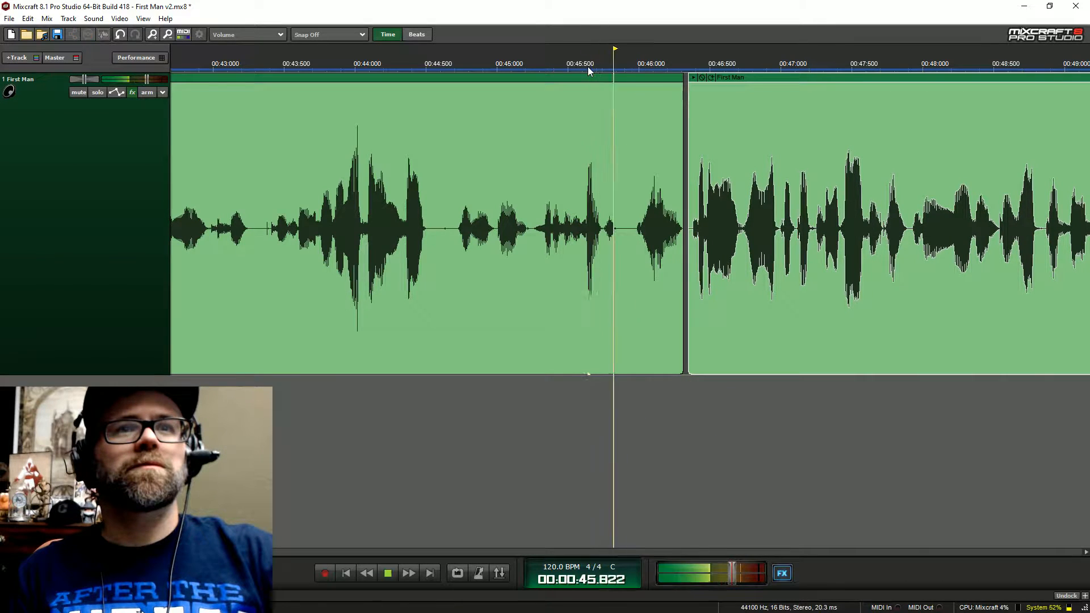
- Shift the second clip to about 00:46.6 to leave a short pause after the first clip, and play the transition
left_click_drag(747, 82, 721, 80)
left_click(610, 60)
key("space")
left_click(597, 75)
key("space")
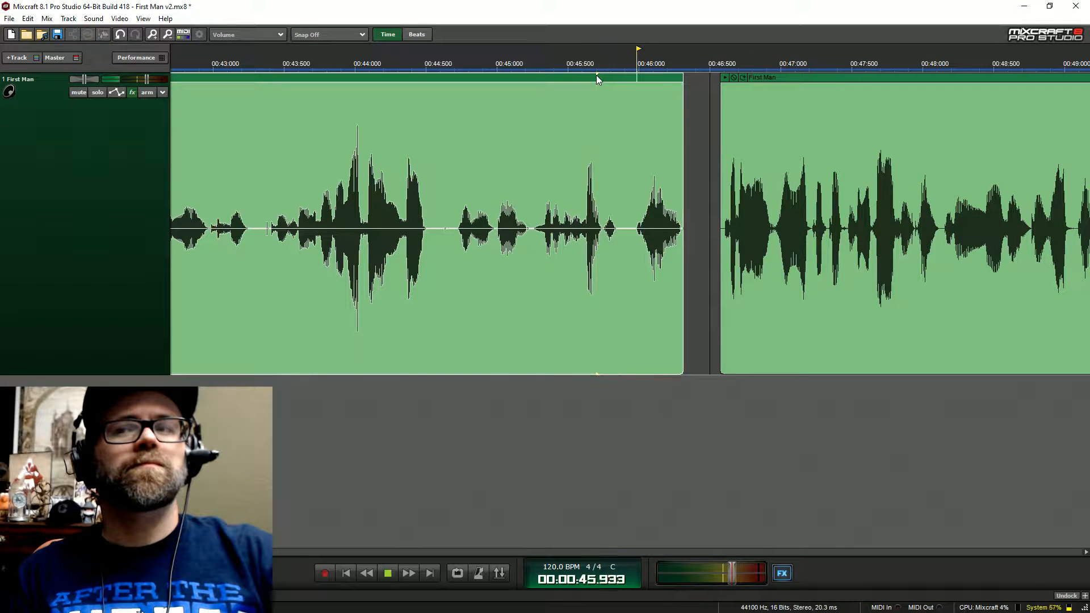
key("space")
- Move the third clip to about 01:39.5, just after the second clip, and play its opening words
scroll(741, 289, "down", 4)
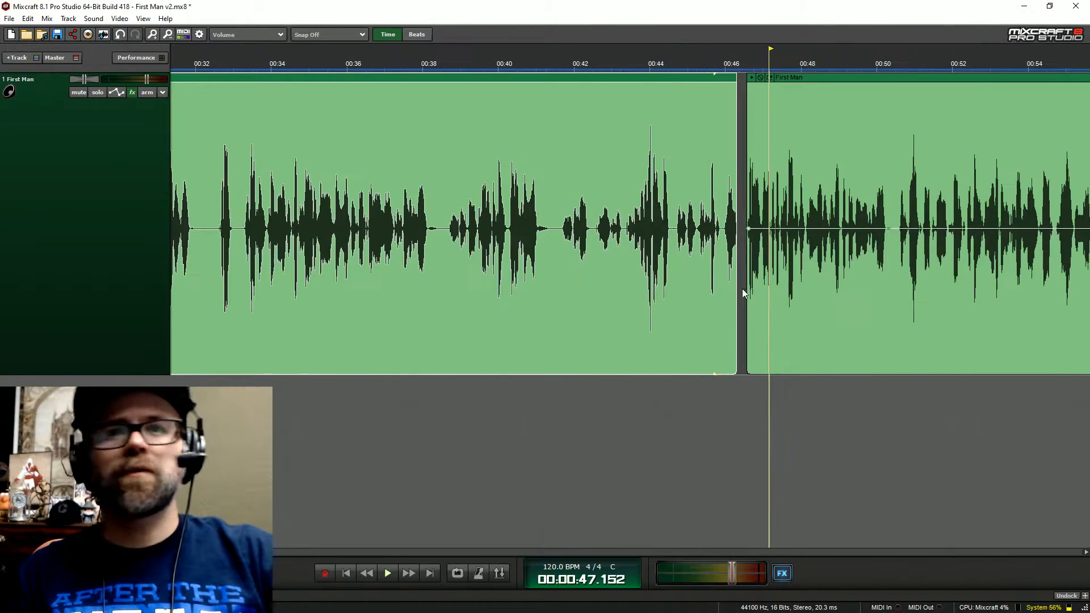
scroll(742, 292, "right", 10)
scroll(741, 292, "right", 2)
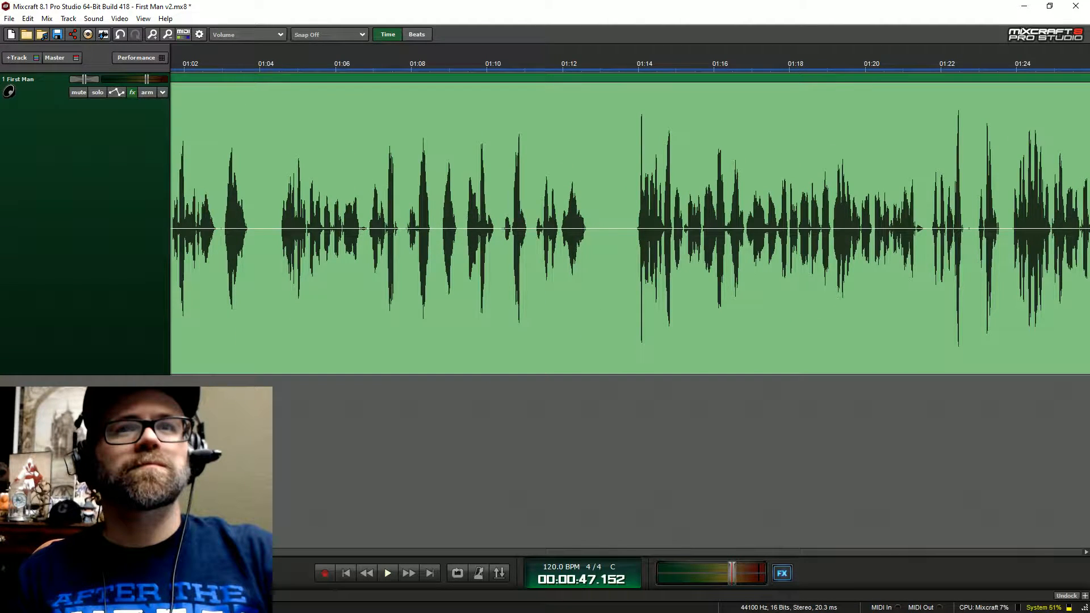
scroll(806, 263, "right", 12)
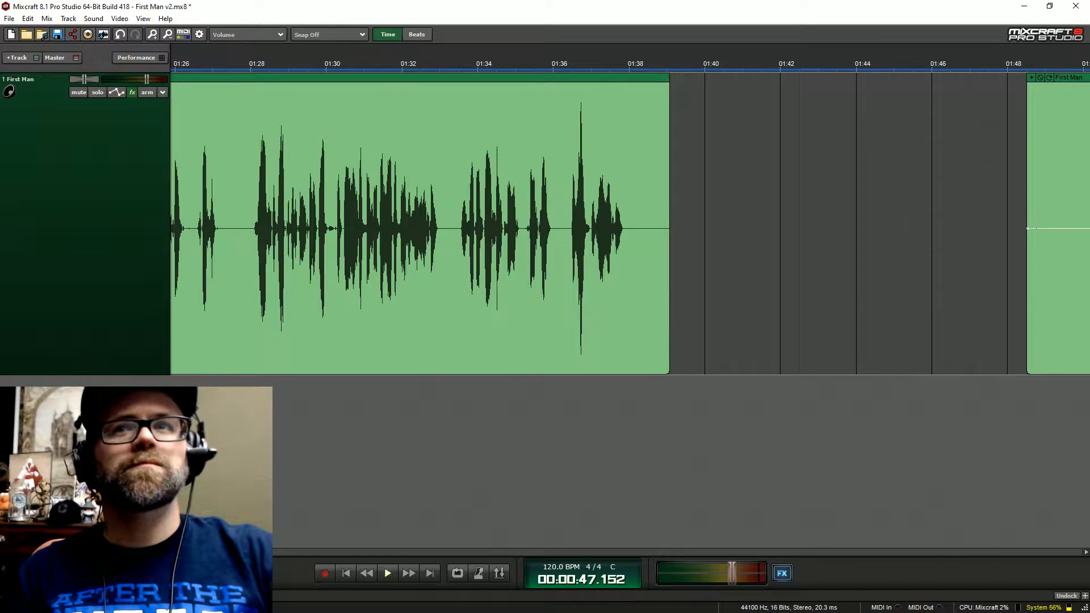
left_click_drag(1067, 79, 730, 78)
left_click(806, 57)
key("space")
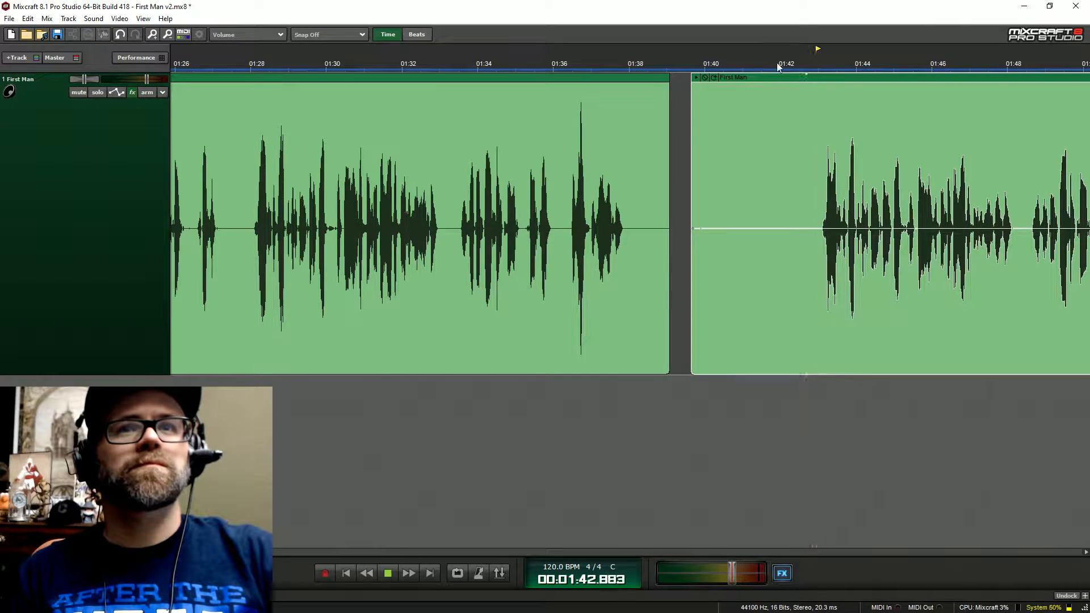
- Play back the second clip's ending, then trim its end to about 01:27.3 and the third clip's start to about 01:42.8
left_click(568, 60)
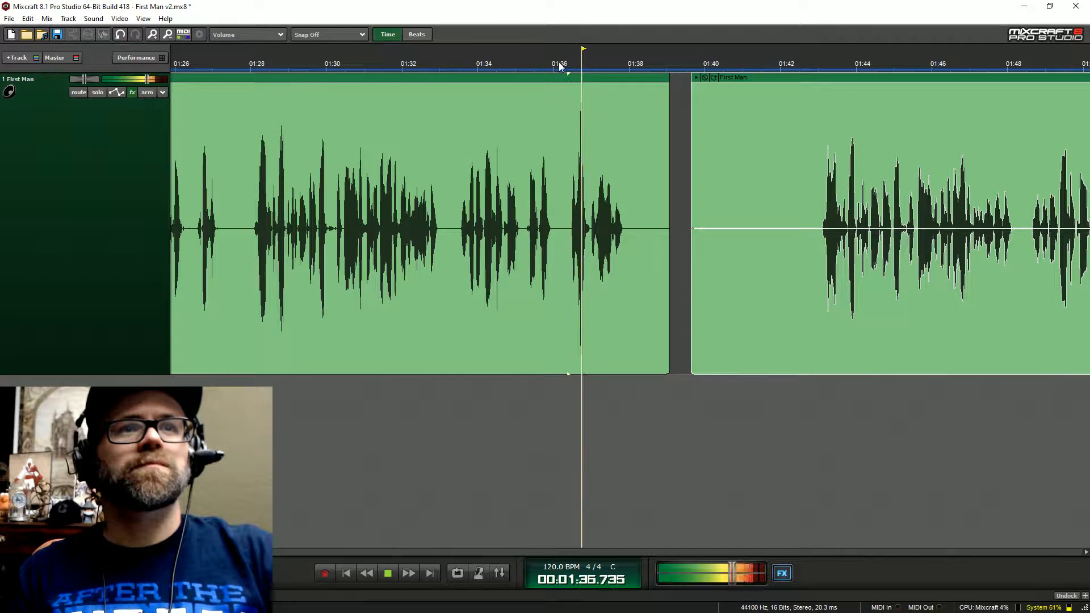
left_click(455, 62)
left_click(246, 64)
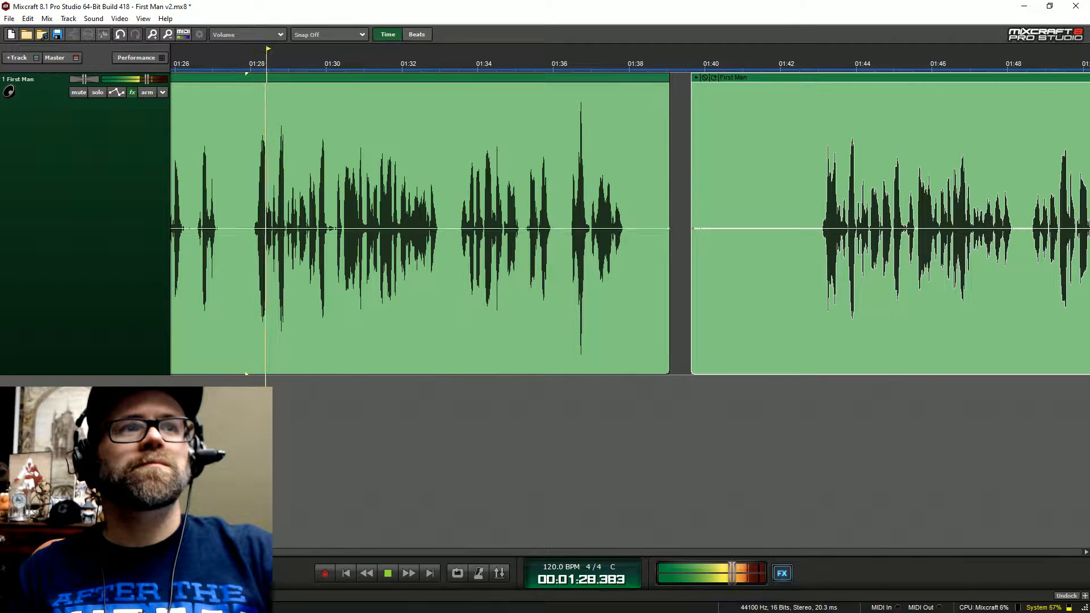
key("space")
left_click_drag(670, 167, 226, 278)
left_click_drag(692, 161, 816, 150)
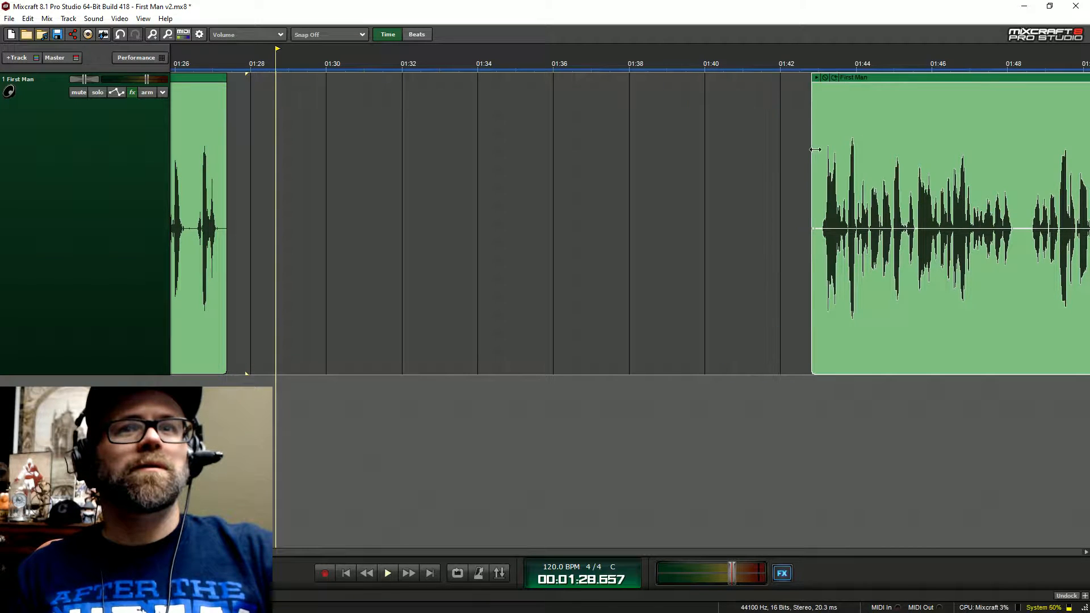
- Move the trimmed third clip to about 01:27.8, leaving a short pause after the second clip
scroll(803, 215, "up", 2)
left_click(981, 77)
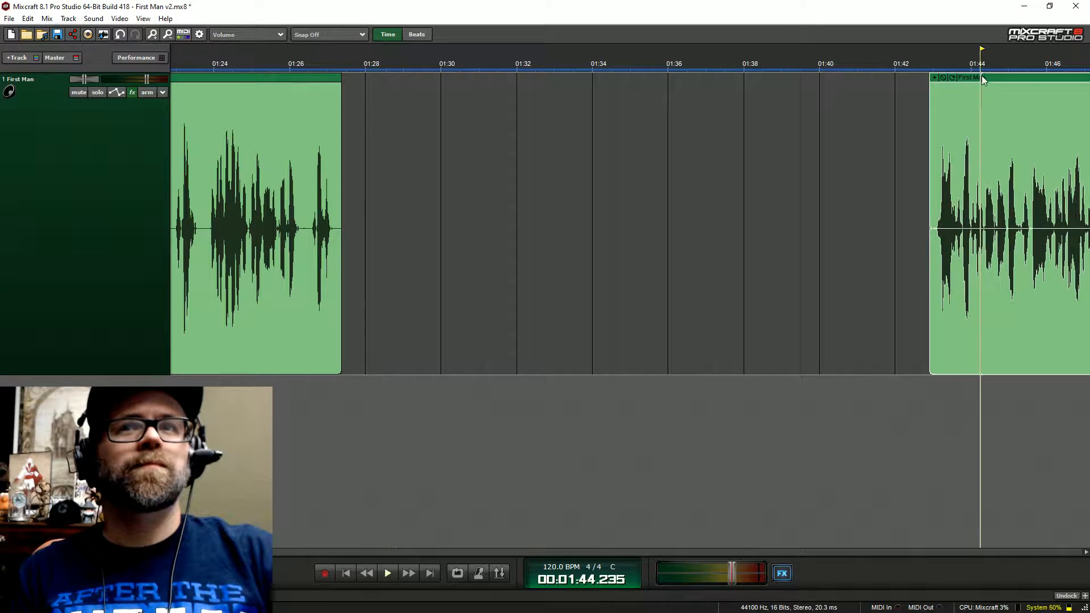
left_click_drag(983, 76, 413, 76)
scroll(470, 158, "up", 2)
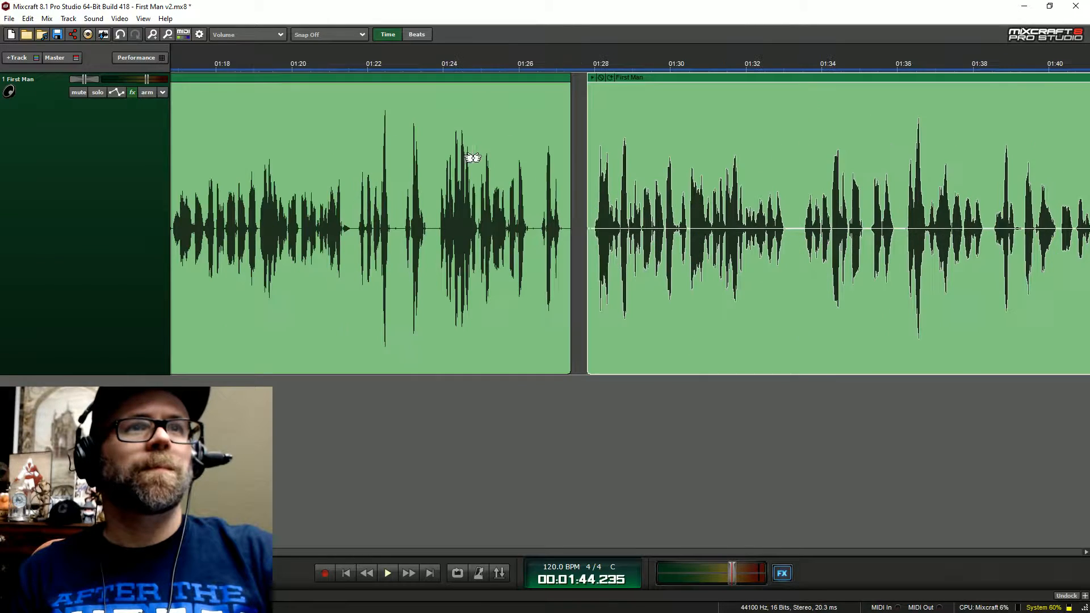
- Play the transition between the second and third clips, then trim the second clip's end to about 01:27.2 and the third's start to about 01:27.9
left_click(600, 61)
key("space")
left_click(550, 56)
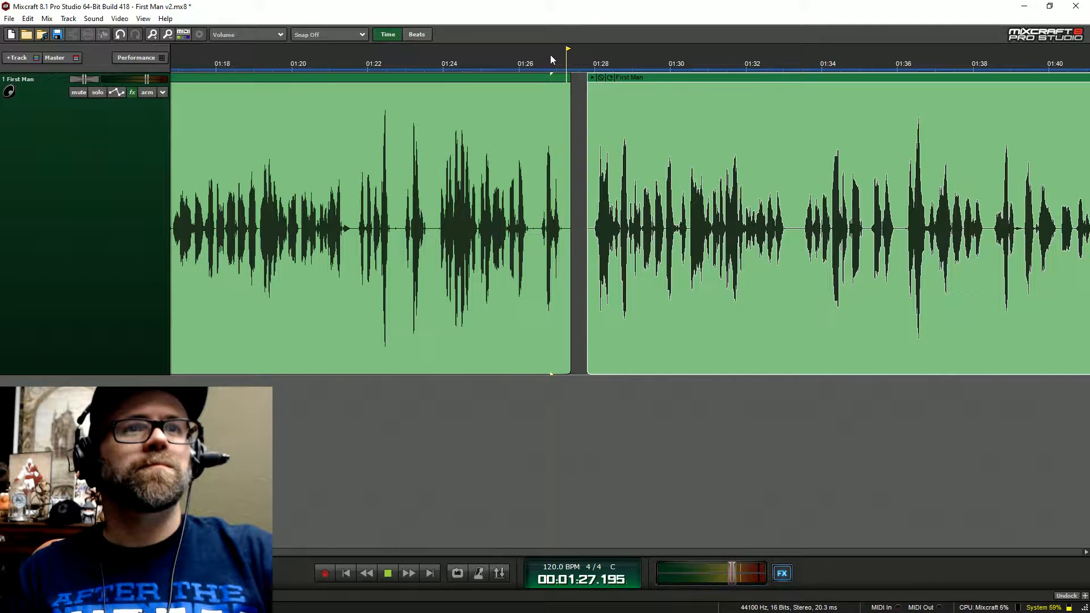
left_click(539, 62)
key("space")
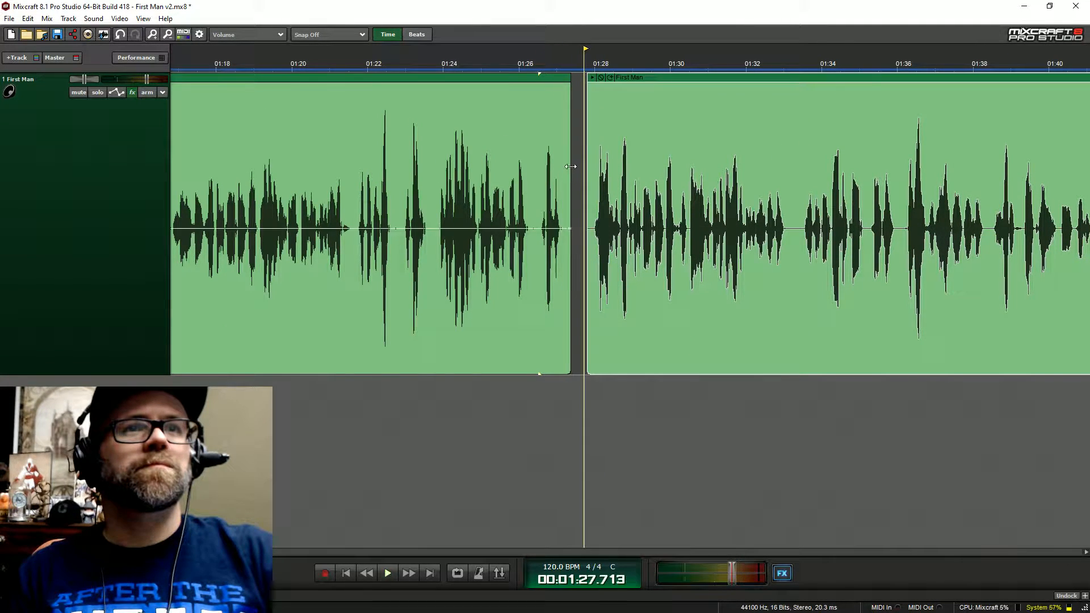
left_click_drag(571, 166, 564, 173)
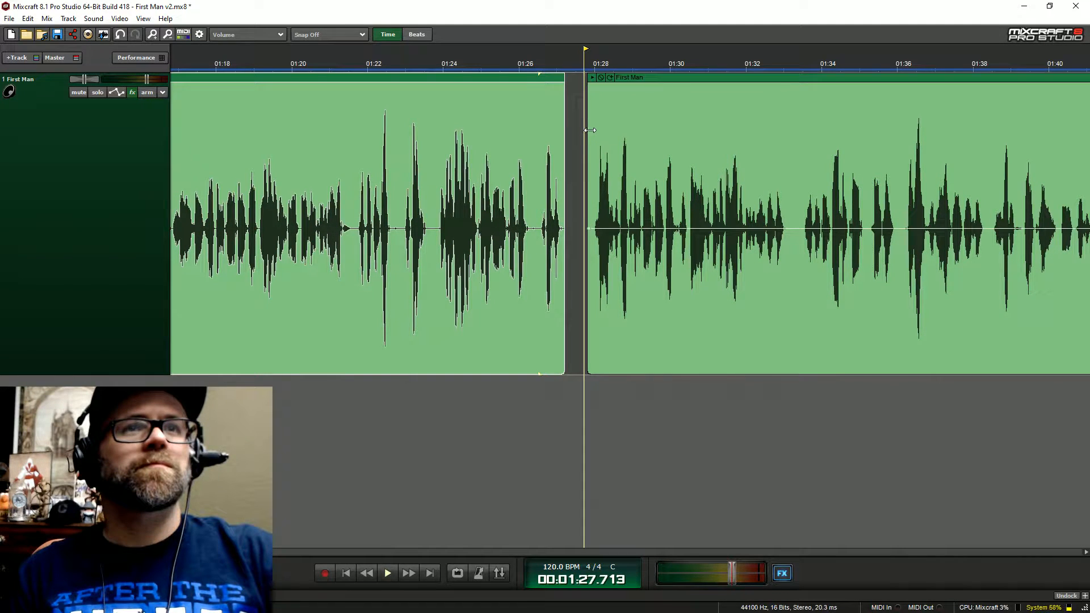
left_click_drag(591, 130, 595, 132)
- Replay the second-to-third clip transition and trim the second clip's end slightly further, to about 01:27.1
left_click(544, 58)
key("space")
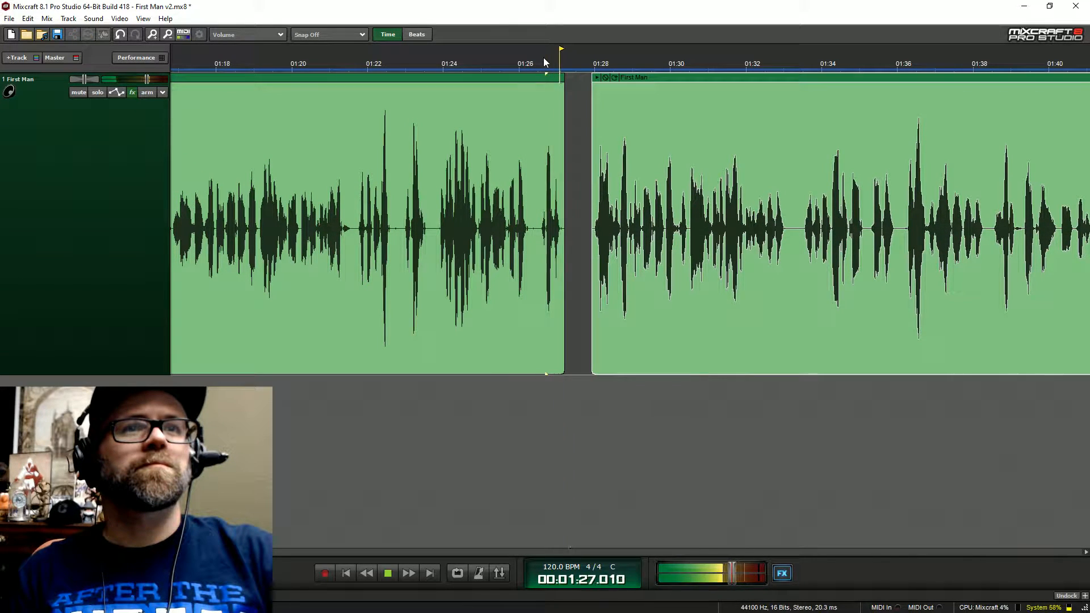
key("space")
left_click_drag(561, 142, 558, 142)
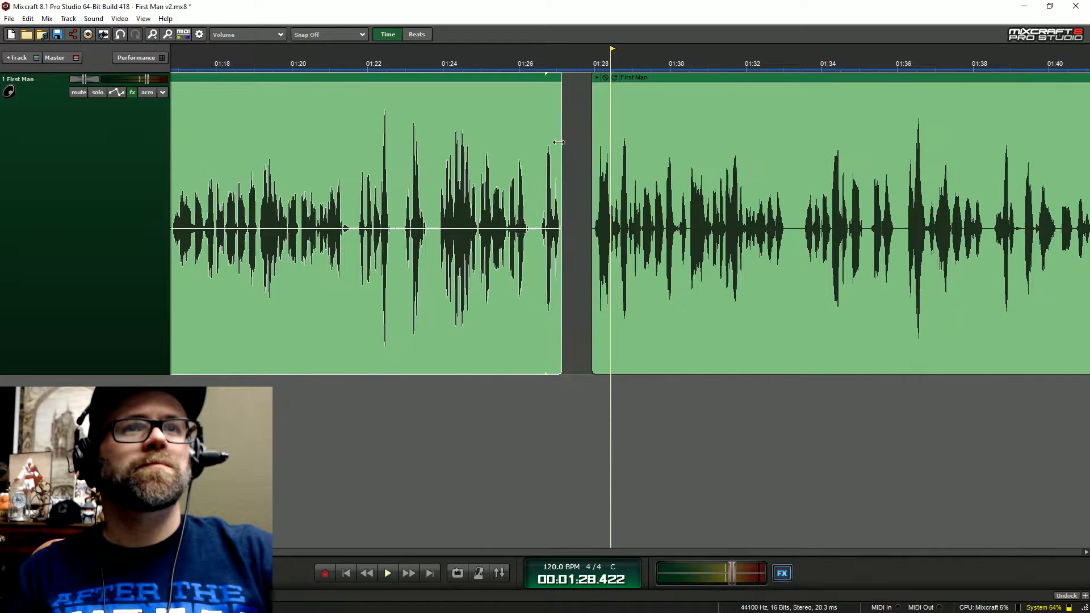
- Move the fourth clip to about 01:53.3, directly after the third clip, and play its start
scroll(567, 253, "down", 3)
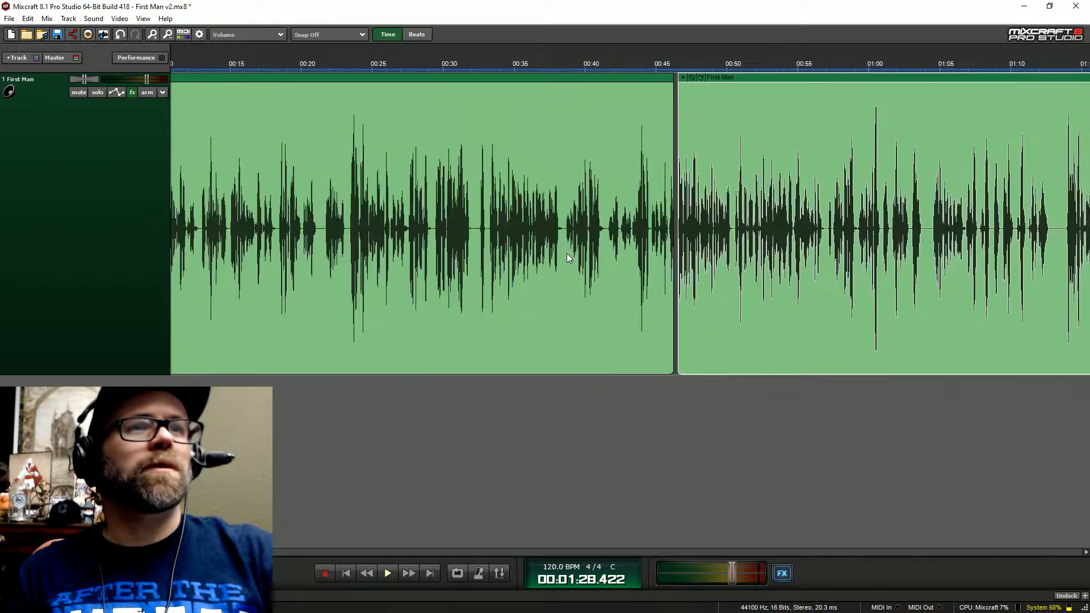
scroll(567, 254, "up", 5)
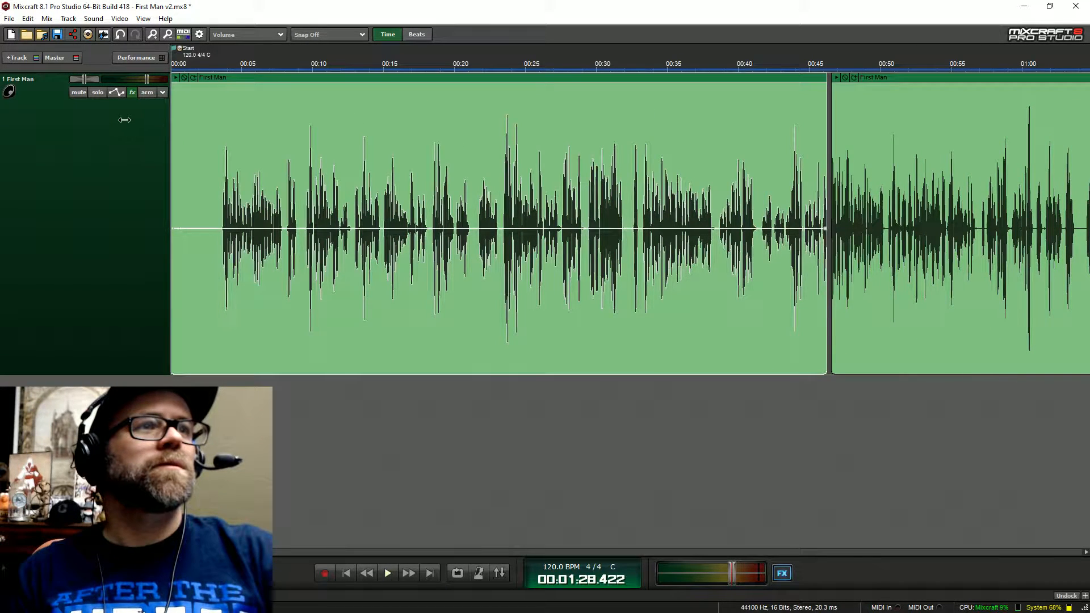
scroll(630, 227, "down", 10)
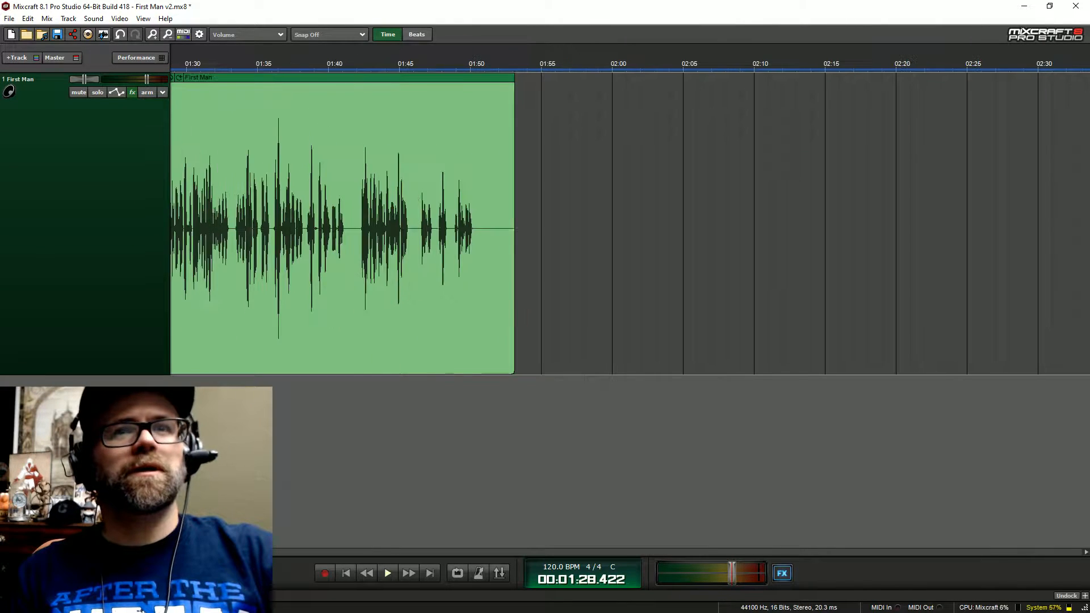
scroll(267, 205, "down", 4)
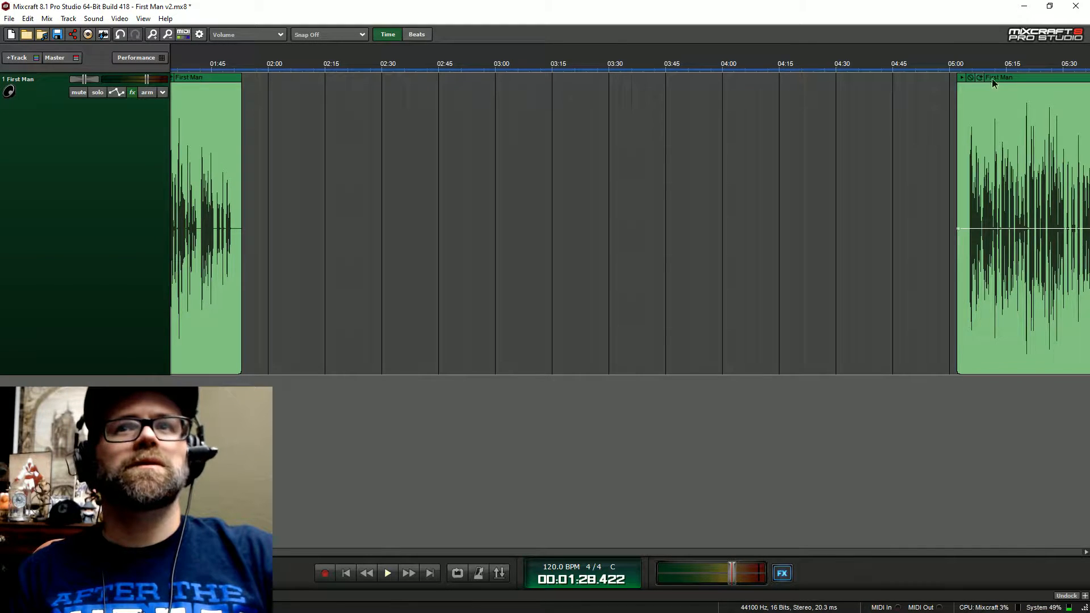
left_click_drag(993, 78, 246, 71)
key("space")
scroll(245, 71, "up", 2)
key("space")
scroll(245, 72, "left", 1)
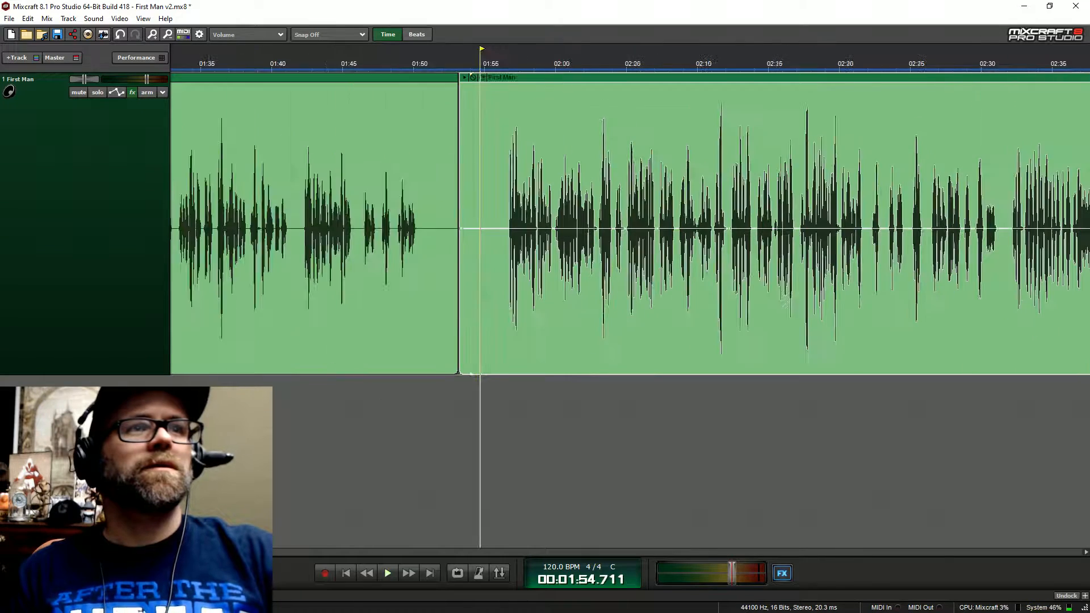
- Play the fourth clip's opening words and the third clip's closing words to find where speech begins and ends
left_click(497, 64)
left_click(499, 78)
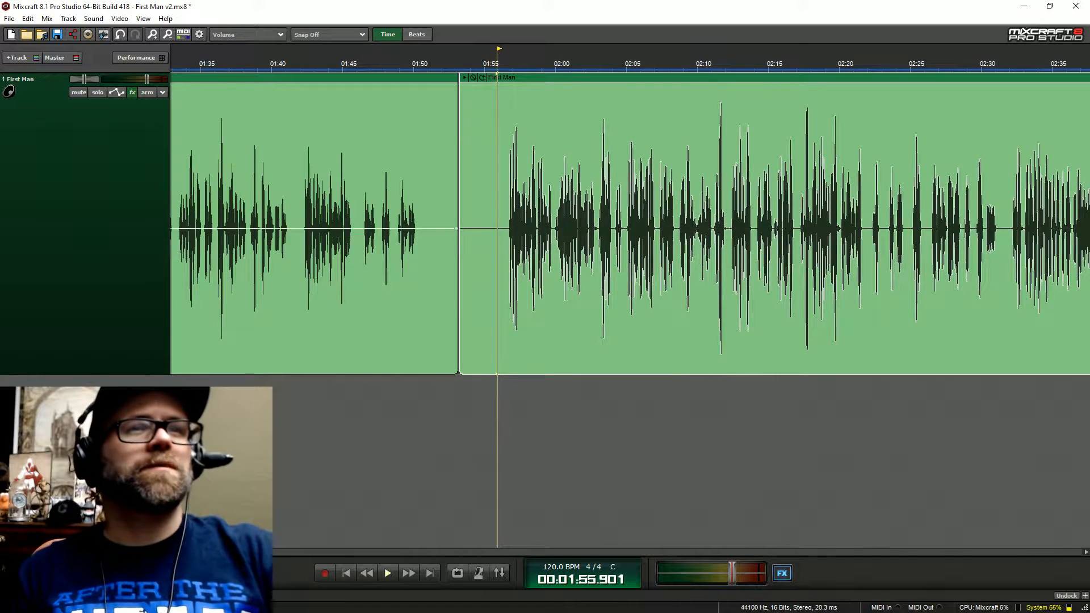
scroll(396, 227, "up", 1)
left_click(577, 80)
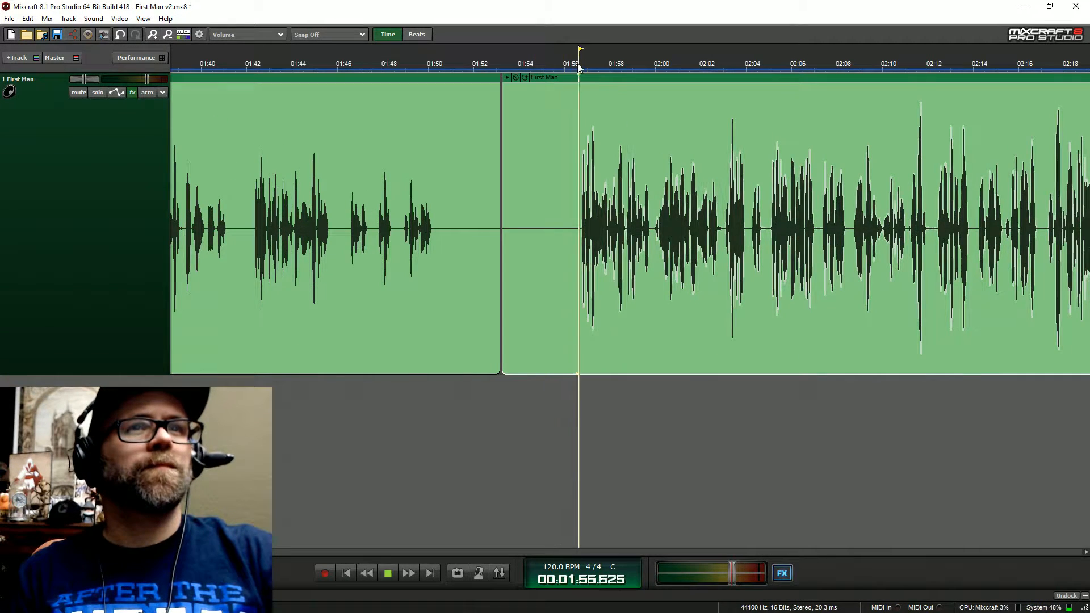
key("space")
left_click(248, 70)
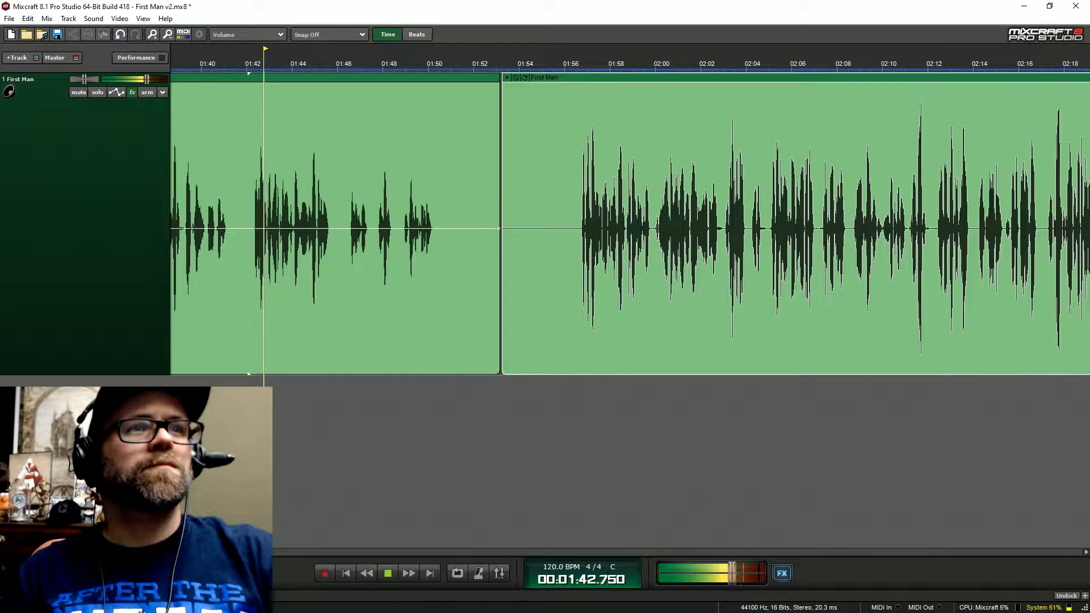
key("space")
scroll(631, 227, "left", 3)
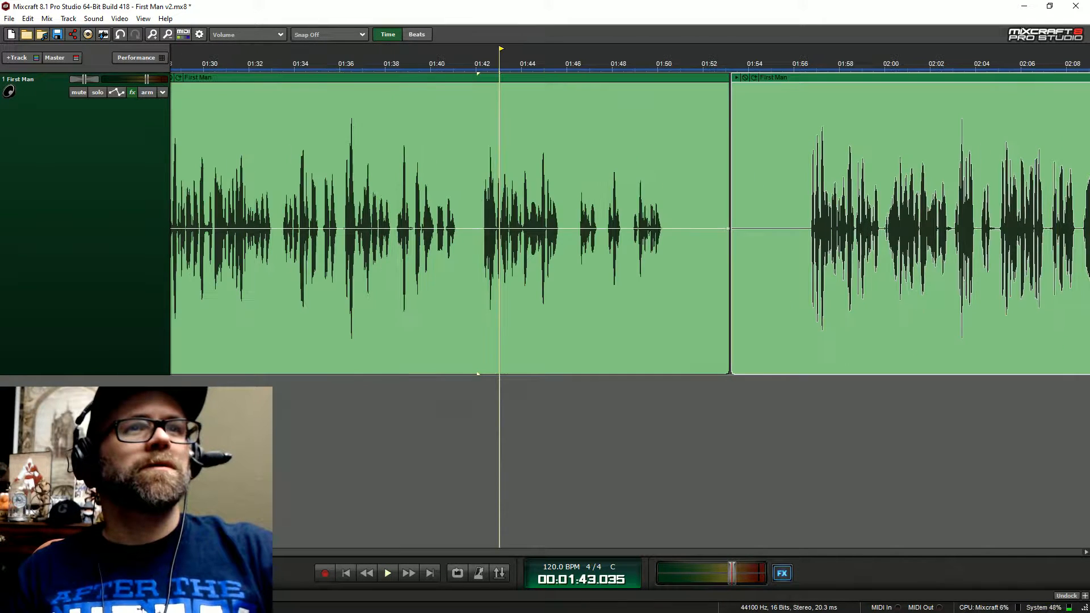
left_click(642, 65)
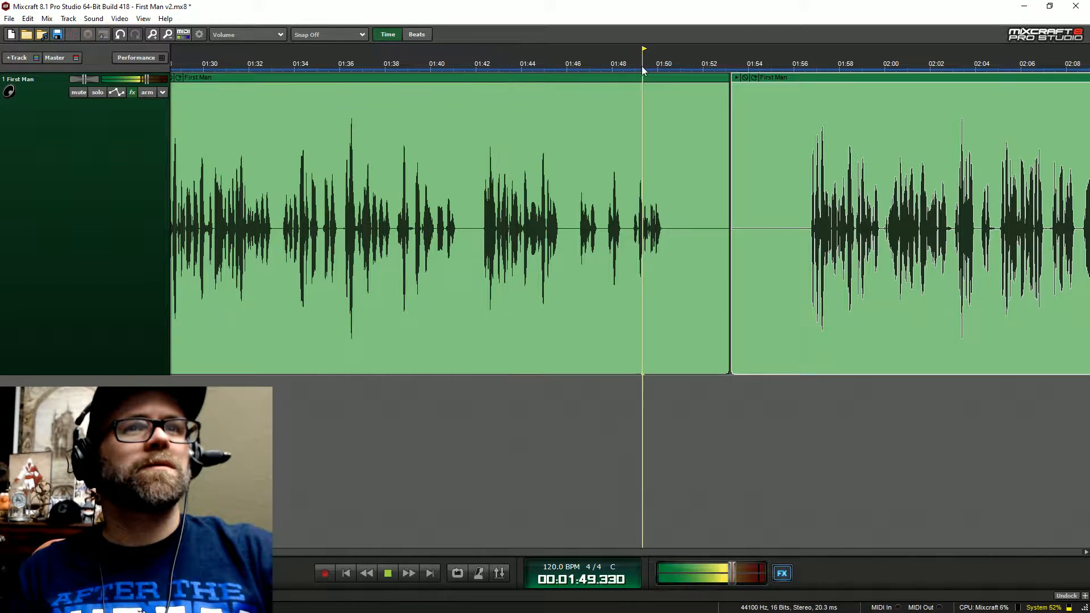
key("space")
key("space")
- Trim the silence off the third clip's end, to about 01:50.3, and off the fourth clip's start, to about 01:56.7
left_click_drag(698, 168, 807, 162)
key("Delete")
left_click(732, 159)
- Play the fourth clip's ending, then move the clip away from the third clip to about 02:45
scroll(772, 193, "down", 2)
scroll(771, 193, "down", 2)
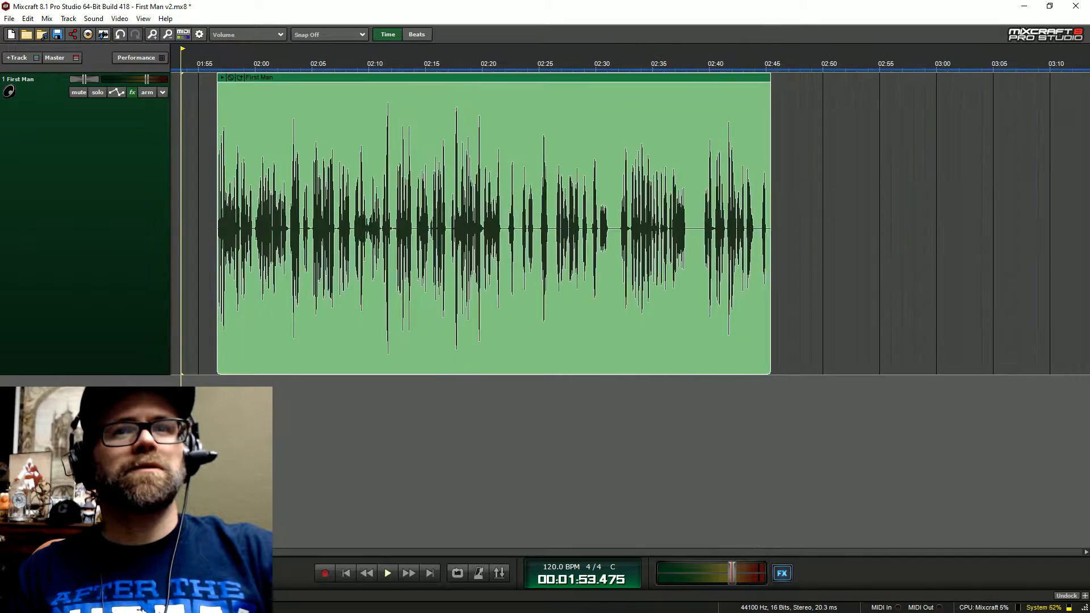
left_click(718, 87)
key("space")
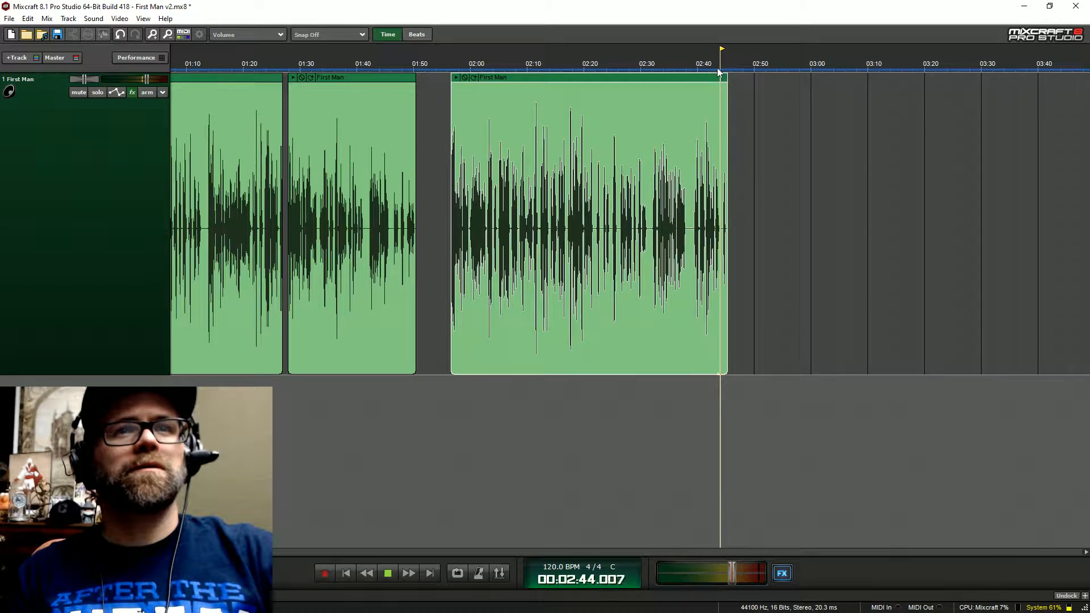
key("space")
left_click_drag(459, 143, 564, 145)
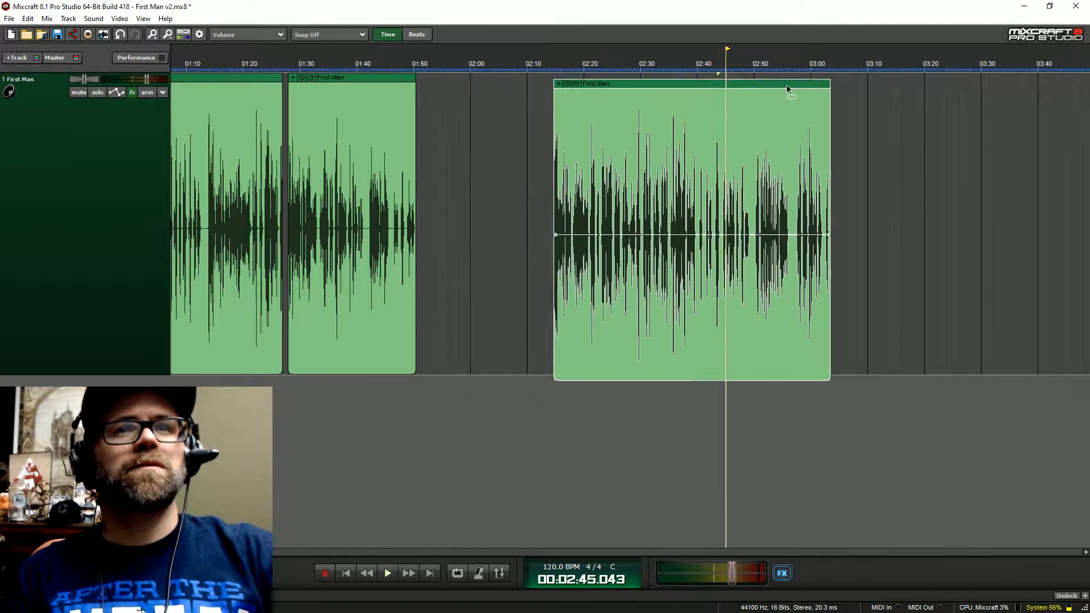
scroll(566, 153, "down", 3)
left_click_drag(517, 77, 585, 78)
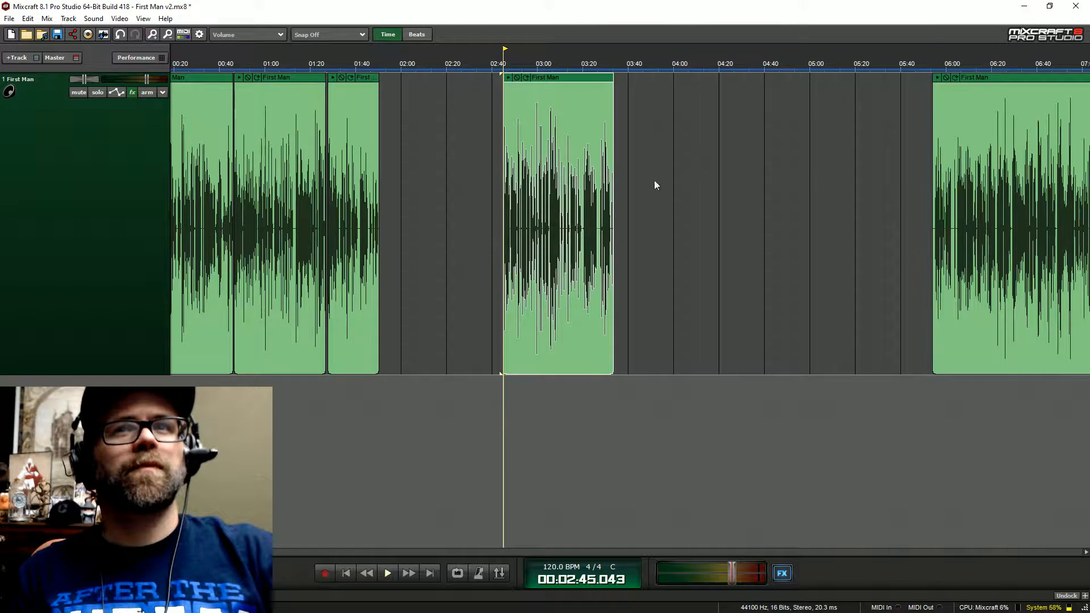
- Move the fifth clip to about 03:37, a few seconds after the end of the fourth clip
scroll(654, 179, "right", 2)
scroll(343, 80, "left", 10)
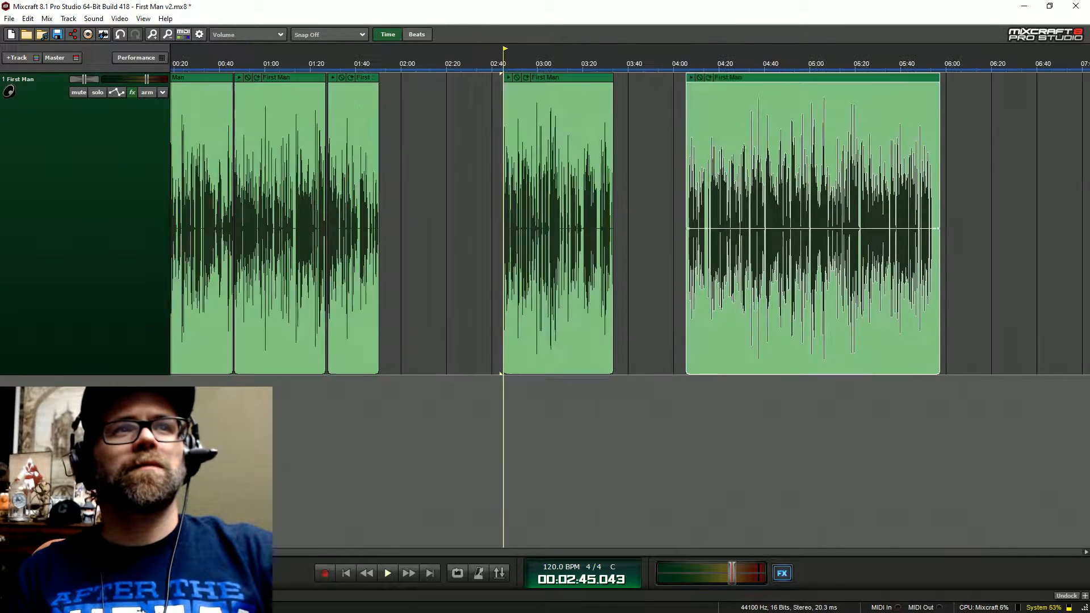
left_click_drag(786, 85, 730, 81)
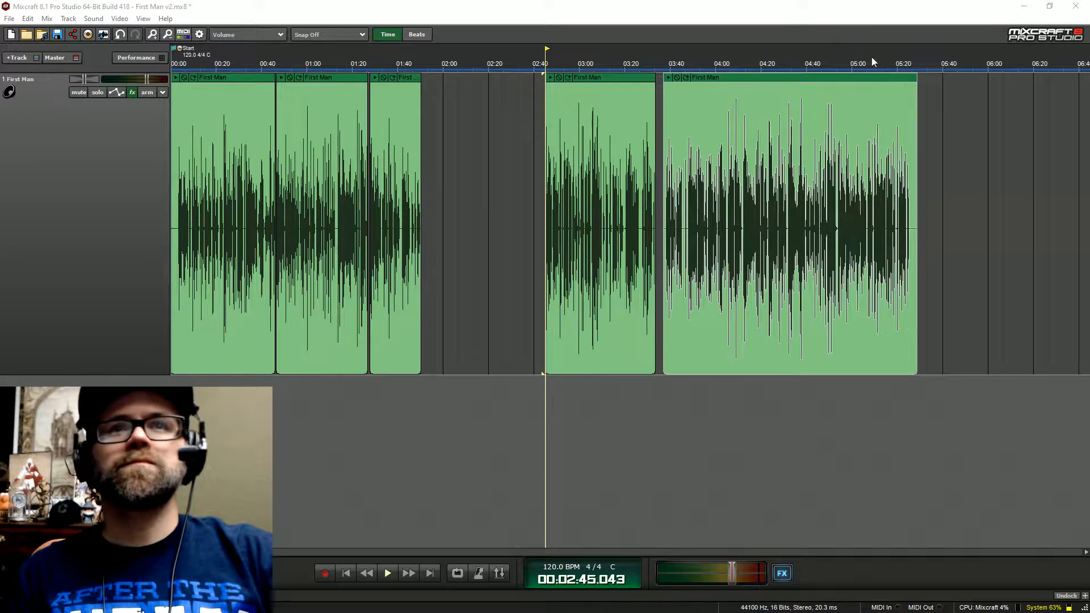
left_click(695, 77)
- Play the fifth clip's start and the fourth clip's final phrase, then trim the fourth clip's end to about 03:26.3
left_click(664, 66)
key("space")
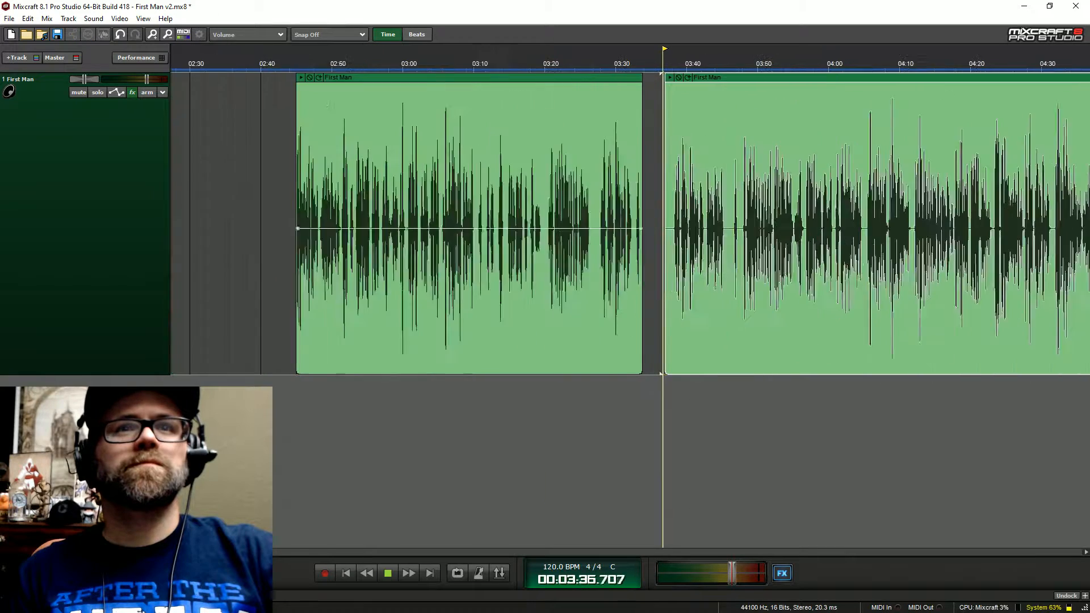
scroll(624, 79, "up", 3)
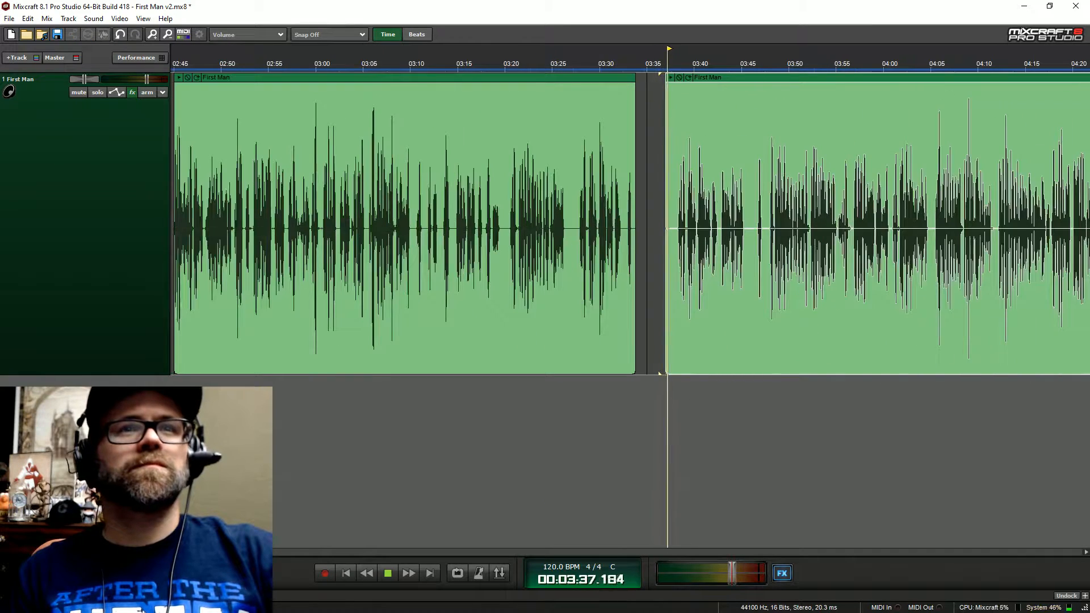
left_click(577, 62)
scroll(579, 170, "up", 2)
key("space")
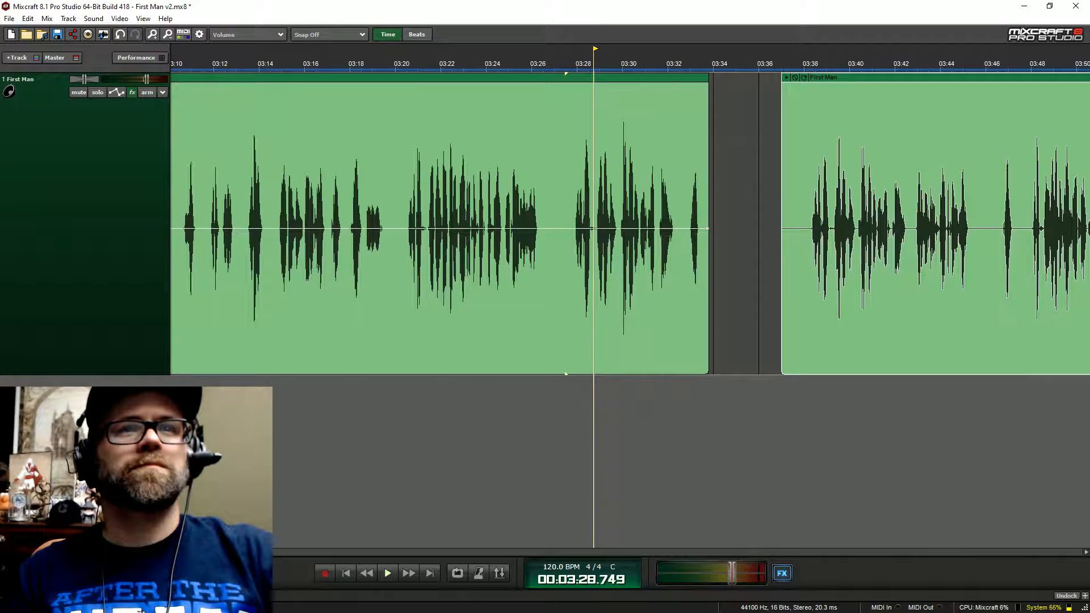
left_click_drag(707, 248, 538, 248)
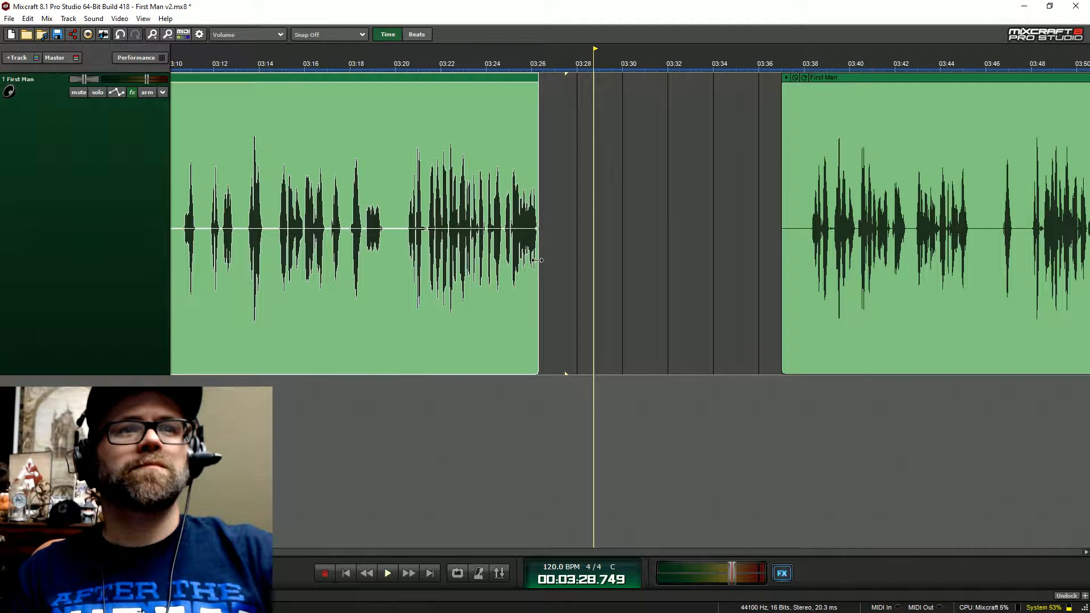
- Trim the fifth clip's leading silence and move it to about 03:26.6, just after the fourth clip, and play the transition
left_click_drag(783, 93, 557, 81)
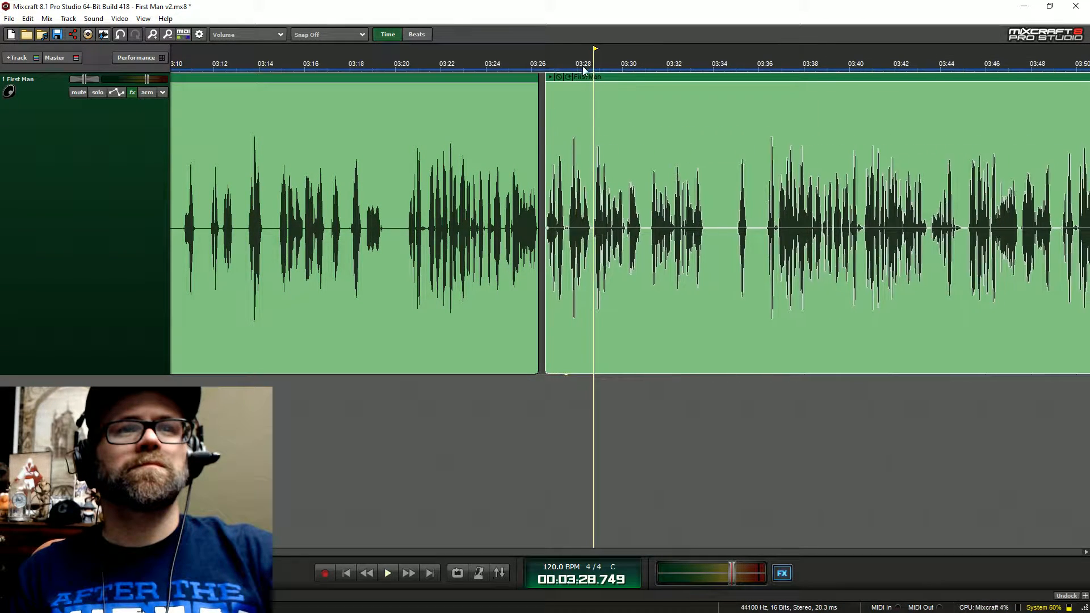
left_click(515, 60)
key("space")
- Shift the fifth clip to about 03:27.4 to leave a longer pause after the fourth clip, and replay the transition
left_click_drag(645, 85, 664, 86)
key("space")
left_click(514, 62)
key("space")
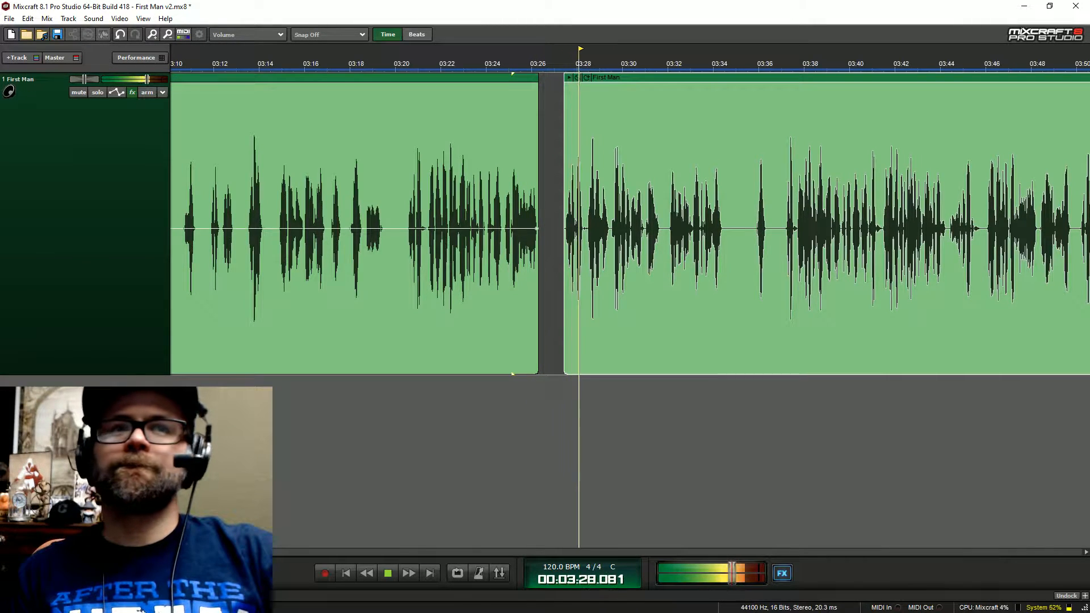
key("space")
- Fine-trim the end of the fourth clip to about 03:26.2, right where its last word stops
scroll(771, 152, "up", 4)
left_click_drag(749, 148, 737, 165)
scroll(714, 188, "down", 3)
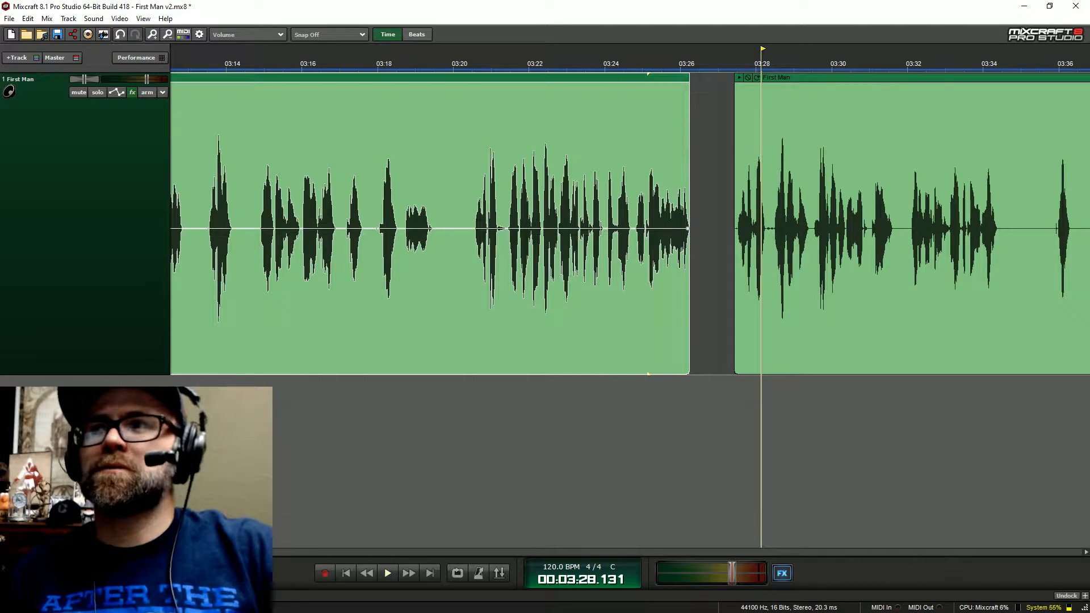
left_click(713, 188)
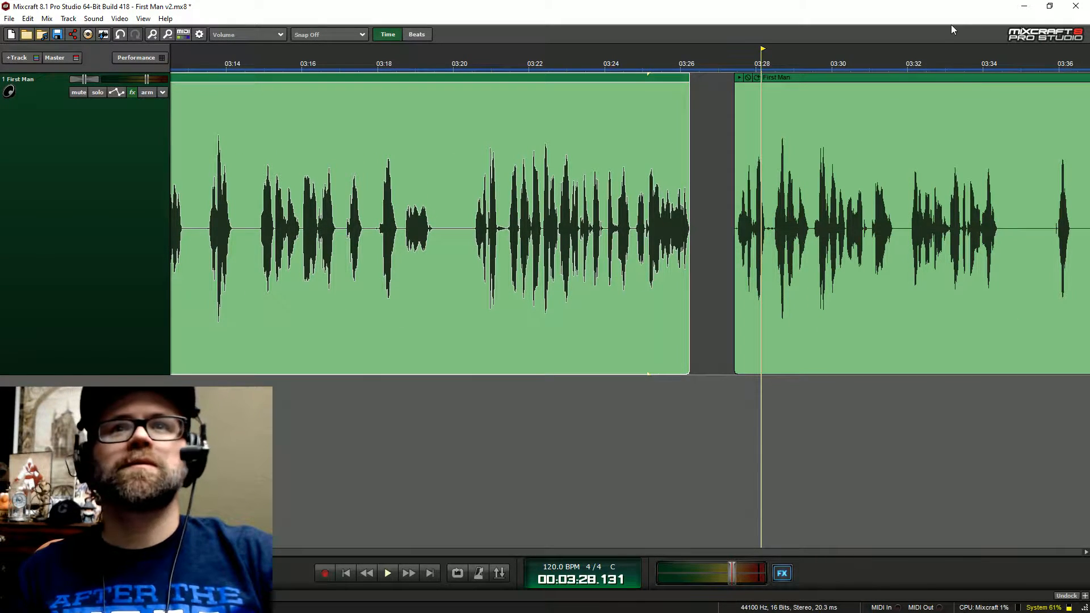
- Examine the rest of the fifth clip, its ending around 05:07.8, and the empty gap before the next group of clips
scroll(631, 227, "right", 5)
scroll(630, 227, "right", 15)
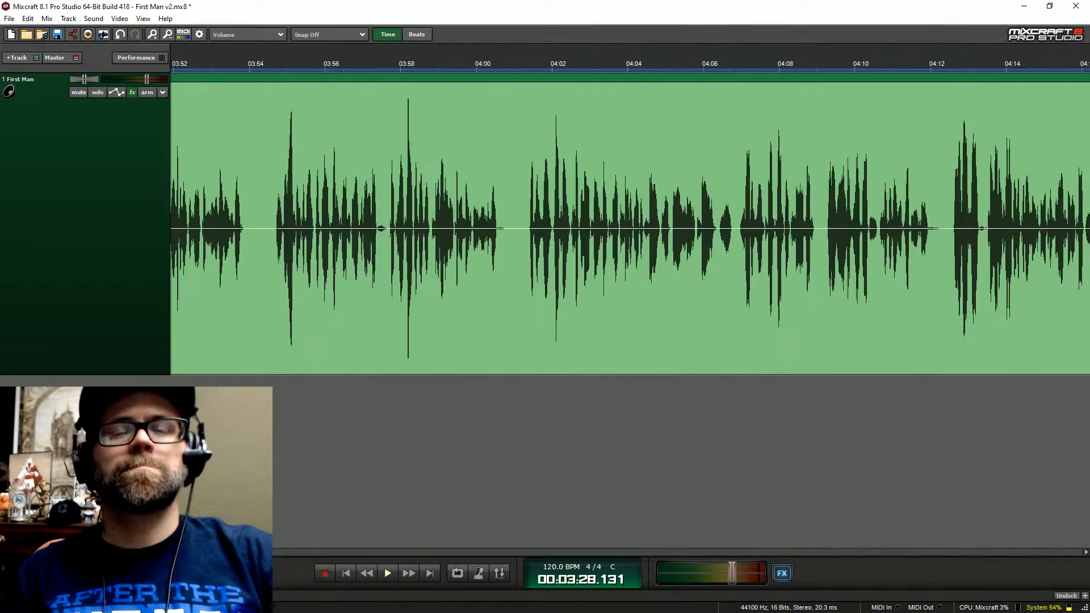
scroll(760, 196, "right", 10)
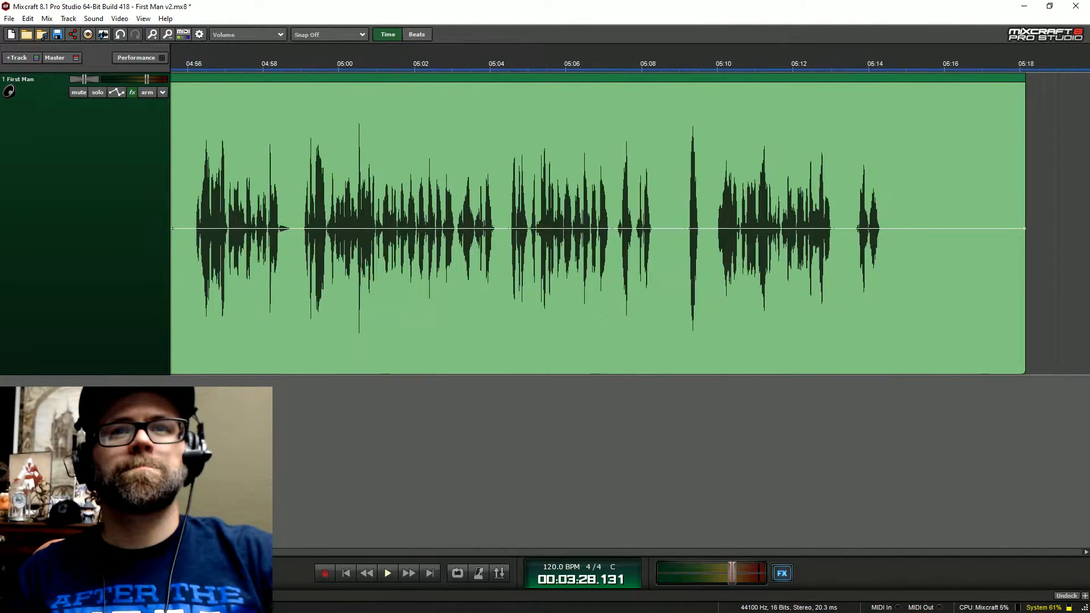
scroll(759, 196, "down", 5)
scroll(760, 196, "down", 3)
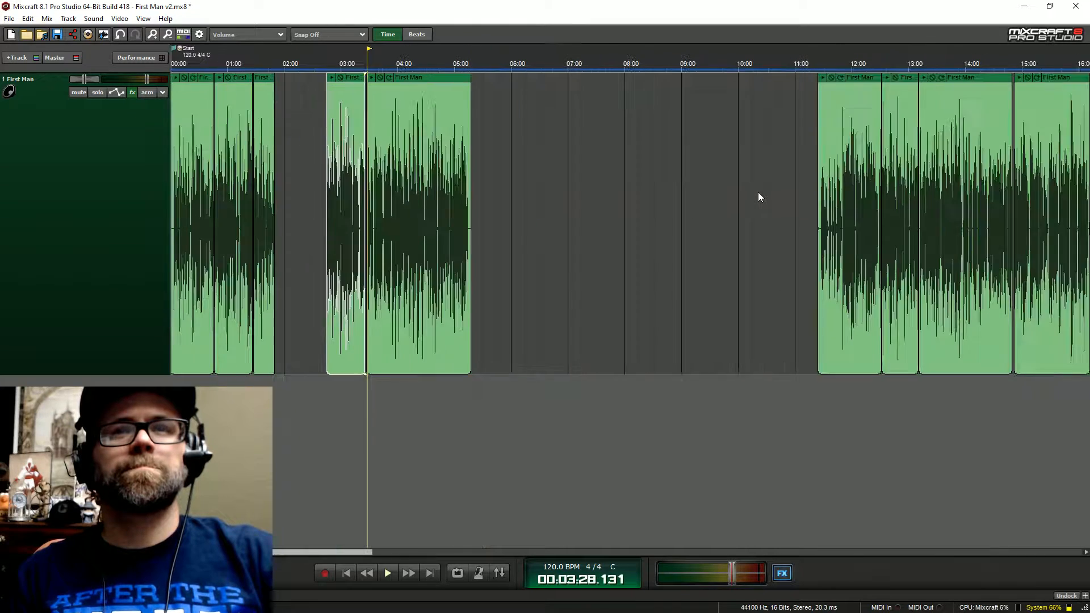
left_click(466, 58)
scroll(499, 175, "up", 5)
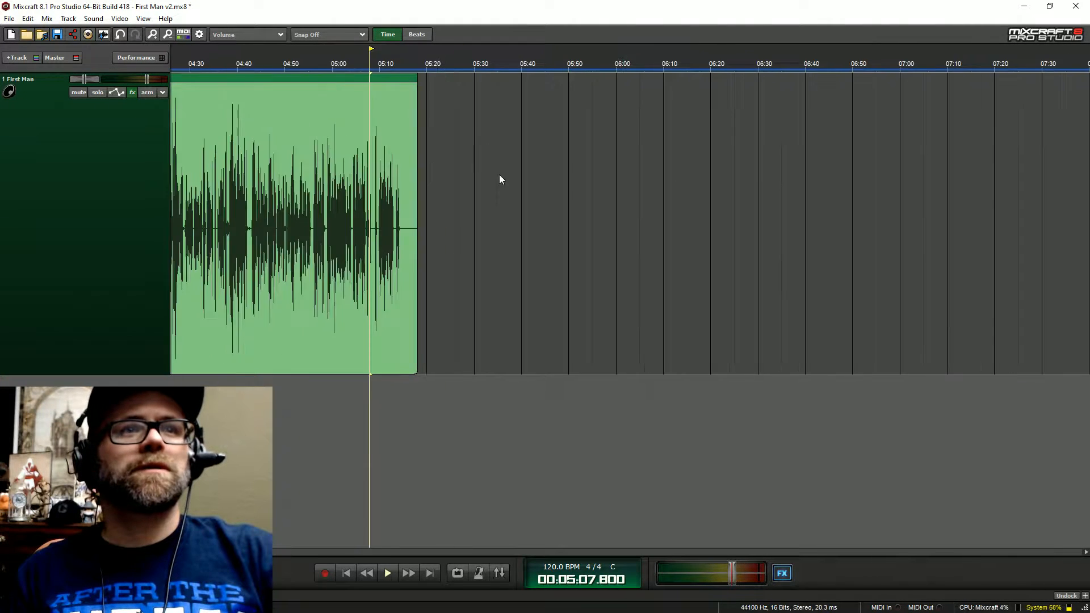
scroll(366, 184, "left", 4)
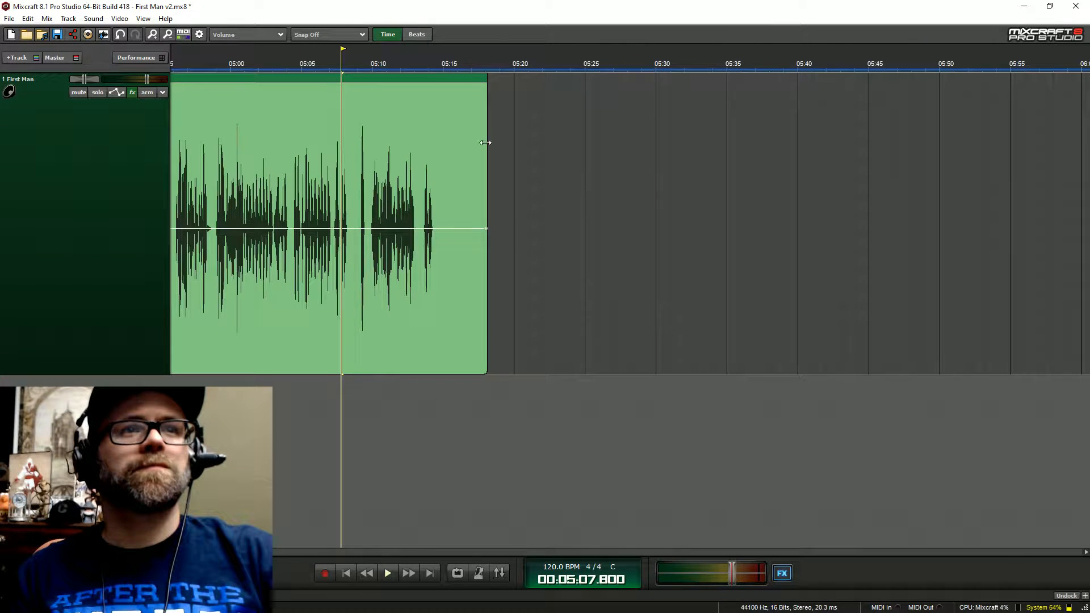
scroll(581, 209, "right", 20)
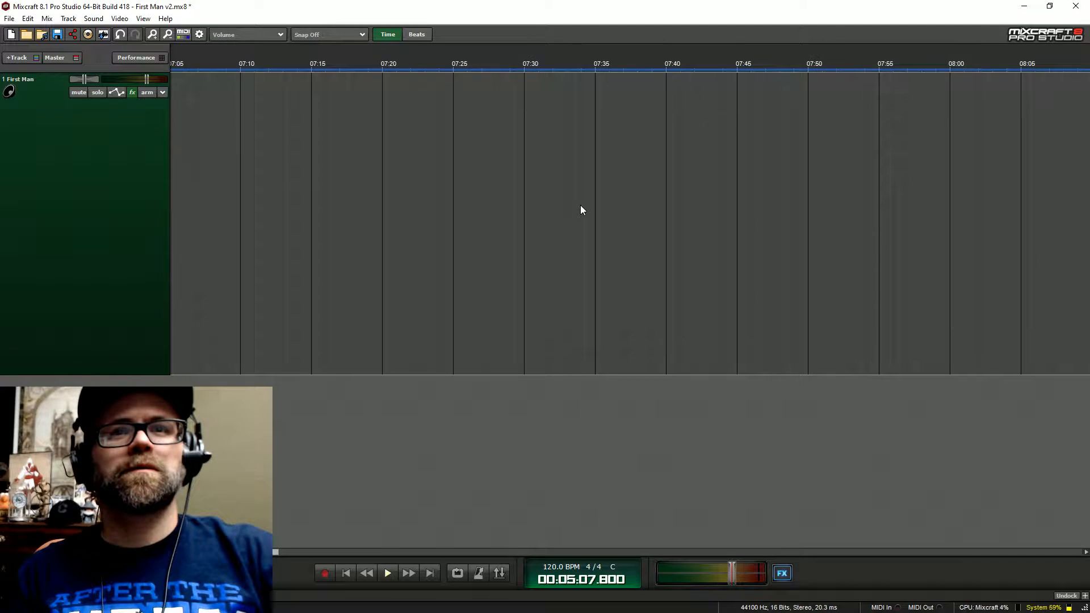
- Select the next six clips and move them together so the group starts at about 07:19
scroll(581, 206, "right", 3)
scroll(580, 206, "down", 5)
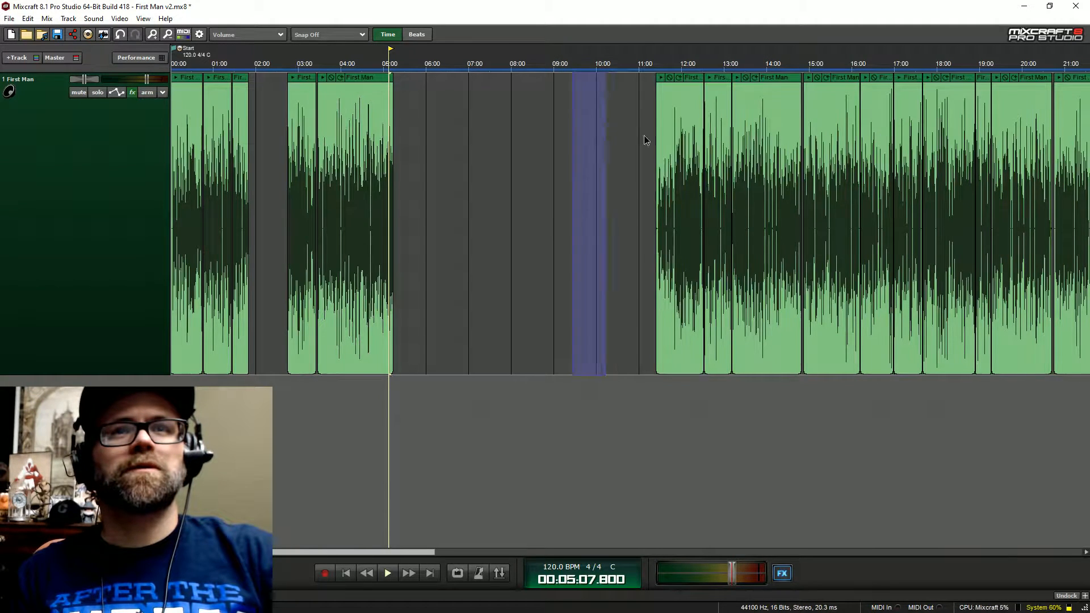
left_click_drag(644, 137, 923, 136)
left_click_drag(692, 77, 517, 67)
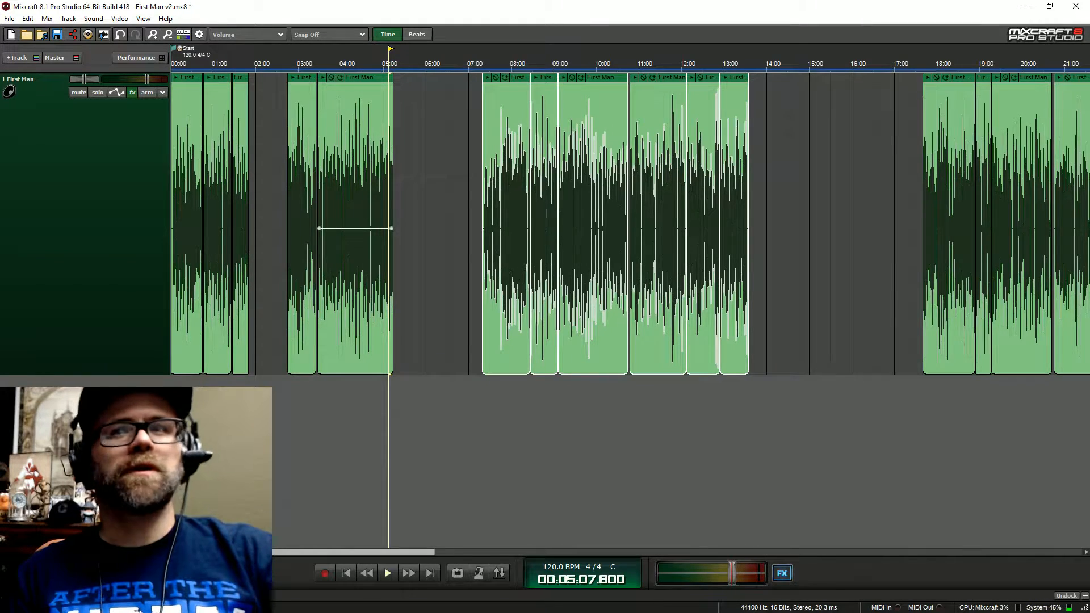
- Play the junction of the sixth and seventh clips around 08:27, deselect the group and examine the gap before it
scroll(459, 126, "up", 3)
left_click(648, 65)
scroll(647, 66, "up", 4)
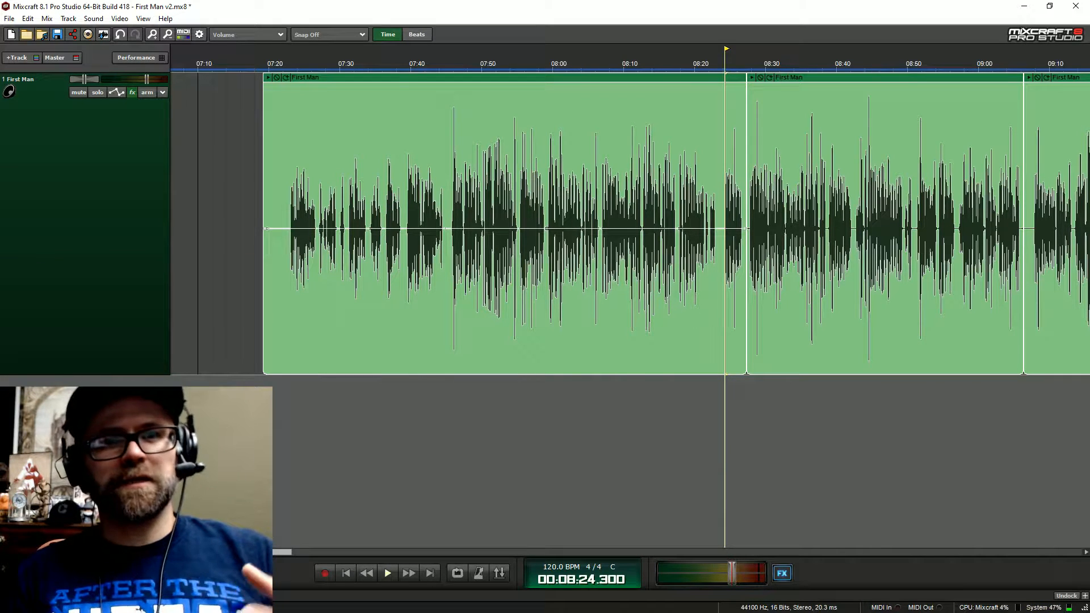
left_click(751, 67)
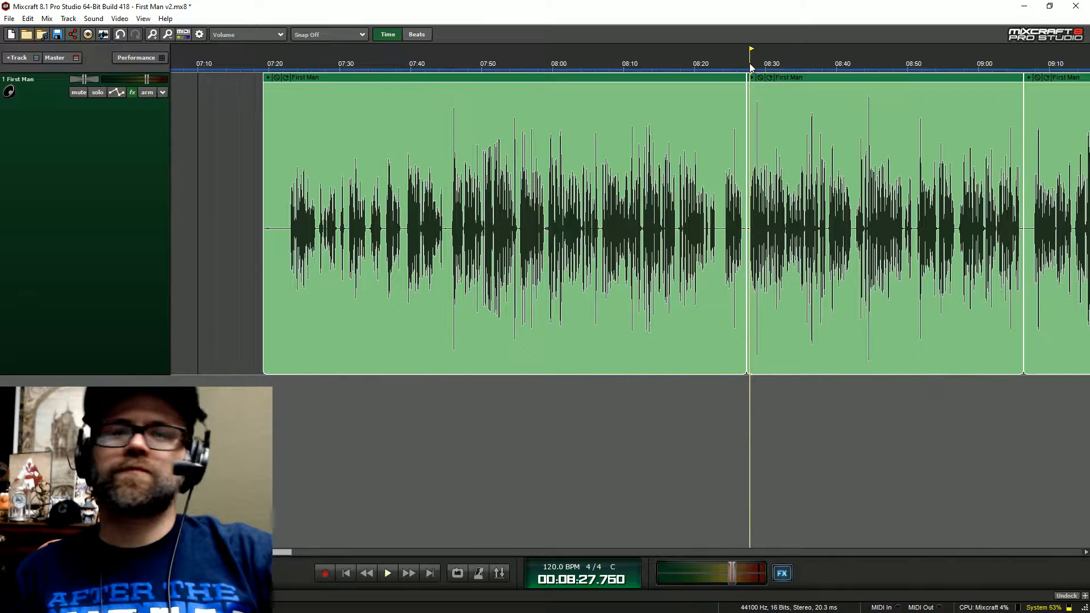
key("space")
key("space")
scroll(750, 67, "up", 2)
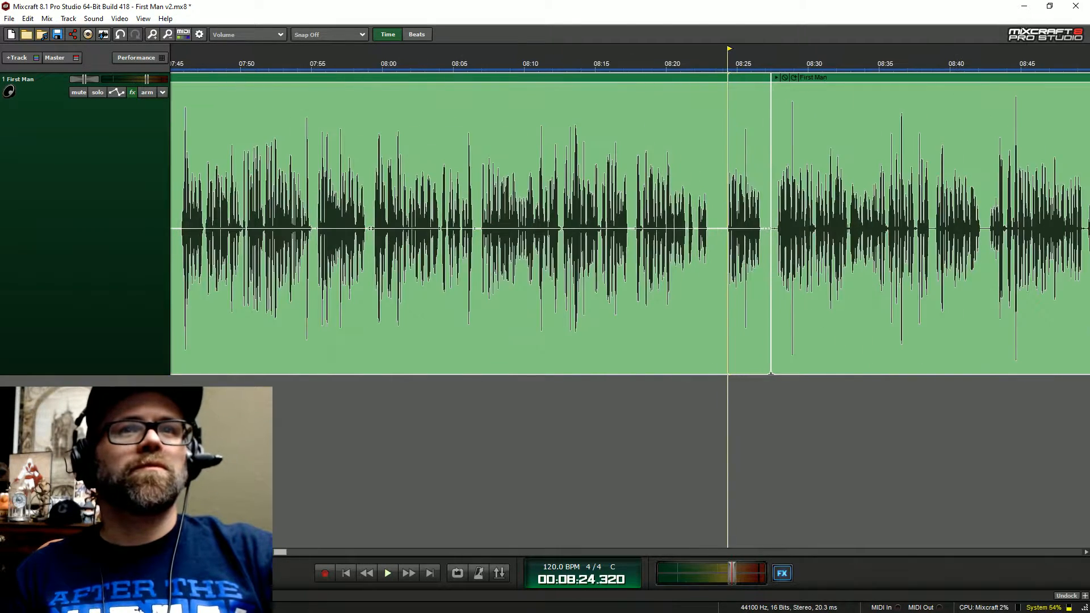
scroll(631, 227, "right", 3)
left_click(604, 436)
scroll(521, 227, "down", 1)
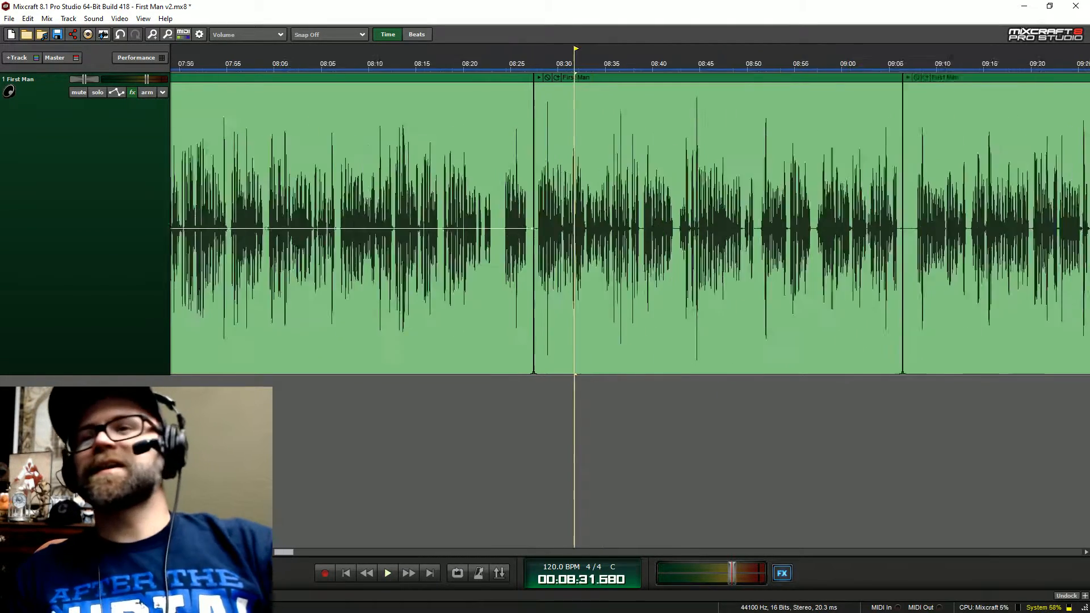
scroll(522, 227, "down", 1)
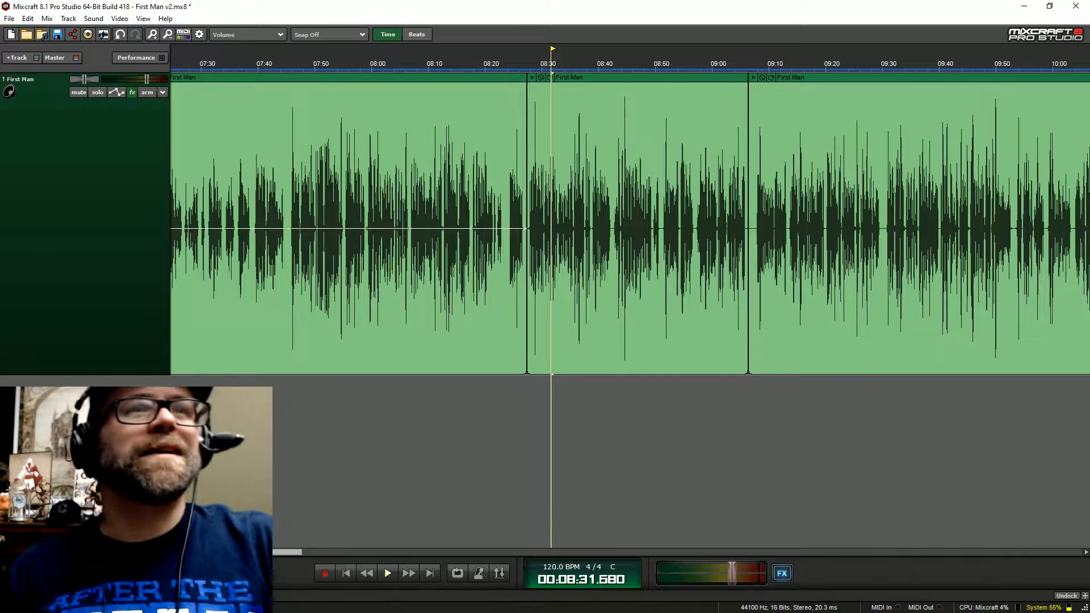
scroll(630, 227, "left", 3)
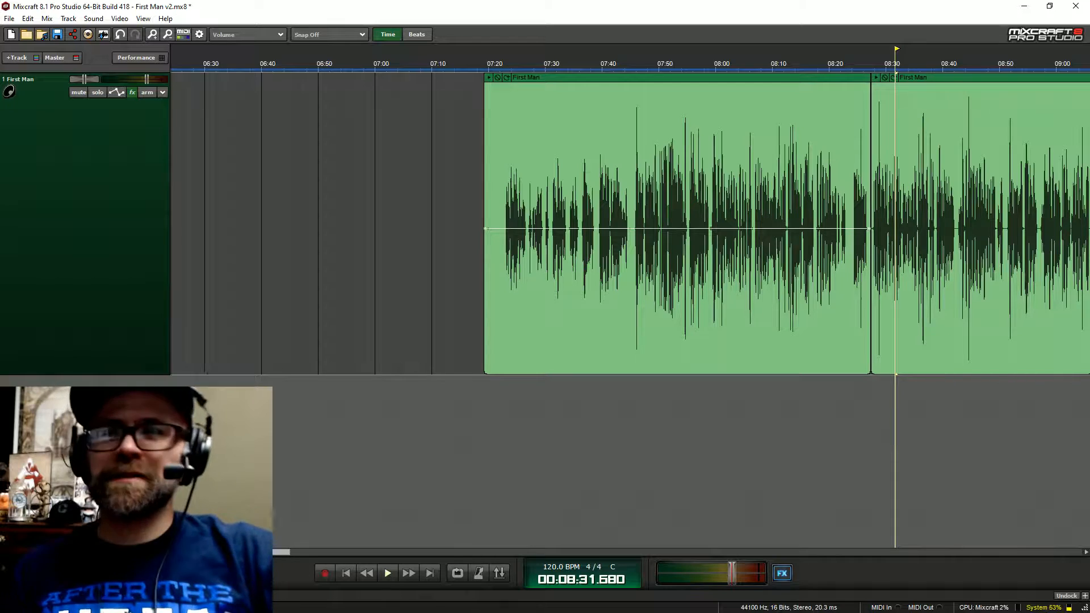
scroll(630, 227, "down", 2)
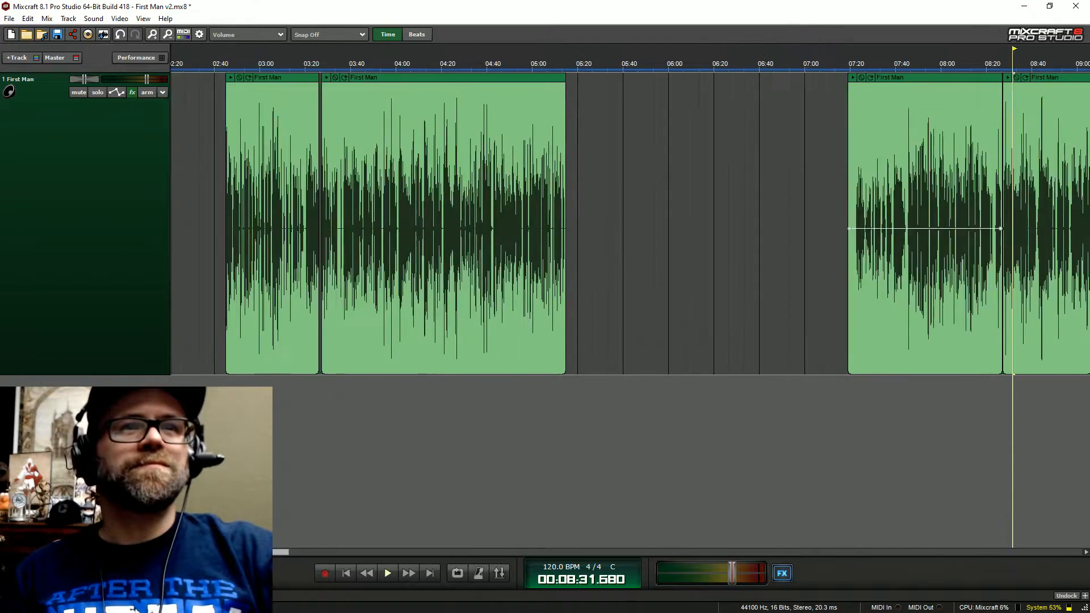
scroll(630, 227, "left", 2)
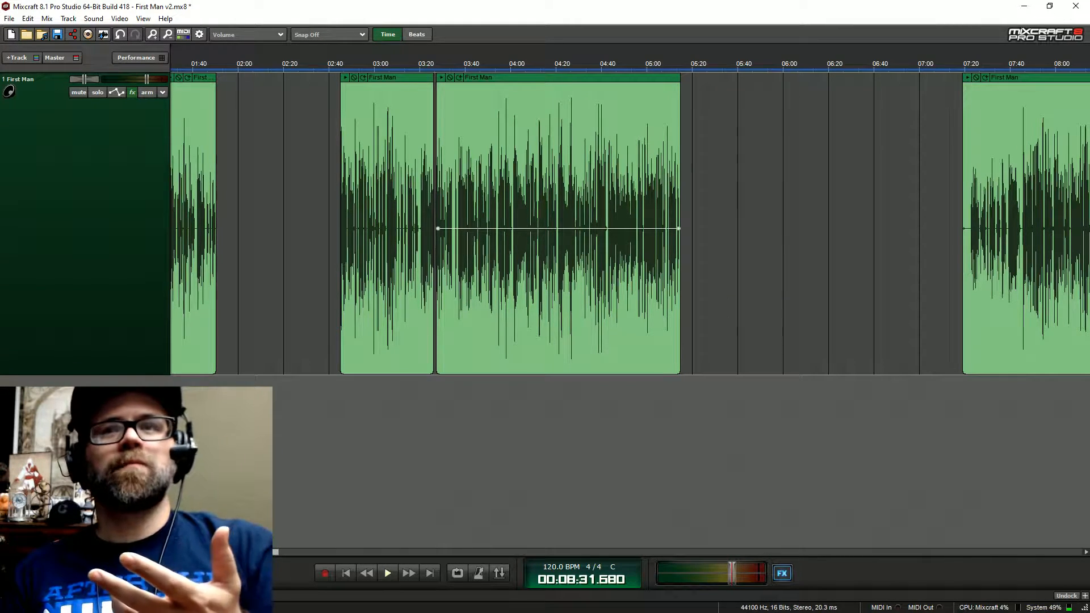
scroll(630, 227, "down", 3)
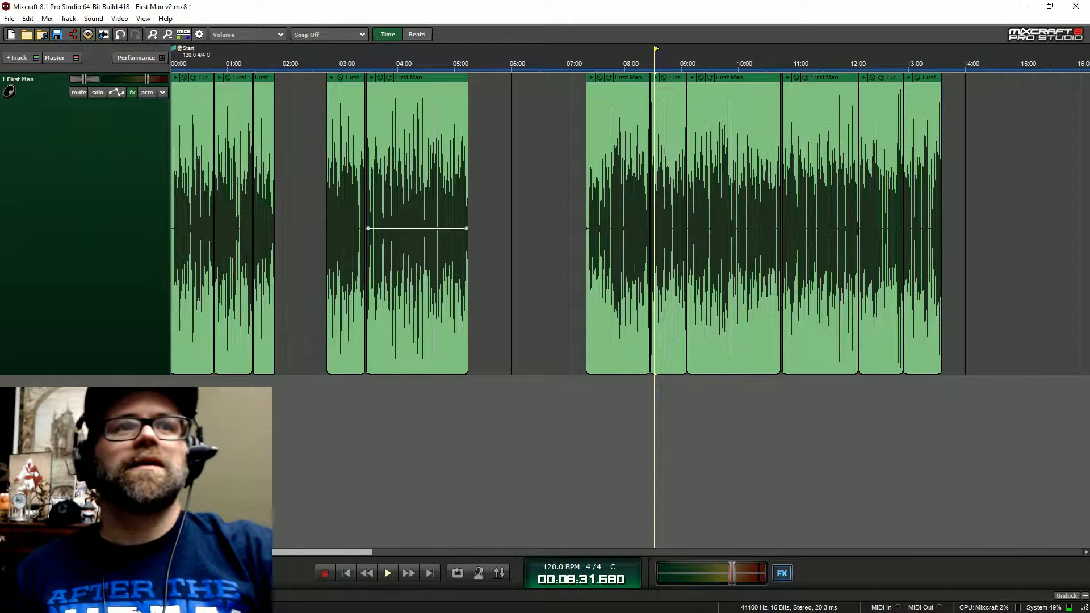
- Trim the end of the sixth clip back to about 08:22.8, removing the isolated last phrase
left_click(643, 64)
scroll(648, 228, "up", 3)
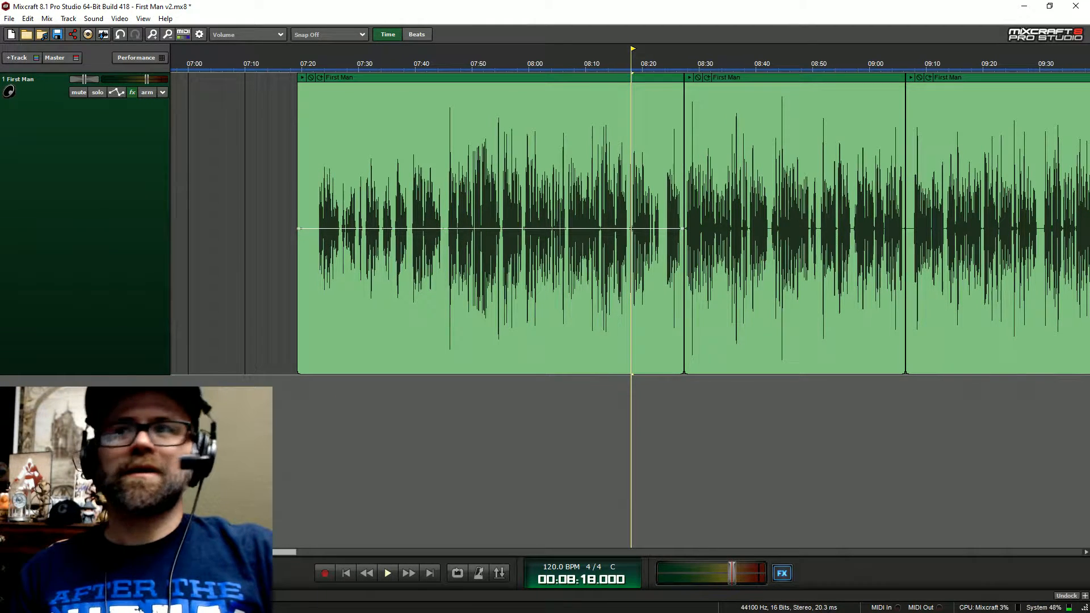
left_click(684, 57)
scroll(684, 57, "up", 5)
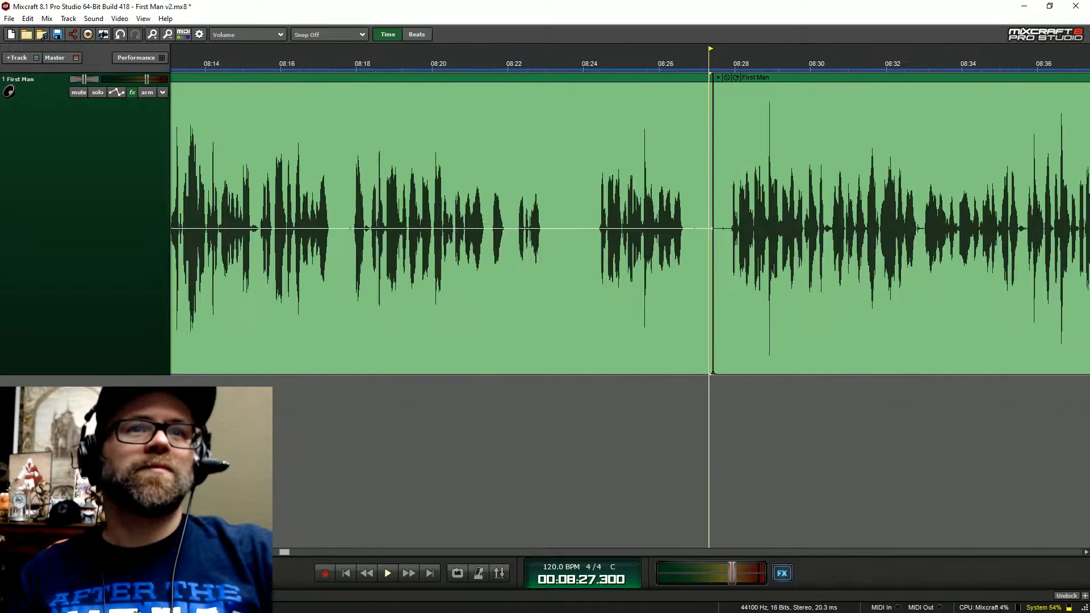
key("space")
left_click(603, 61)
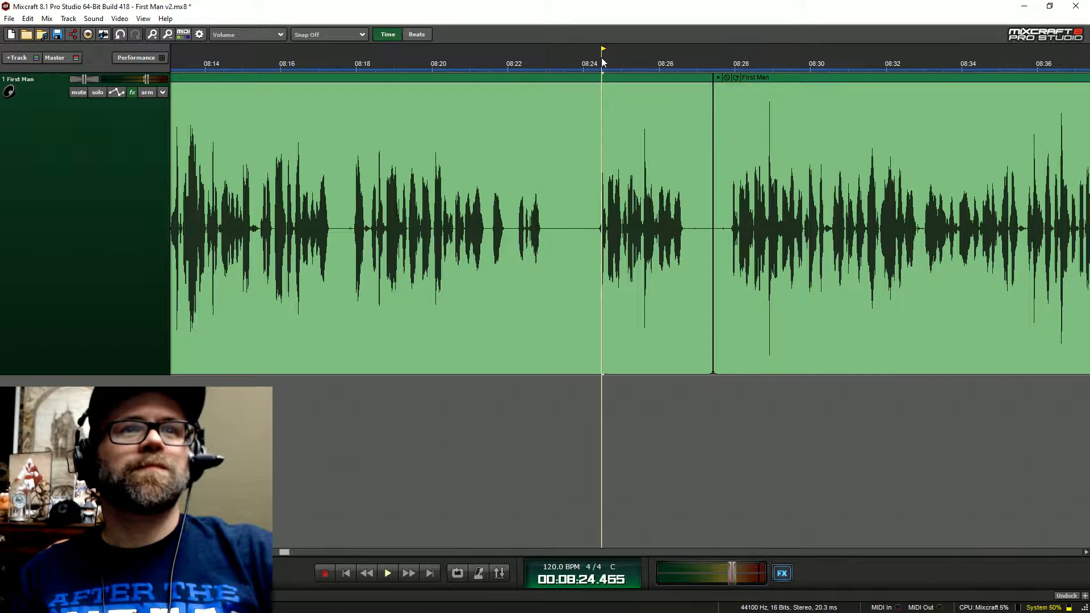
left_click(709, 227)
left_click_drag(711, 148, 540, 193)
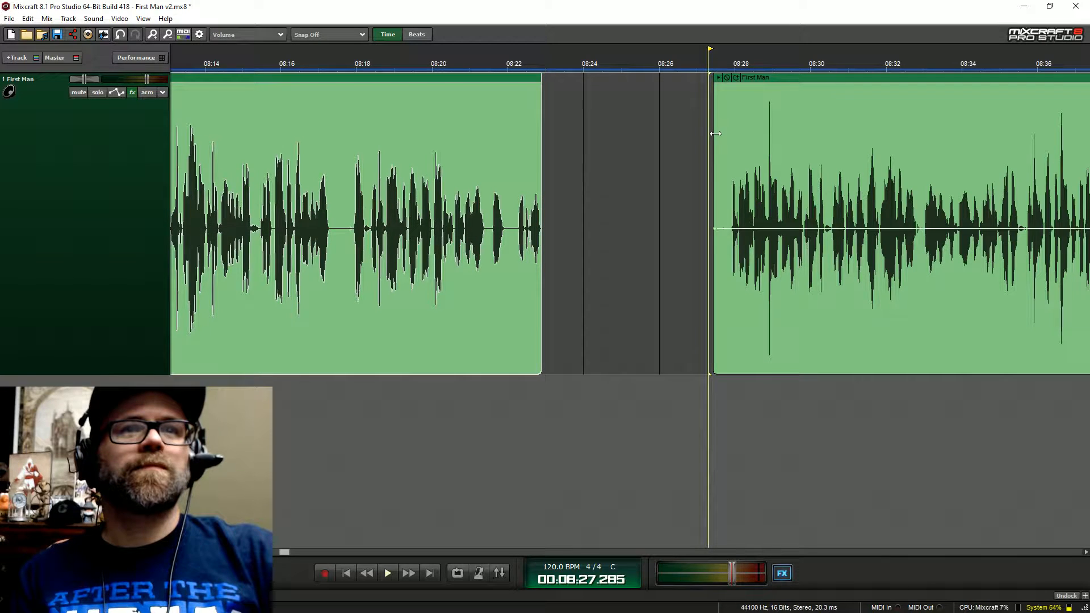
- Trim the seventh clip's leading silence, move it to about 08:23.7, just after the sixth clip, and play the transition
left_click_drag(714, 116, 729, 130)
left_click(480, 65)
key("space")
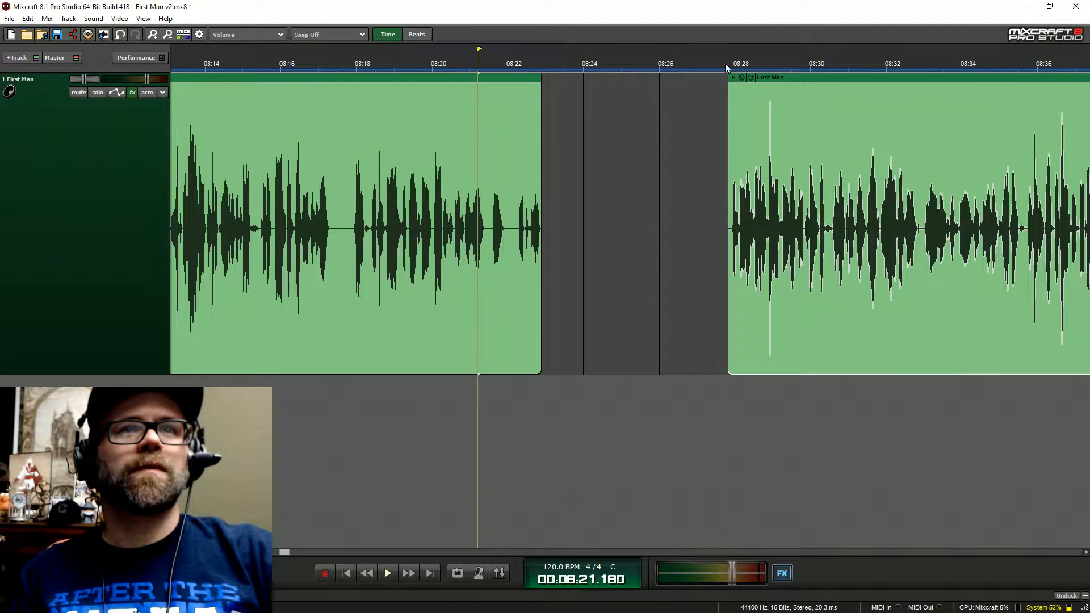
left_click_drag(789, 80, 639, 81)
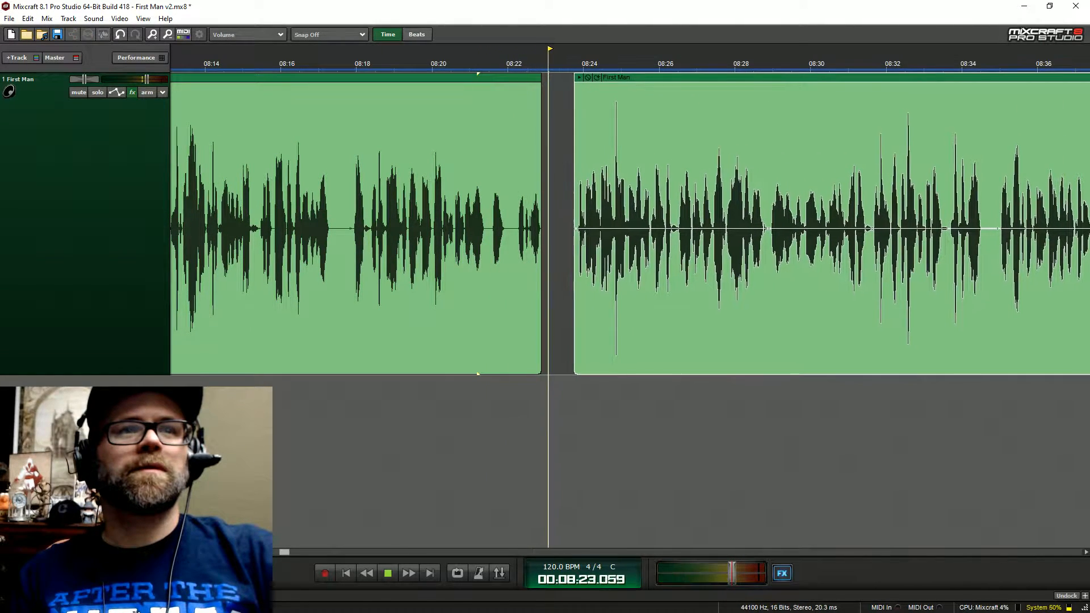
key("minus")
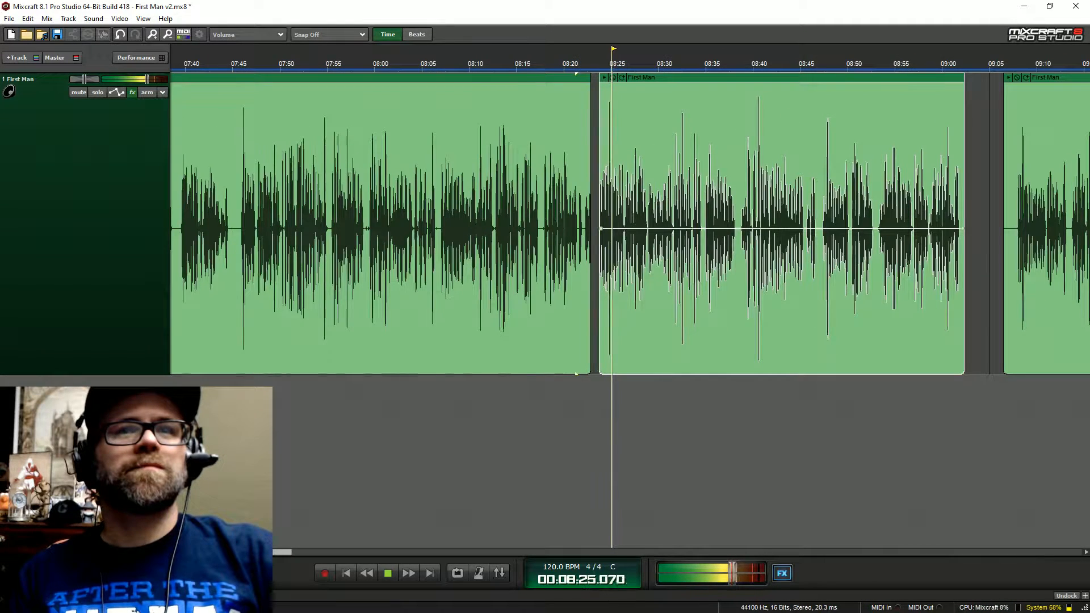
key("space")
- Move the eighth clip to about 09:02.4, directly behind the seventh, and play both sides of the junction
key("minus")
left_click_drag(704, 86, 667, 85)
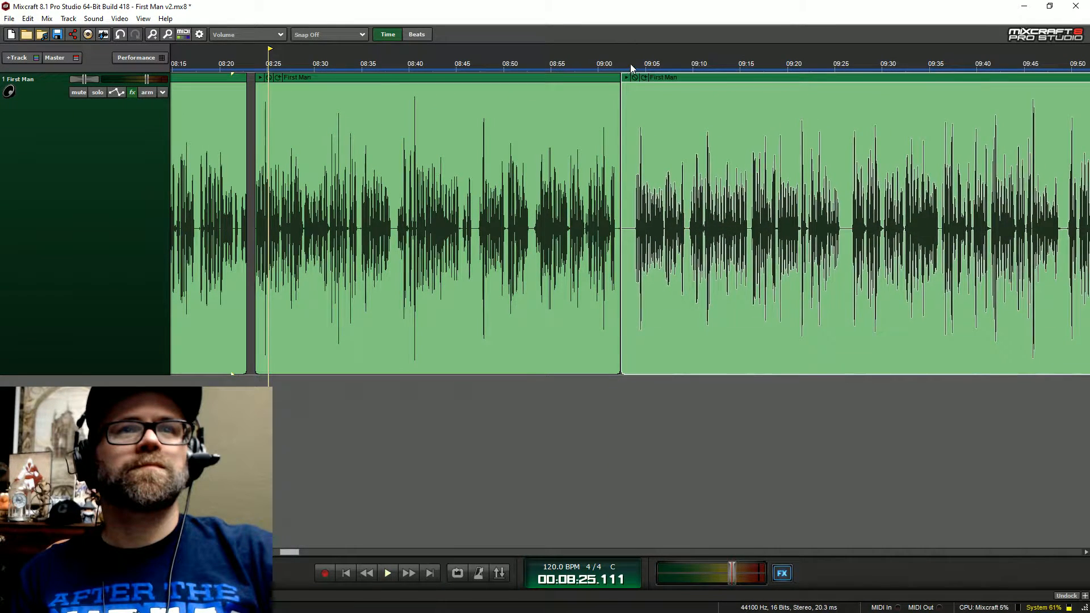
left_click(632, 65)
key("space")
left_click(534, 63)
key("plus")
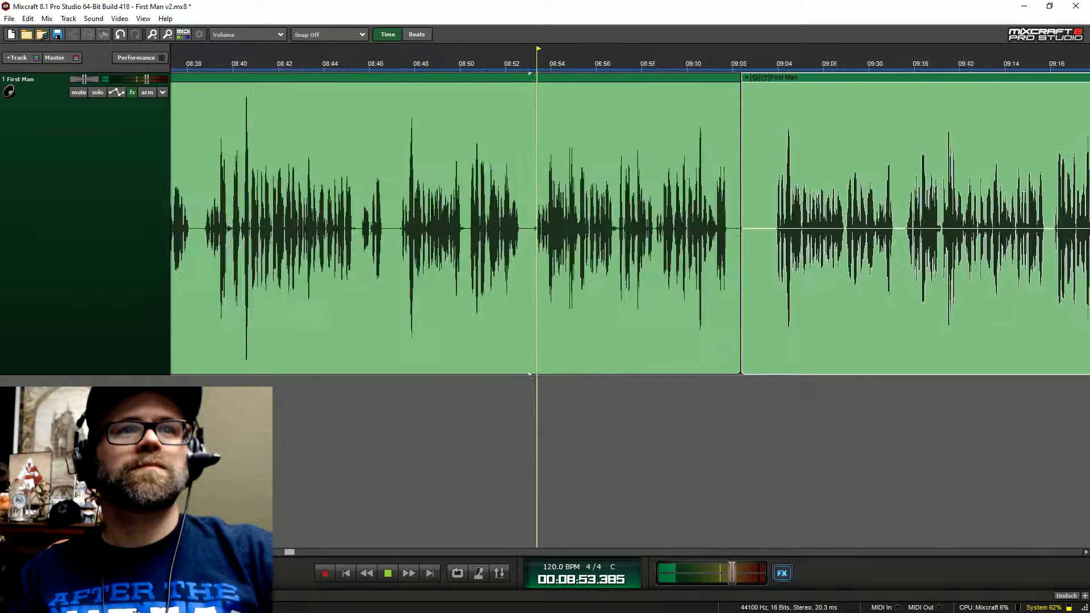
key("space")
- Play sections of the seventh clip to locate the retake and trim its end back to about 08:46.5
left_click(685, 59)
key("space")
key("space")
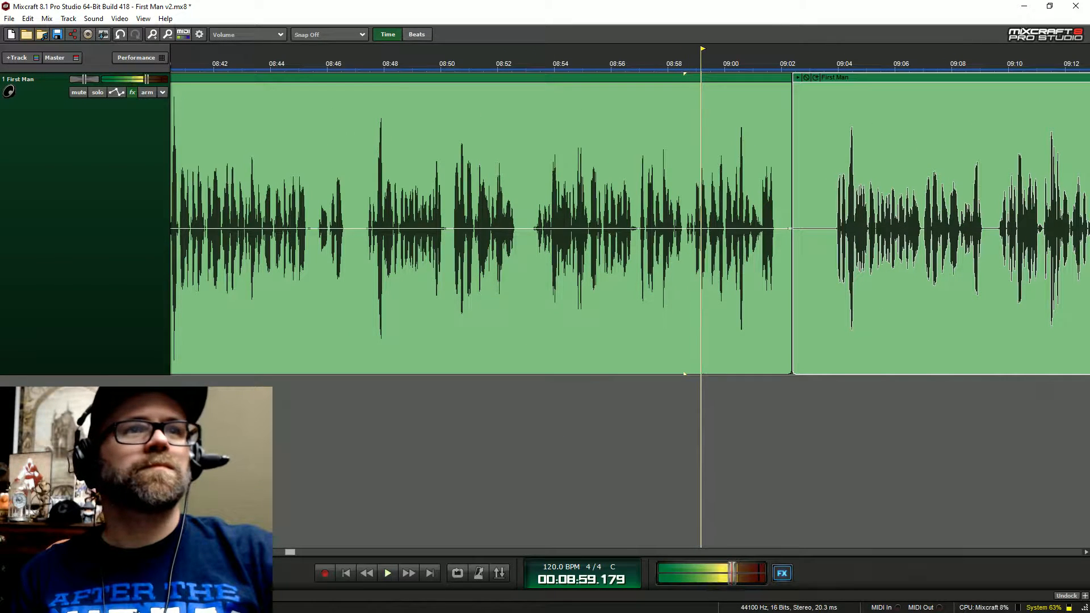
left_click(363, 63)
key("space")
key("space")
left_click(762, 204)
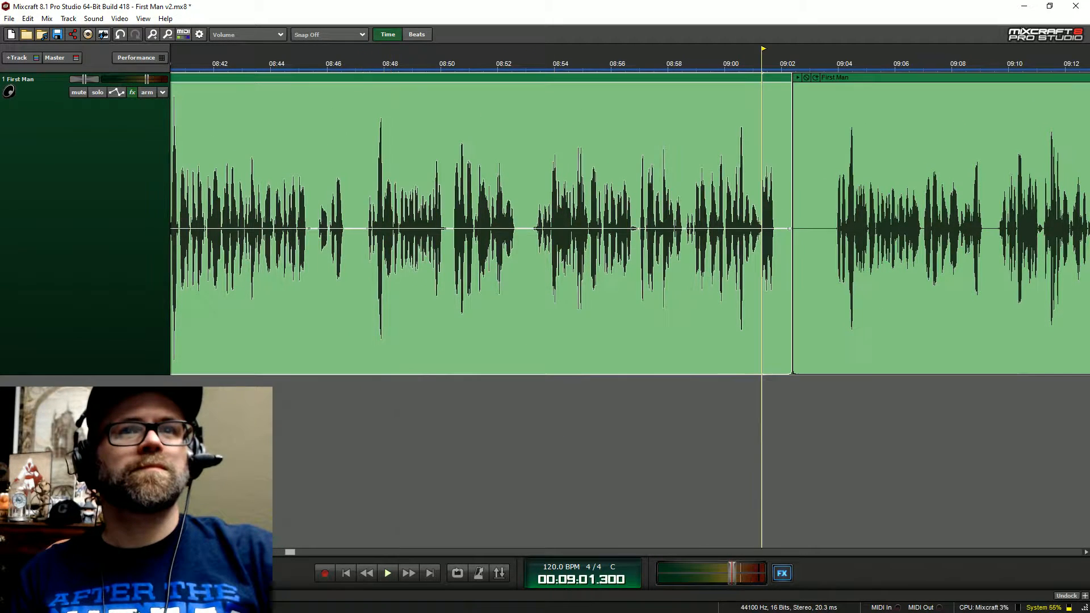
left_click_drag(791, 130, 343, 175)
- Trim the eighth clip's leading silence, move it to about 08:47.2, just after the seventh clip, and play the transition
left_click_drag(794, 103, 831, 136)
left_click(885, 83)
left_click_drag(884, 83, 431, 59)
left_click(306, 64)
key("space")
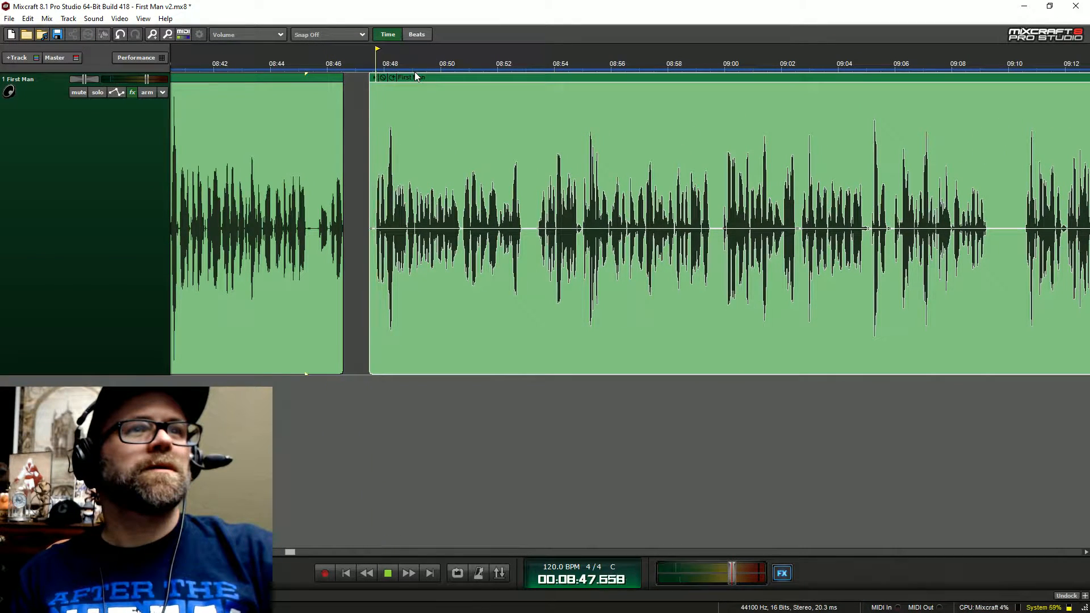
key("space")
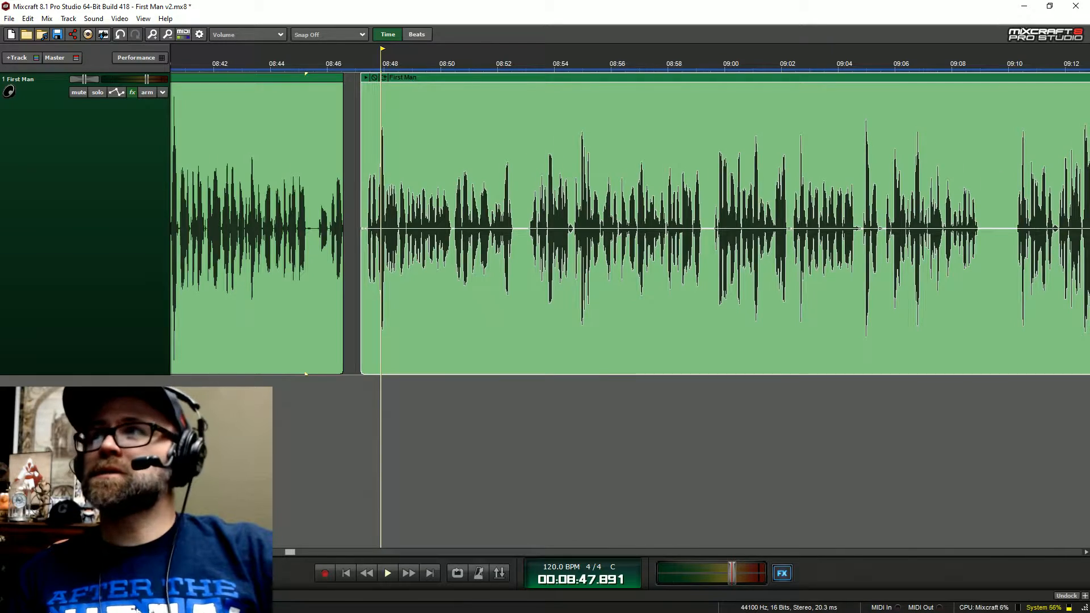
- Move the ninth clip to about 10:26.0, close behind the eighth clip, and play its start
scroll(414, 83, "down", 3)
scroll(626, 170, "right", 10)
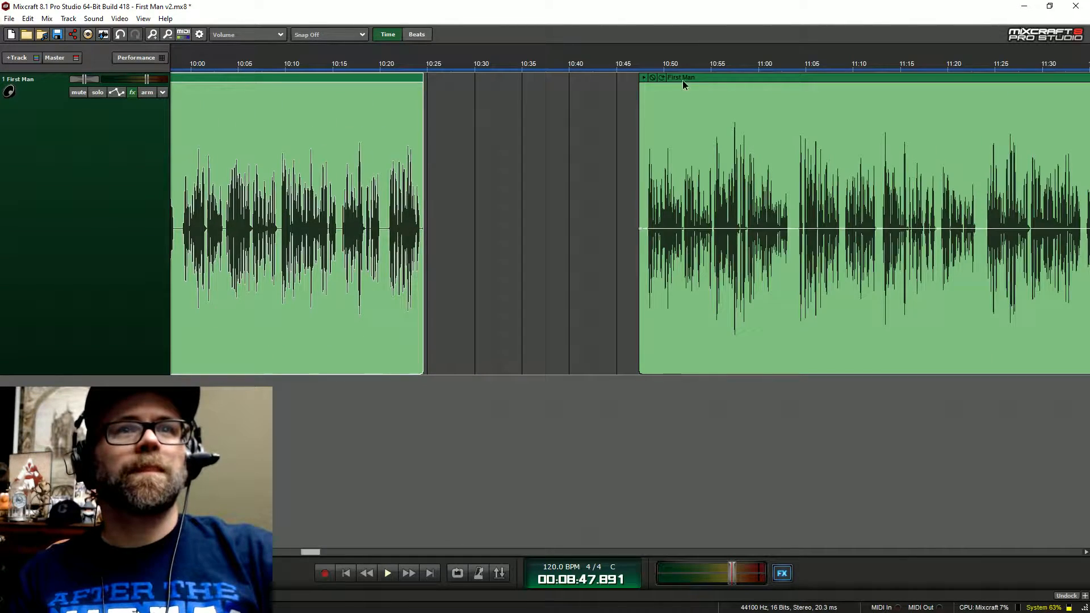
left_click_drag(683, 79, 468, 76)
scroll(793, 68, "left", 4)
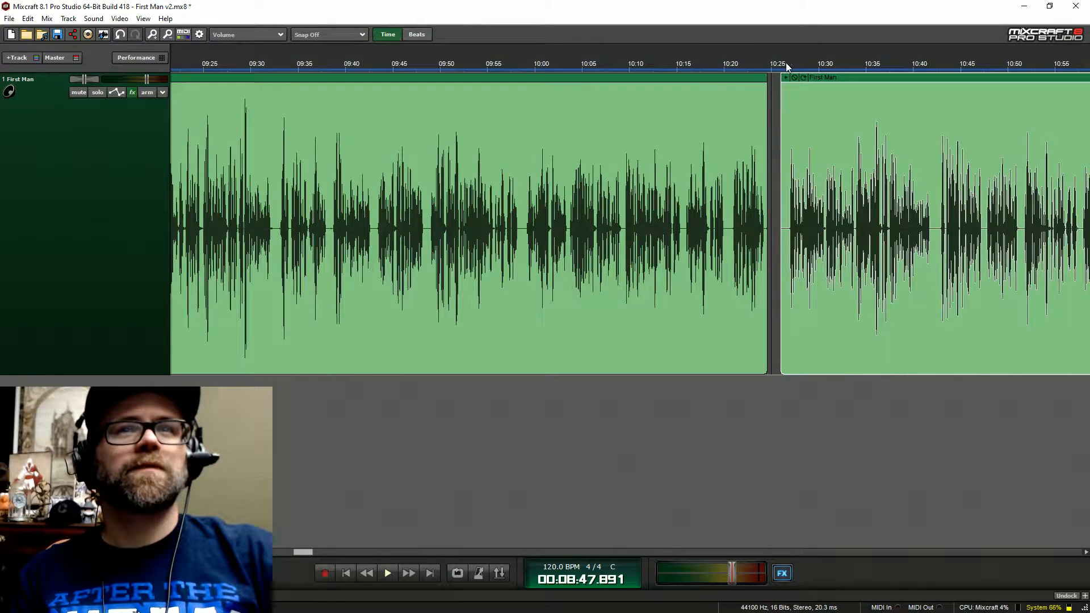
left_click(787, 65)
key("space")
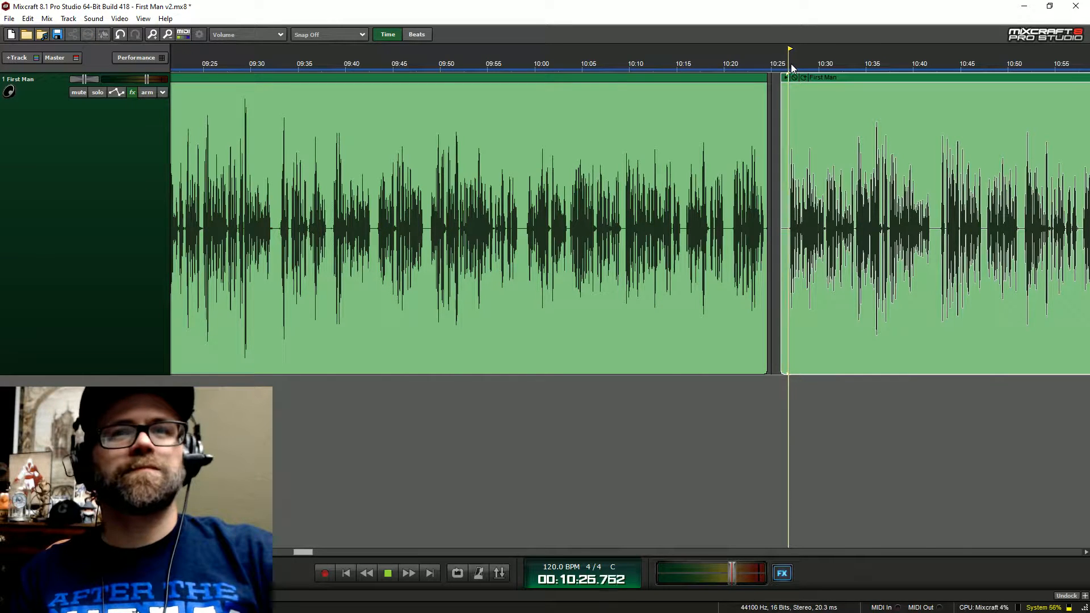
- Play the eighth clip's last phrase and trim the clip's end back to about 10:20.0 to remove it
left_click(730, 69)
scroll(730, 68, "up", 3)
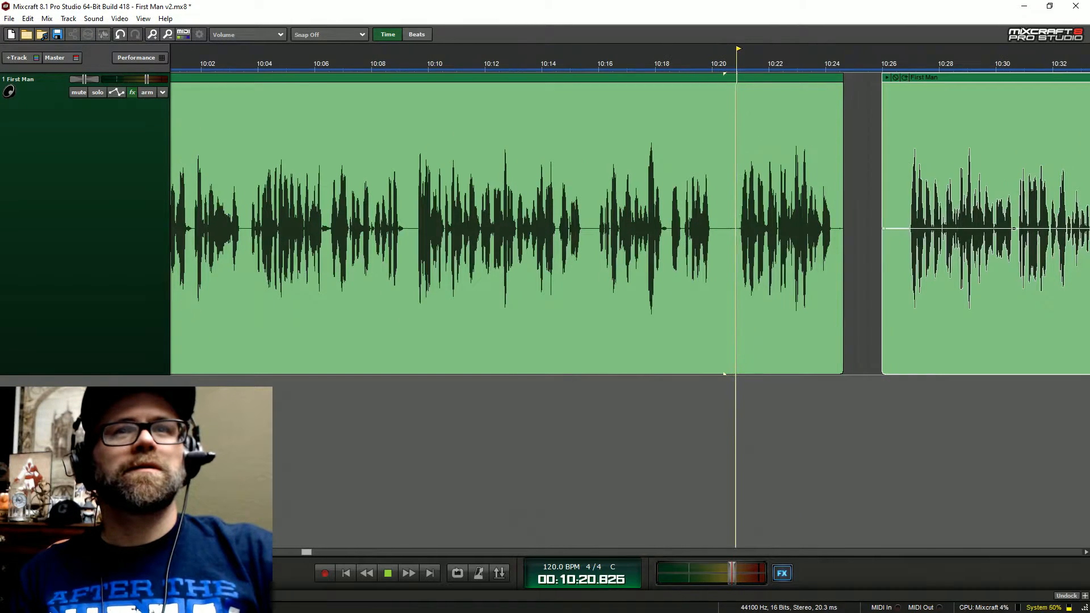
key("space")
left_click(841, 142)
left_click_drag(841, 142, 712, 192)
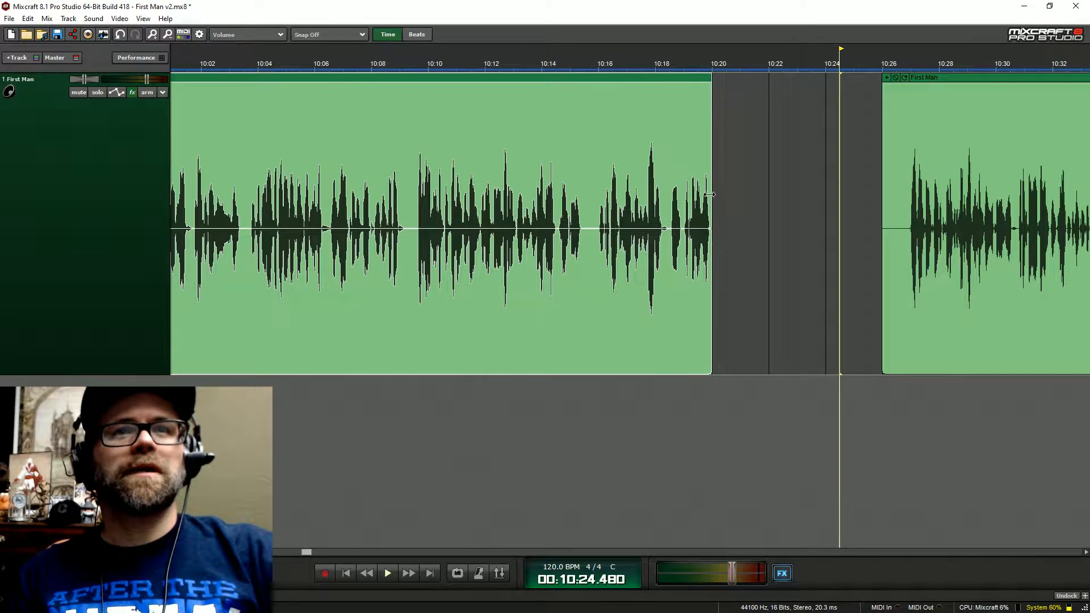
- Trim the ninth clip's leading silence and move it to about 10:20.6, just after the eighth clip
scroll(718, 192, "right", 2)
left_click_drag(768, 111, 792, 117)
left_click(522, 67)
left_click_drag(877, 74, 700, 73)
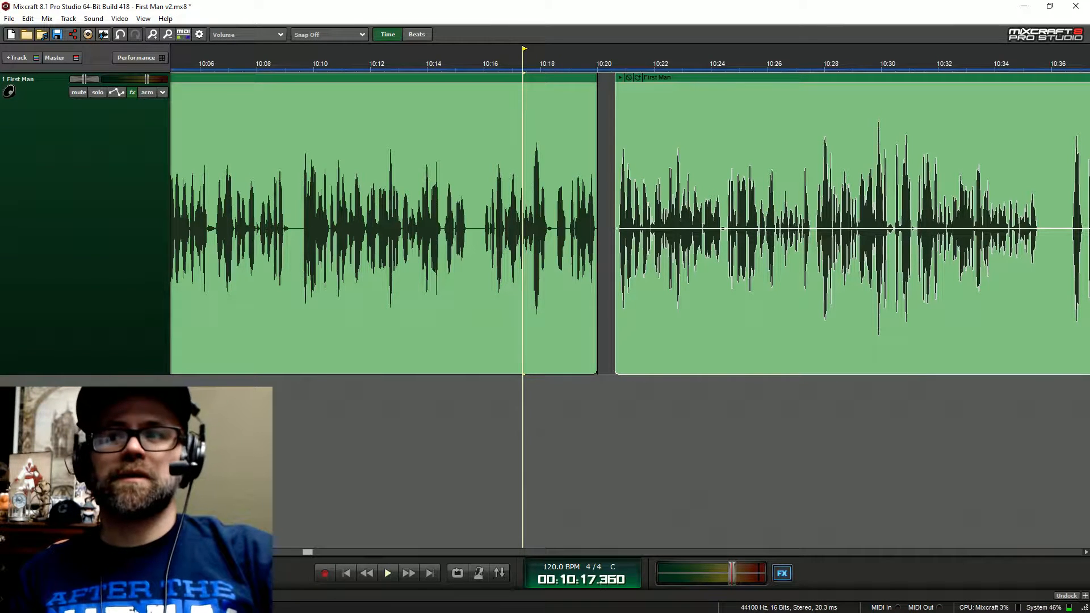
- Play the eighth clip's closing phrases from about 10:16 to 10:19 to check how they lead into the ninth clip
scroll(698, 74, "up", 1)
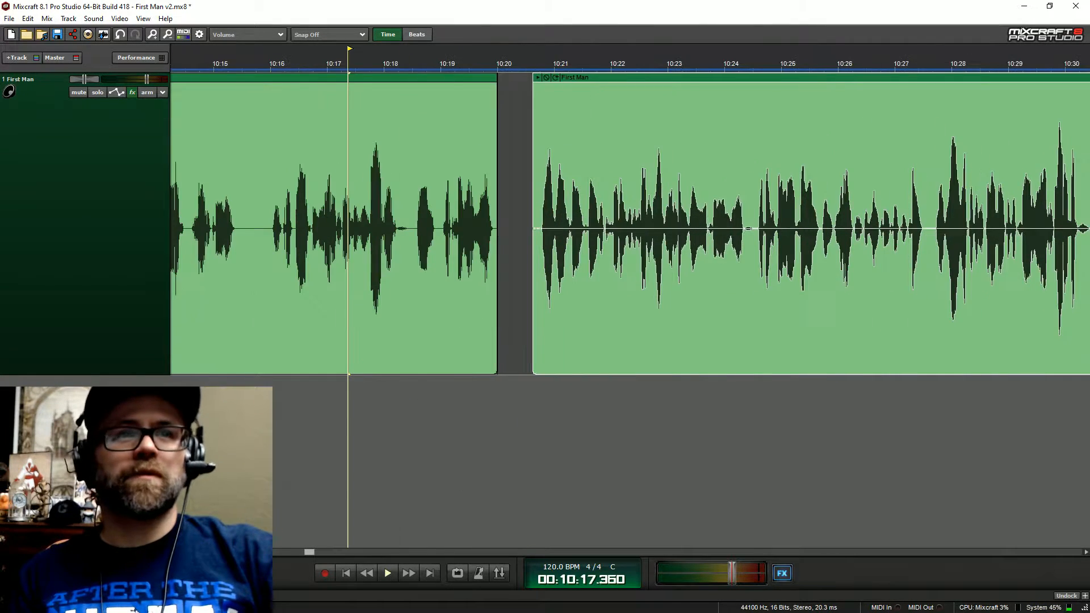
left_click(537, 66)
key("space")
left_click(401, 67)
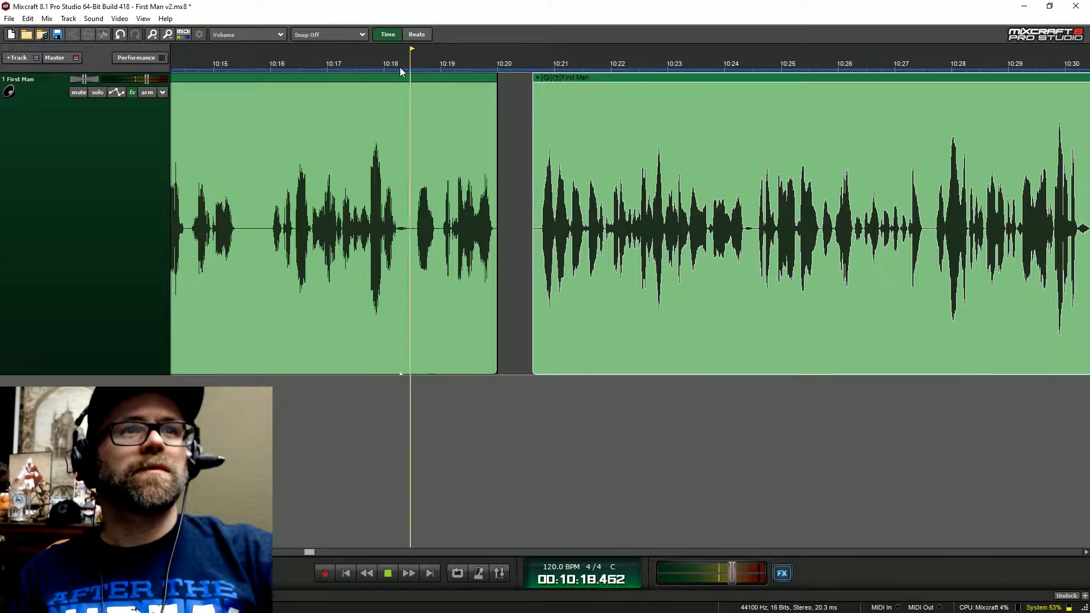
left_click(277, 67)
key("space")
scroll(630, 227, "left", 2)
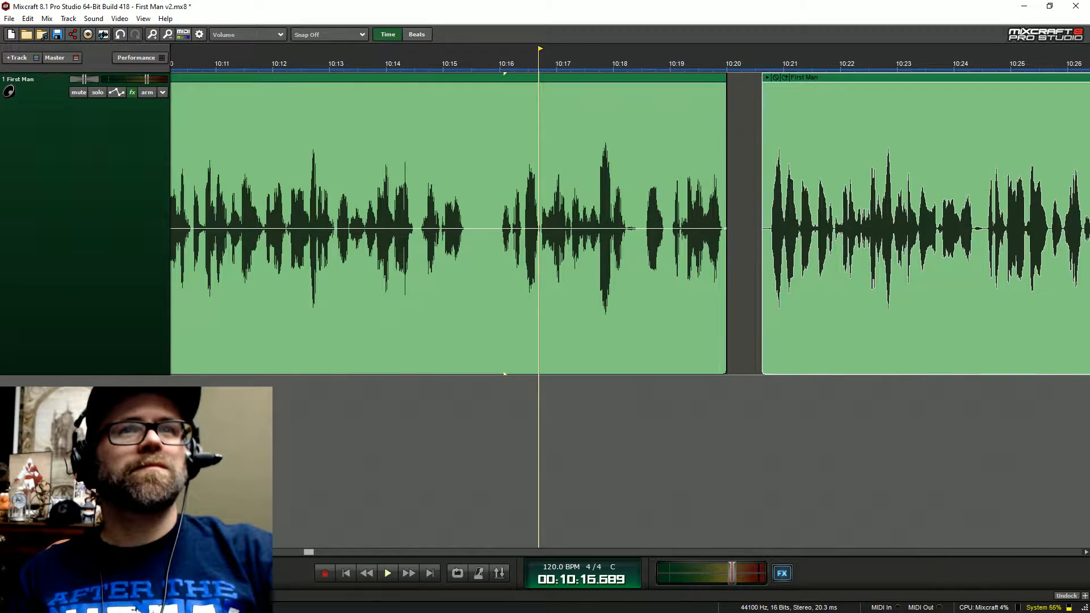
left_click(665, 67)
key("space")
key("space")
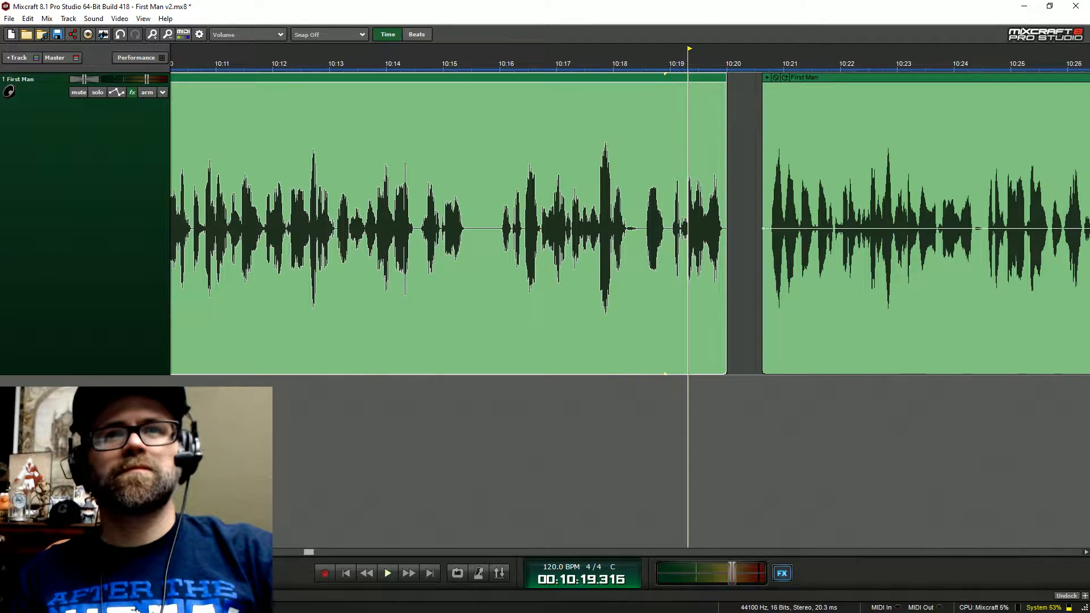
left_click(802, 67)
- Spot-check the audio with short passages at about 09:54, just before the eighth clip at 08:43, and at 09:05
scroll(625, 227, "down", 3)
scroll(498, 227, "left", 5)
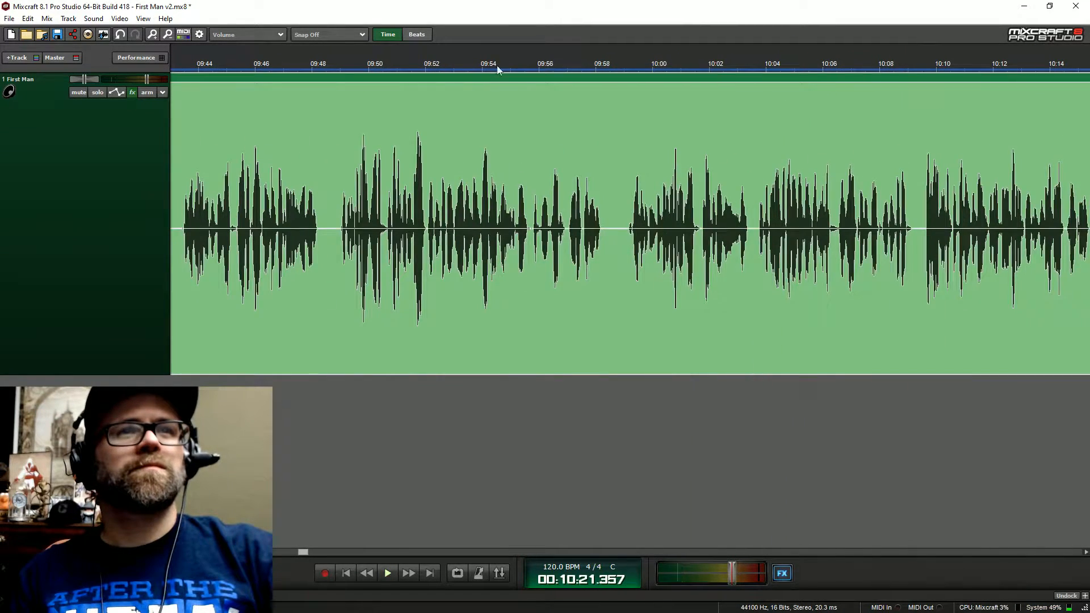
left_click(498, 67)
scroll(498, 69, "down", 2)
key("space")
scroll(438, 264, "left", 5)
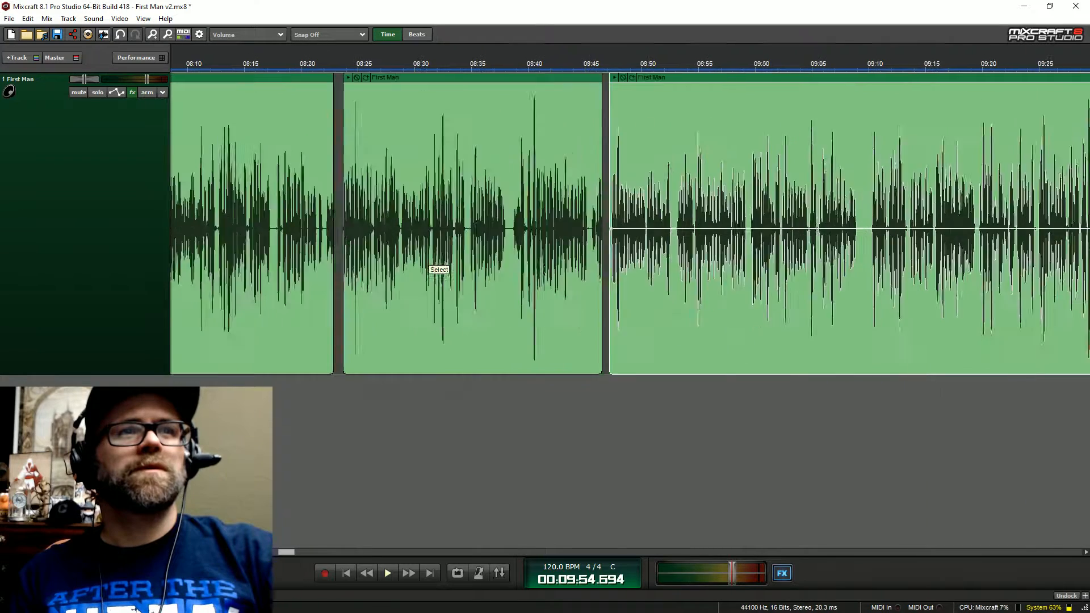
left_click(687, 66)
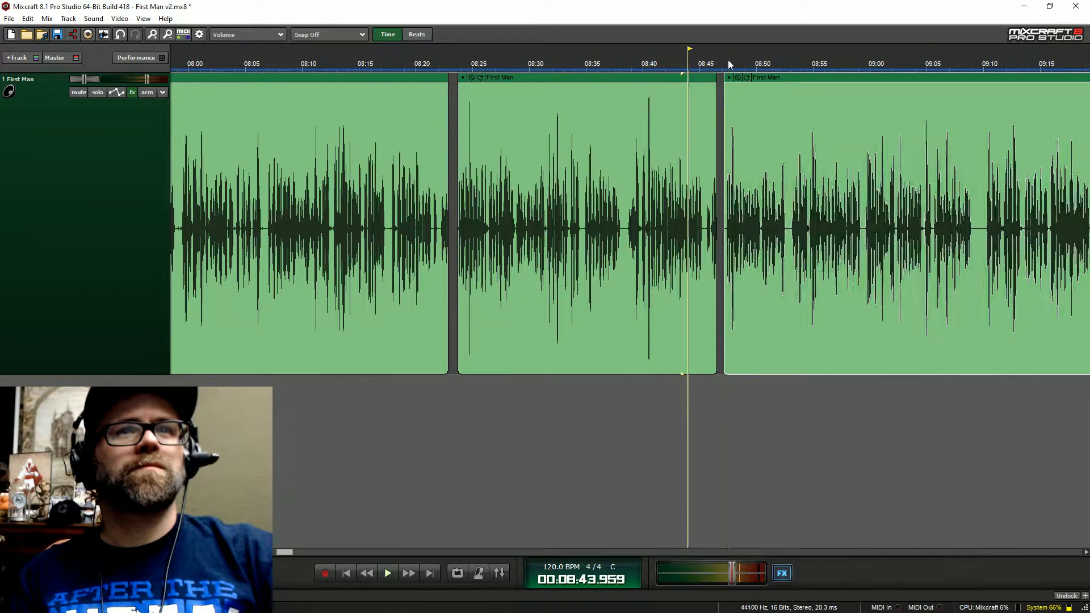
left_click(733, 61)
left_click(925, 69)
key("space")
scroll(898, 68, "right", 5)
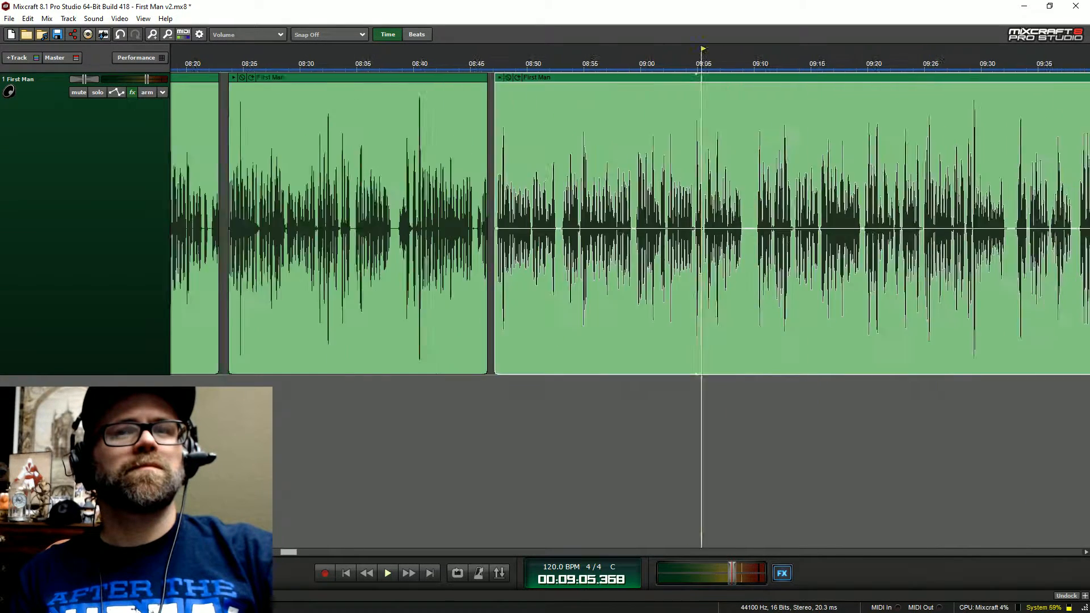
- Play short passages of the eighth clip at about 09:39, 09:44 and 09:52
left_click(869, 64)
left_click(743, 64)
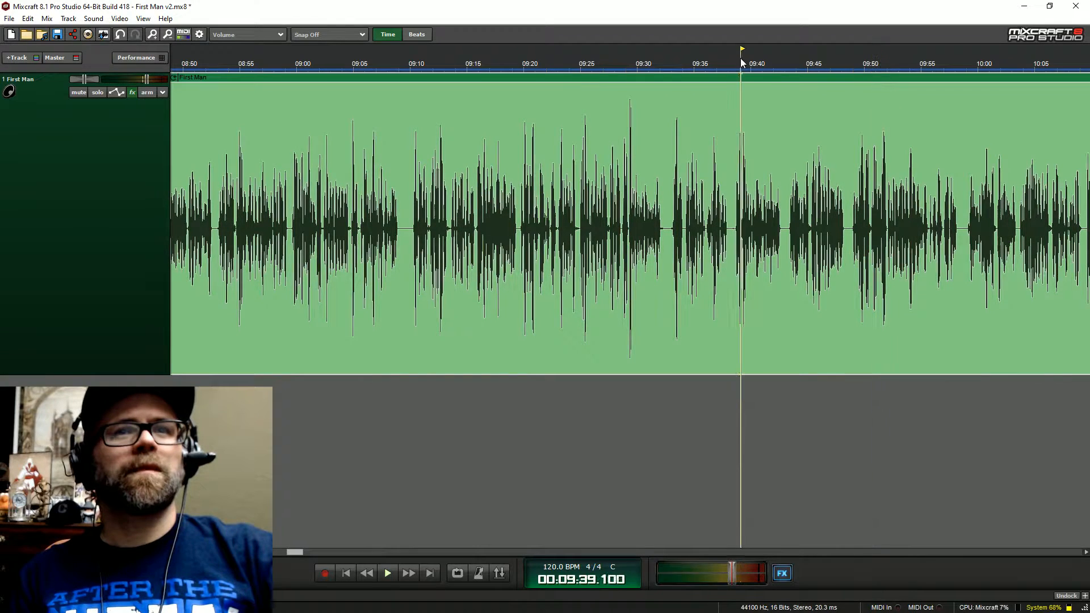
key("space")
left_click(799, 61)
key("space")
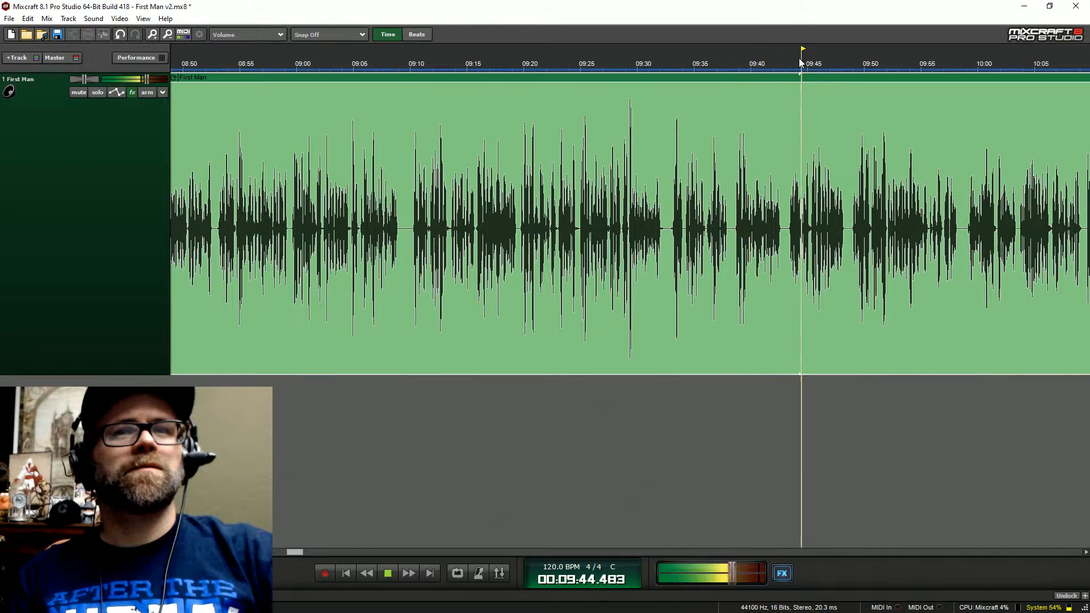
left_click(880, 62)
key("space")
scroll(882, 67, "right", 5)
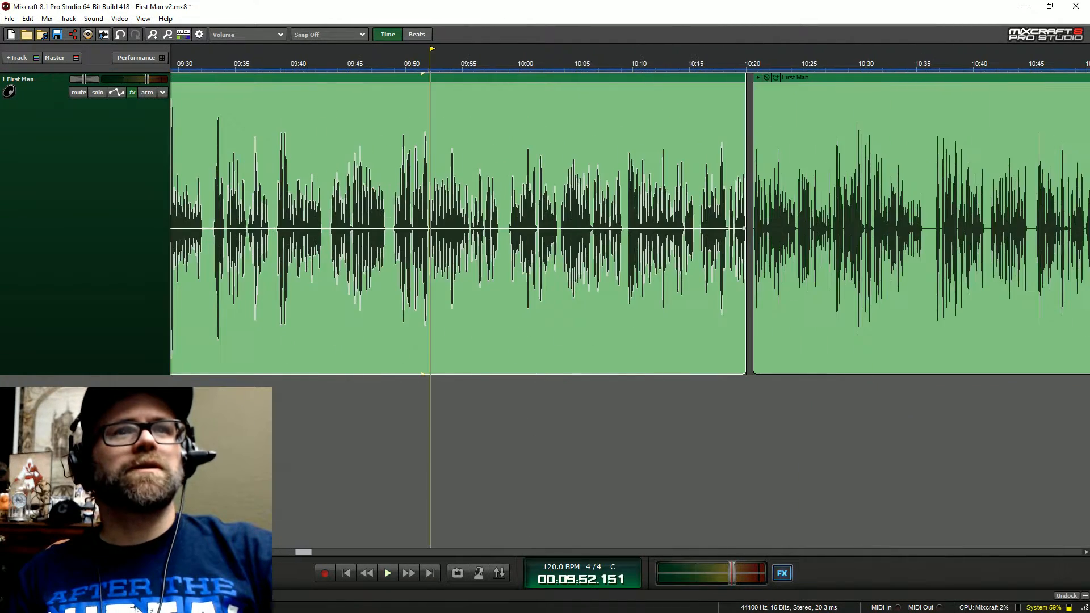
- Play the eighth clip near 10:16 and add a marker titled "check this" at 10:11.850
left_click(702, 65)
key("space")
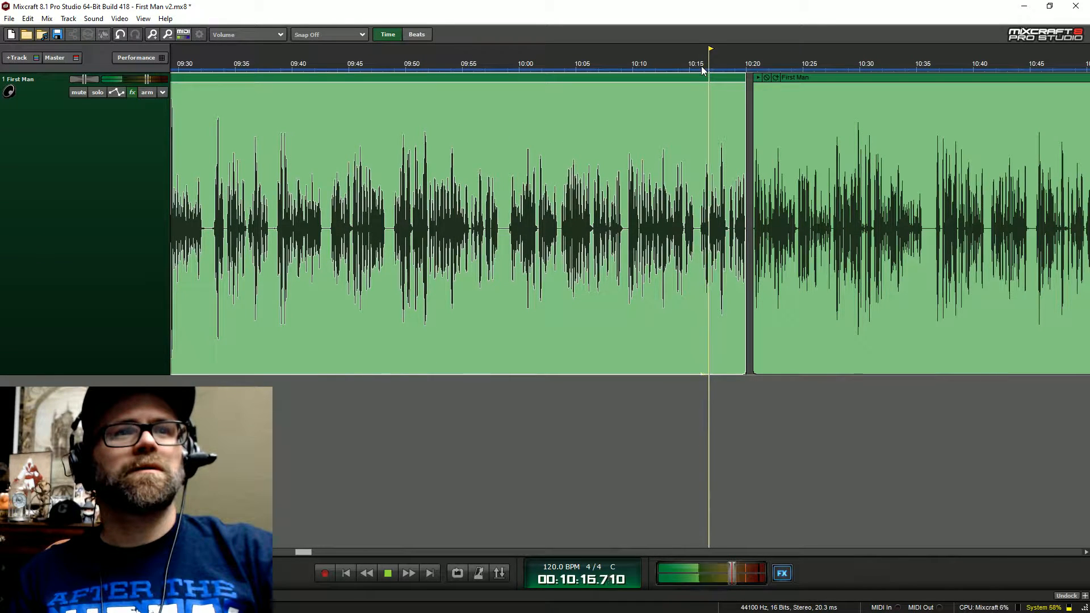
double_click(655, 69)
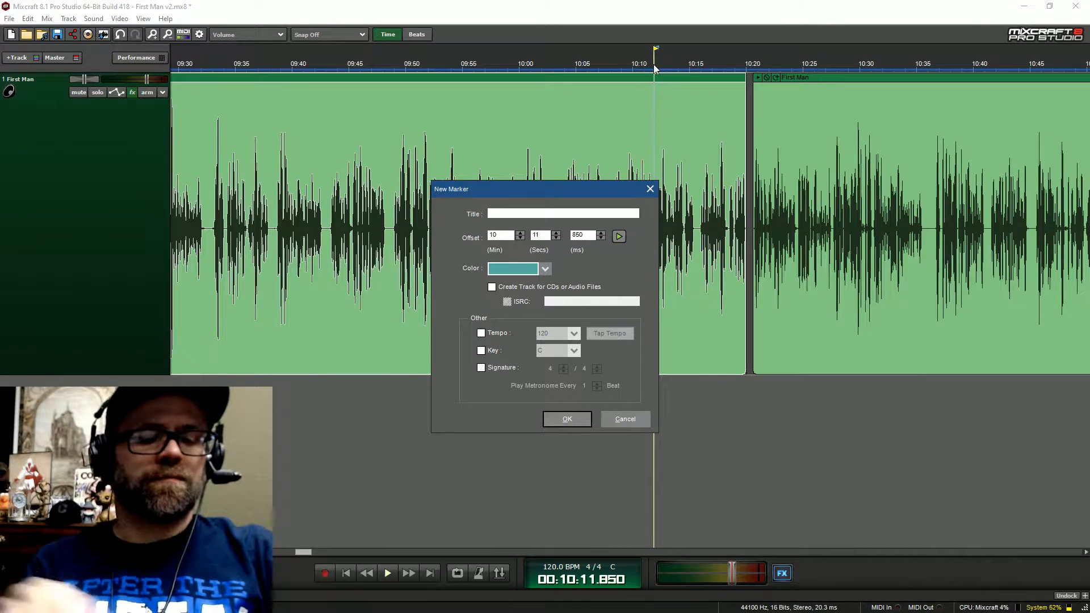
key("Return")
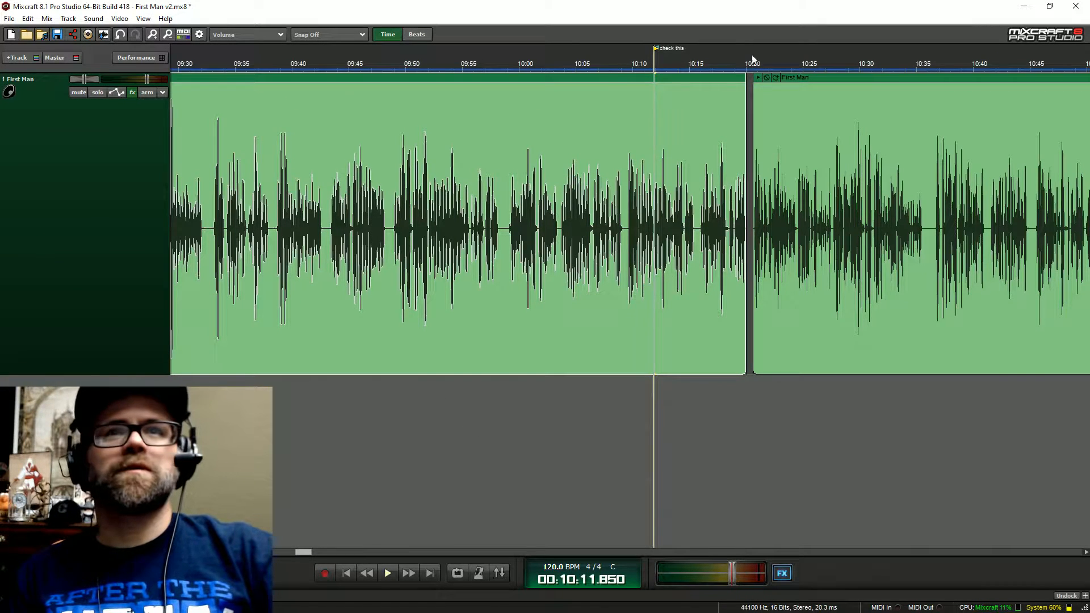
- Move the tenth clip to about 11:40, close behind the end of the ninth clip
left_click(760, 82)
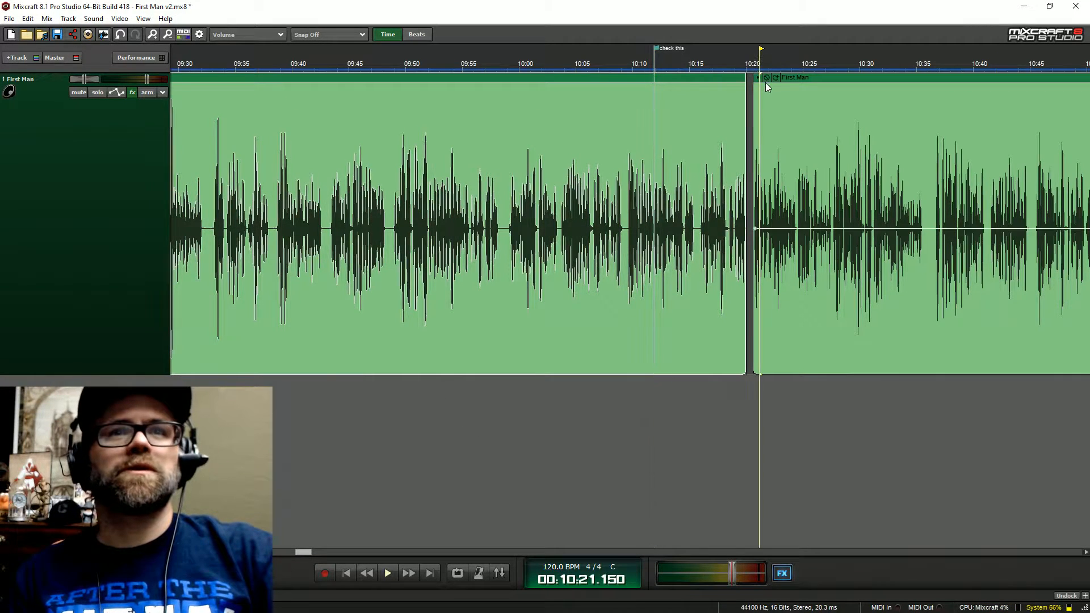
left_click(714, 63)
key("plus")
key("plus")
scroll(630, 227, "right", 3)
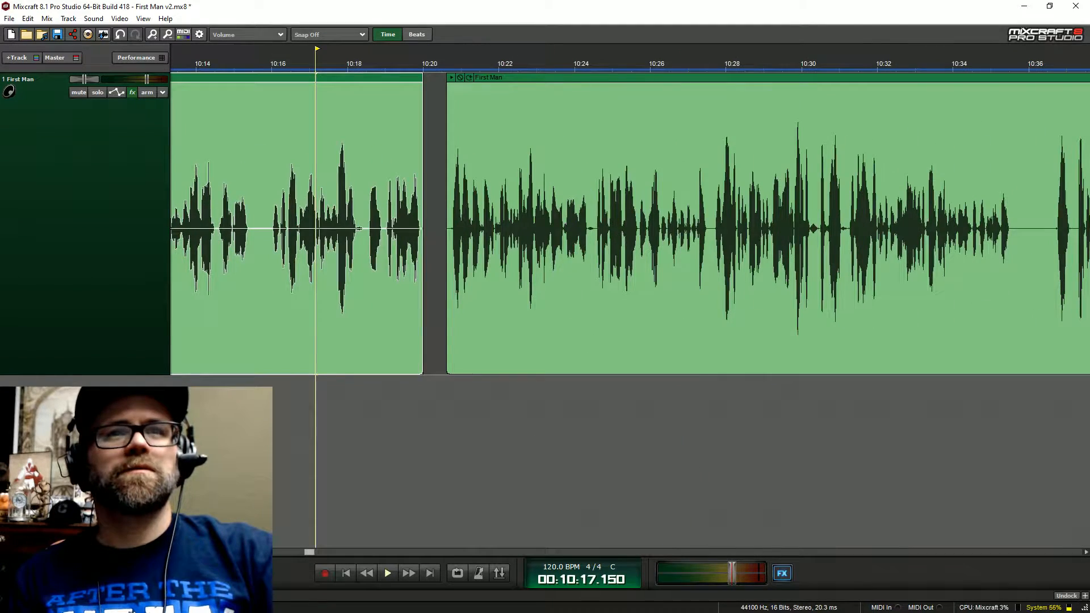
scroll(630, 227, "left", 4)
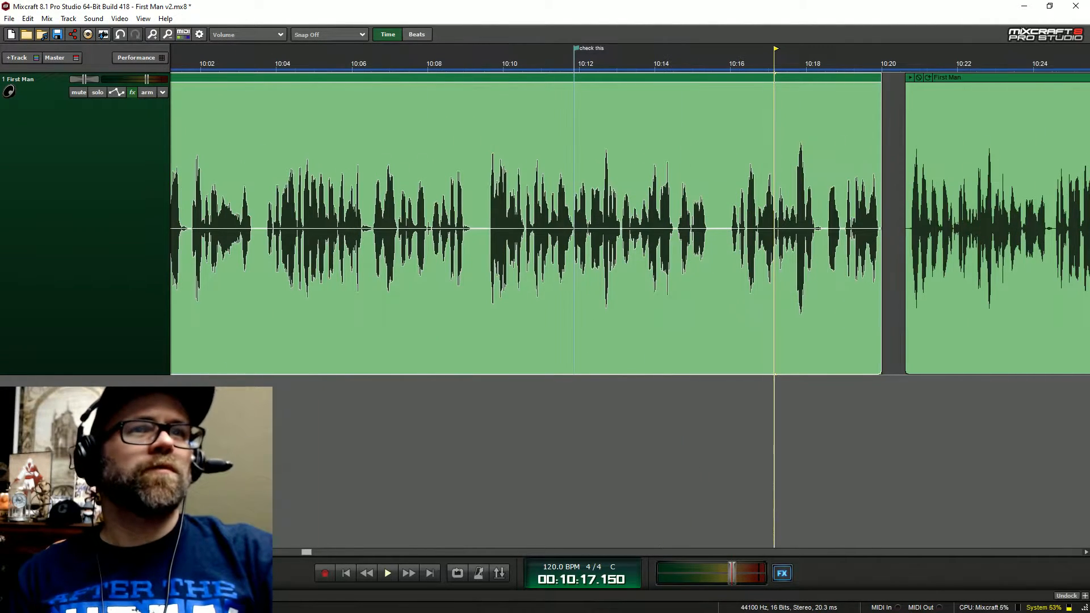
scroll(576, 238, "right", 12)
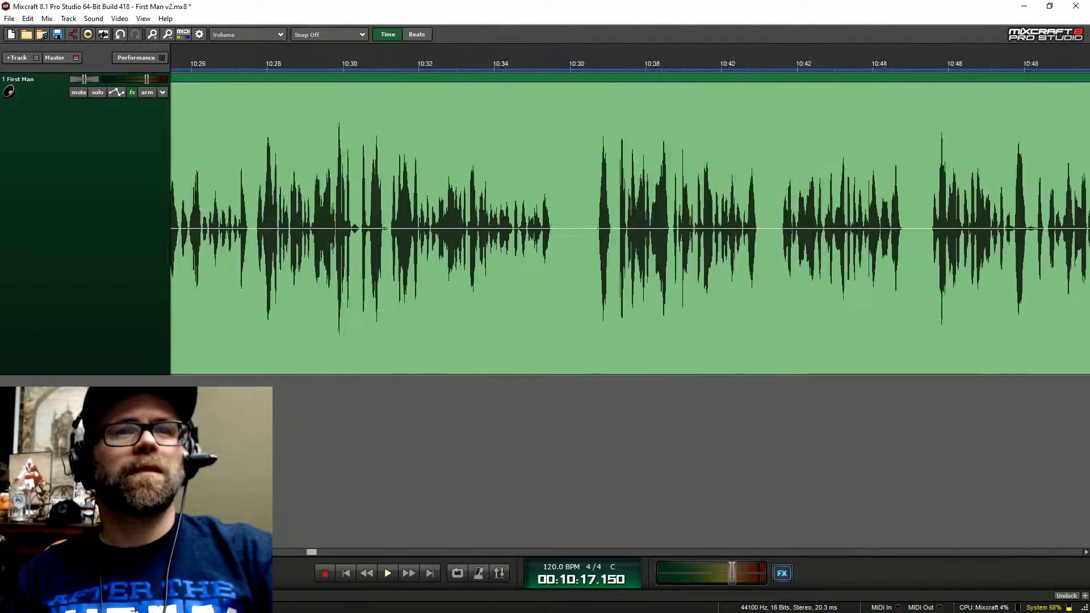
scroll(574, 228, "right", 13)
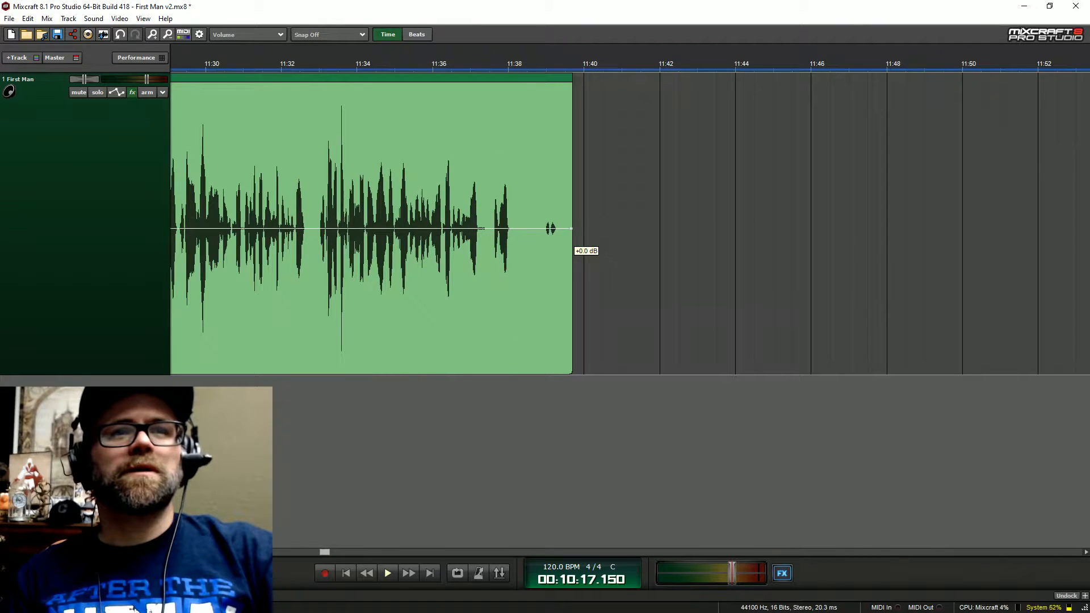
scroll(574, 229, "down", 3)
left_click(531, 63)
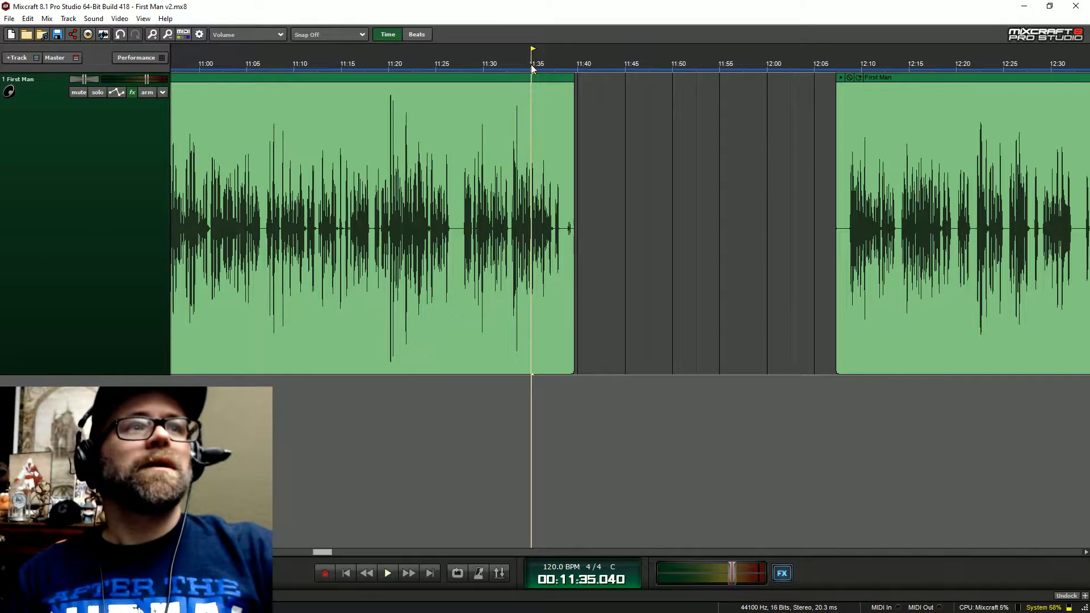
left_click_drag(845, 77, 589, 67)
left_click(589, 67)
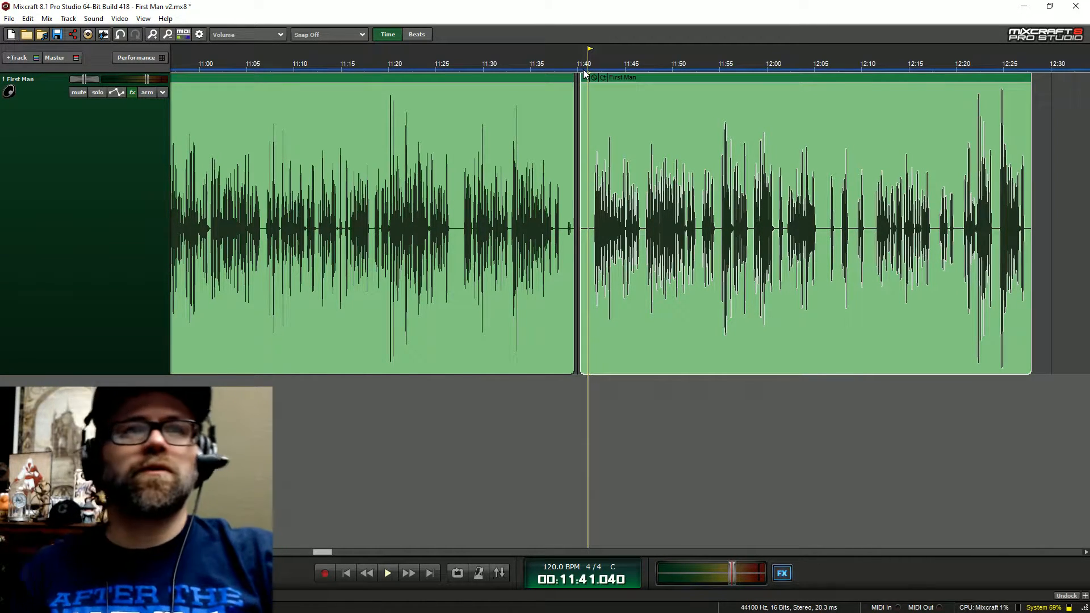
- Play the tenth clip's start and the ninth clip's final section, and trim the ninth clip's end back to about 11:27.5
scroll(584, 74, "up", 5)
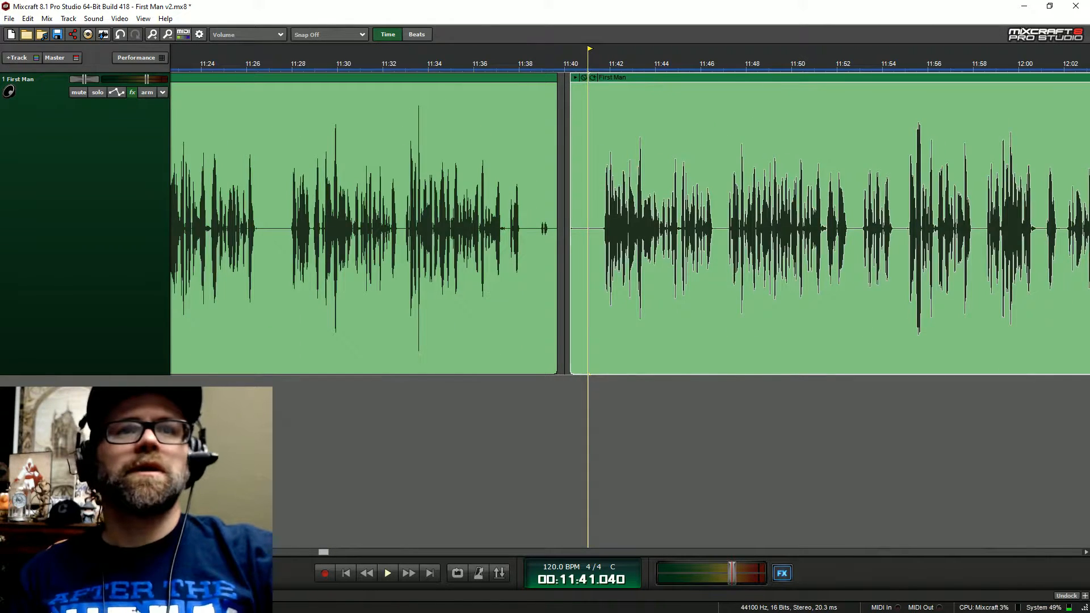
left_click(829, 67)
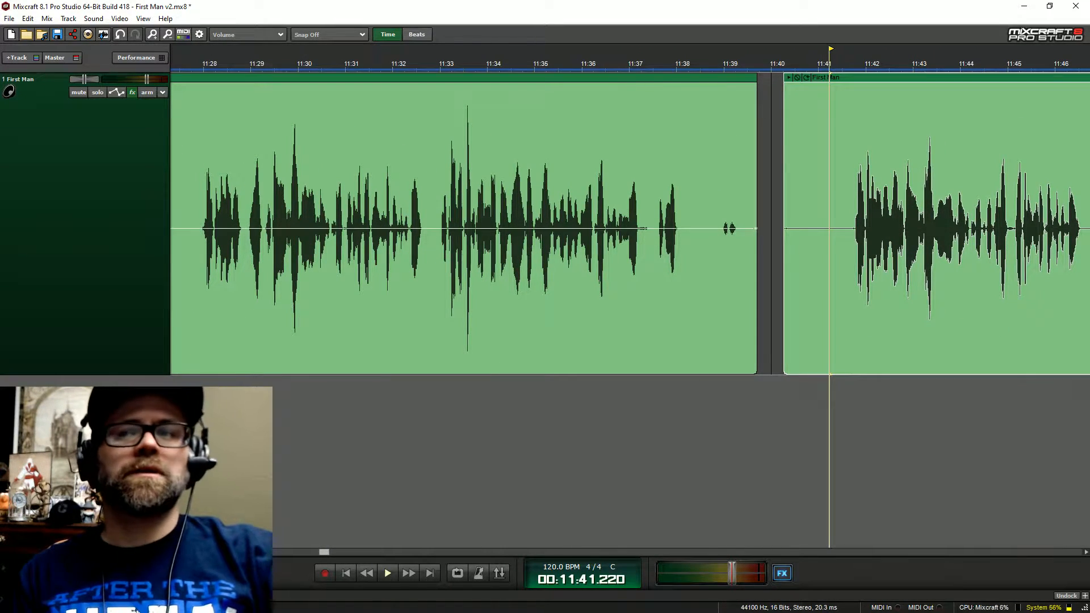
scroll(739, 67, "down", 2)
key("space")
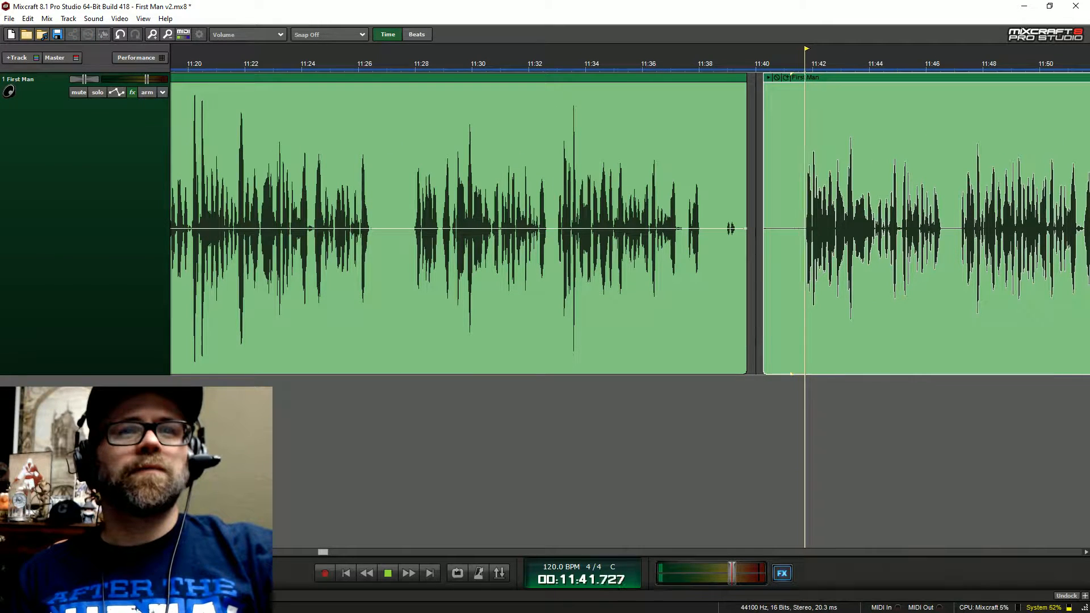
left_click(417, 64)
key("space")
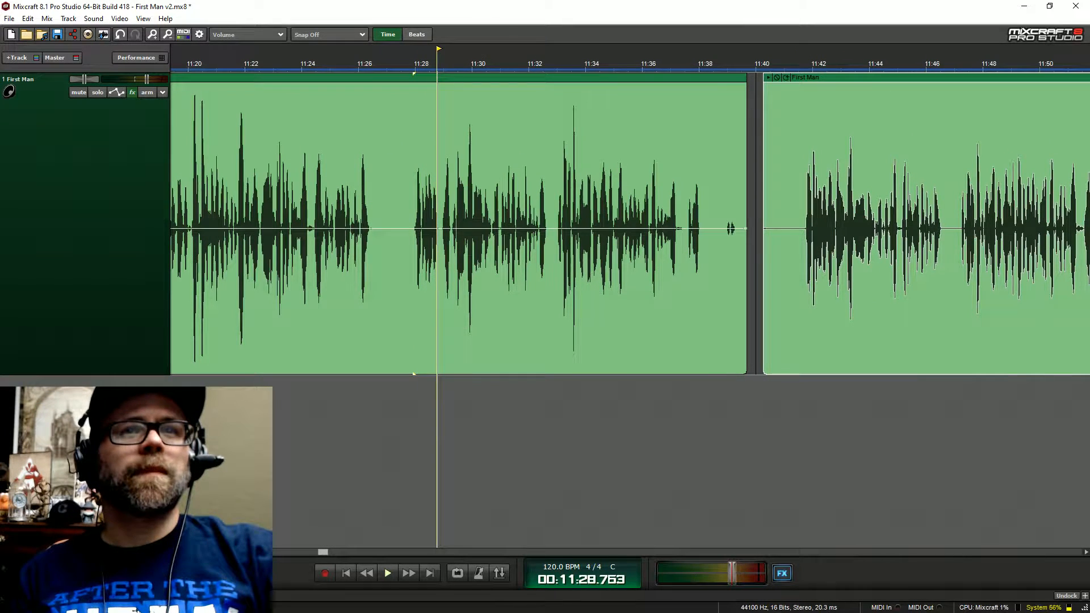
left_click_drag(746, 135, 402, 185)
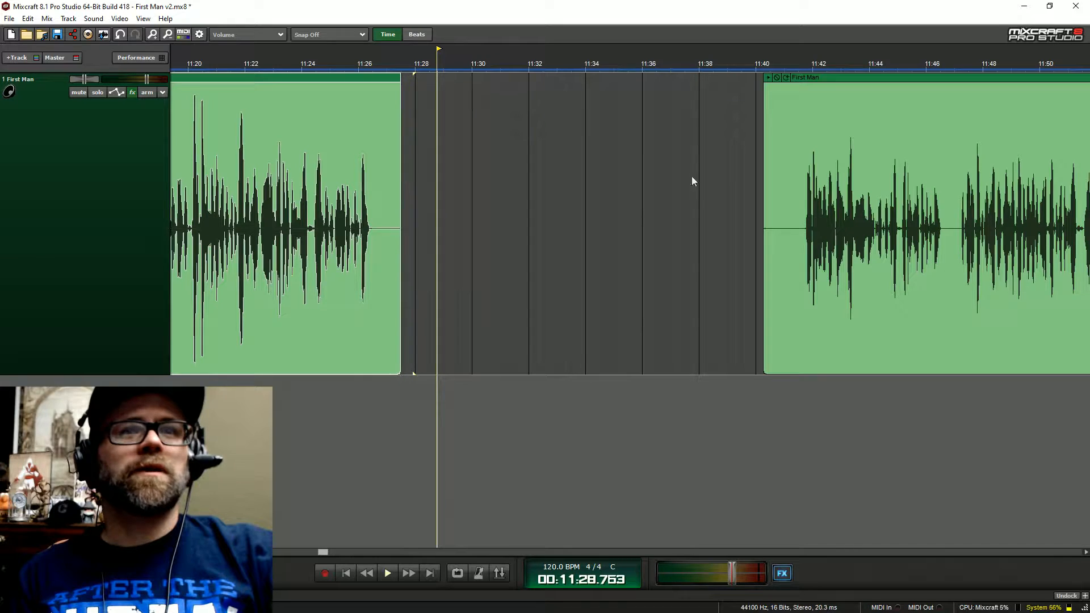
- Trim the tenth clip's leading silence, move it to about 11:27.5 directly against the ninth clip, and play the transition
left_click_drag(765, 112, 806, 121)
left_click_drag(853, 80, 452, 63)
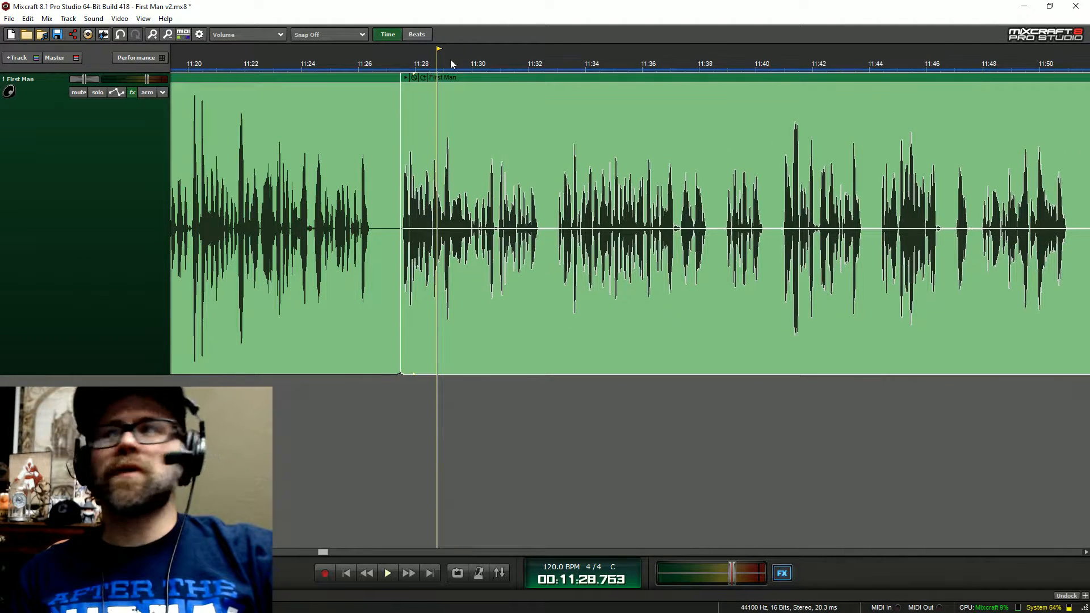
left_click(381, 69)
key("space")
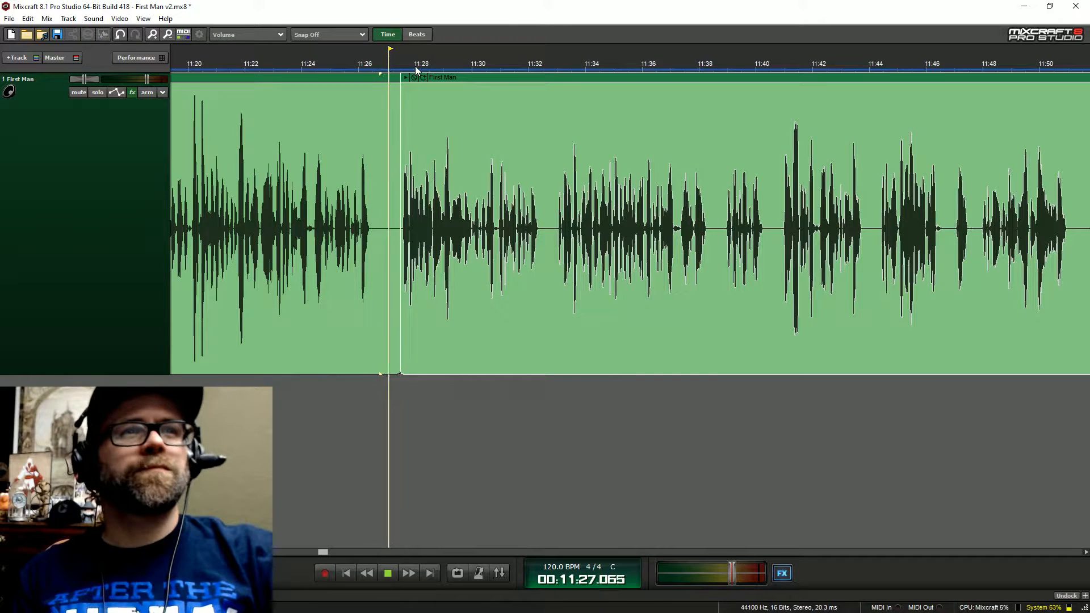
key("space")
- Move the eleventh clip to about 12:14, close behind the end of the tenth clip
scroll(534, 162, "down", 5)
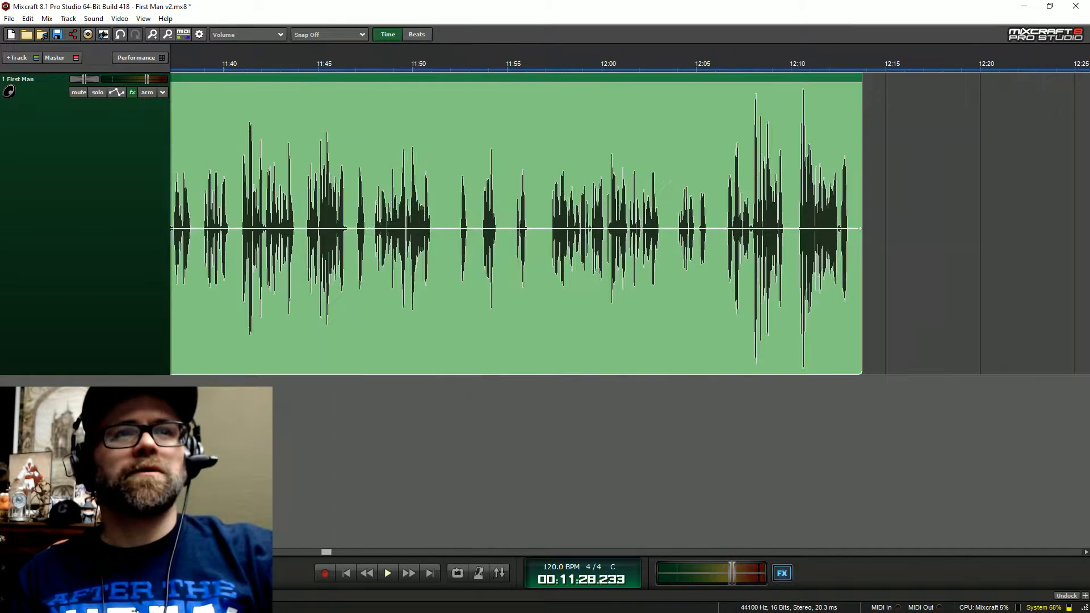
left_click_drag(827, 79, 594, 58)
left_click(535, 64)
scroll(535, 64, "up", 3)
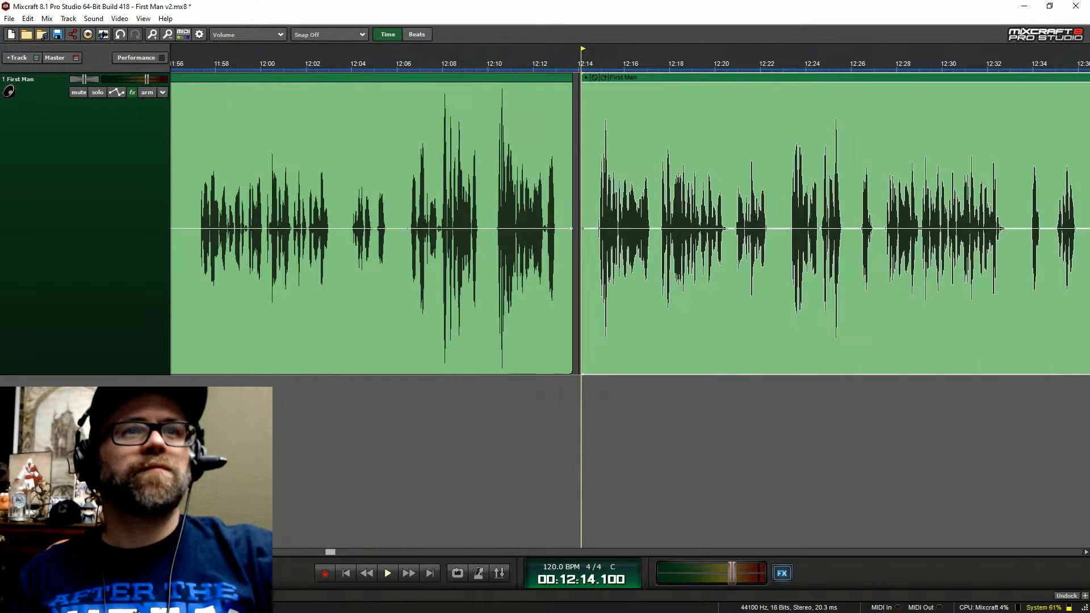
- Play the tenth clip's last phrase and trim the clip's end back to about 12:09.9 to remove it
left_click(493, 54)
key("space")
left_click_drag(571, 115, 488, 148)
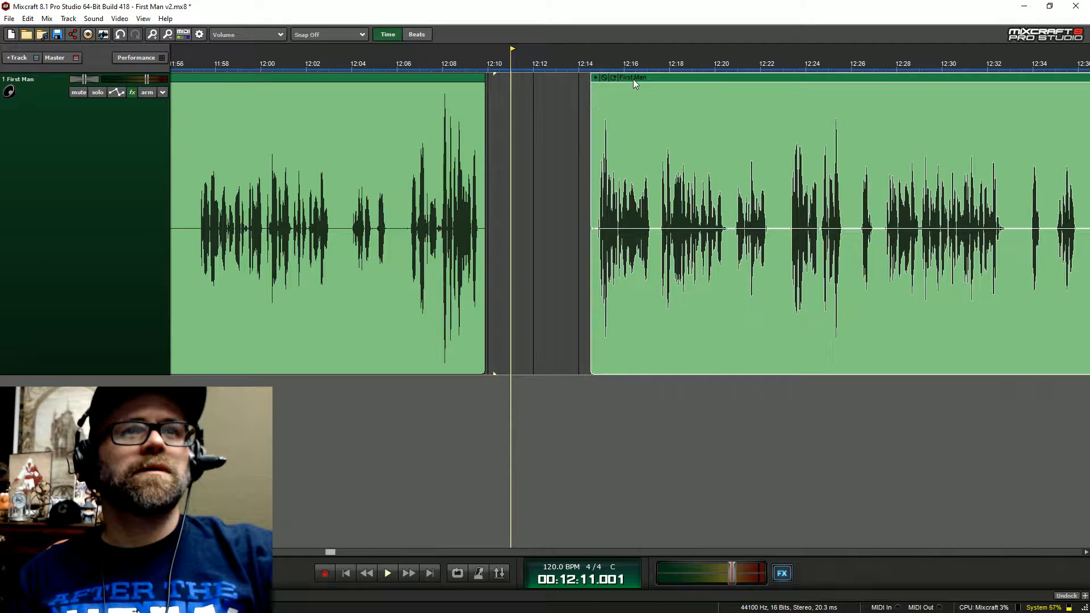
- Move the eleventh clip to about 12:09.7 so that it slightly overlaps the tenth clip's end
left_click_drag(635, 79, 527, 64)
scroll(631, 228, "up", 1)
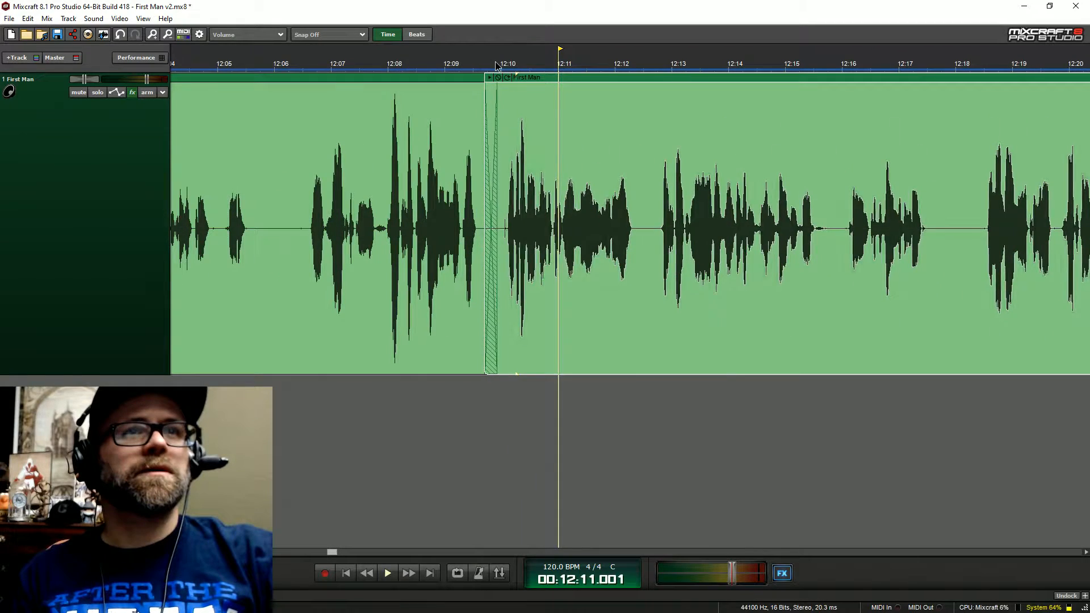
scroll(630, 227, "left", 2)
- Select all five remaining clips after the eleventh and move them together to start at about 13:02
scroll(735, 230, "down", 5)
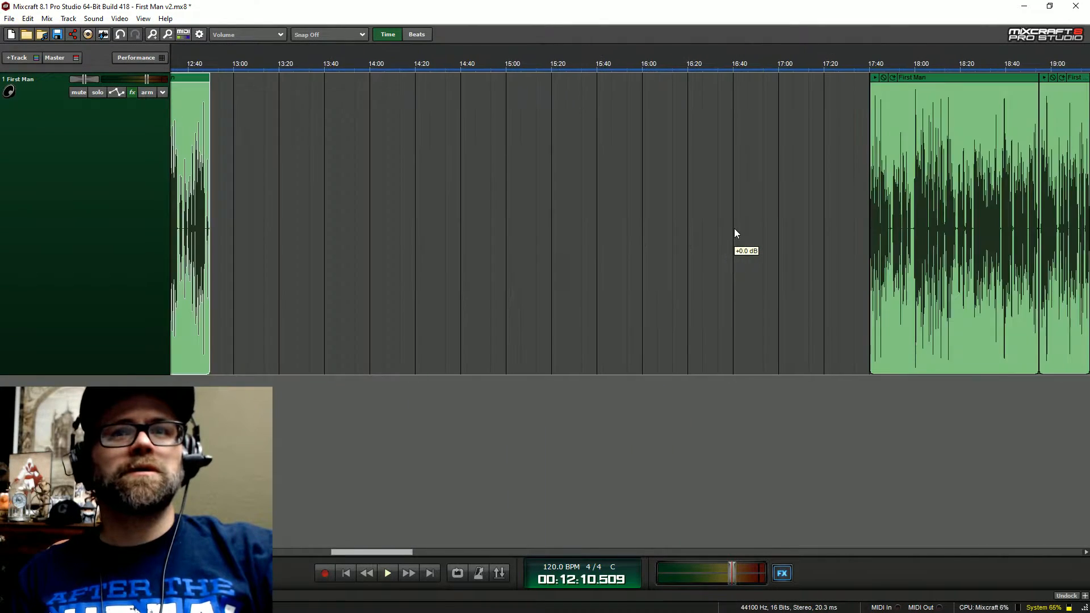
scroll(734, 229, "down", 2)
left_click_drag(704, 168, 1073, 178)
left_click_drag(837, 85, 568, 77)
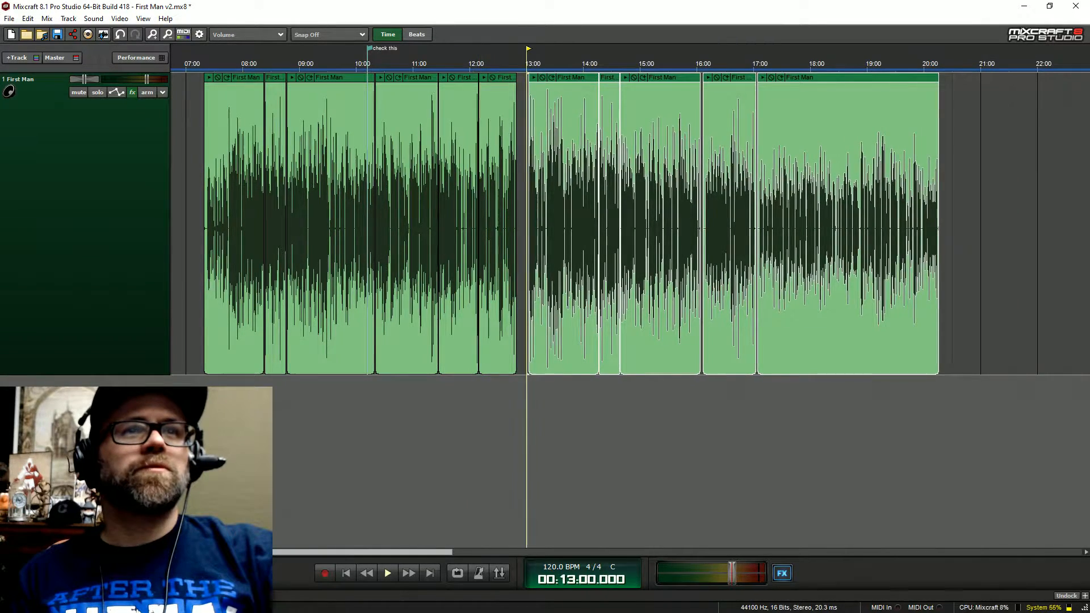
scroll(526, 169, "up", 6)
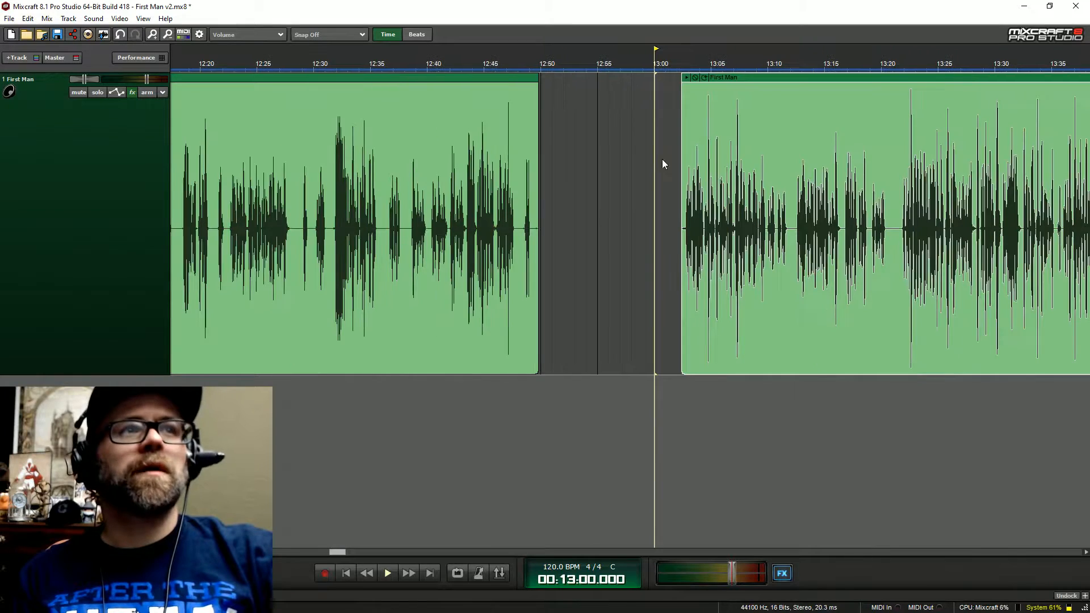
- Play the twelfth clip's start and the eleventh clip's last phrase, and trim the eleventh clip's end back to about 12:47.9
left_click(682, 61)
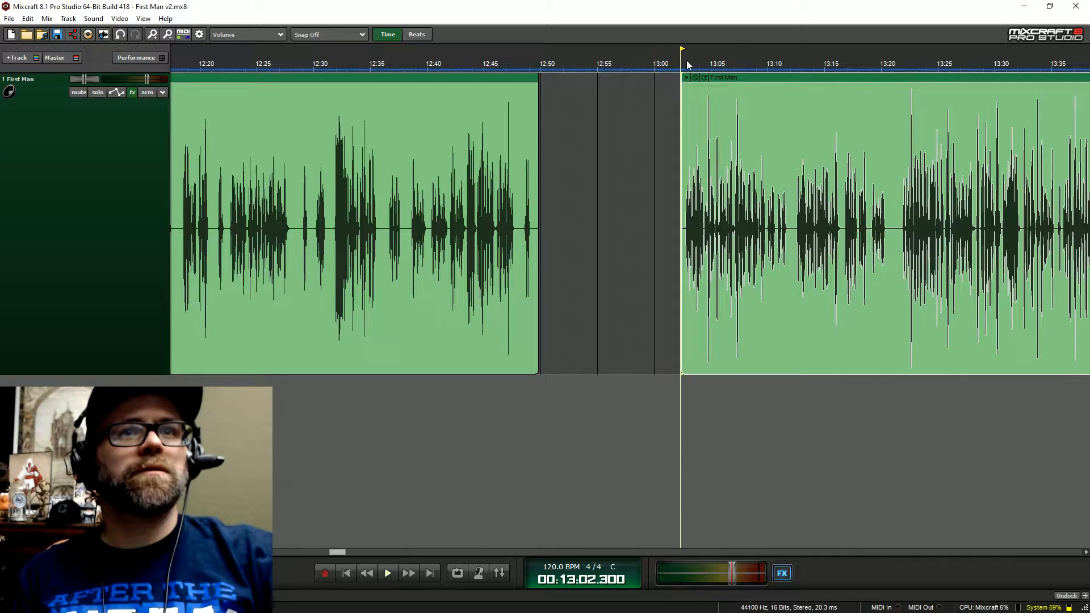
key("space")
left_click(520, 63)
scroll(567, 193, "up", 2)
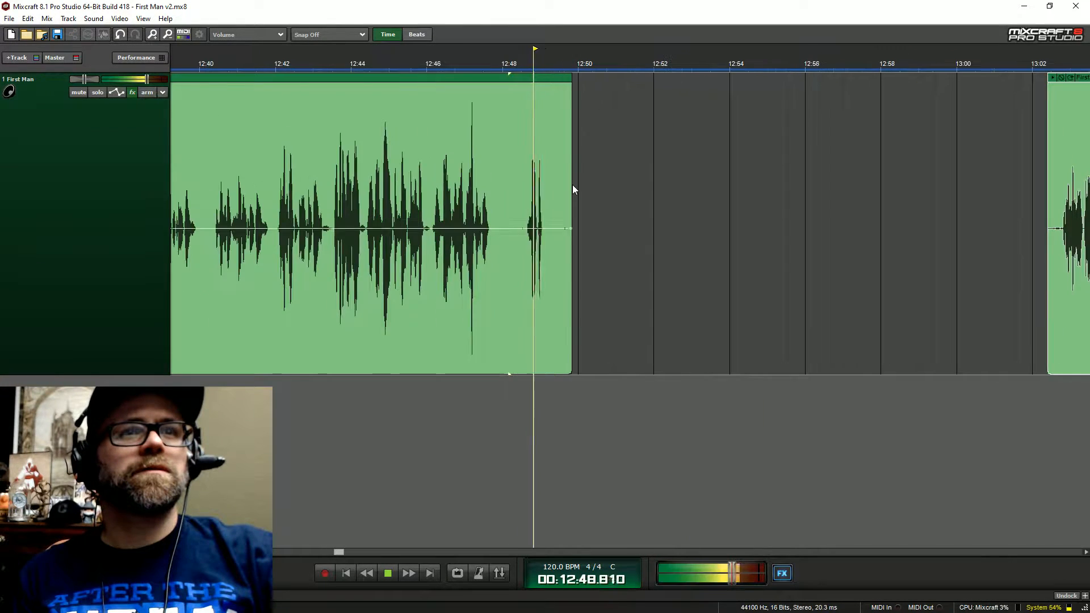
left_click_drag(571, 250, 498, 251)
- Move the twelfth clip to about 12:47.8 so that it slightly overlaps the eleventh clip's end, and play across the join
scroll(631, 209, "down", 1)
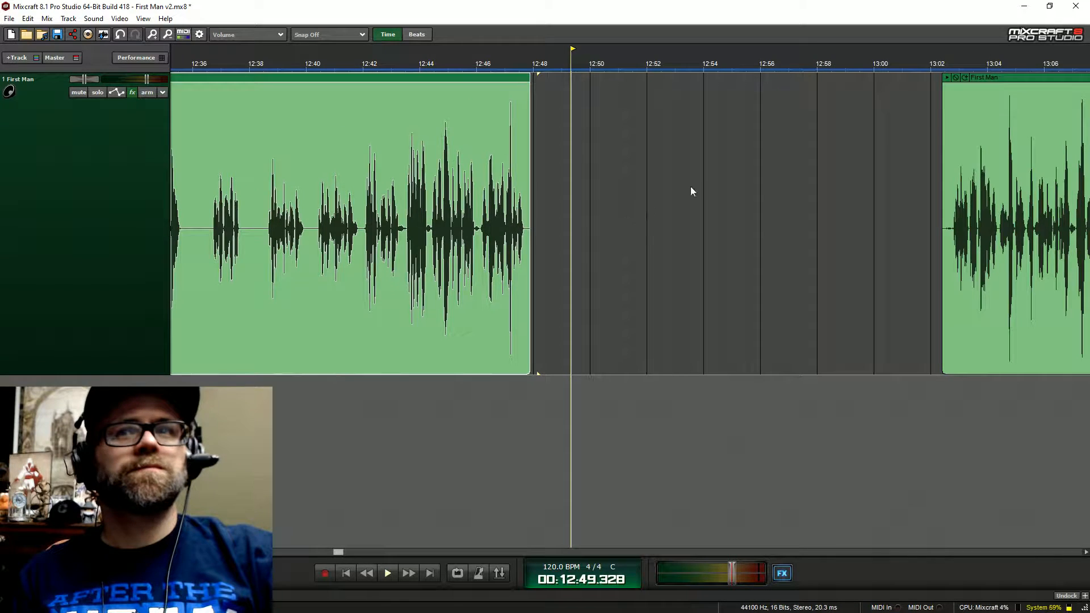
left_click_drag(993, 79, 575, 50)
left_click(496, 56)
key("space")
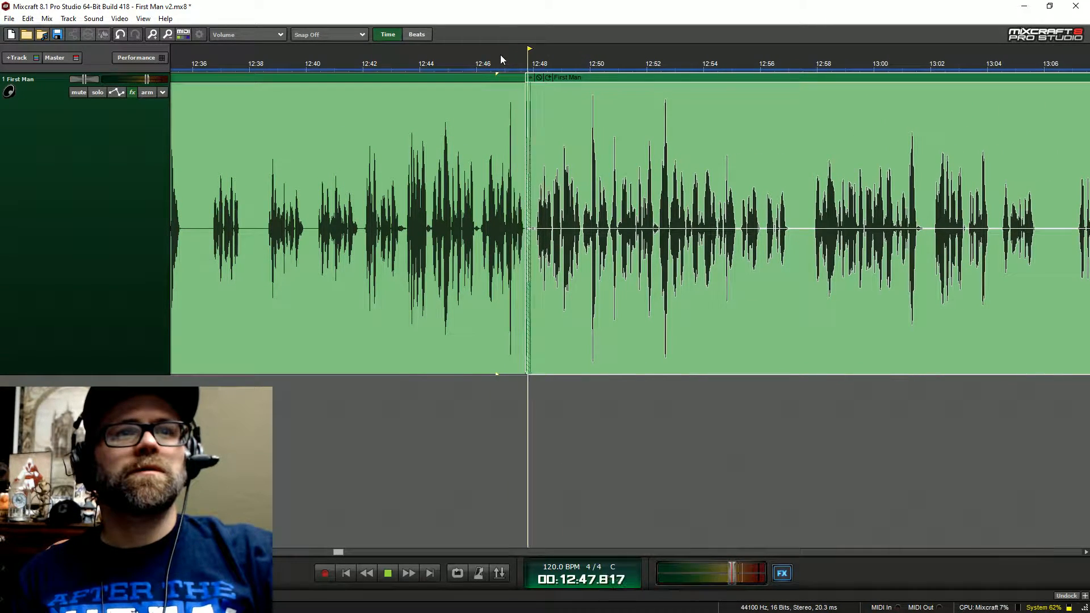
scroll(858, 77, "down", 3)
key("space")
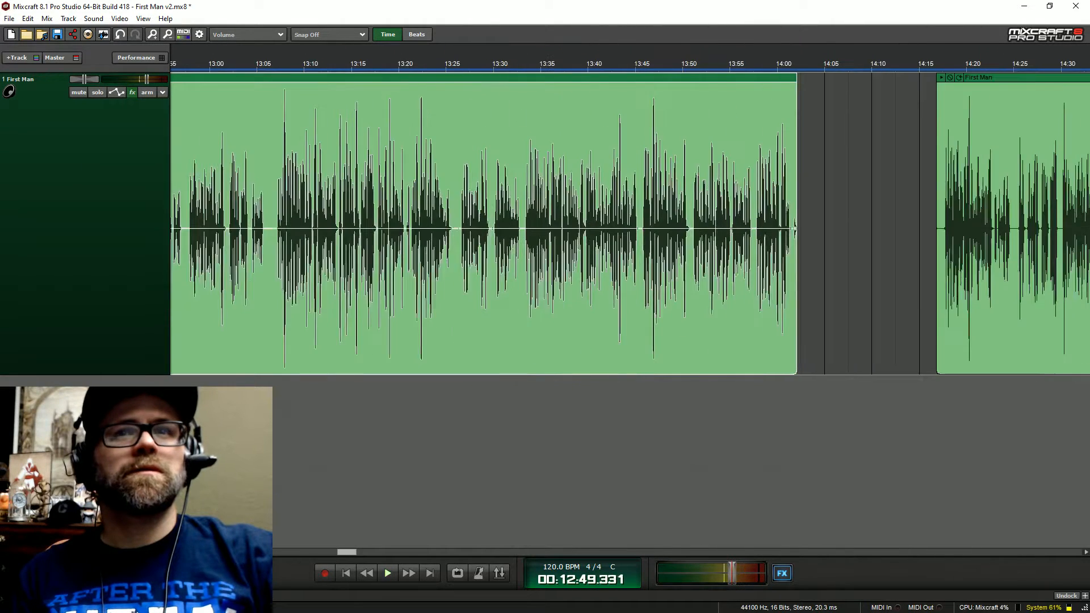
- Move the thirteenth clip to about 14:02.3 and, after playing the twelfth clip's last phrase, trim the twelfth clip's end to about 13:57.2
left_click_drag(858, 77, 722, 76)
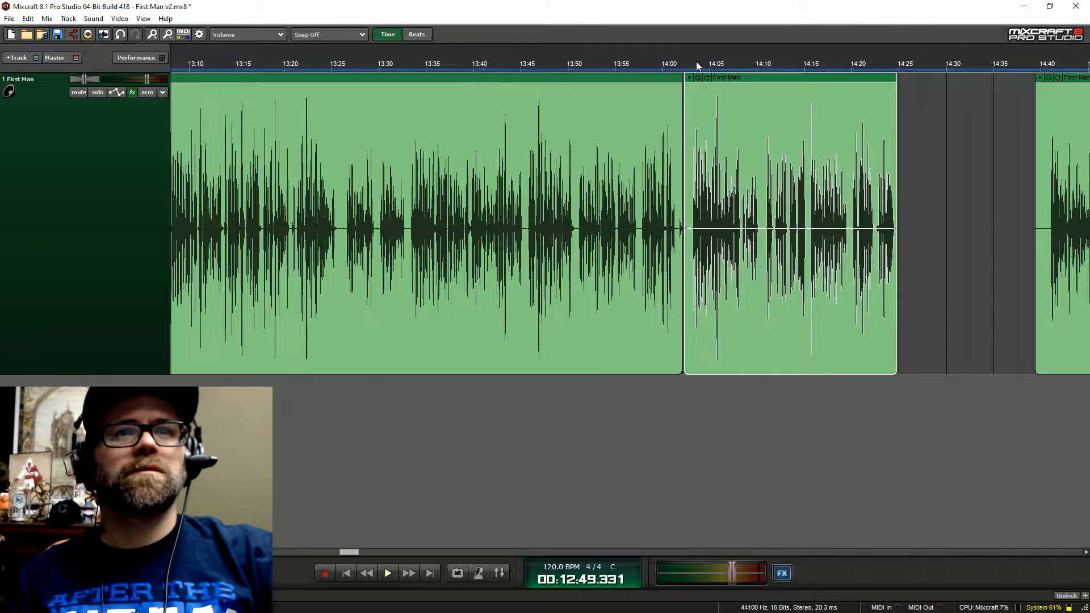
left_click(641, 63)
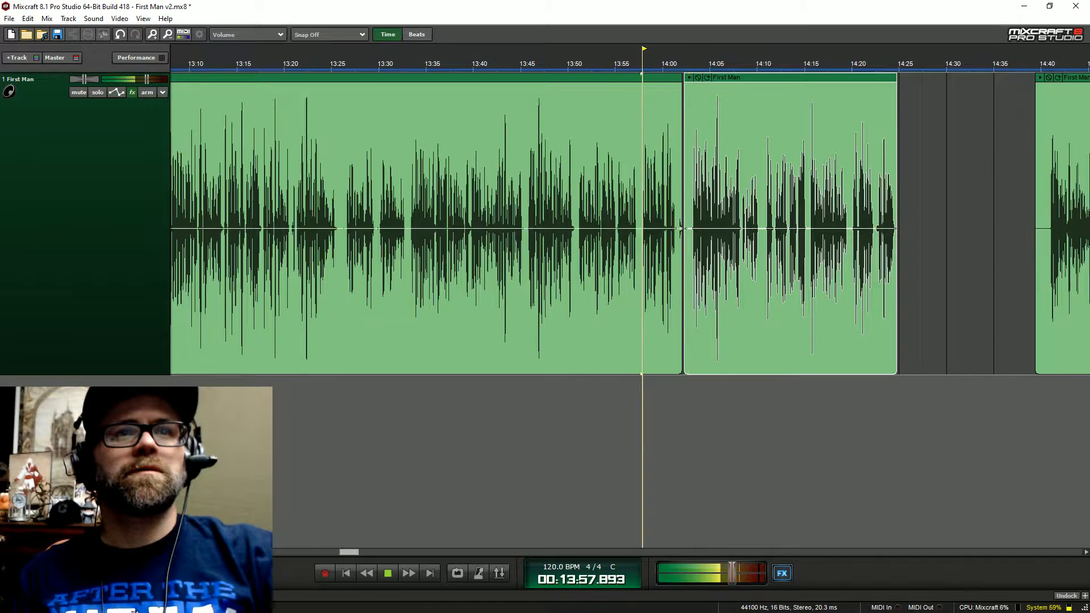
scroll(641, 63, "up", 3)
key("space")
left_click_drag(755, 189, 620, 189)
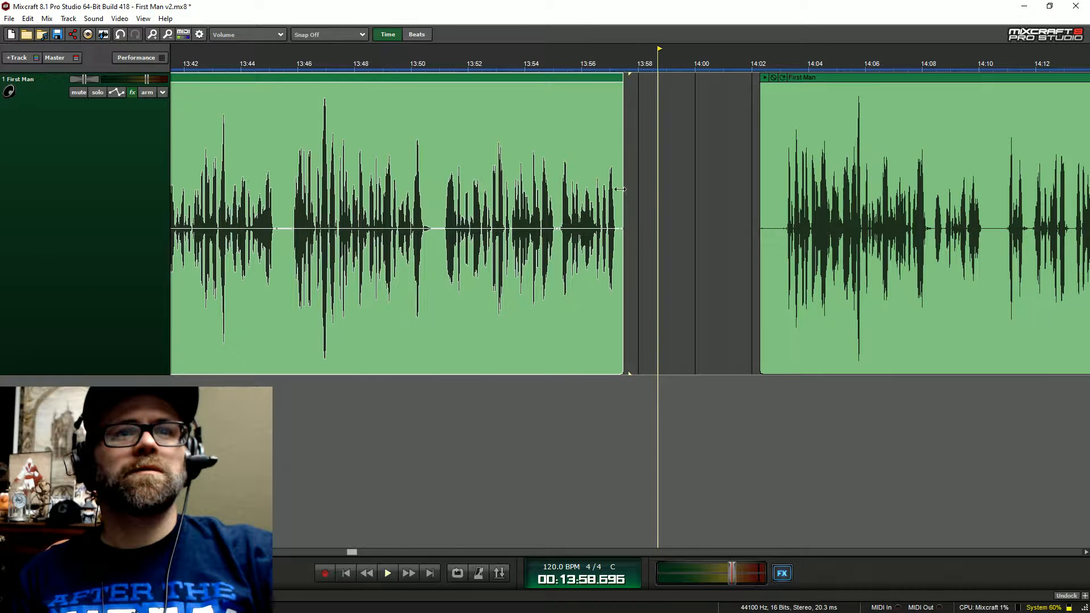
- Trim the thirteenth clip's start to about 14:02.9 and move the clip to about 13:57.6, close behind the twelfth clip
left_click(763, 113)
left_click_drag(763, 113, 779, 113)
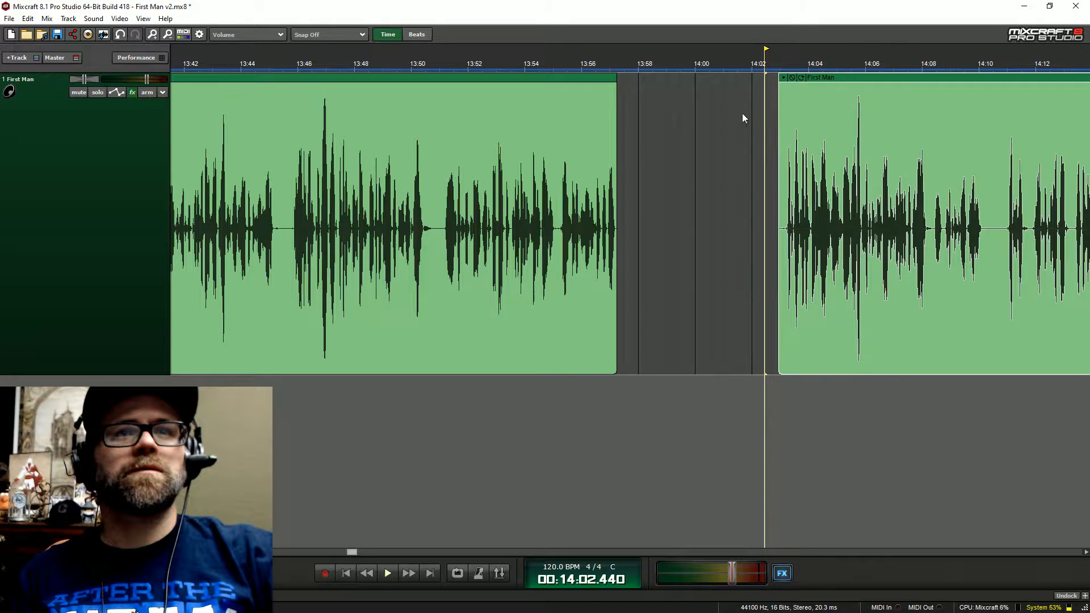
left_click(561, 57)
key("space")
left_click_drag(833, 76, 686, 68)
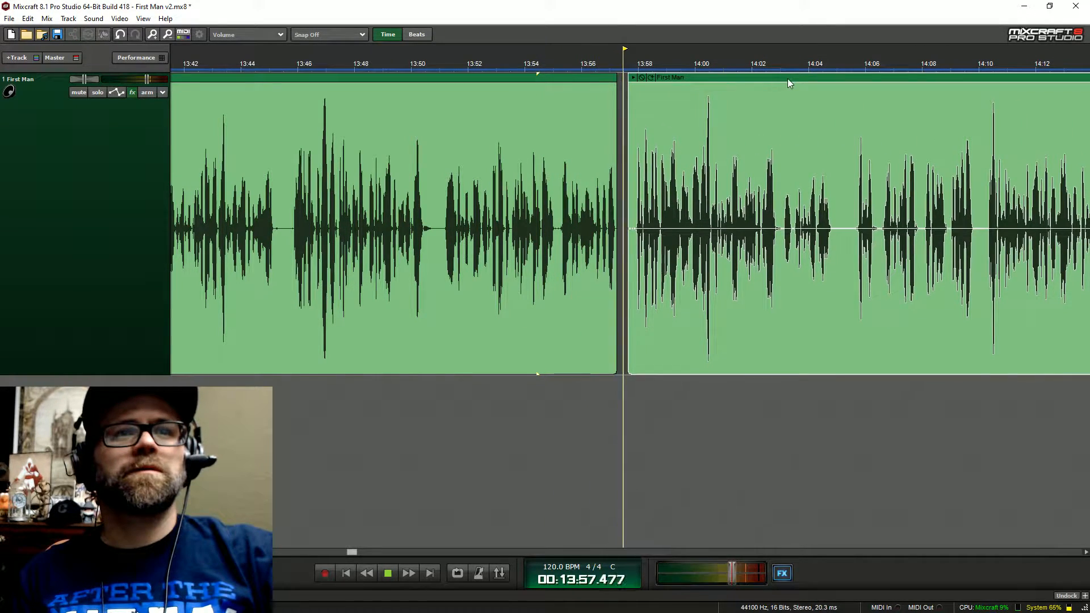
key("space")
- Move the fourteenth clip to about 14:20, close behind the thirteenth clip, and play its beginning
scroll(631, 227, "right", 5)
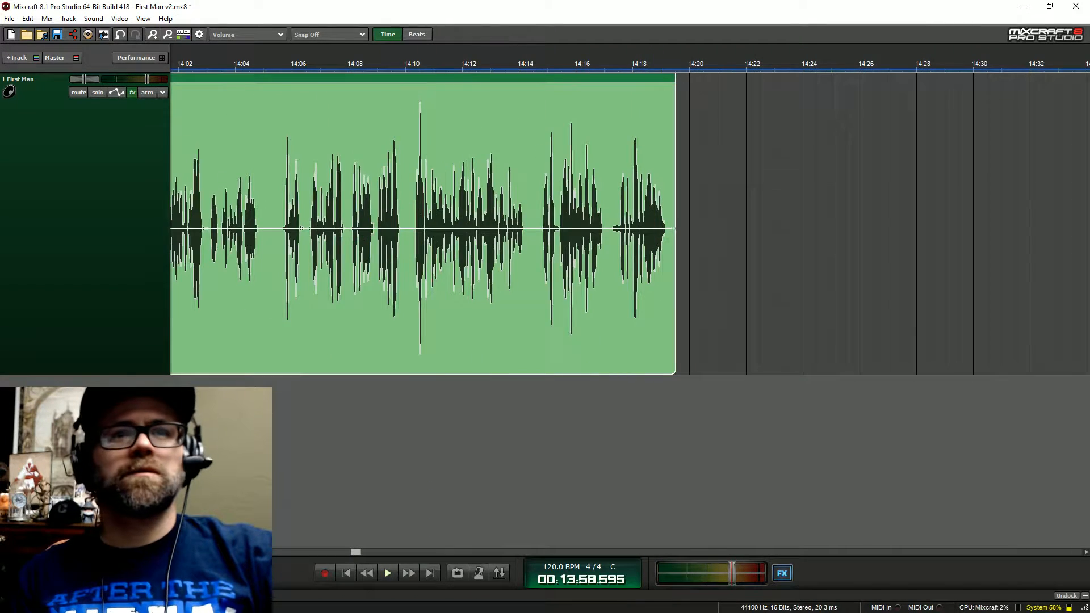
scroll(784, 165, "down", 2)
left_click_drag(869, 80, 688, 49)
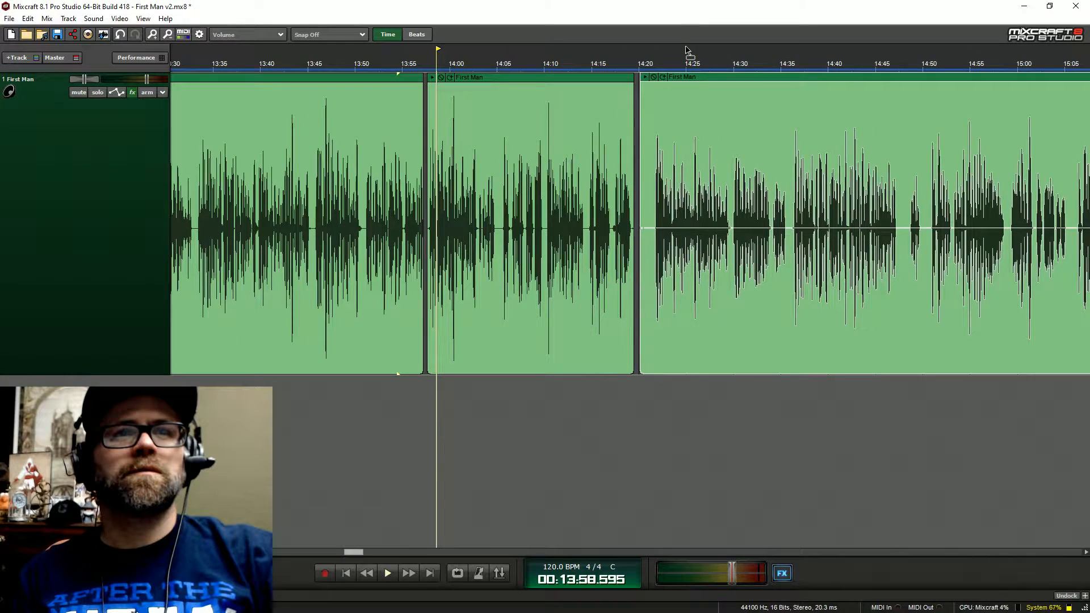
left_click(653, 67)
key("space")
scroll(656, 68, "up", 1)
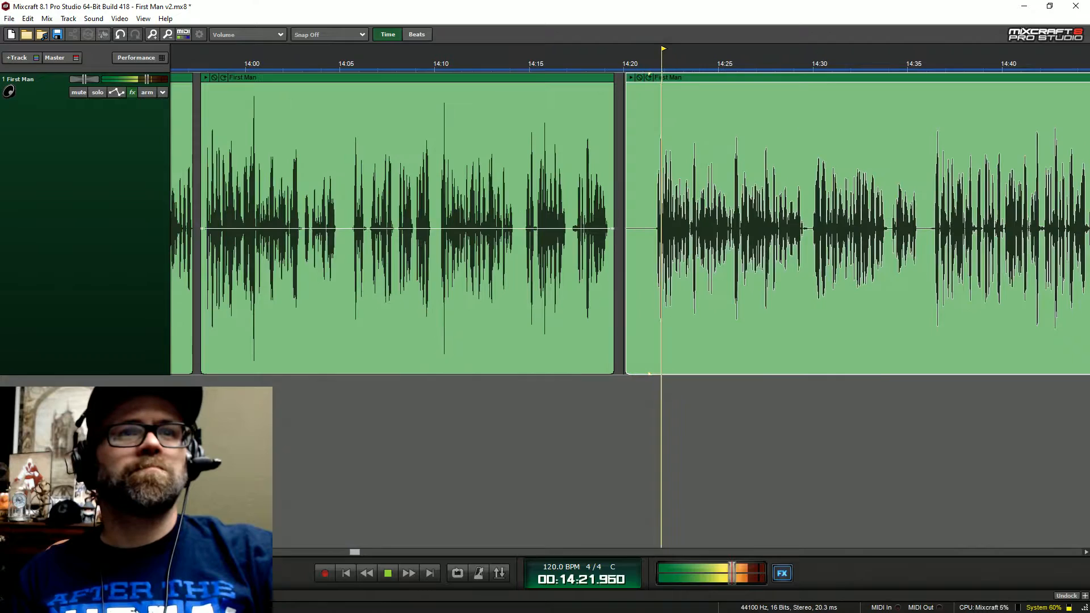
- Play the thirteenth clip's last phrases and trim the clip's end back to about 14:14.3 to remove them
left_click(523, 67)
key("space")
left_click_drag(614, 227, 516, 249)
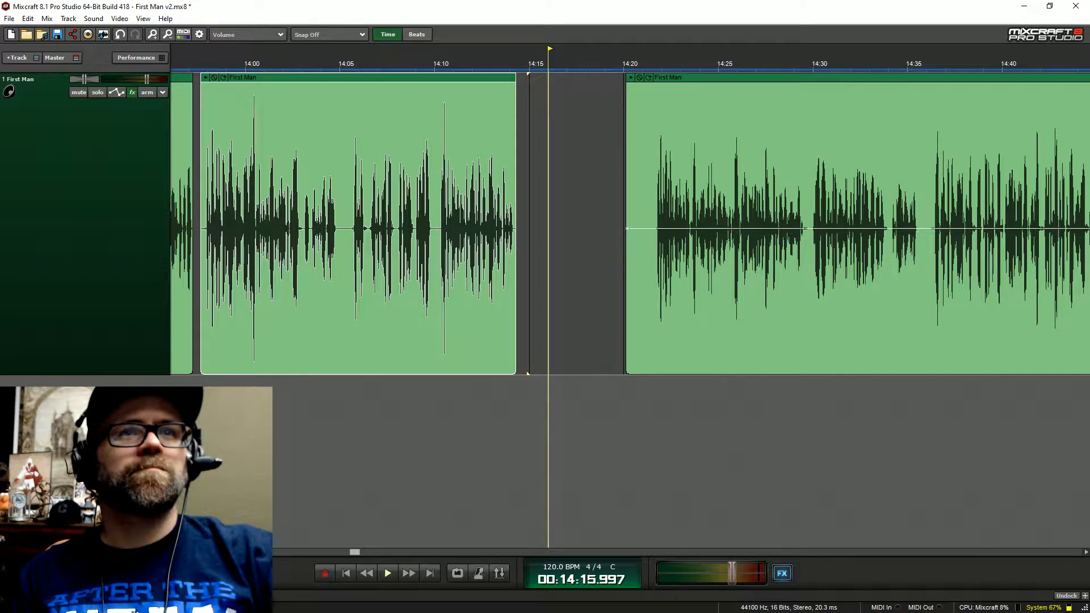
- Trim the silence from the fourteenth clip's start, move the clip to about 14:14.9 and play across the join
left_click_drag(627, 102, 575, 76)
left_click(483, 62)
key("space")
scroll(630, 227, "down", 4)
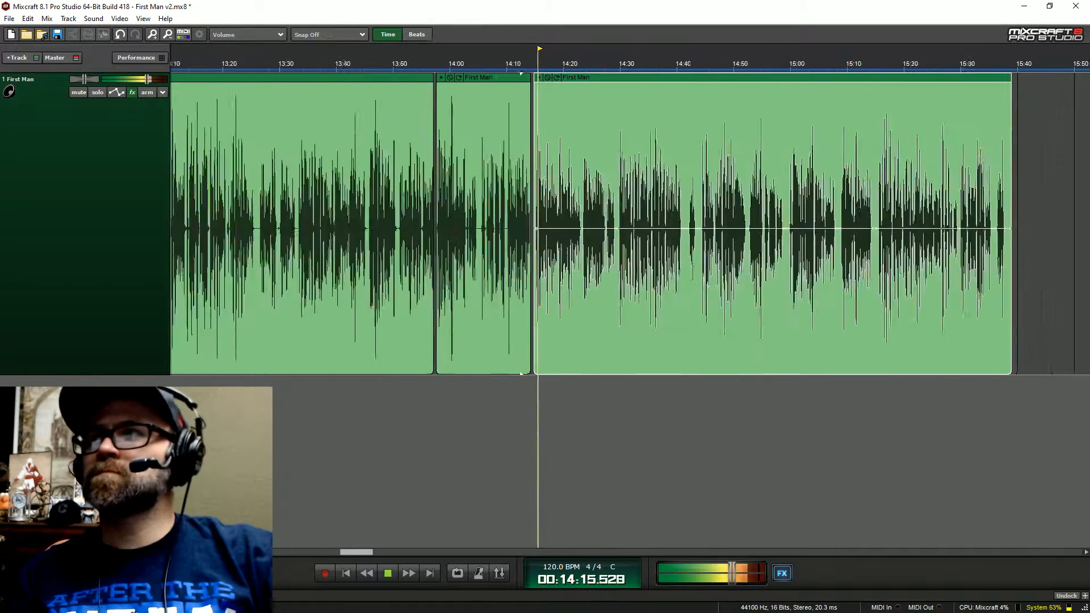
key("space")
- Move the fifteenth clip to about 15:39.8, close behind the fourteenth clip, and play its beginning
scroll(630, 227, "down", 4)
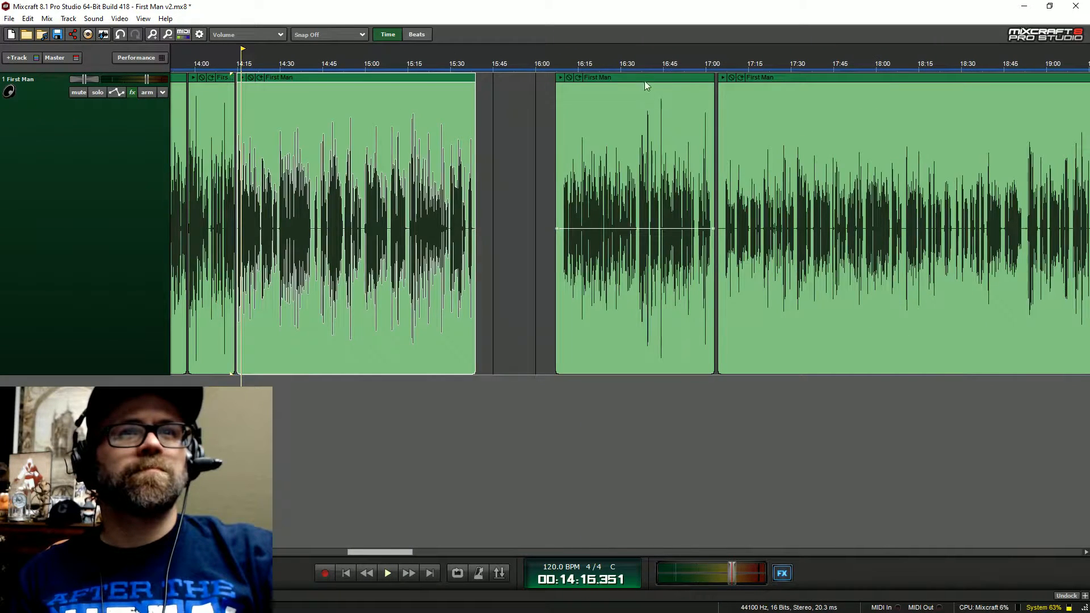
left_click_drag(645, 85, 504, 78)
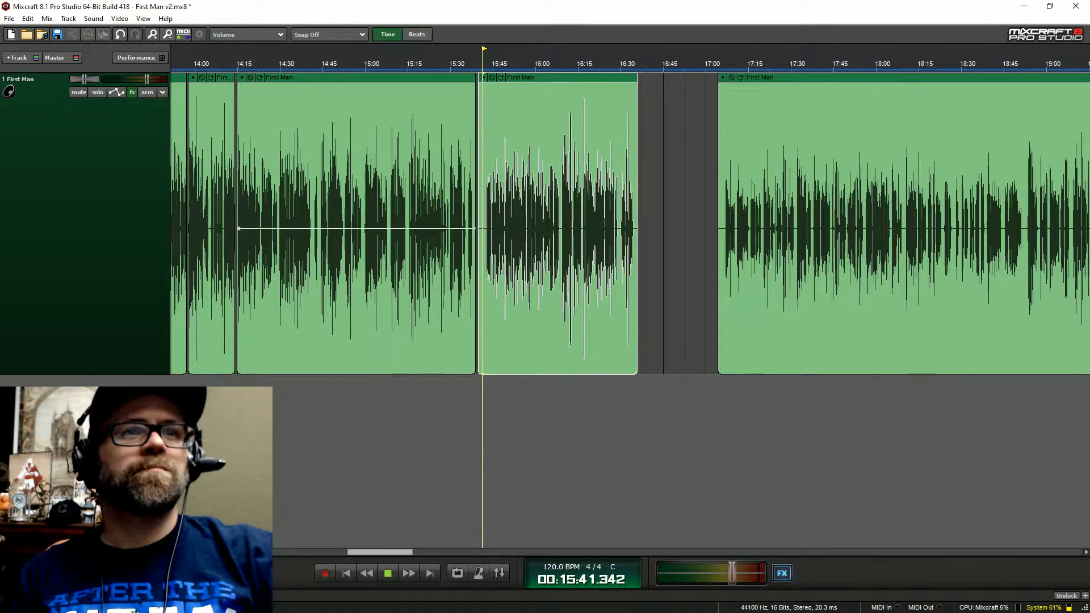
scroll(486, 227, "up", 4)
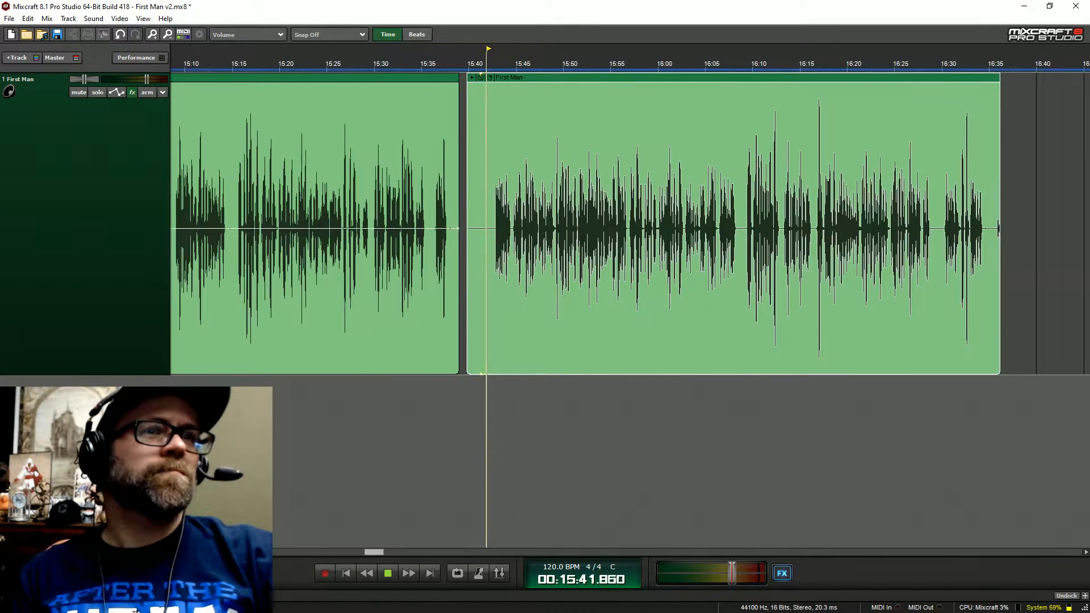
- Play the fourteenth clip's last phrase and trim the clip's end back to about 15:35.4 to remove it
left_click(429, 65)
scroll(433, 65, "up", 3)
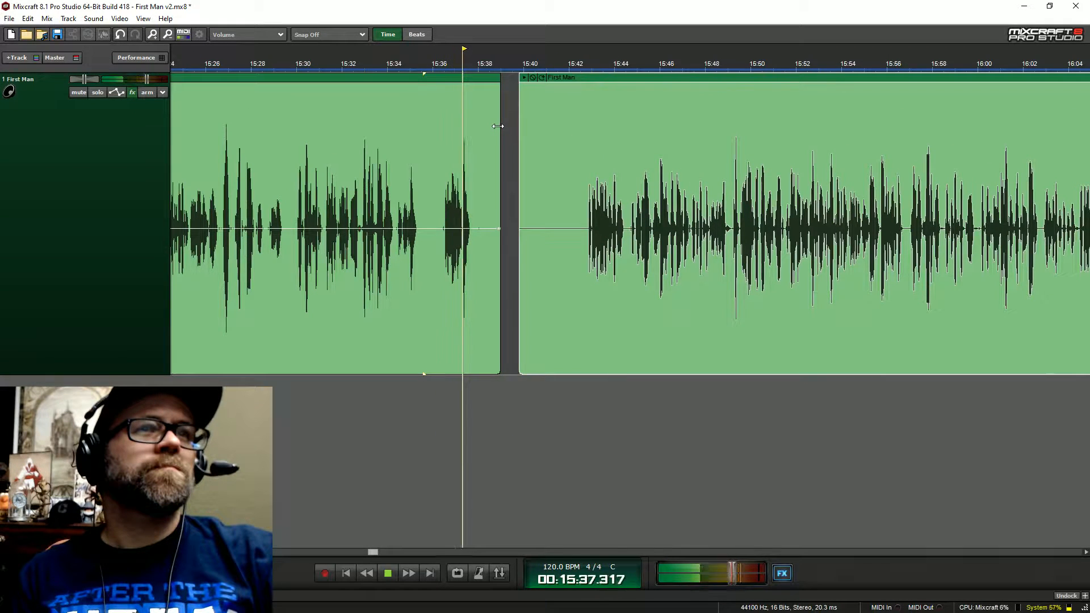
key("space")
left_click_drag(498, 126, 418, 210)
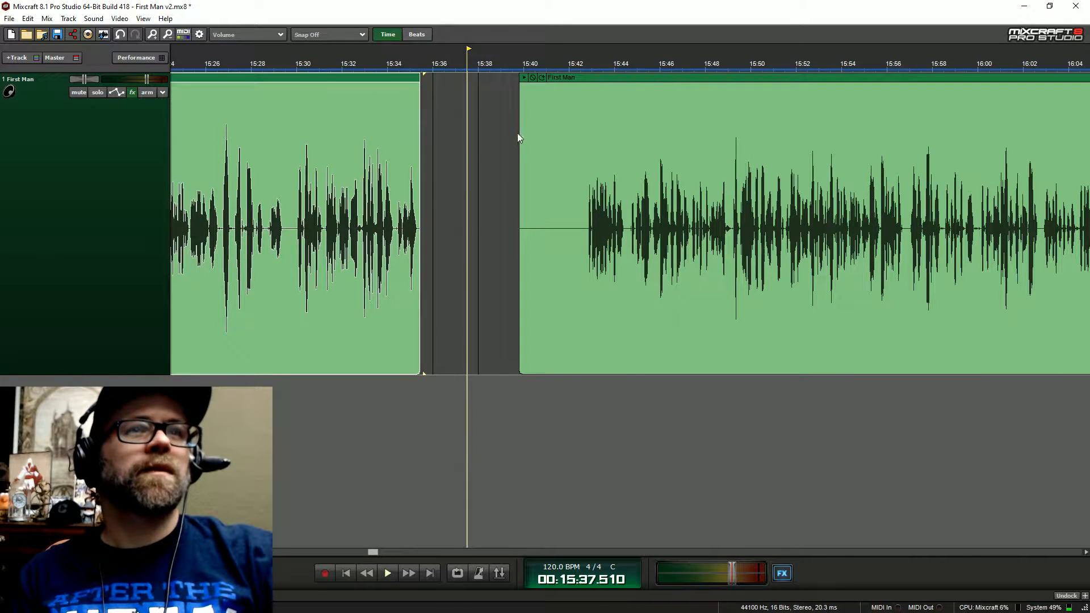
- Trim the fifteenth clip's start to about 15:41.6, move the clip to about 15:35.7 and play across the join
left_click_drag(519, 137, 560, 153)
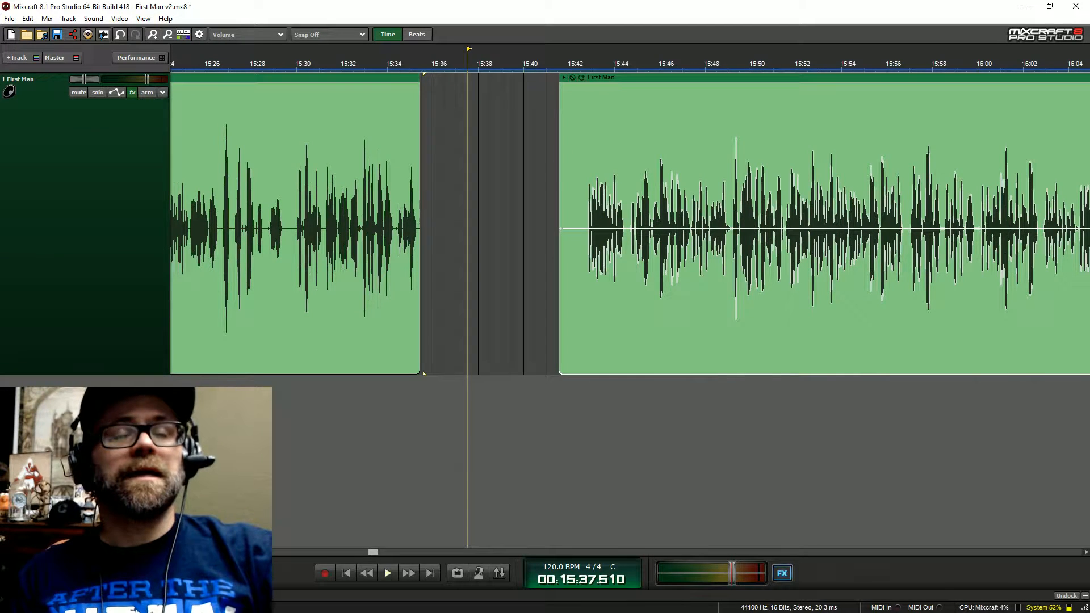
left_click_drag(609, 84, 476, 84)
left_click(390, 64)
key("space")
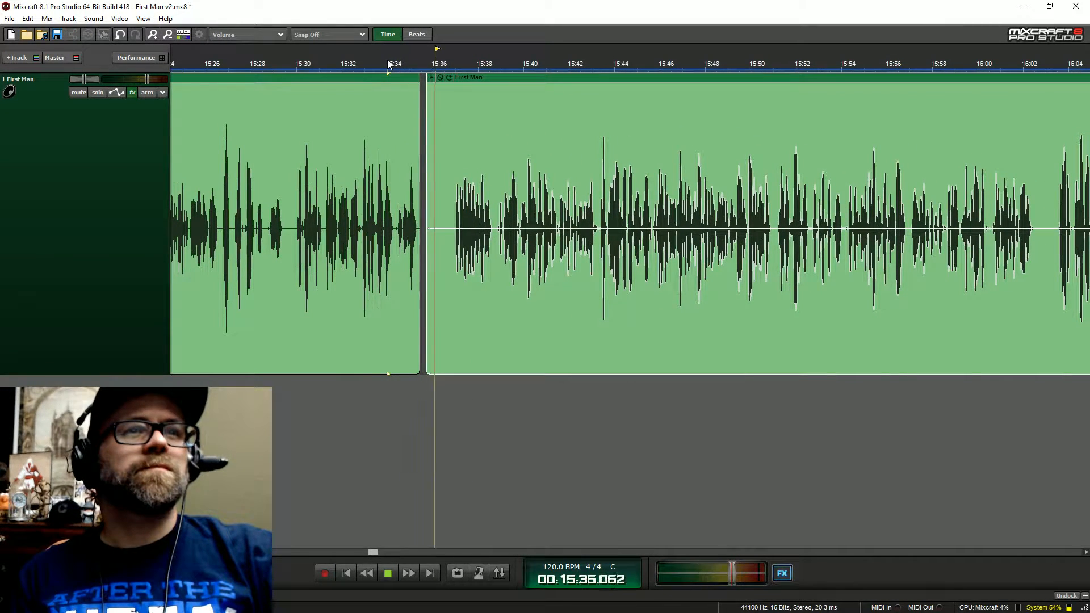
scroll(388, 61, "down", 2)
key("space")
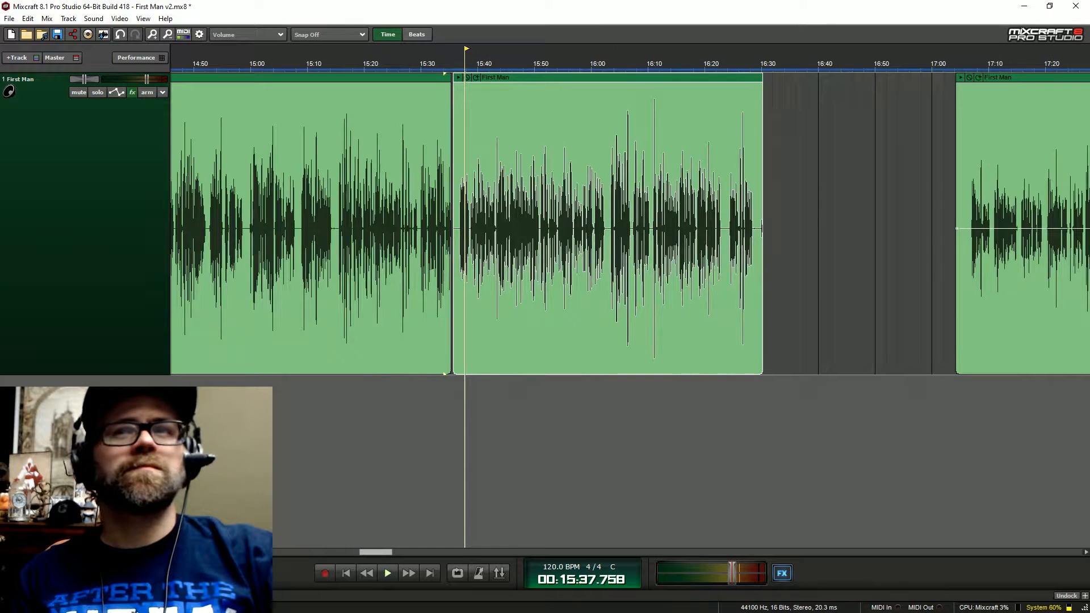
- Move the sixteenth clip to about 16:30.9, close behind the fifteenth clip, and play its beginning
left_click_drag(1000, 77, 810, 78)
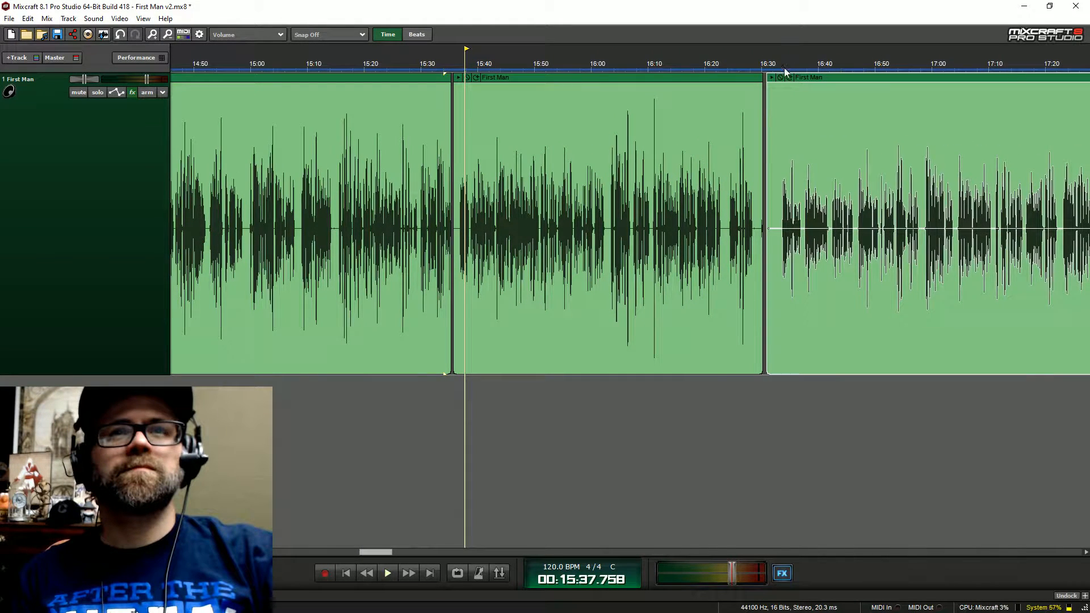
left_click(779, 71)
key("space")
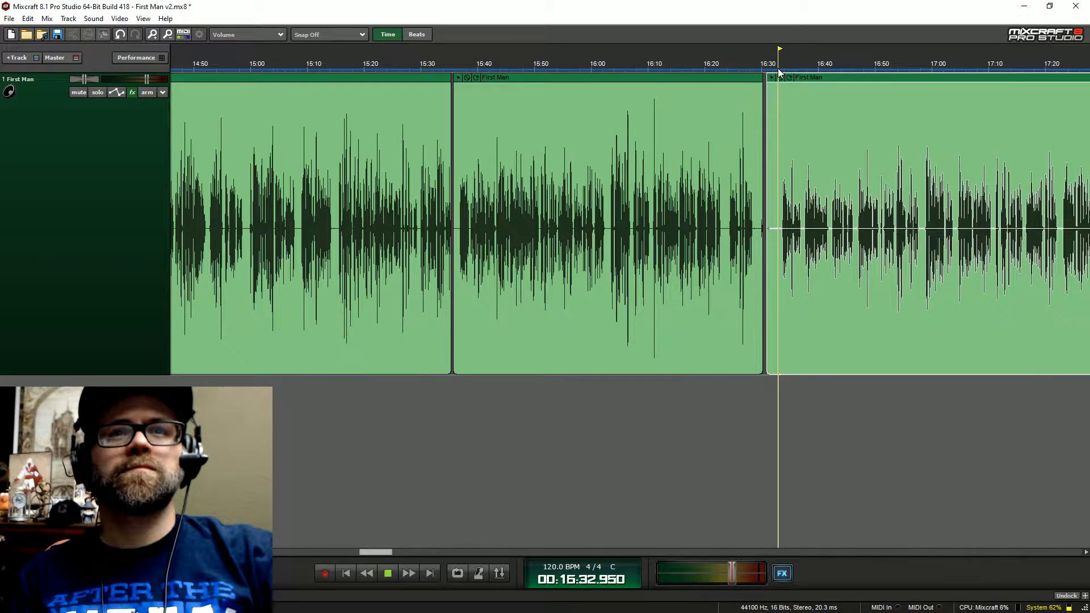
- Play the fifteenth clip's last phrases and trim the clip's end back to about 16:23.9 to remove them
left_click(730, 61)
scroll(730, 61, "up", 2)
scroll(803, 176, "up", 1)
key("space")
left_click_drag(867, 173, 718, 173)
- Play the sixteenth clip's opening words and trim the silence before them, up to about 16:33.4
left_click(947, 63)
key("space")
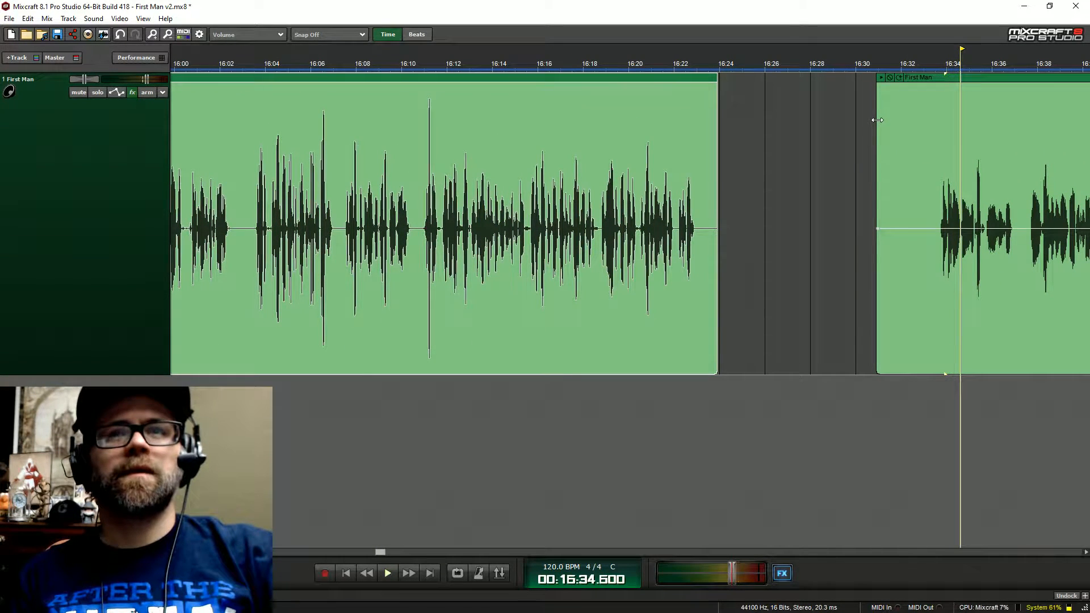
left_click(945, 74)
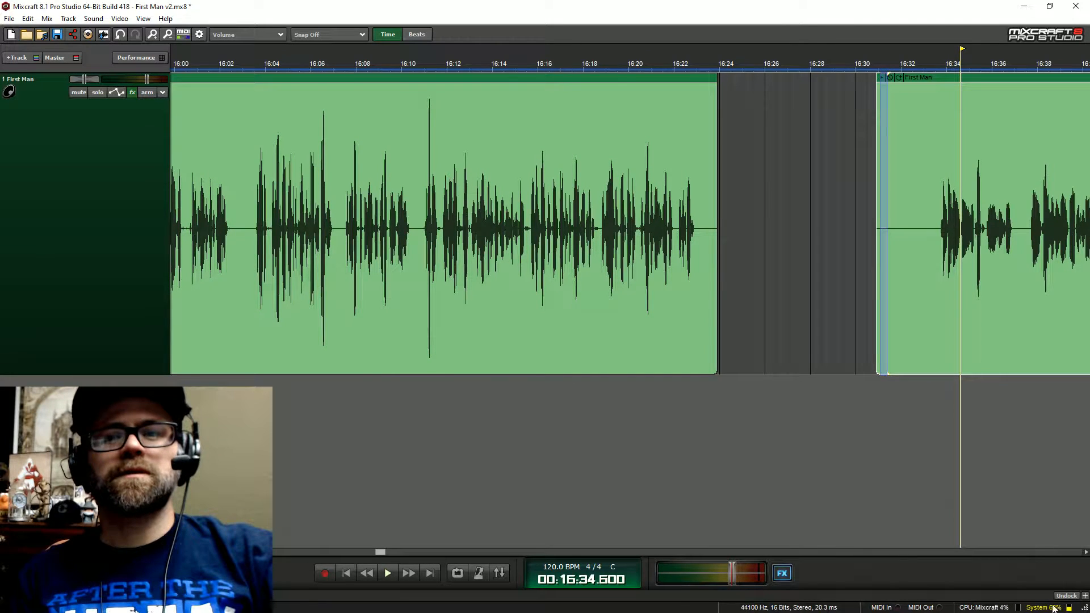
left_click_drag(879, 159, 934, 160)
- Move the sixteenth clip to about 16:23.9, directly against the fifteenth clip's end, and play across the join
left_click_drag(978, 85, 760, 60)
left_click(647, 63)
key("space")
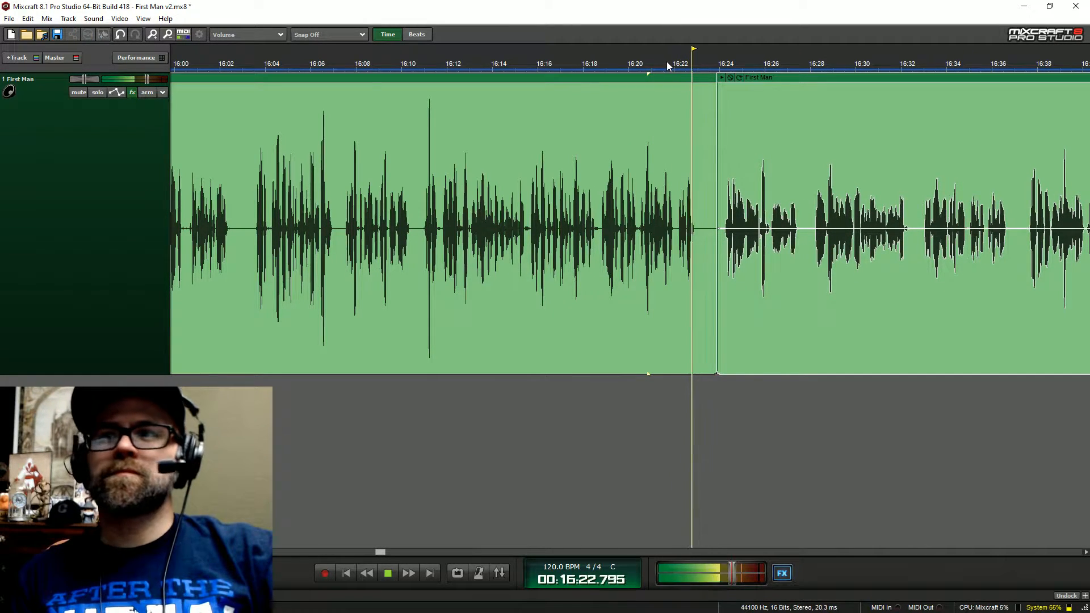
scroll(691, 61, "down", 5)
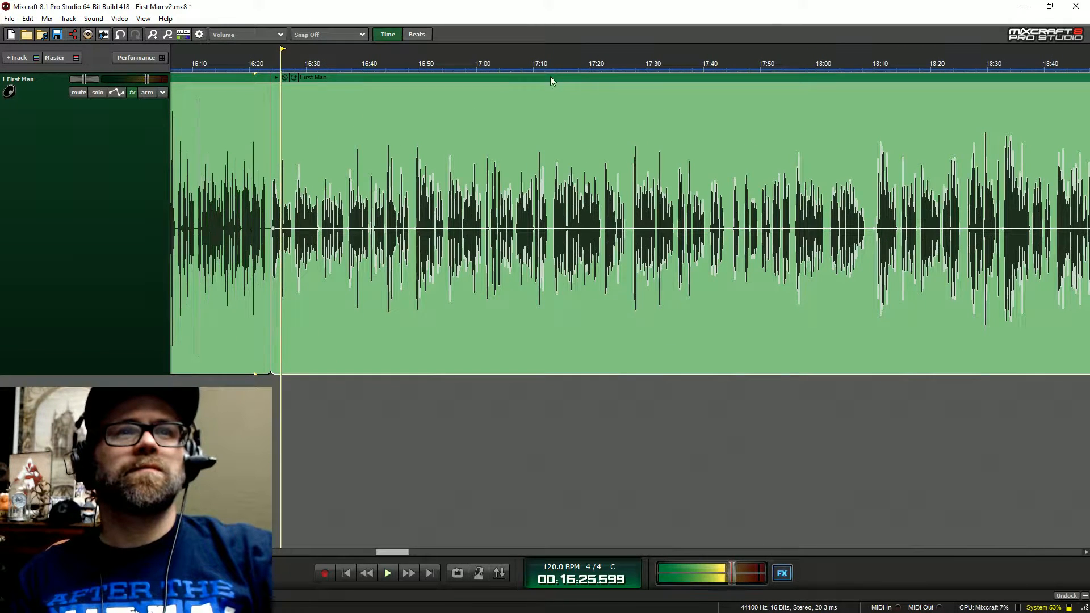
key("space")
- Spot-check the sixteenth clip at about 17:14 and add a marker titled "check this" near the clip's start at 16:25.700
left_click(554, 50)
key("space")
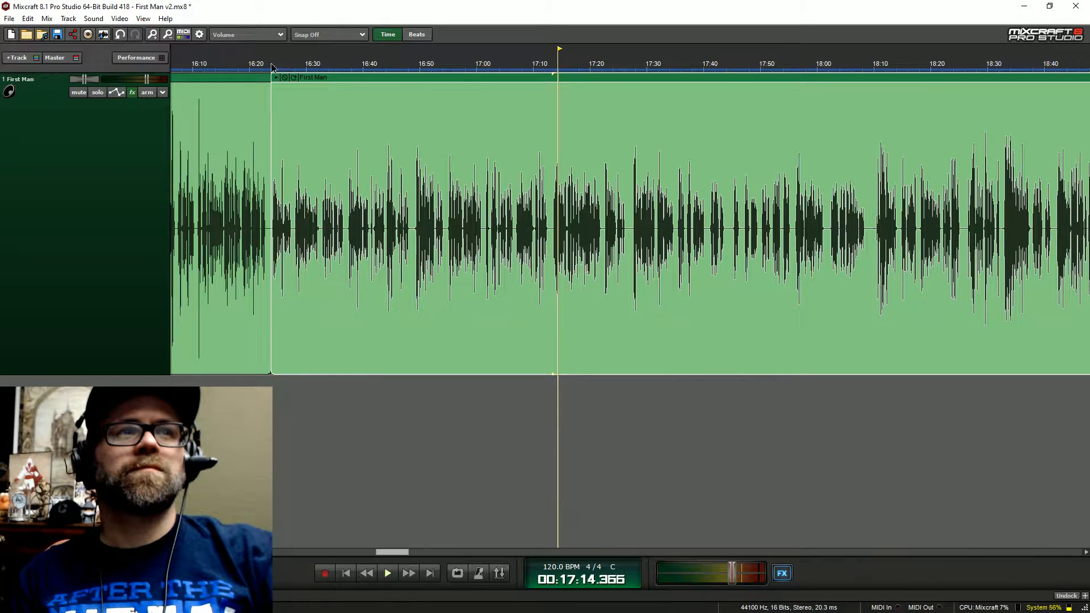
type("m")
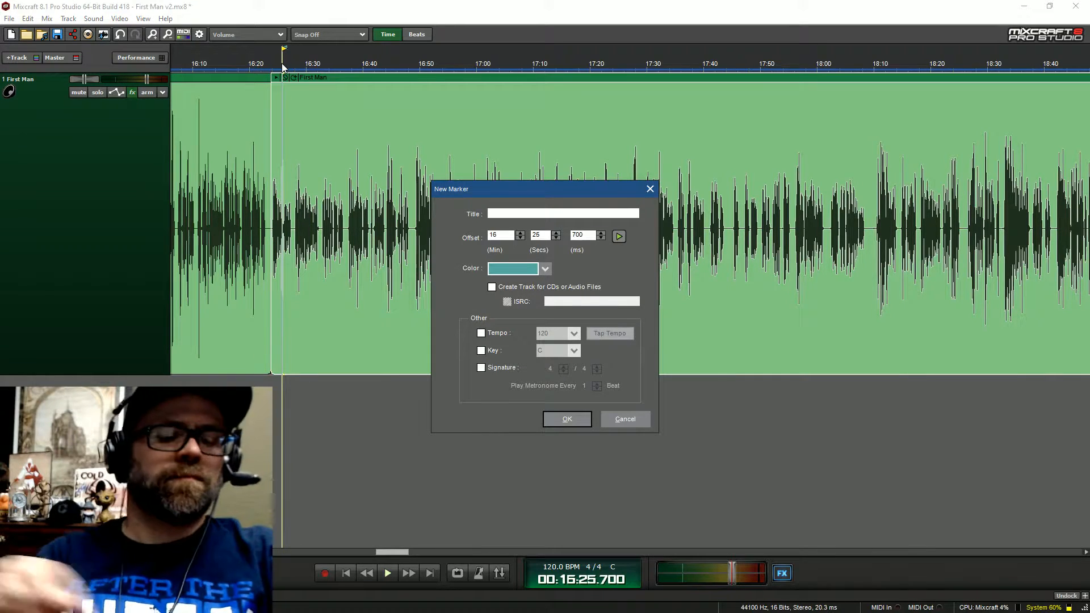
type("check this")
key("Return")
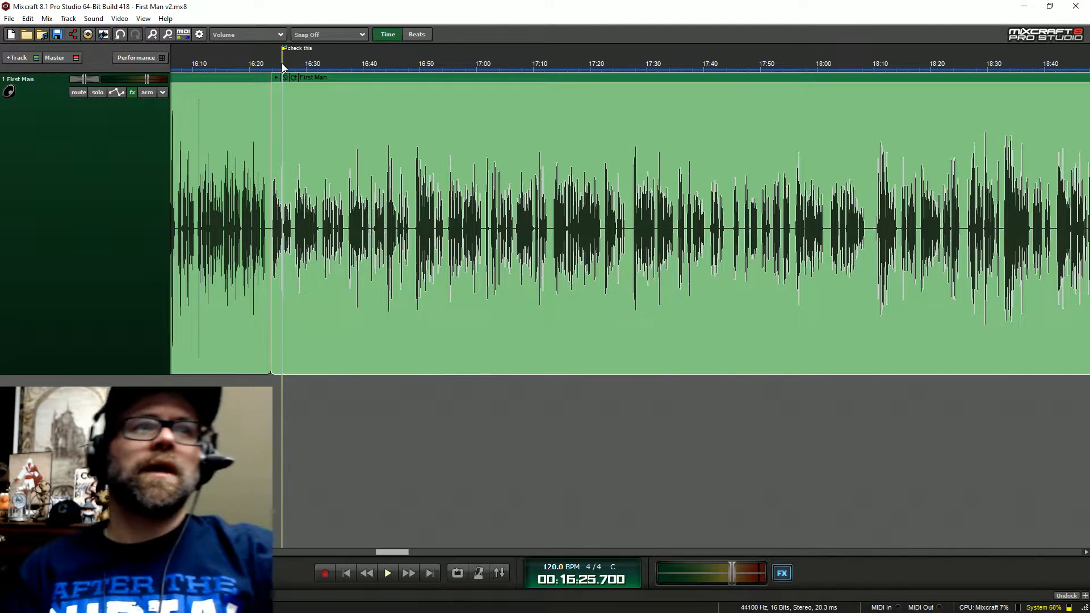
- Move the final clip to about 19:36, close behind the sixteenth clip, and set the playhead near its start at 19:37.5
scroll(630, 227, "right", 5)
scroll(605, 220, "right", 5)
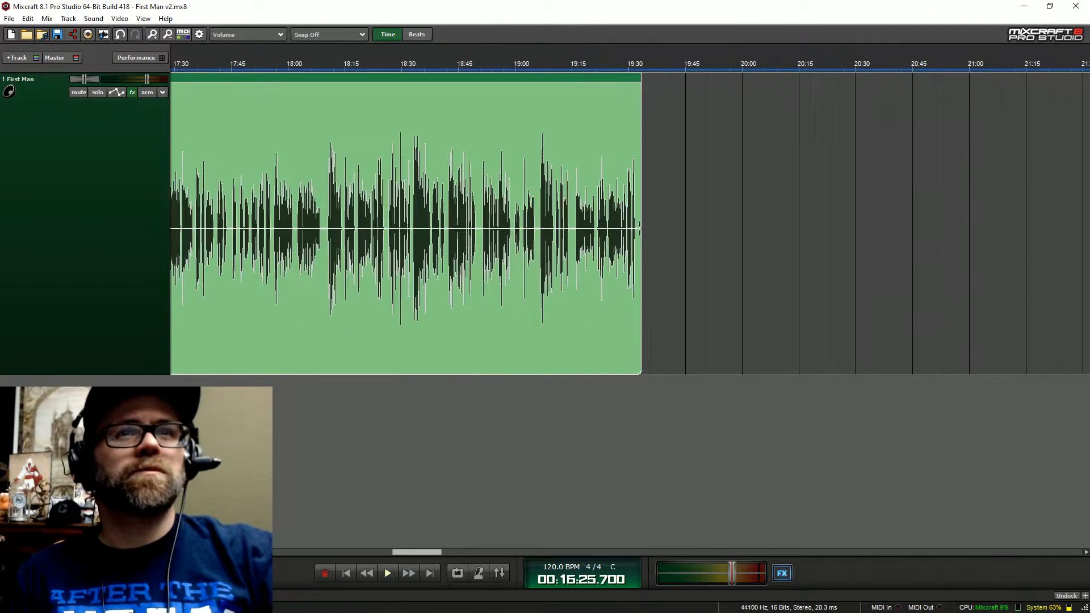
scroll(605, 219, "down", 3)
left_click_drag(949, 76, 584, 76)
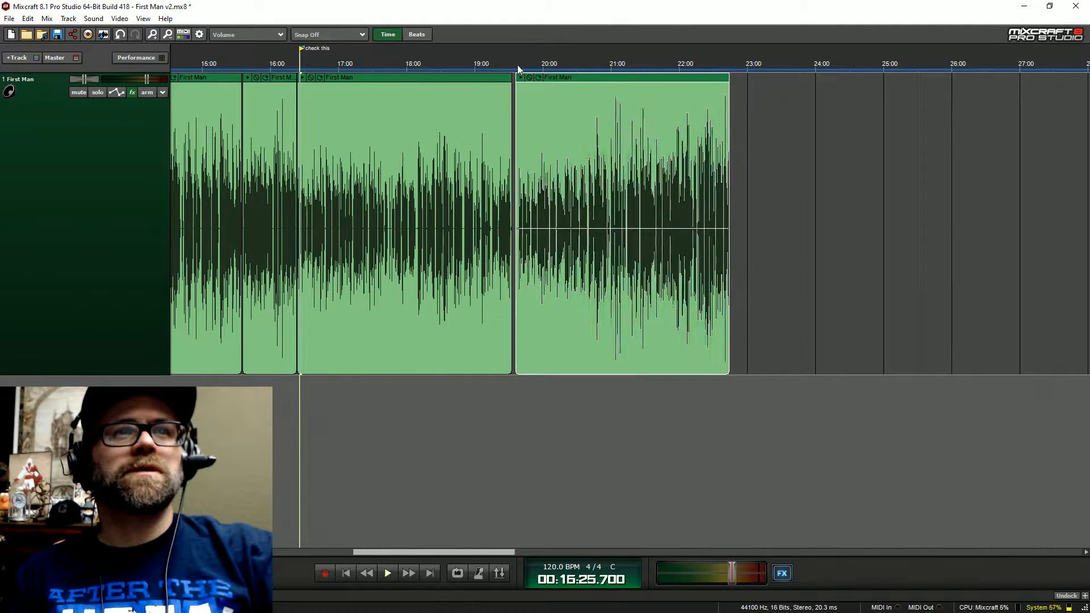
left_click(517, 64)
scroll(517, 64, "up", 4)
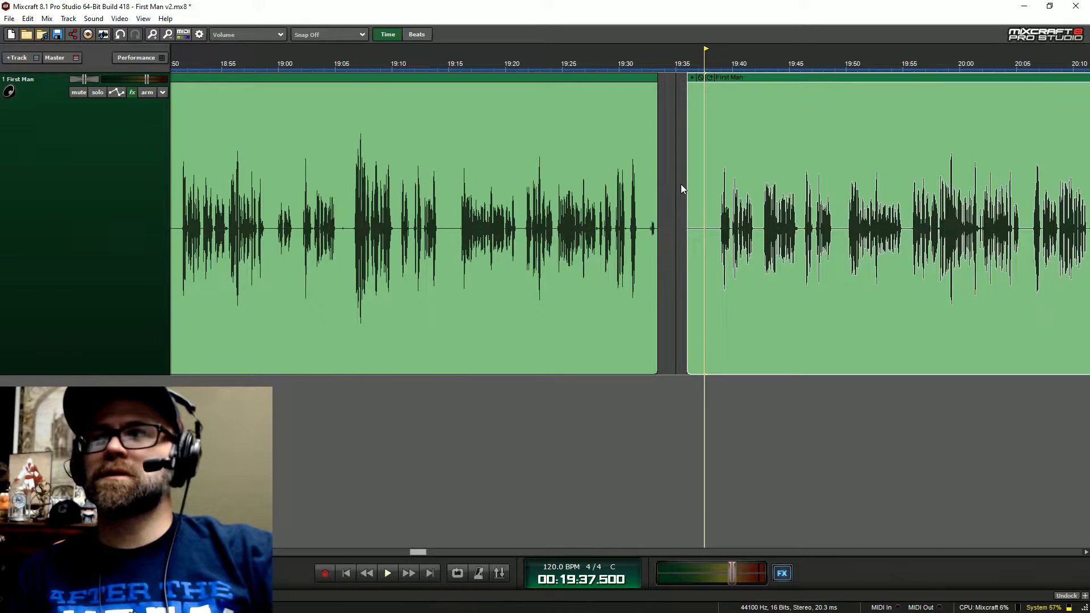
- Play the opening words of the clip that starts at about 19:36, beginning at 19:38.1
left_click(713, 52)
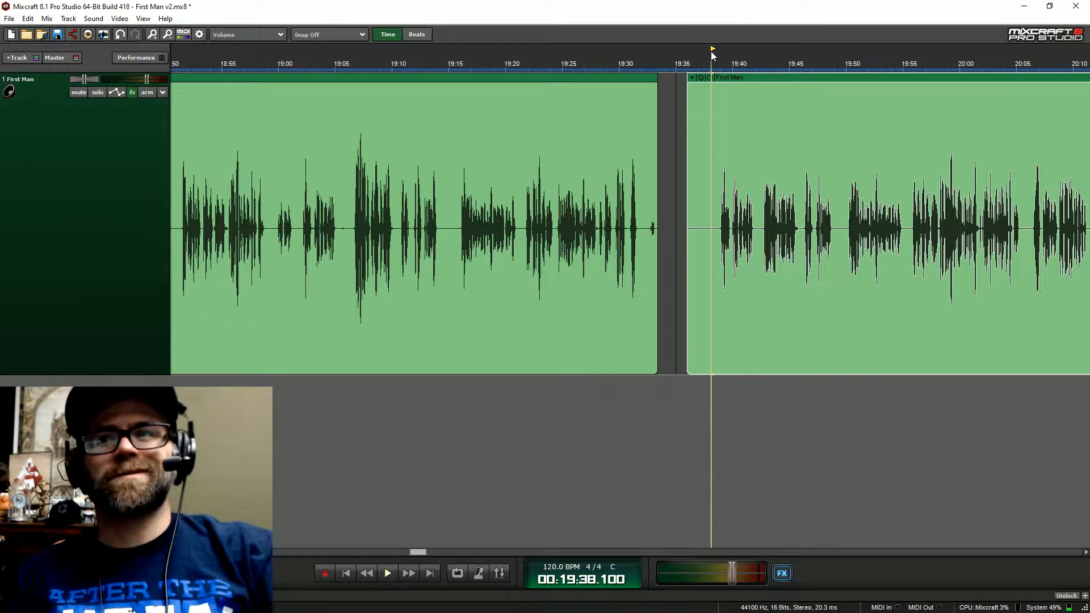
left_click(717, 85)
scroll(718, 85, "up", 2)
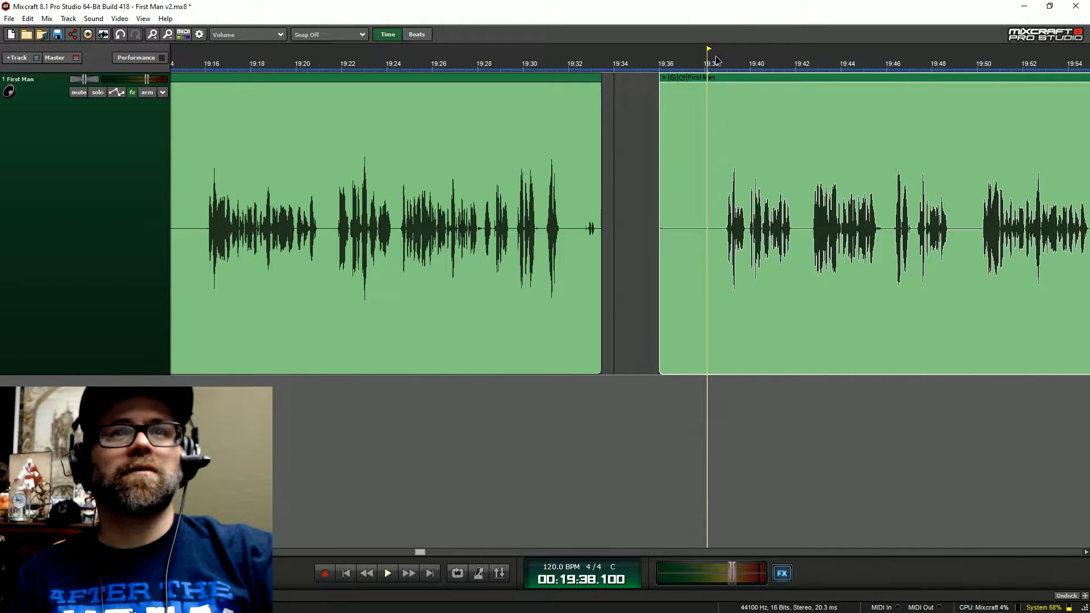
key("space")
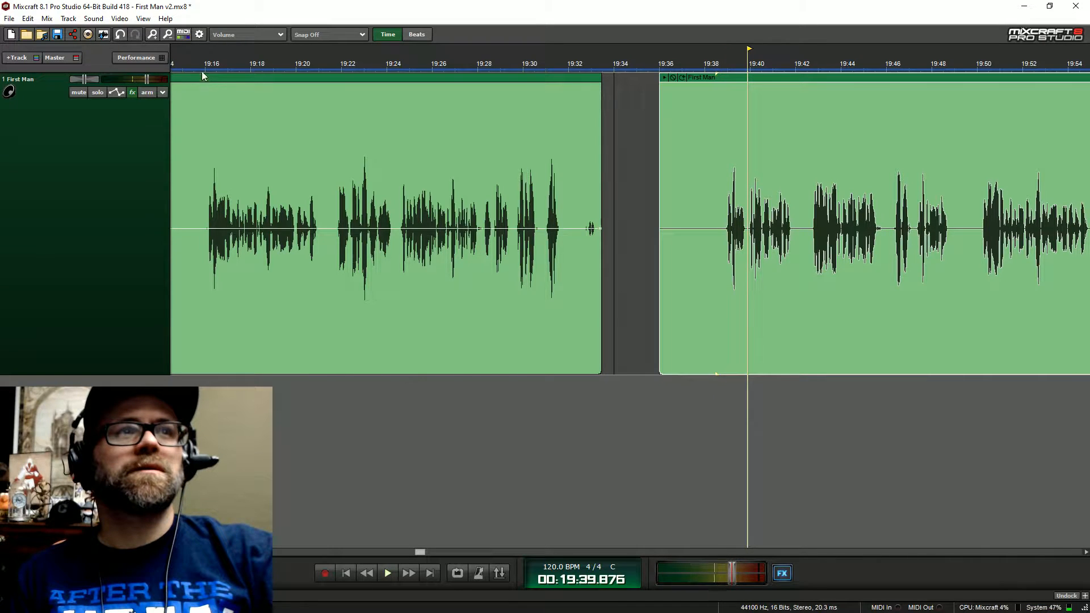
- Spot-check the sixteenth clip's closing passage at several points between about 19:02 and 19:24 to find where the retake begins
left_click(202, 73)
left_click(333, 56)
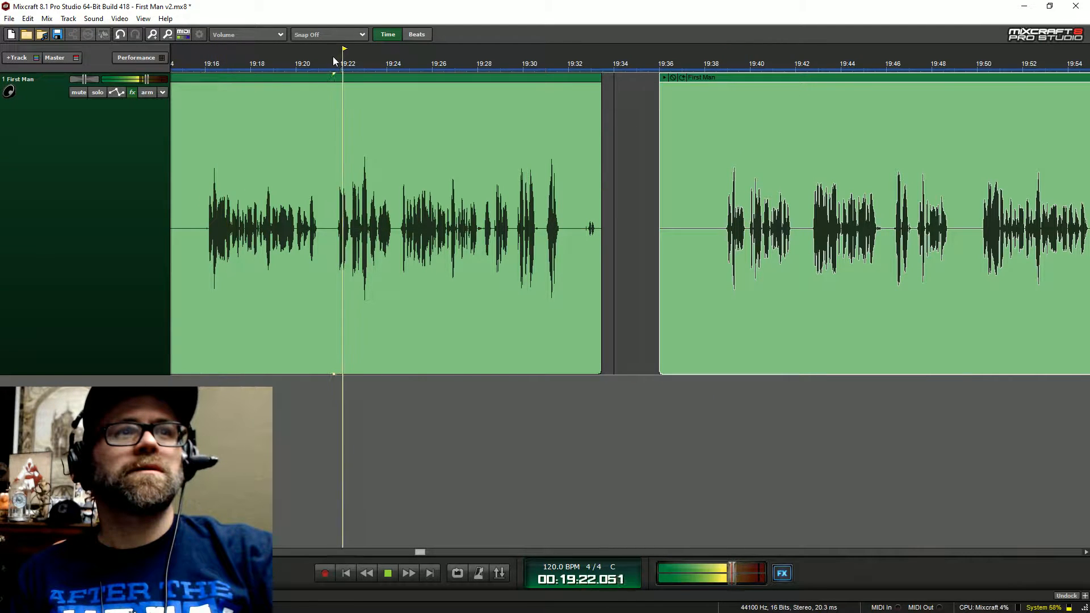
left_click(393, 50)
key("space")
scroll(631, 227, "left", 5)
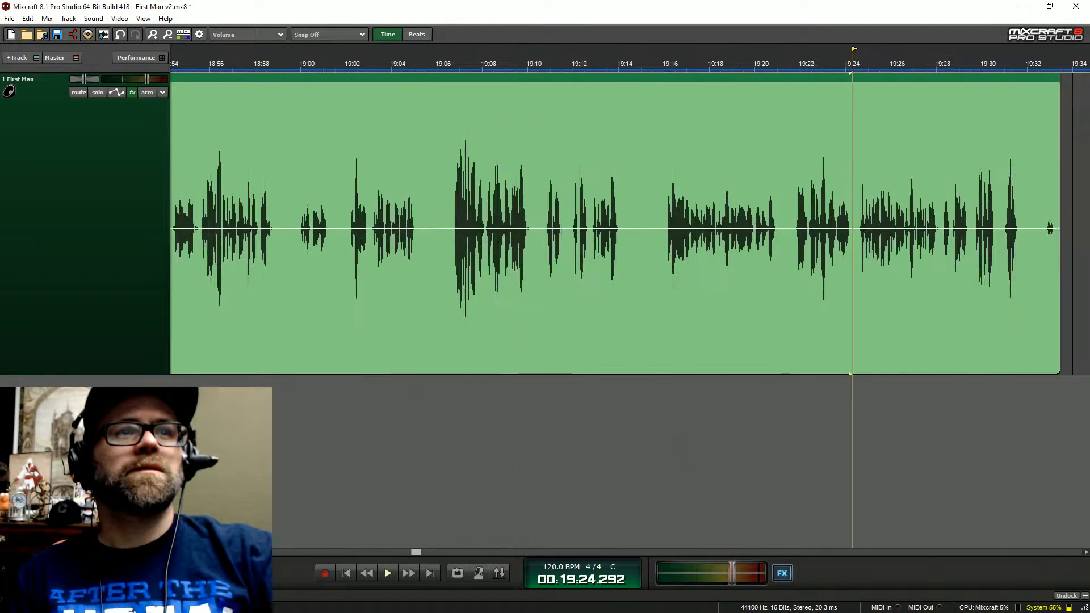
left_click(451, 63)
key("space")
left_click(359, 63)
left_click(344, 64)
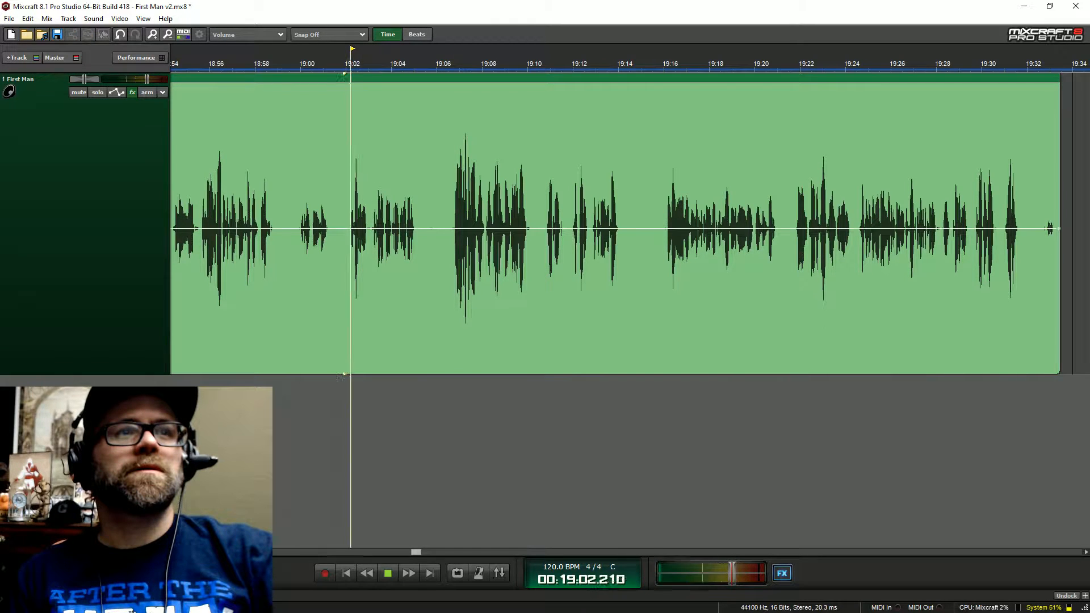
- Split the sixteenth clip at about 19:01.3 and delete the section after the split
key("space")
left_click(332, 170)
key("ctrl+t")
left_click(431, 284)
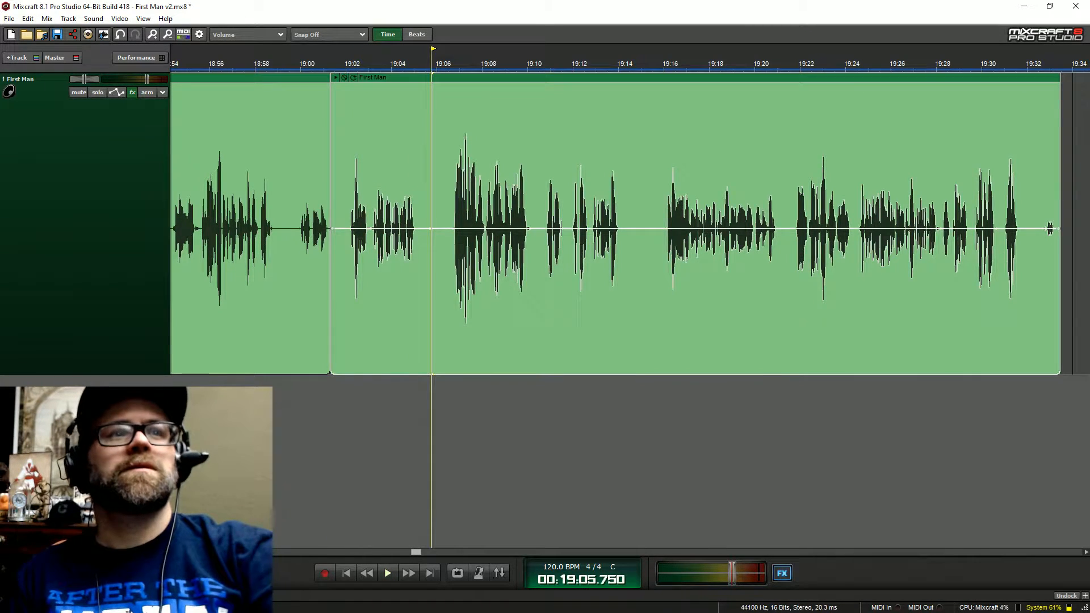
key("Delete")
- Move the clip after the sixteenth to about 19:02.0, closing the gap while playing across the transition
scroll(594, 250, "down", 2)
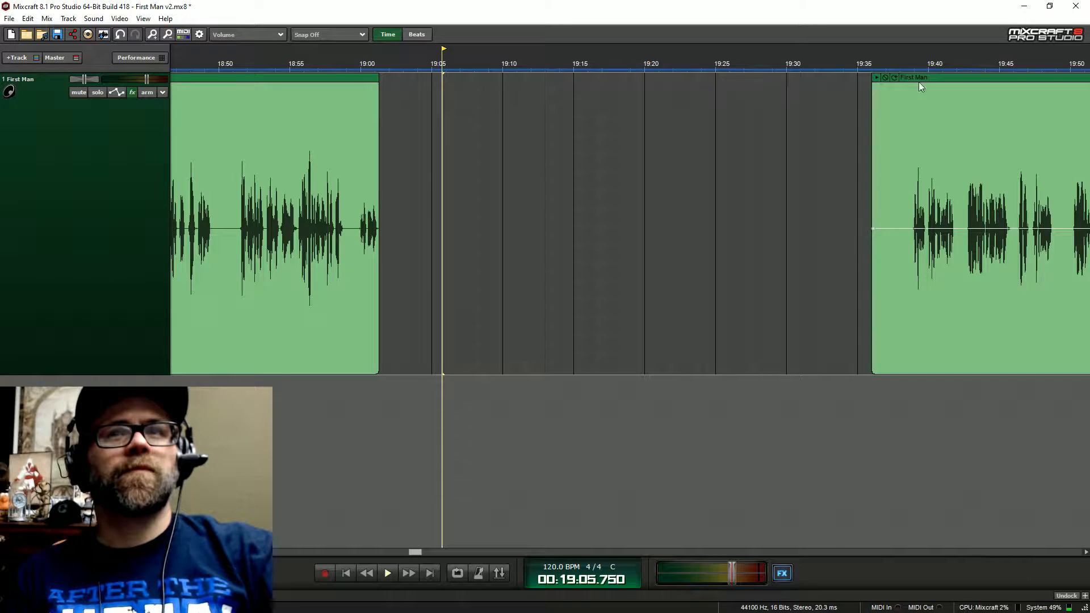
left_click_drag(921, 86, 438, 87)
left_click_drag(398, 134, 428, 131)
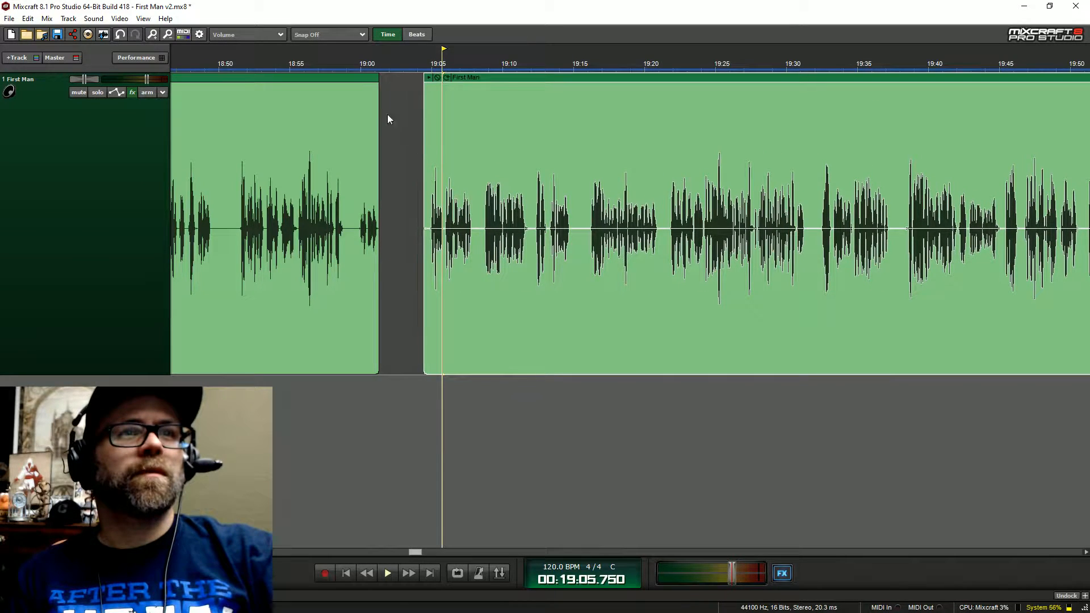
left_click(347, 65)
key("space")
left_click_drag(478, 76, 445, 77)
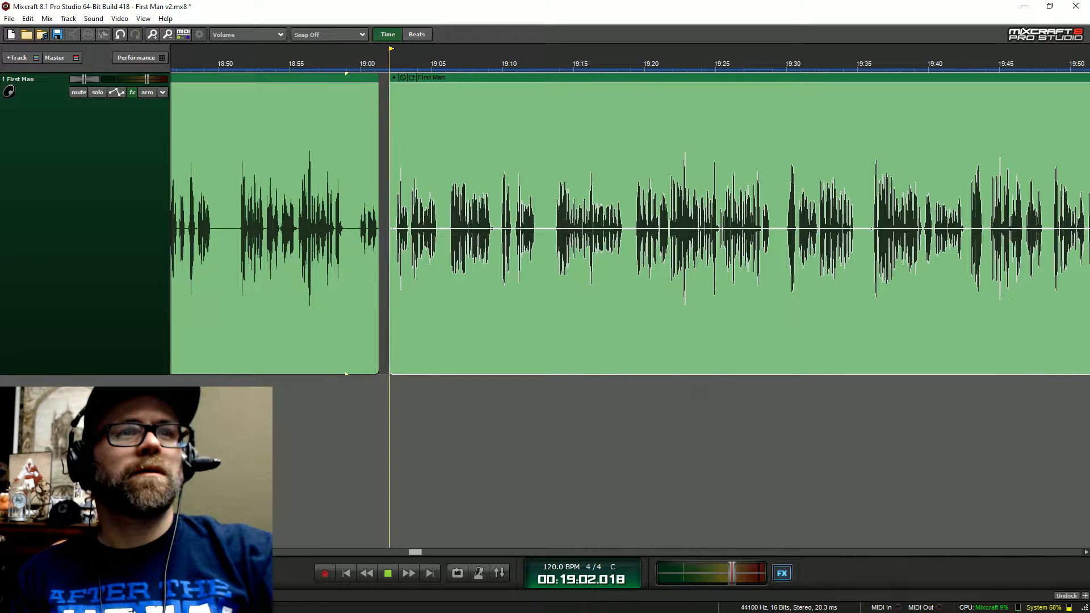
key("space")
- Extend the sixteenth clip's end to about 19:02.1 so it slightly overlaps the following clip, and play across the join
key("plus")
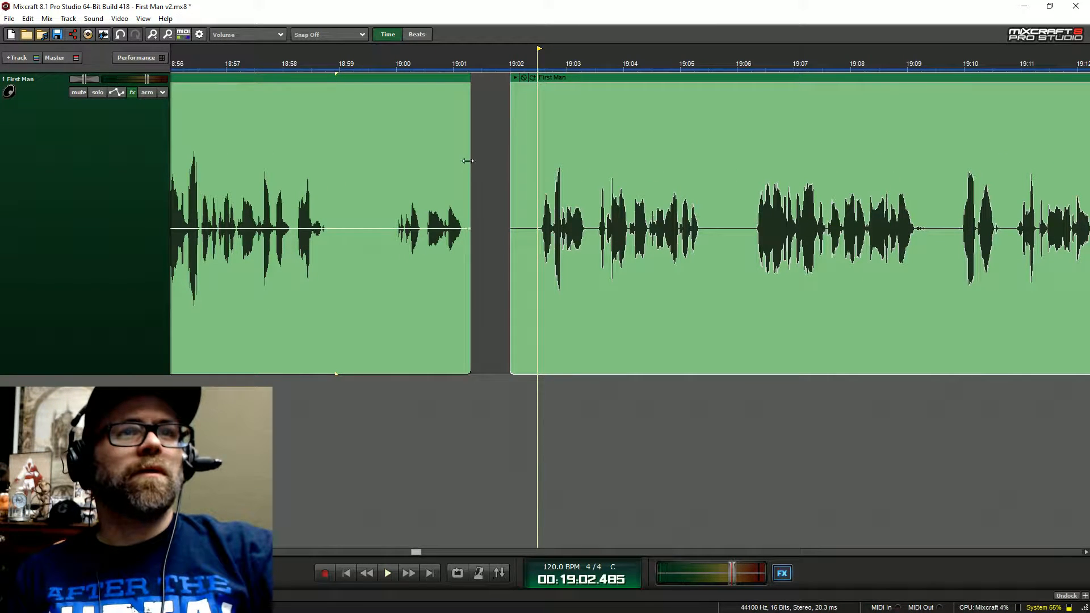
left_click_drag(467, 161, 513, 174)
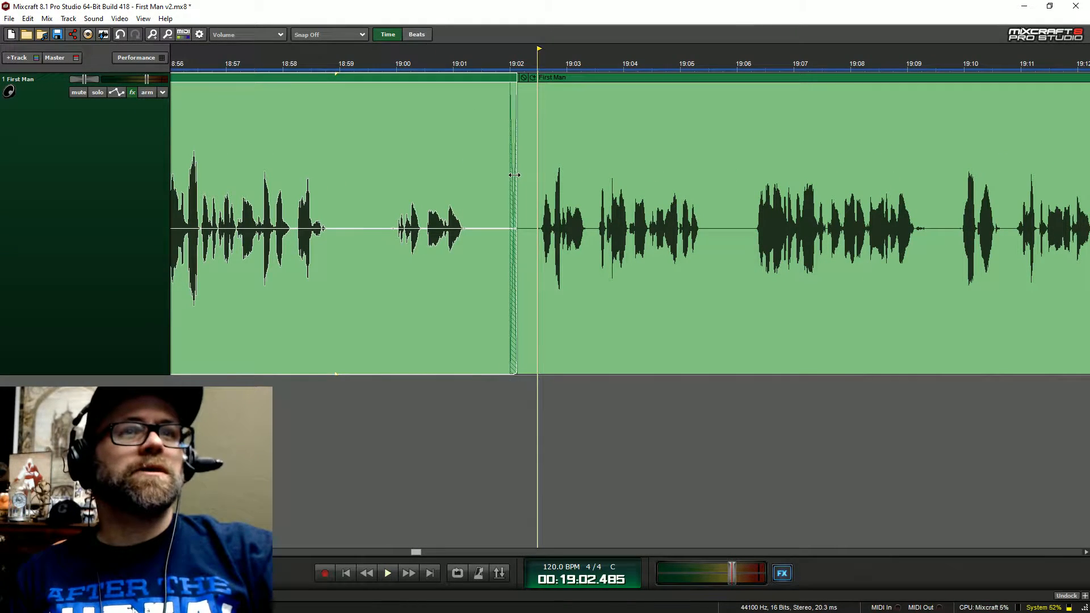
left_click(449, 62)
key("space")
key("minus")
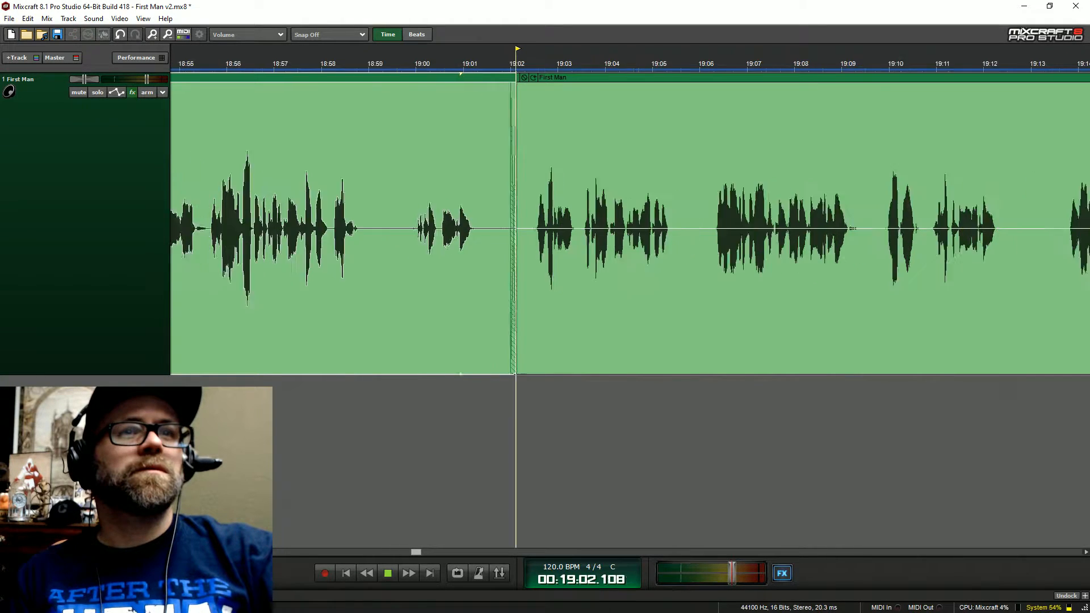
key("space")
scroll(585, 228, "down", 2)
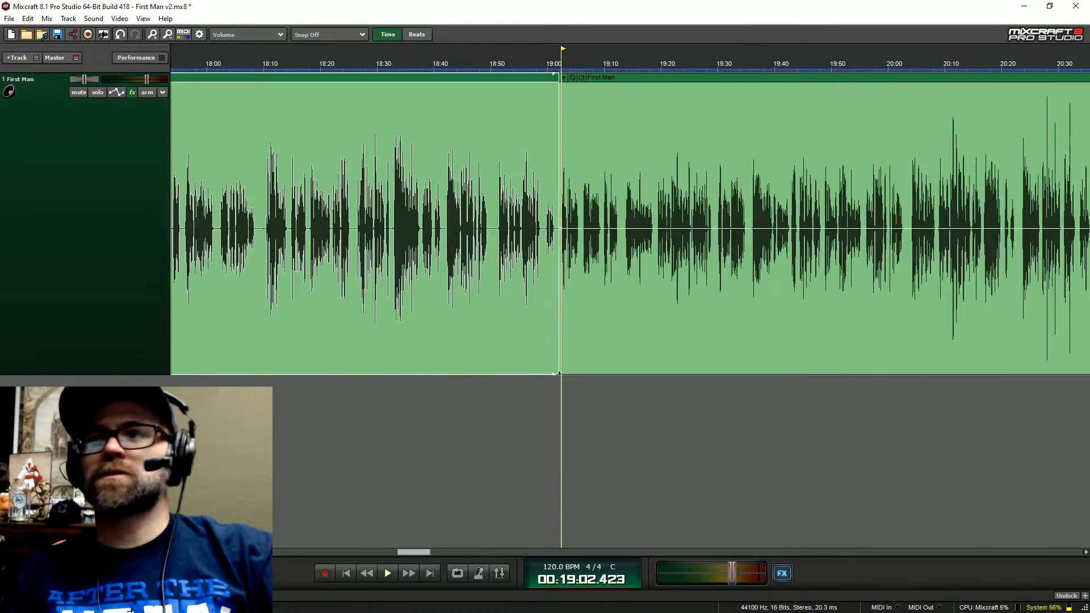
- Select the five clips between about 28:07 and 32:49 and move them together to about 22:44
scroll(585, 227, "right", 8)
scroll(591, 312, "down", 3)
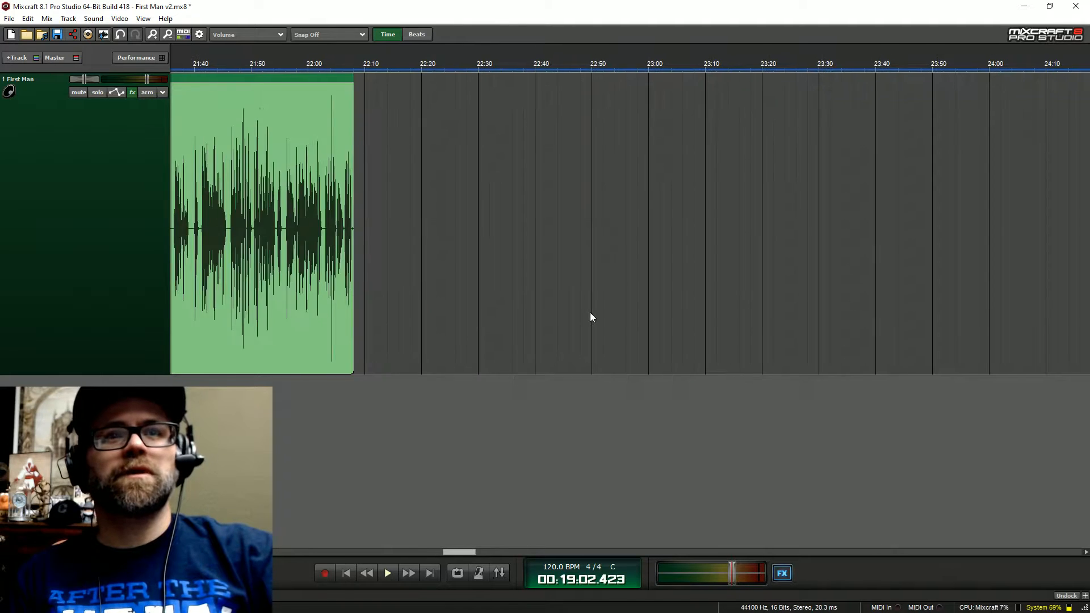
scroll(590, 312, "left", 4)
scroll(591, 312, "down", 2)
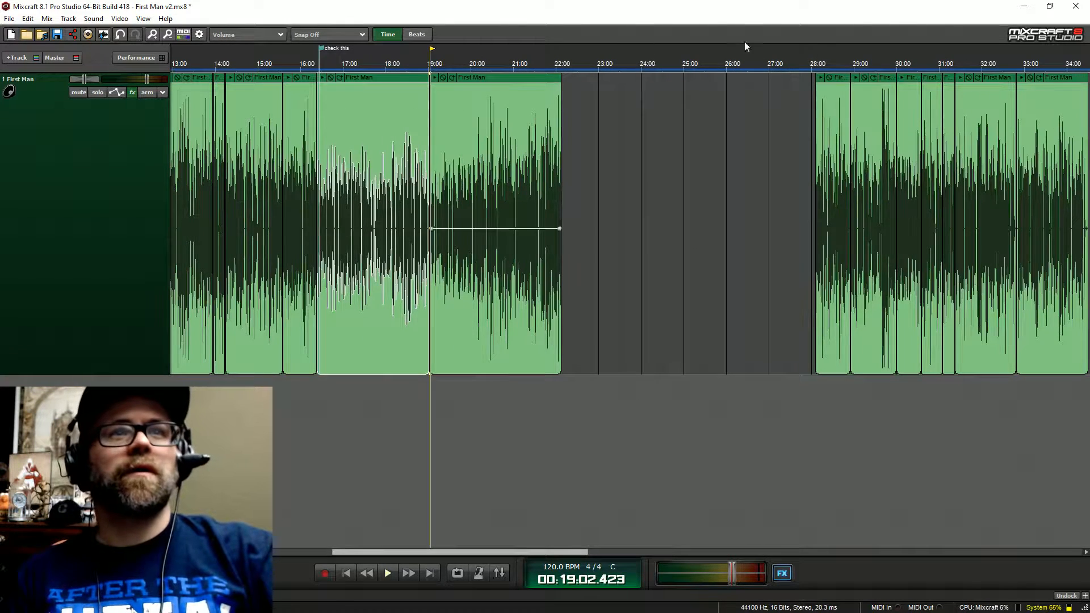
left_click_drag(788, 97, 973, 227)
left_click_drag(855, 84, 626, 84)
left_click_drag(1018, 97, 1060, 85)
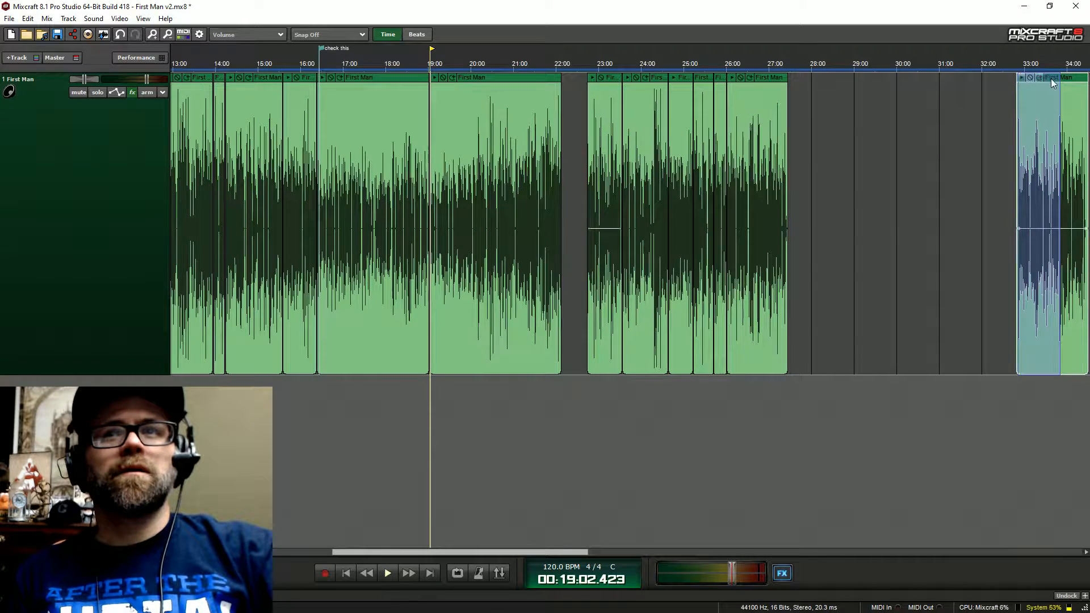
- Play the opening words of the first moved clip from about 22:45
left_click(596, 63)
scroll(597, 62, "up", 4)
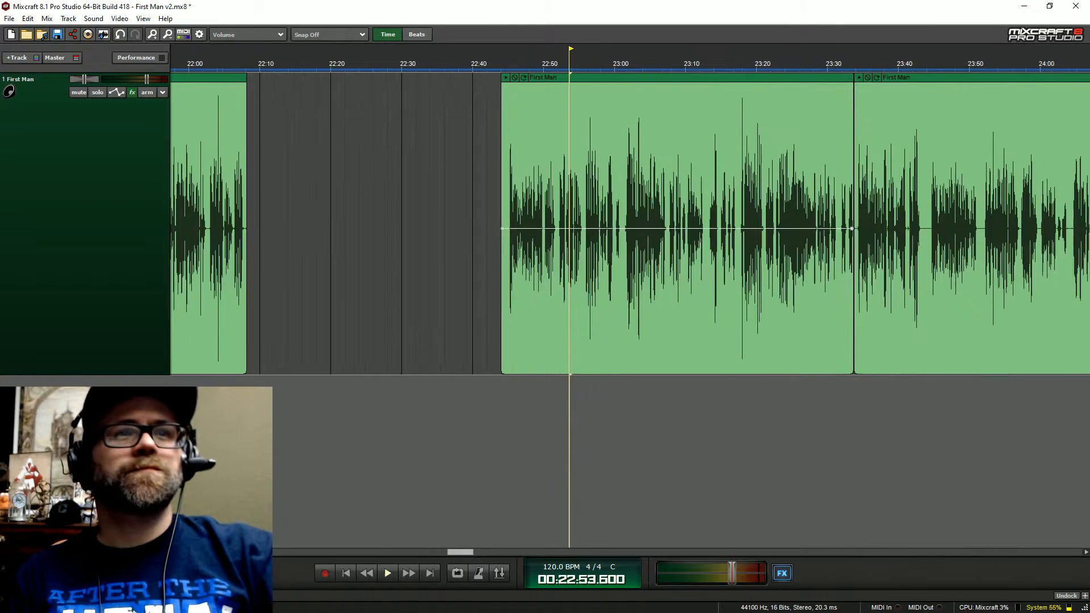
left_click(513, 67)
scroll(811, 110, "left", 5)
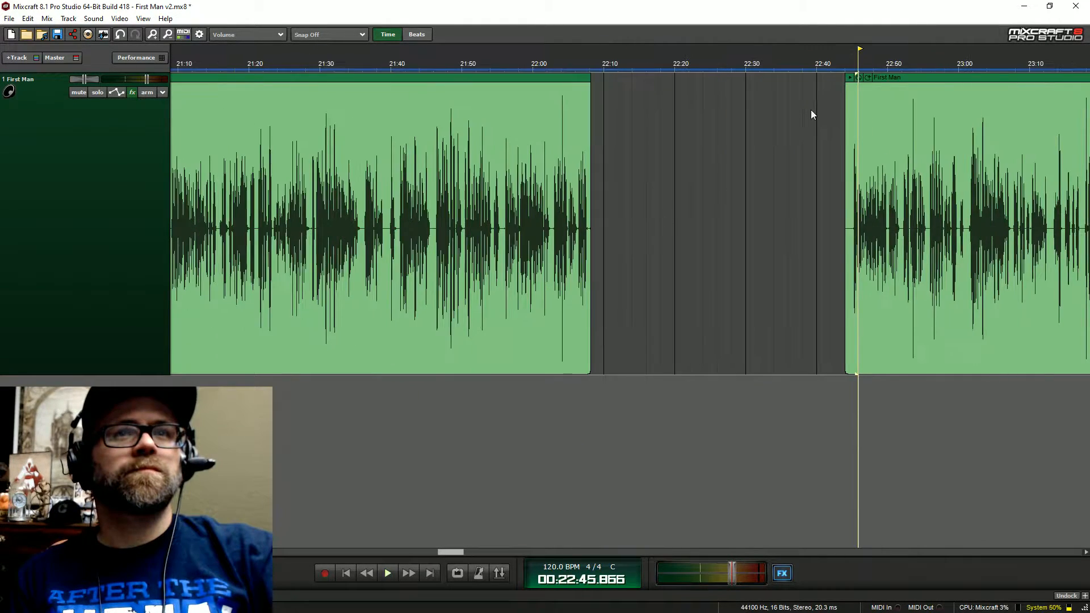
key("space")
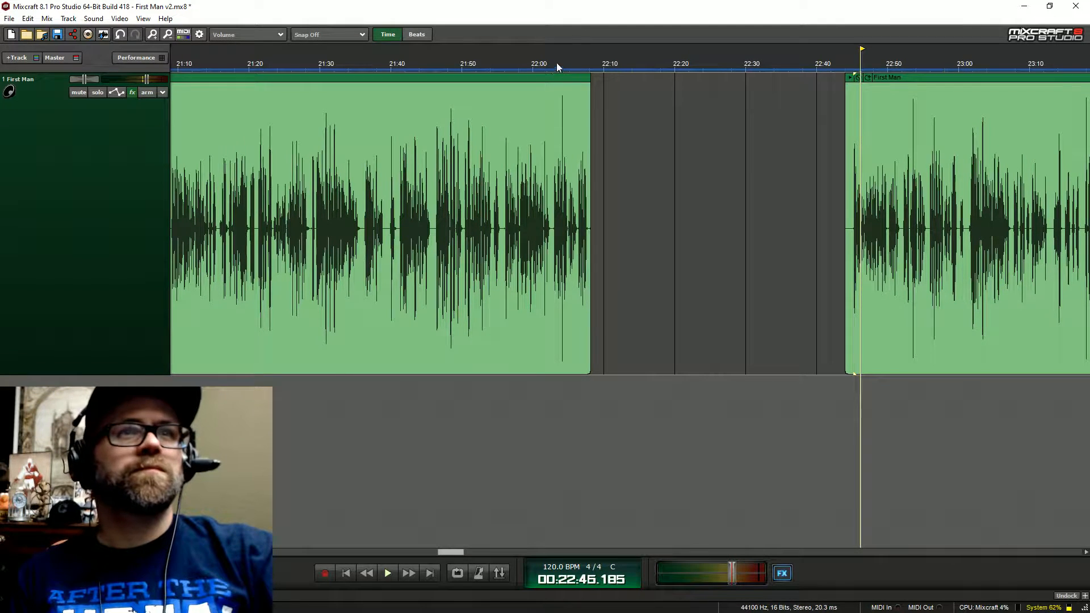
- Play the closing passage of the clip before the gap from about 22:02 and from about 21:56
left_click(548, 65)
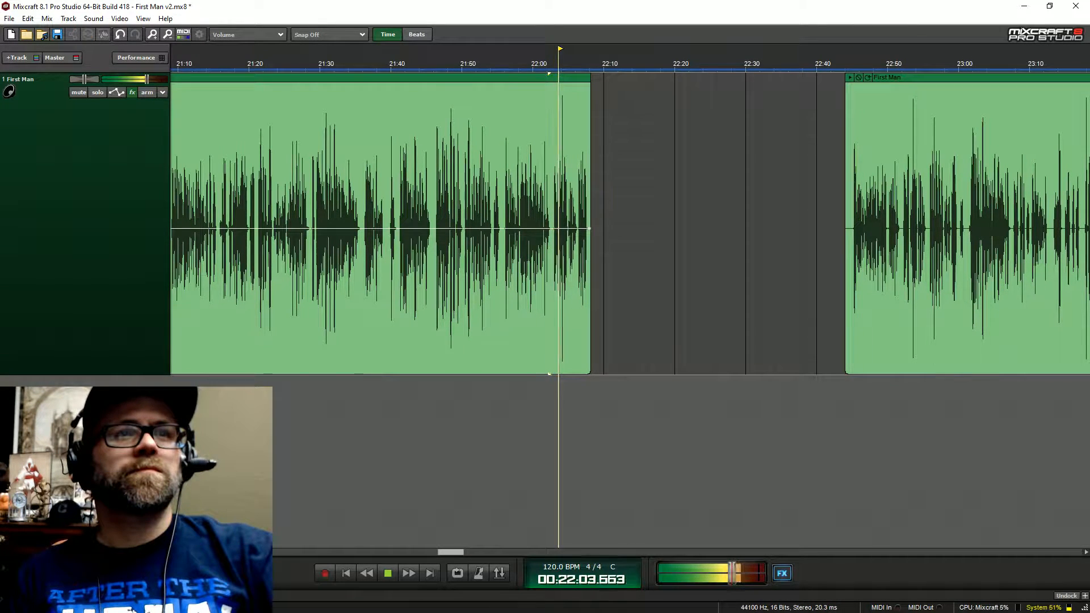
left_click(509, 67)
key("space")
scroll(485, 67, "up", 3)
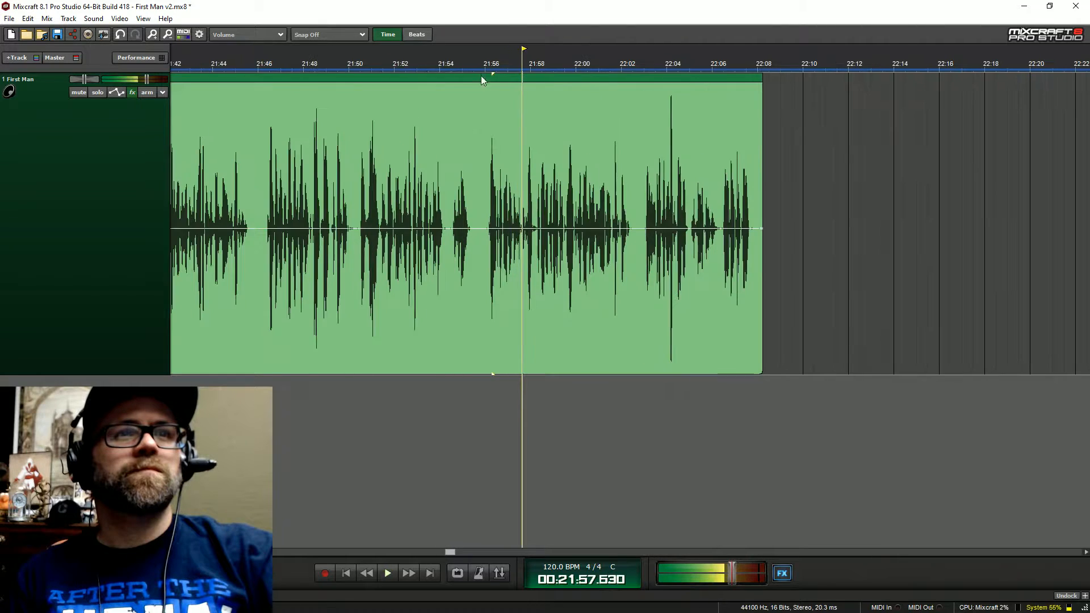
- Split the clip before the gap at about 21:55.6, remove its tail, and move the next clip to about 21:57.2
mouse_move(485, 67)
left_mouse_down()
mouse_move(499, 67)
mouse_move(477, 66)
left_mouse_up()
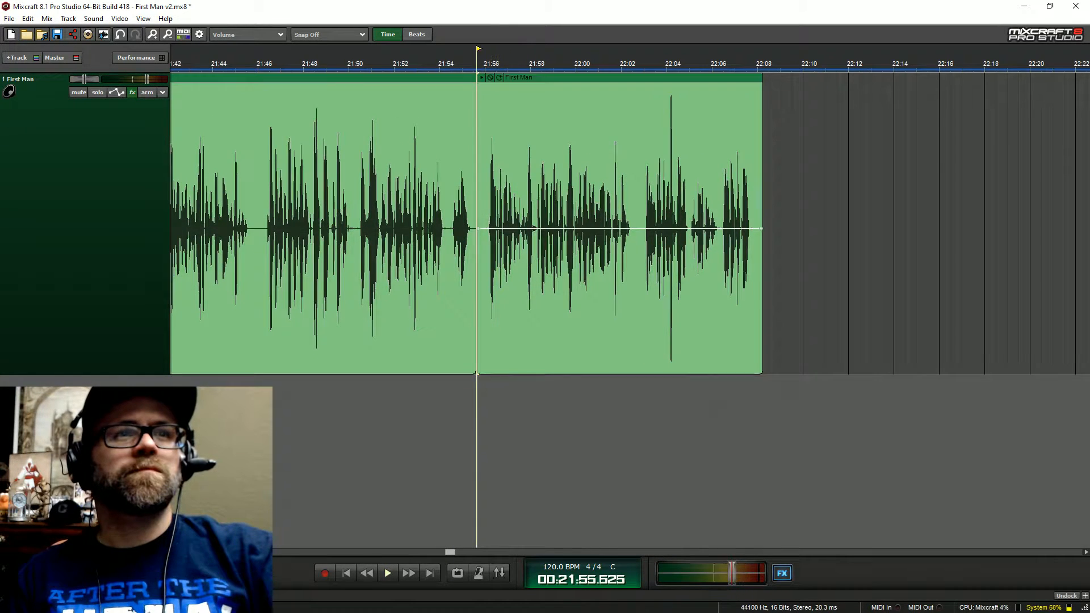
key("s")
left_click_drag(591, 170, 583, 80)
left_click_drag(535, 118, 545, 124)
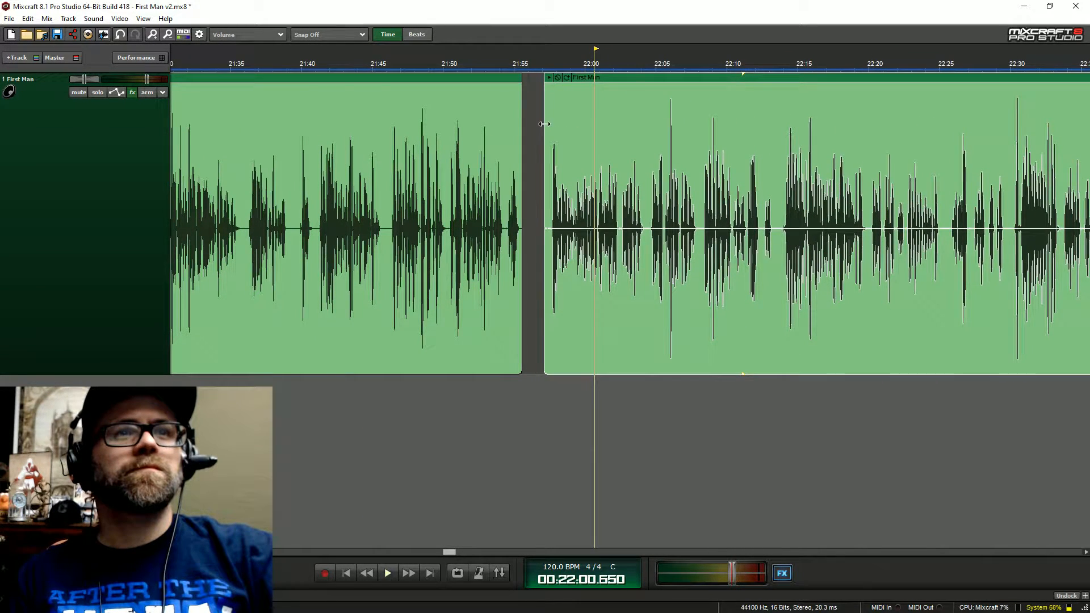
- Move the clip after the cut to about 21:55.7, directly against the preceding clip's end, while playing across the join
left_click(496, 80)
key("space")
left_click_drag(593, 80, 572, 80)
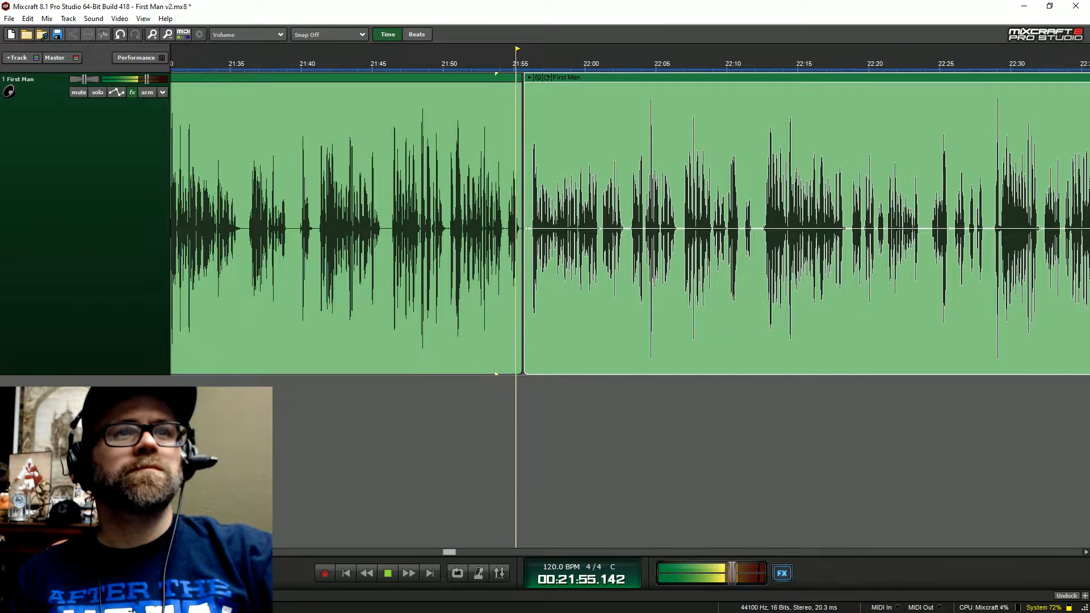
key("space")
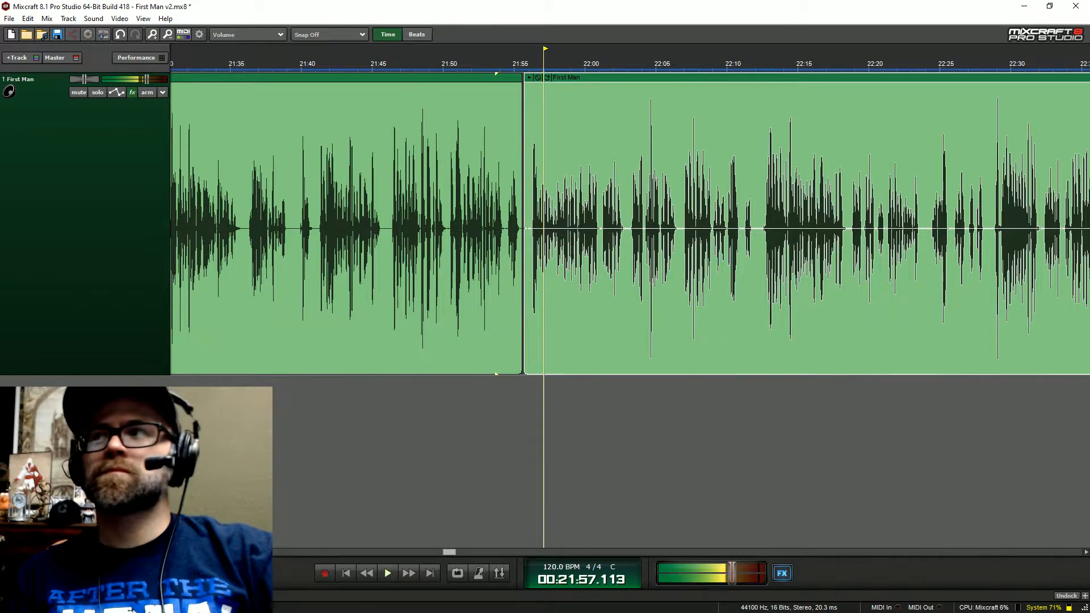
- Move the clip at about 23:33 to about 22:46, close behind the preceding clip, and play its opening words
scroll(630, 227, "right", 5)
scroll(758, 216, "down", 5)
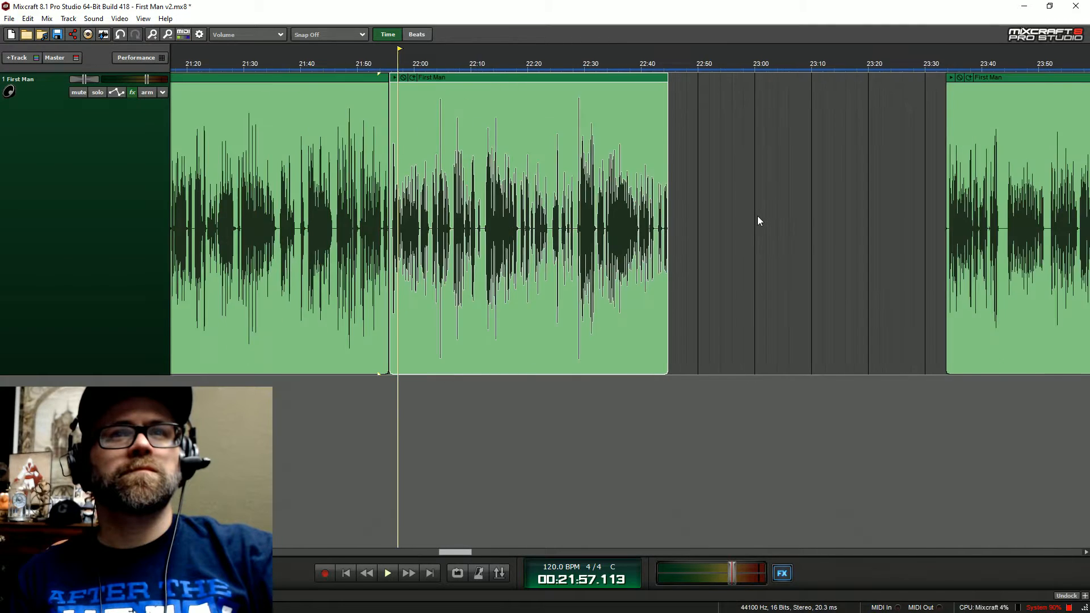
left_click_drag(937, 77, 753, 77)
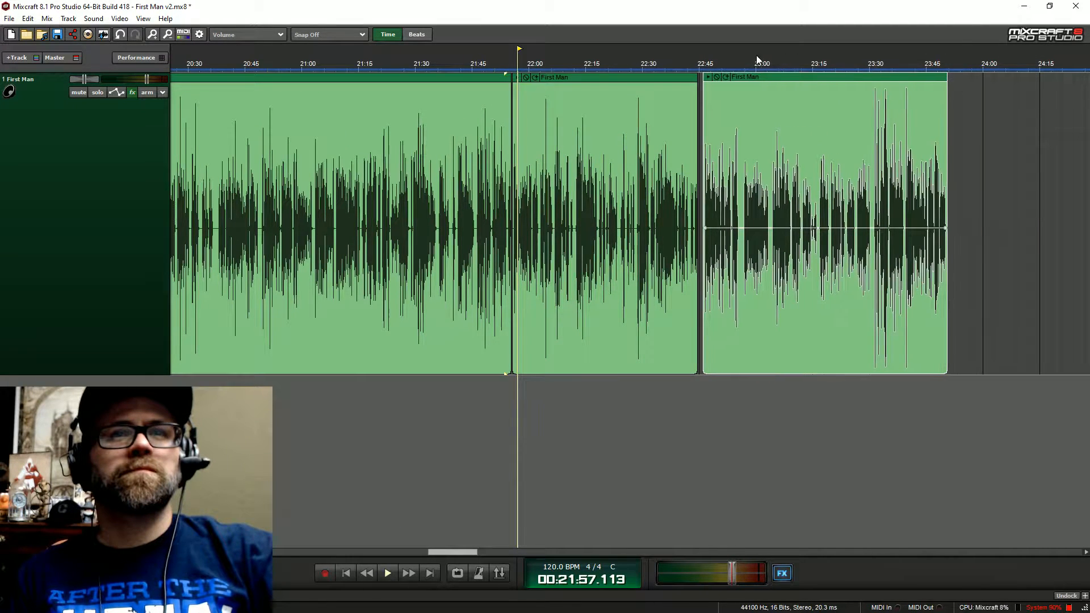
left_click(704, 63)
scroll(704, 64, "up", 2)
key("space")
scroll(657, 62, "up", 2)
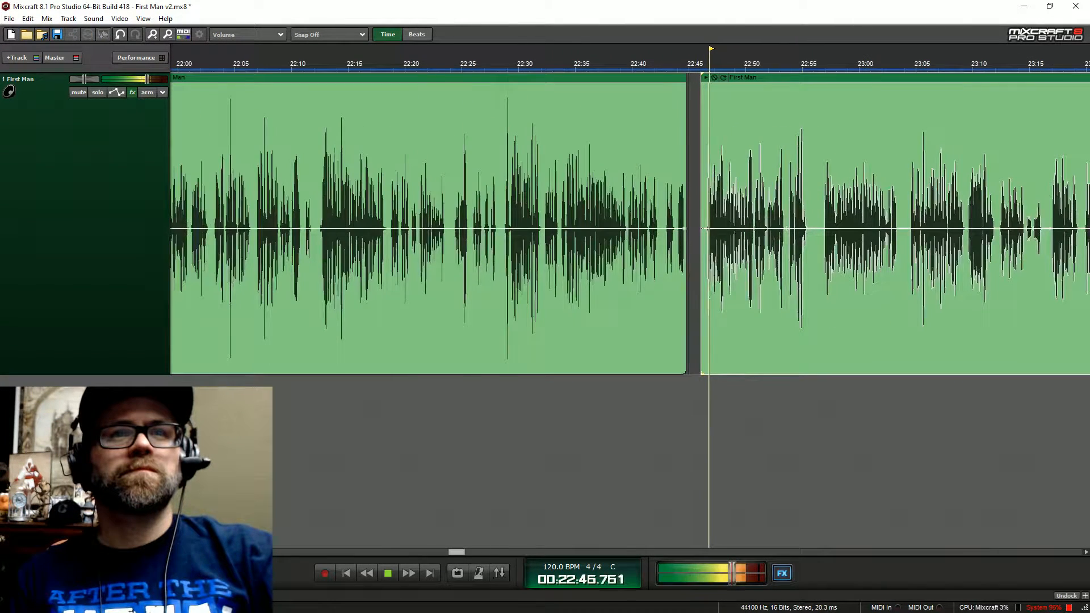
- Play the preceding clip's closing words from about 22:43 and trim its end back to about 22:42.8
left_click(660, 63)
scroll(737, 143, "up", 3)
key("space")
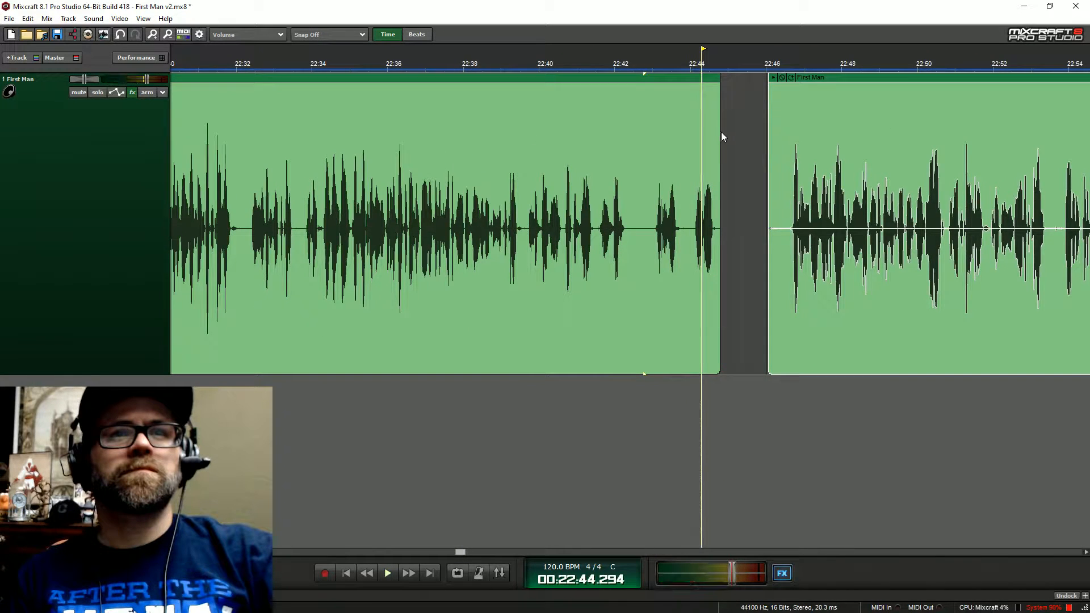
left_click_drag(719, 224, 644, 238)
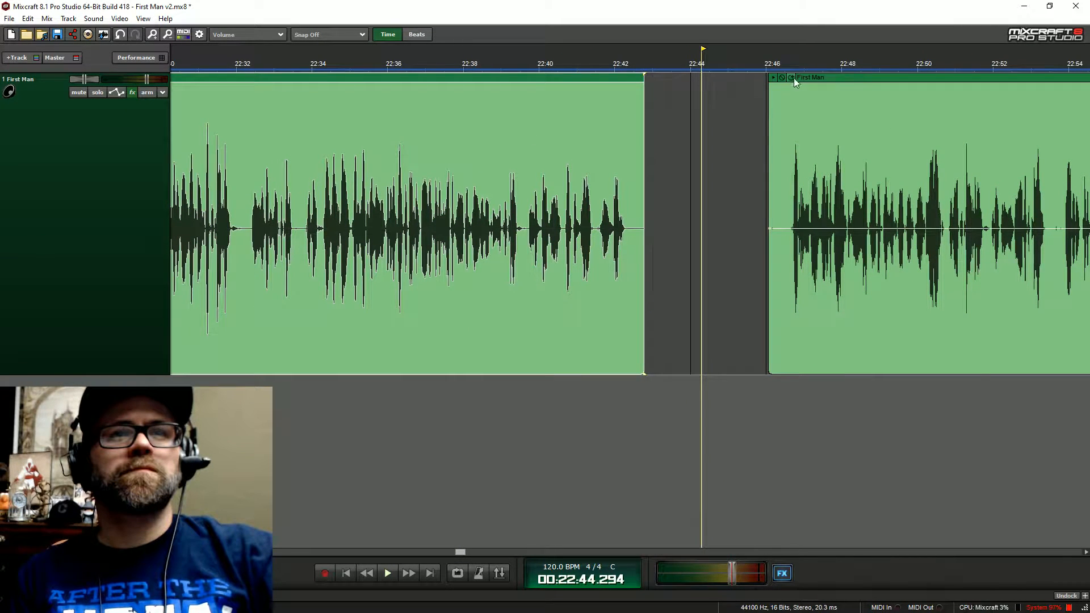
- Move the clip at 22:46 to about 22:42.4, slightly overlapping the trimmed clip's end, and play across the join
left_click_drag(794, 77, 653, 76)
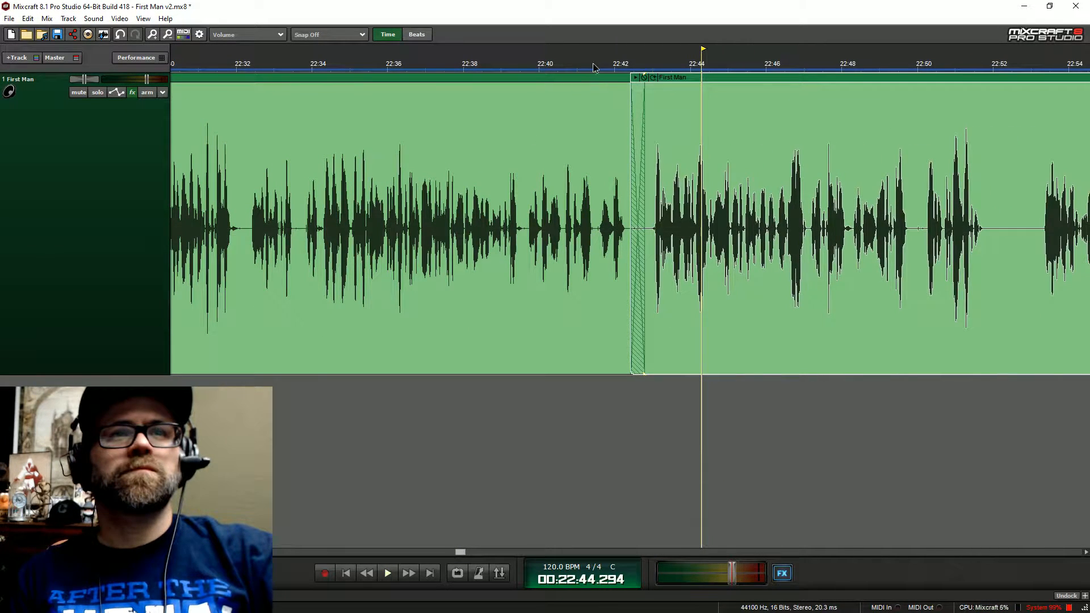
left_click(594, 67)
key("space")
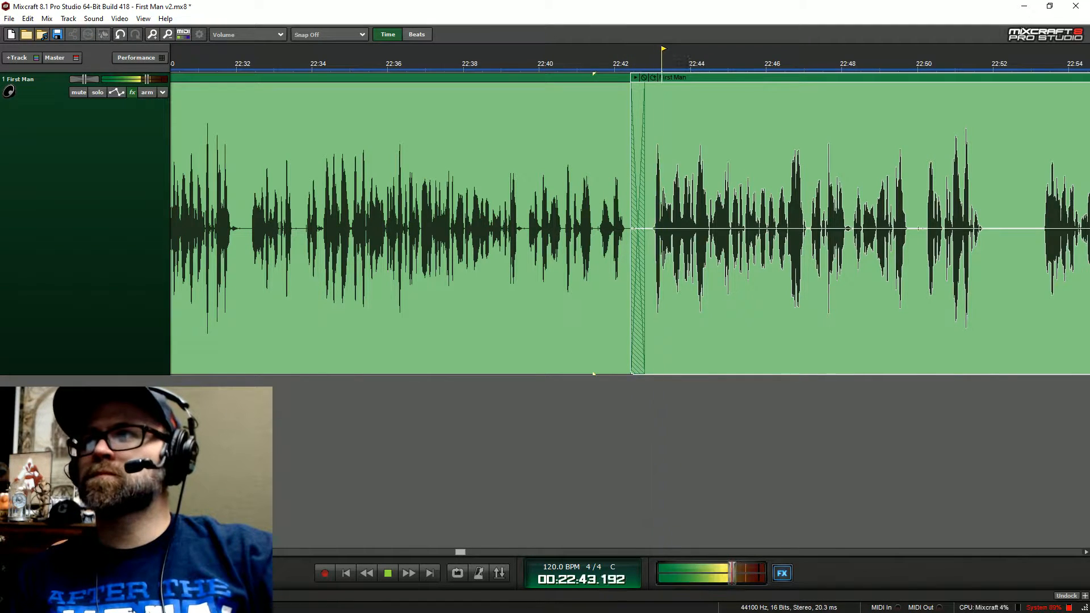
scroll(599, 59, "down", 3)
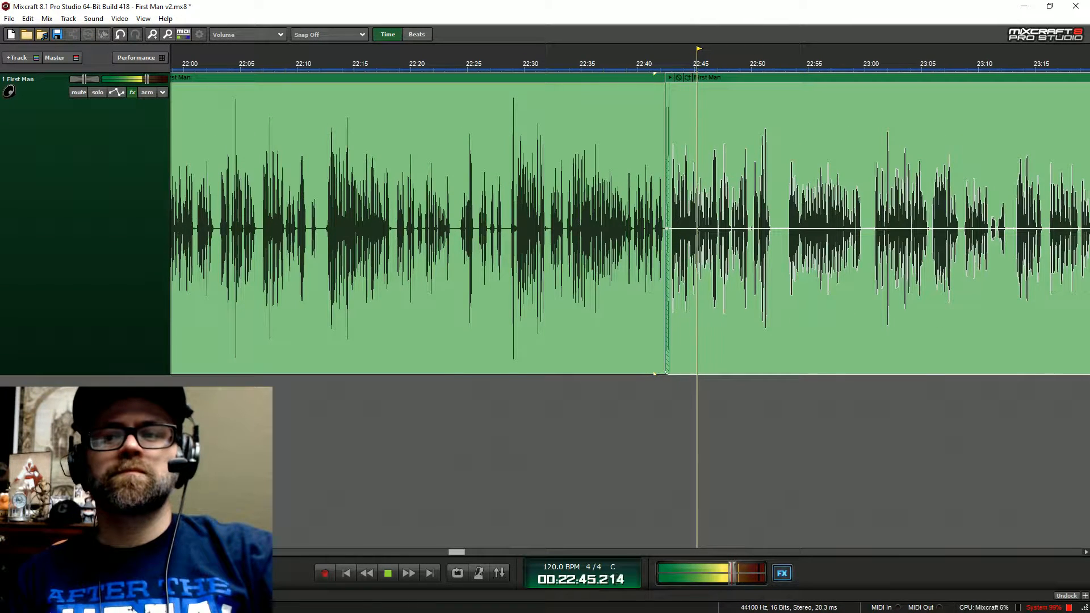
key("space")
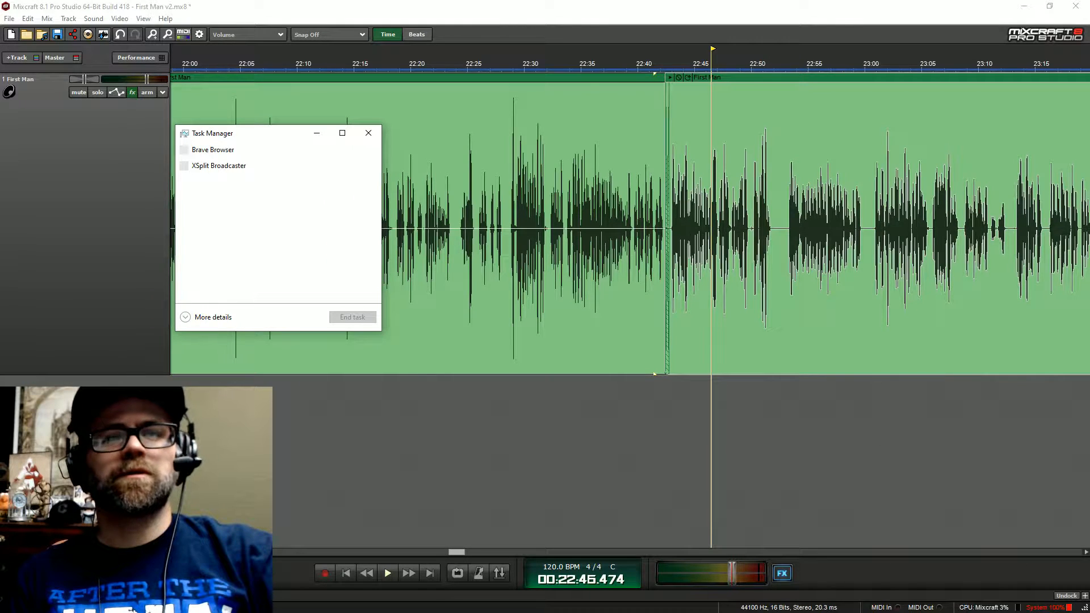
- Check the CPU usage of the running processes in Task Manager and return to the audio project
key("alt+F4")
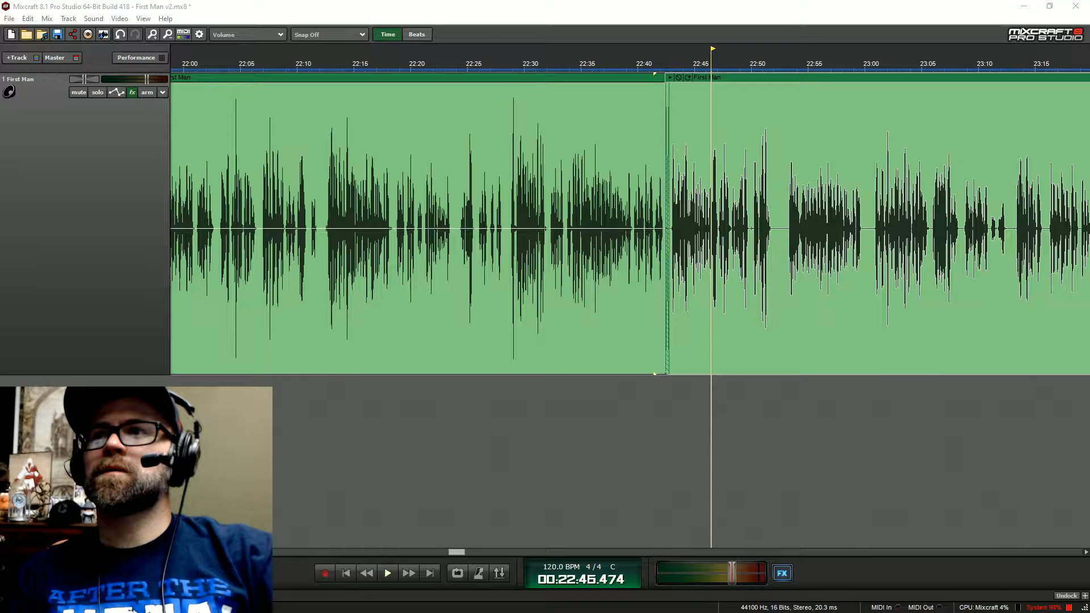
key("ctrl+shift+Escape")
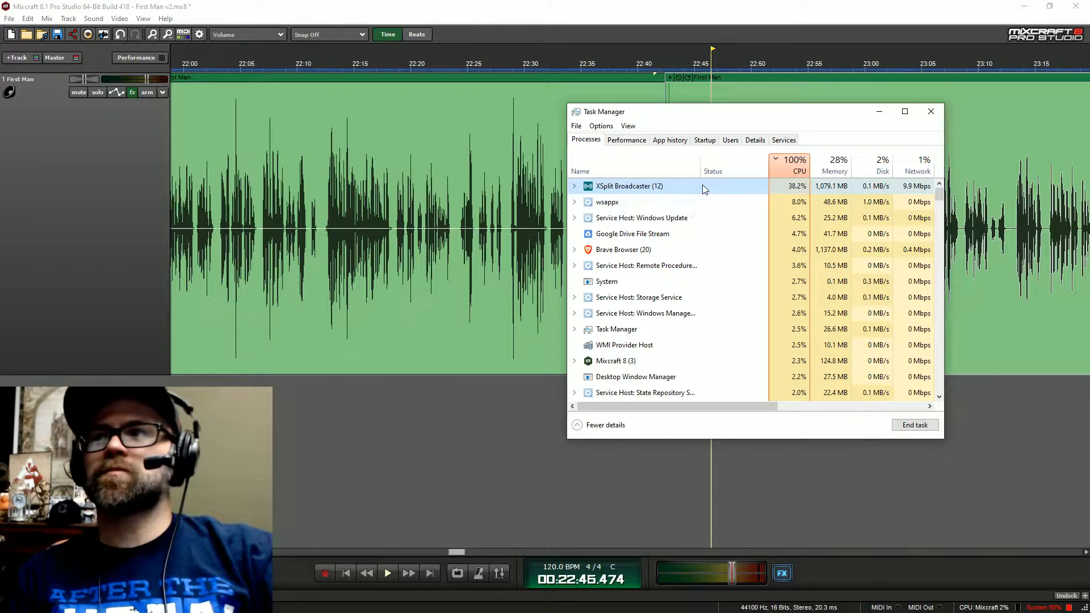
key("alt+F4")
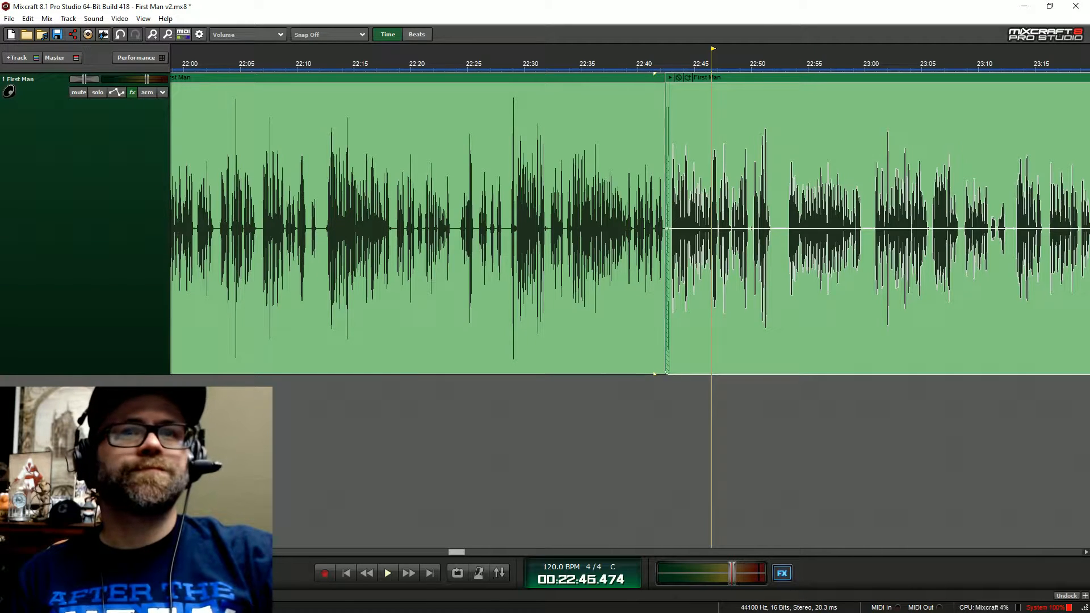
- Play across the join between the two clips from about 22:42
left_click(658, 63)
key("space")
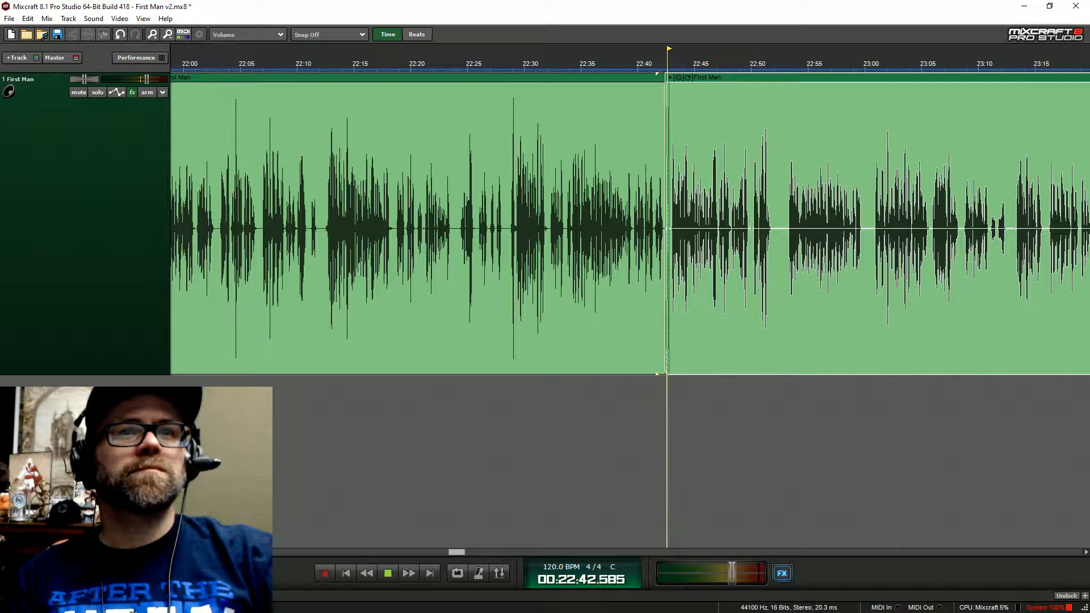
key("space")
- Move the next clip to about 23:48.7, a short gap behind the preceding clip's end, and play its opening
scroll(720, 214, "down", 4)
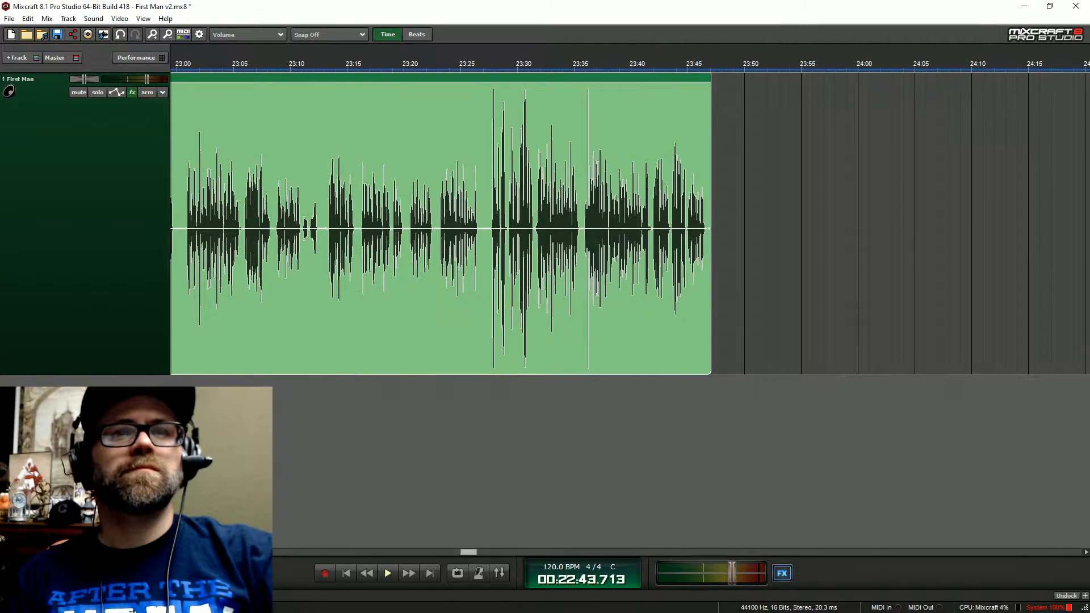
left_click_drag(896, 227, 1085, 228)
left_click_drag(903, 82, 715, 79)
left_click(666, 64)
key("space")
scroll(580, 76, "up", 5)
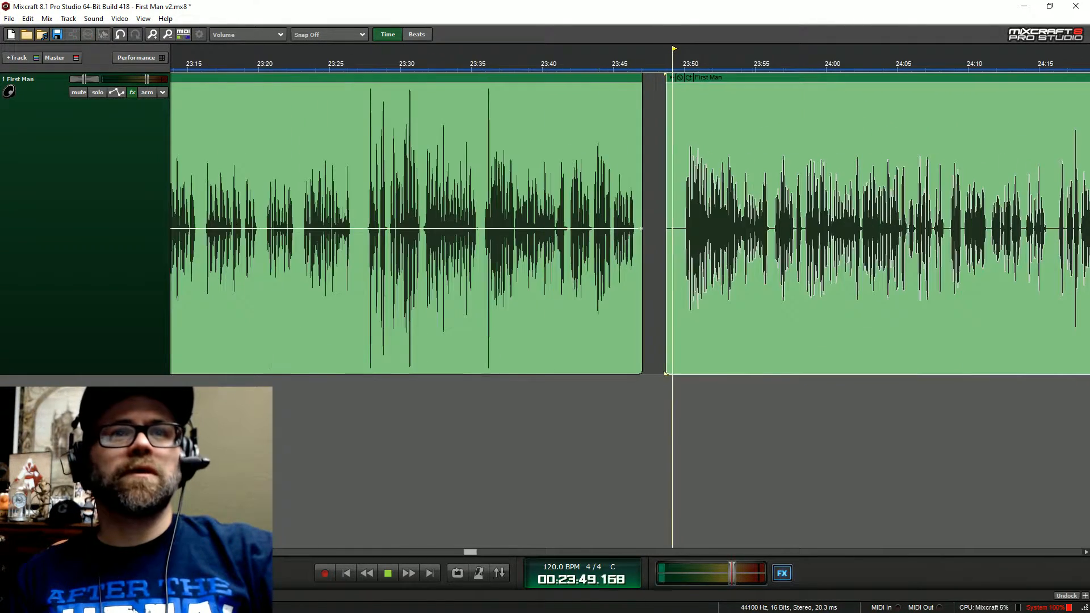
- Compare the preceding clip's closing phrases with the next clip's opening by ear and trim the preceding clip's end back to about 23:35.8
left_click(533, 66)
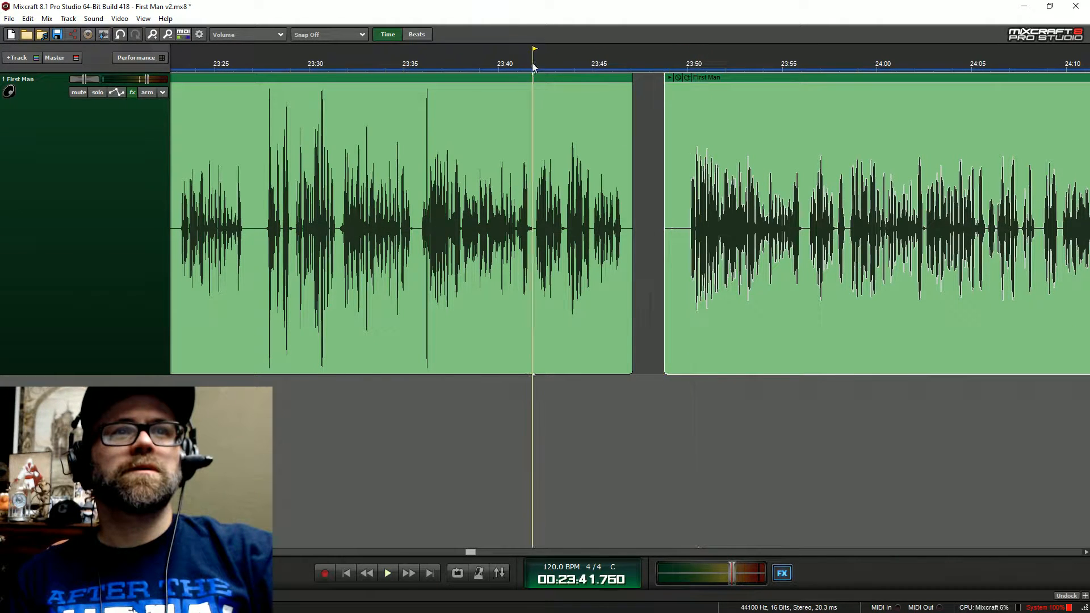
left_click(567, 66)
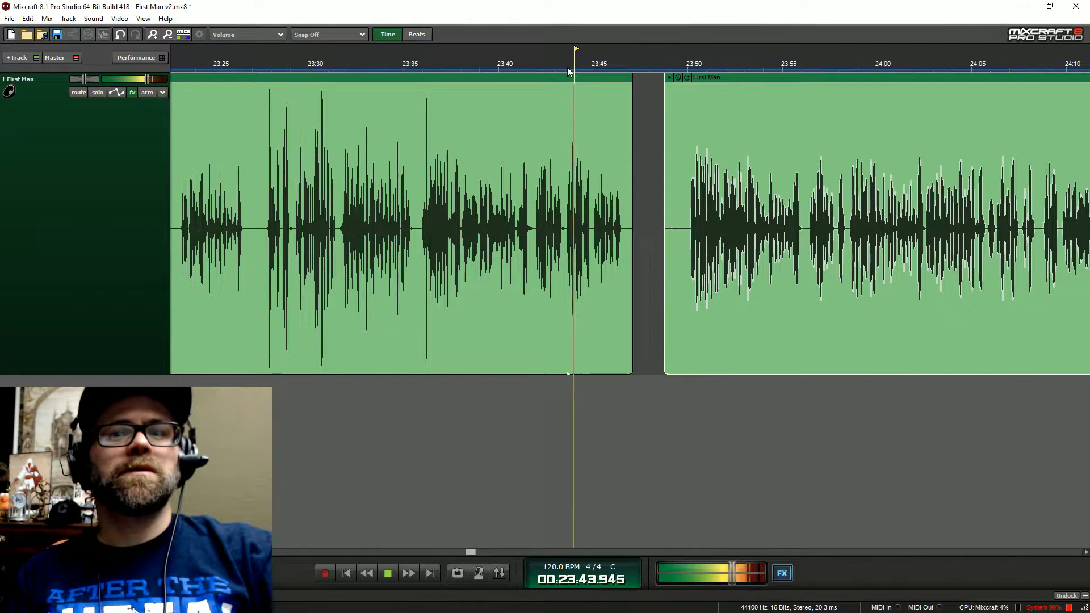
key("space")
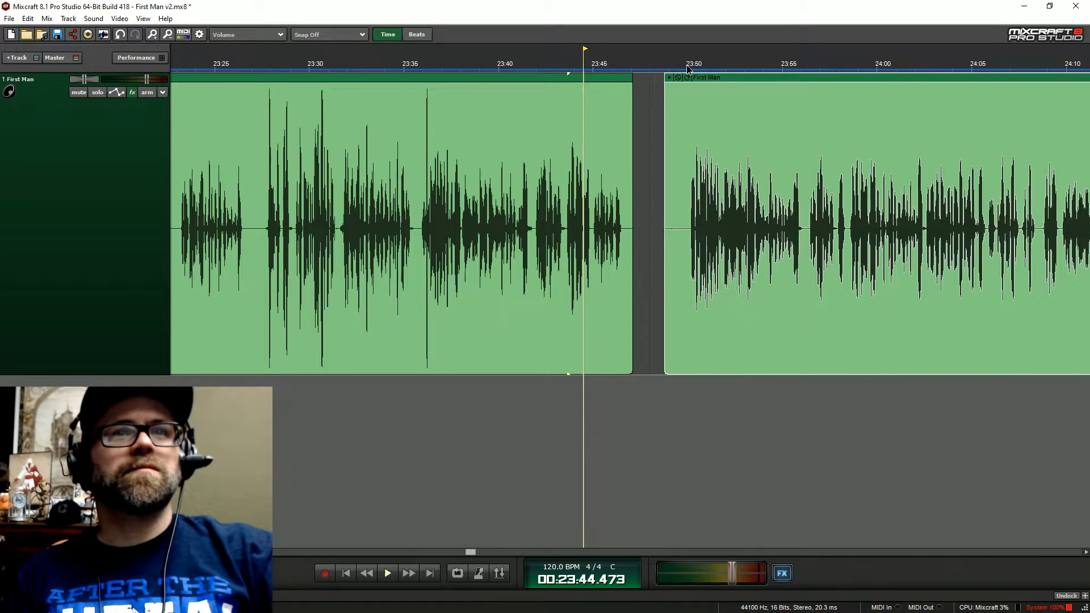
left_click(687, 69)
key("space")
left_click(423, 65)
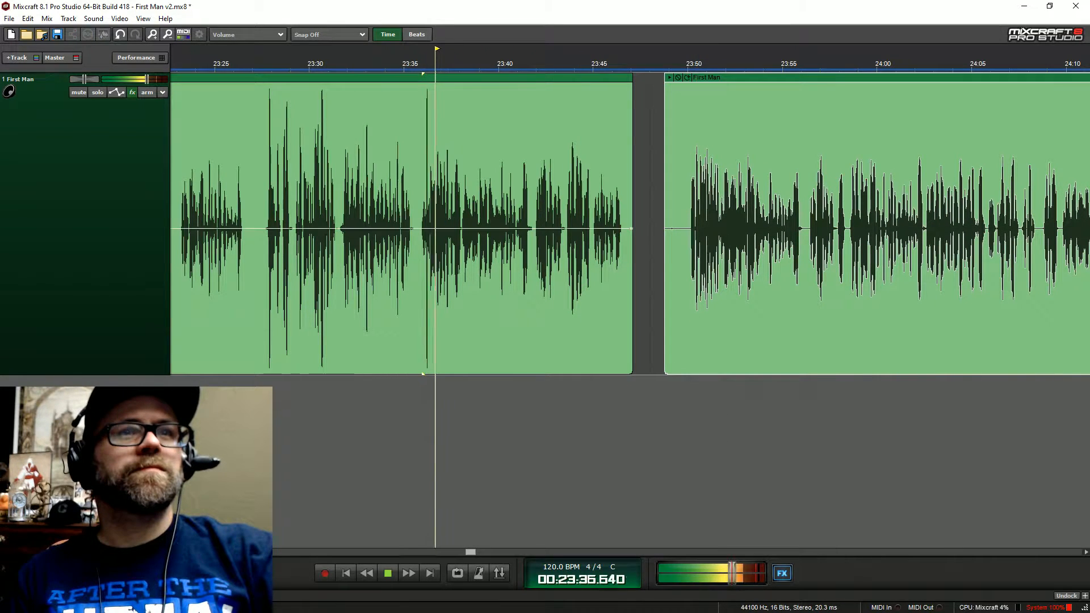
key("space")
left_click_drag(631, 126, 416, 260)
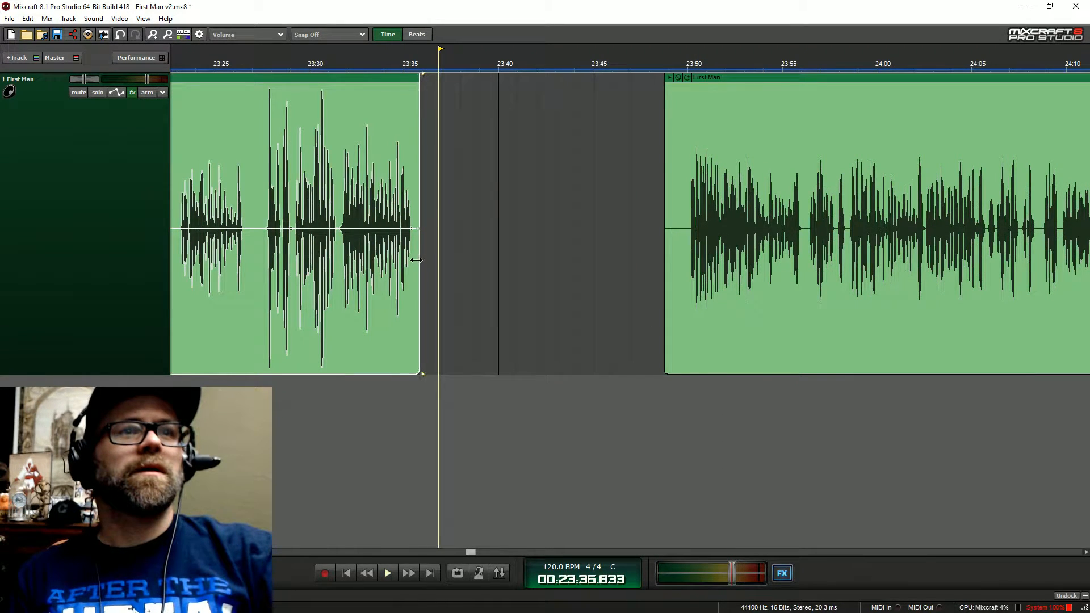
- Trim the silent start of the clip near 23:49, move it to about 23:36 after the preceding clip, and audition and tighten the join
left_click_drag(666, 102, 688, 114)
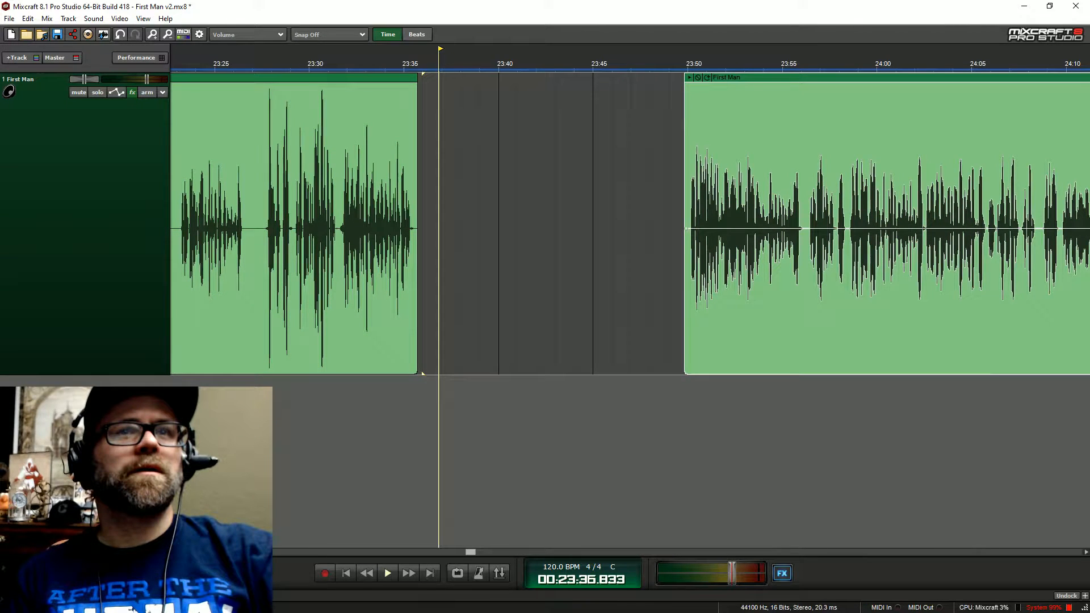
left_click_drag(716, 78, 465, 72)
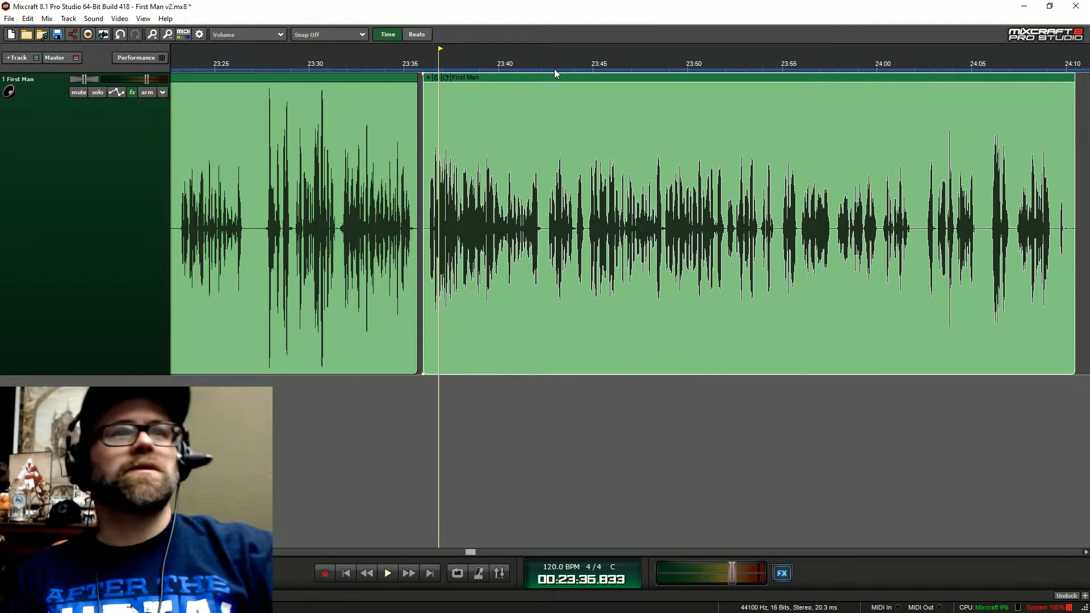
left_click_drag(560, 77, 564, 79)
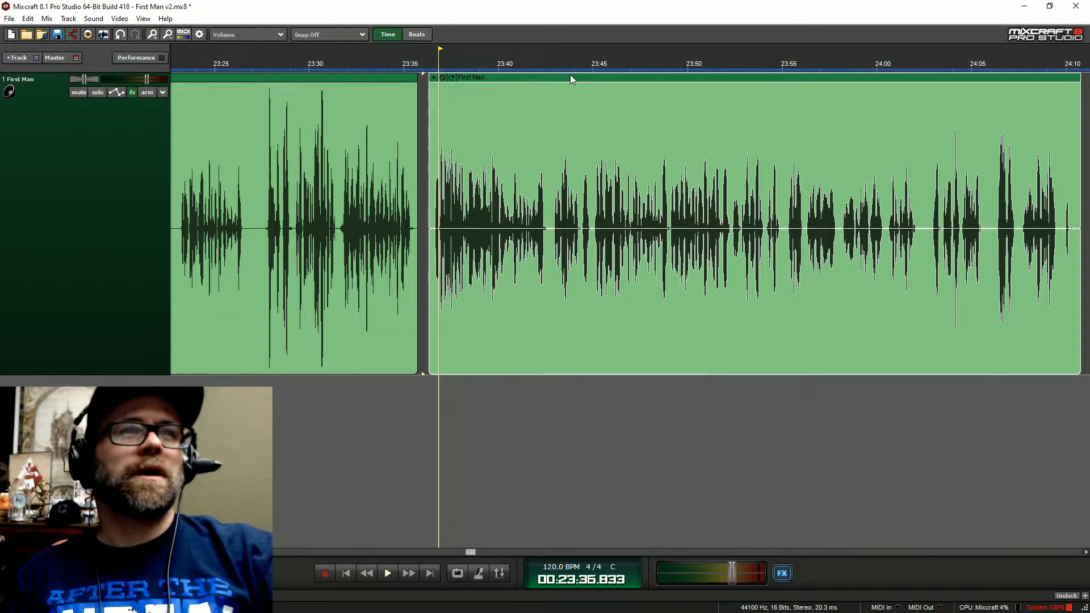
left_click(402, 63)
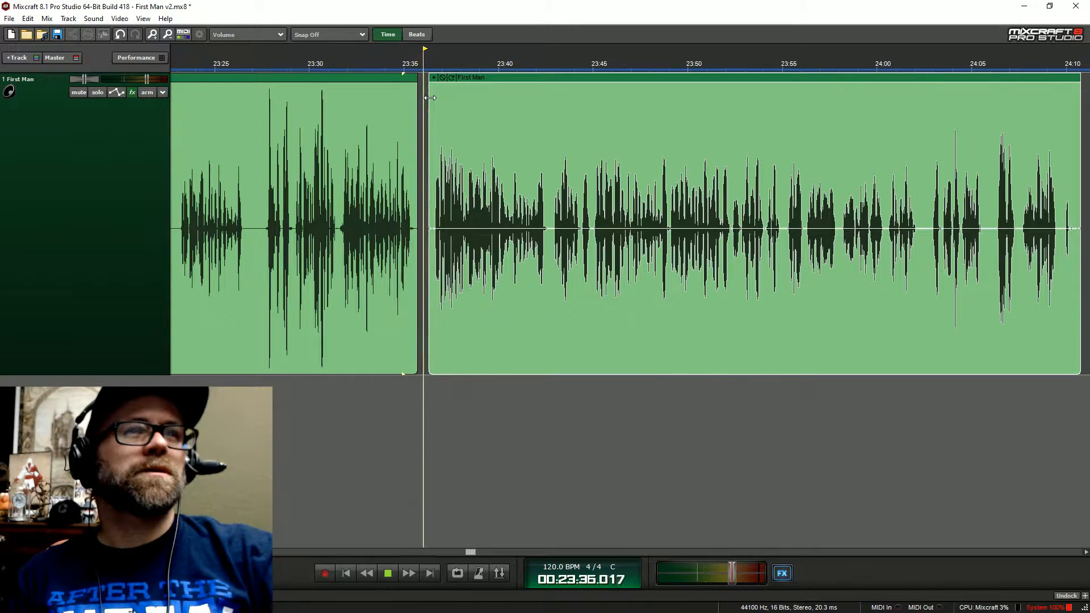
key("space")
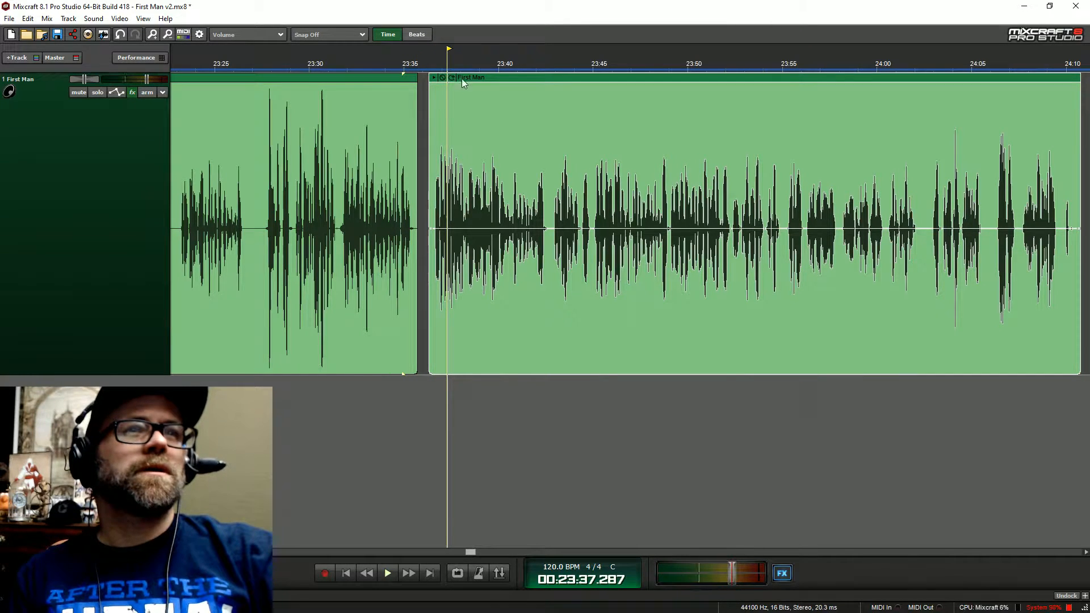
left_click_drag(464, 83, 421, 103)
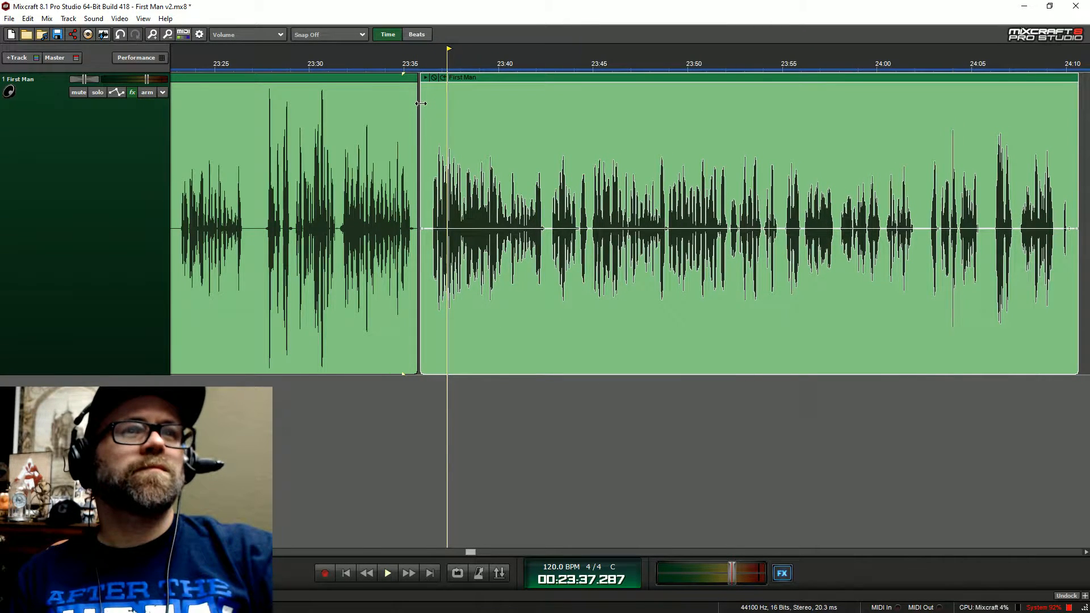
- Move the clip at about 24:24 back to about 24:11 and play the audio on both sides of the join
scroll(631, 227, "right", 3)
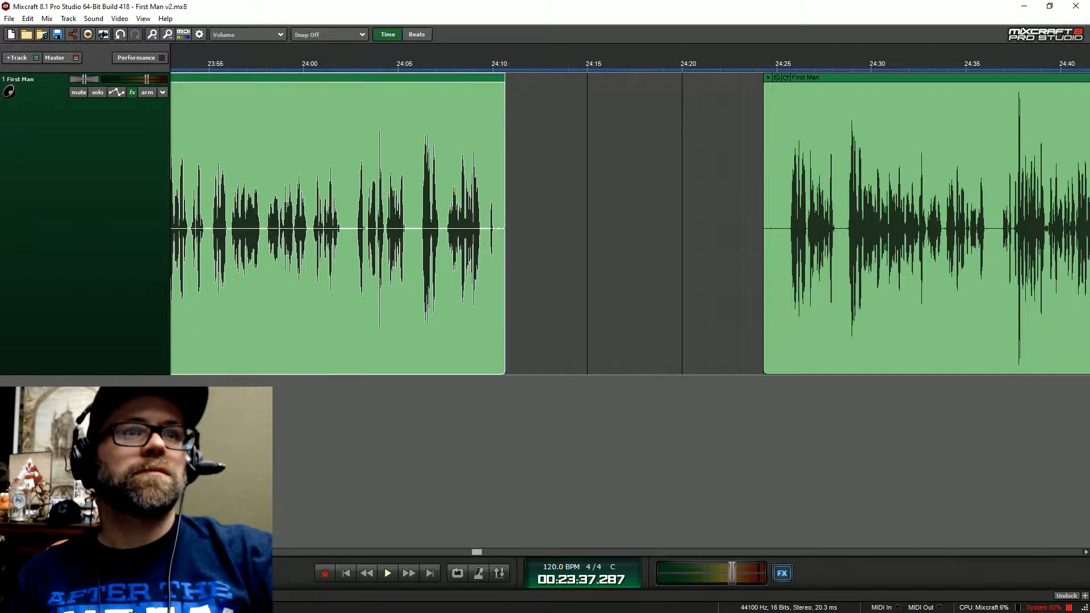
left_click_drag(803, 77, 558, 76)
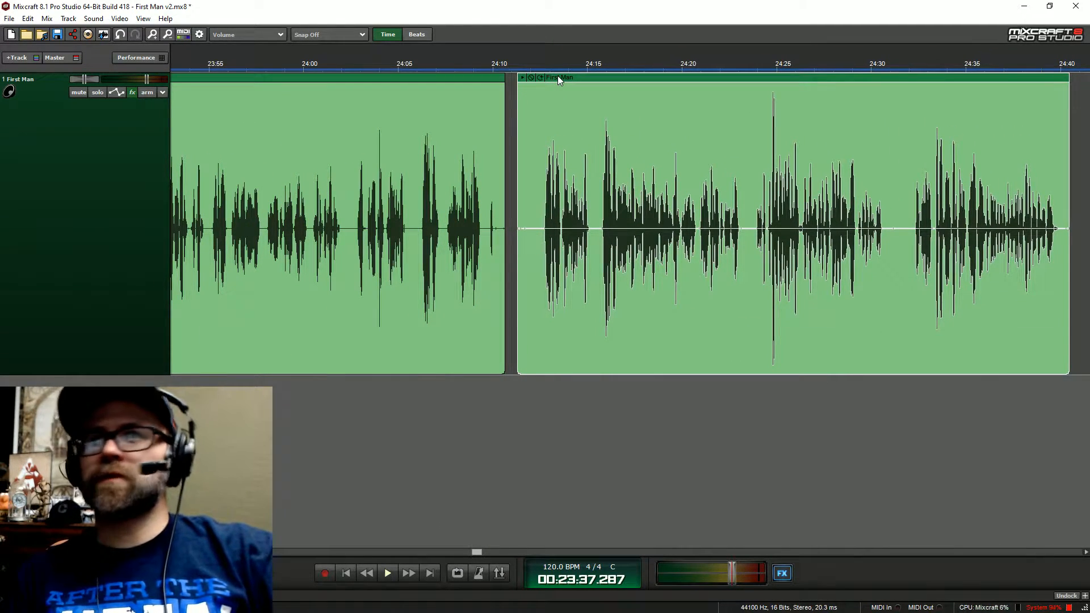
left_click(537, 62)
key("space")
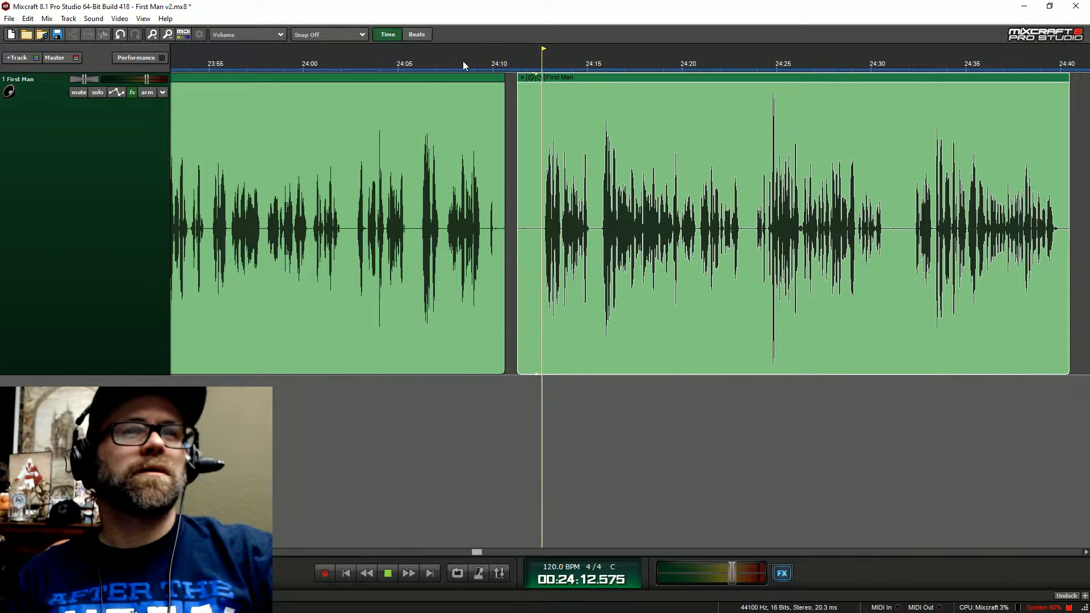
left_click(426, 62)
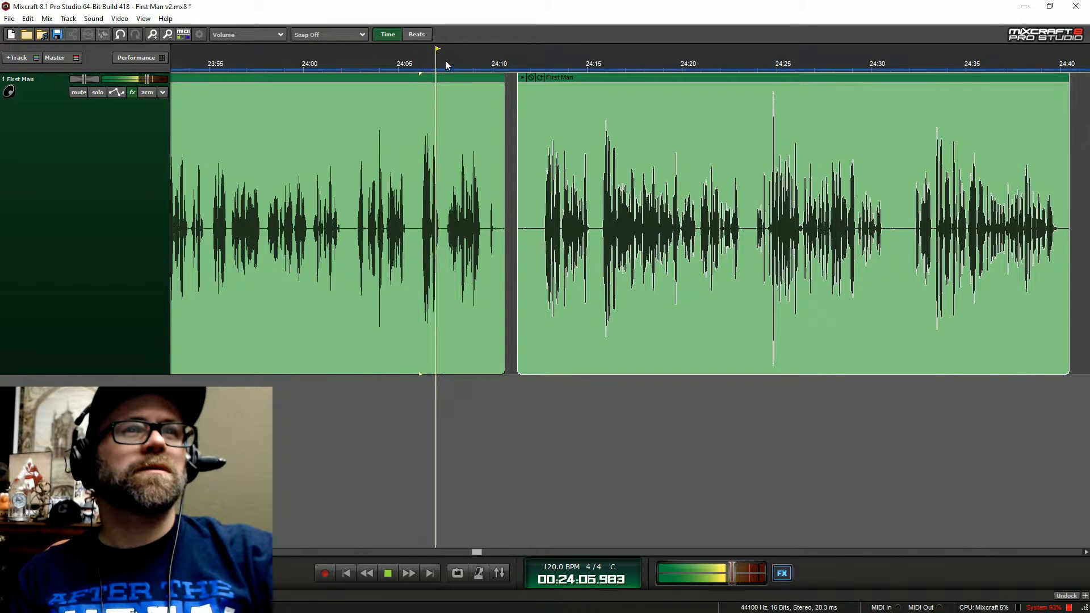
left_click(360, 67)
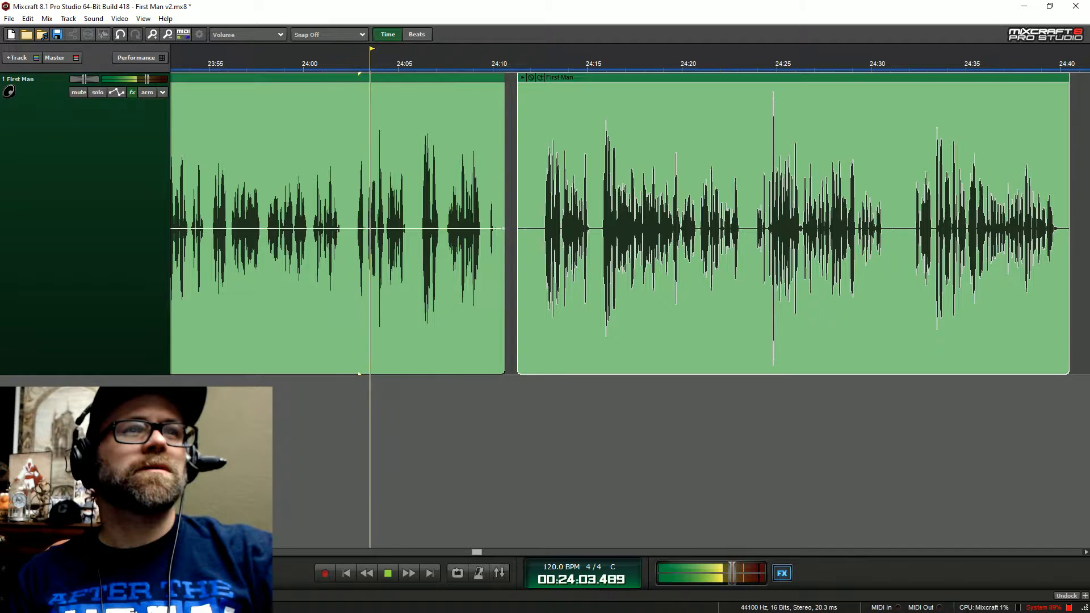
- Trim the preceding clip's end to about 24:02, move the following clip up against it, and audition the transition
left_click(551, 142)
left_click_drag(503, 99, 353, 168)
left_click_drag(568, 76, 395, 76)
left_click(460, 75)
left_click(317, 70)
key("space")
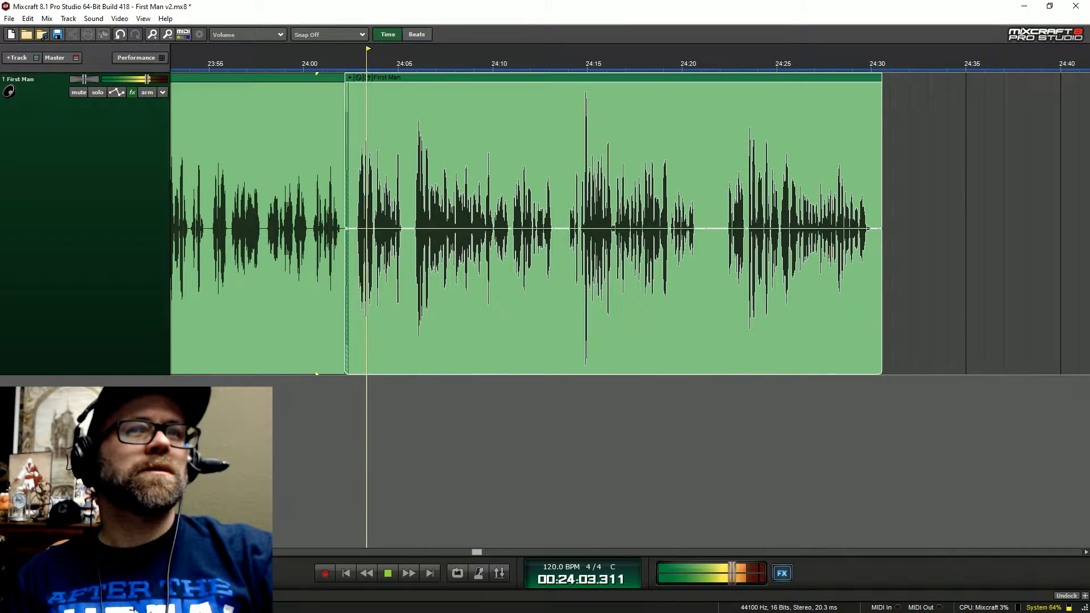
key("space")
- Select all clips after the gap, starting near 25:43, and move them together to about 24:31 behind the preceding clip
scroll(625, 227, "right", 3)
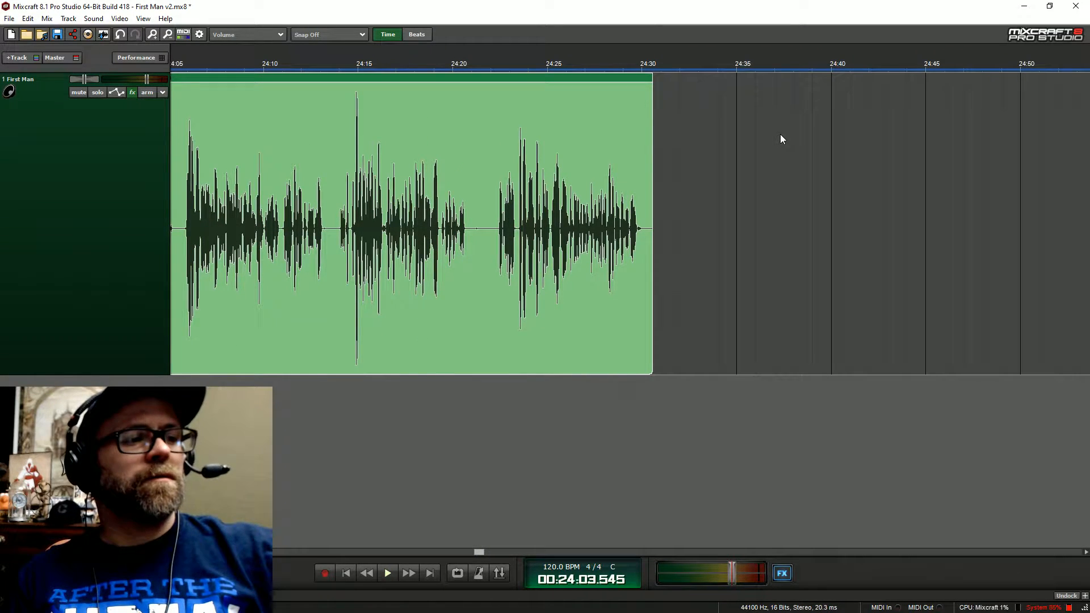
scroll(781, 134, "down", 3)
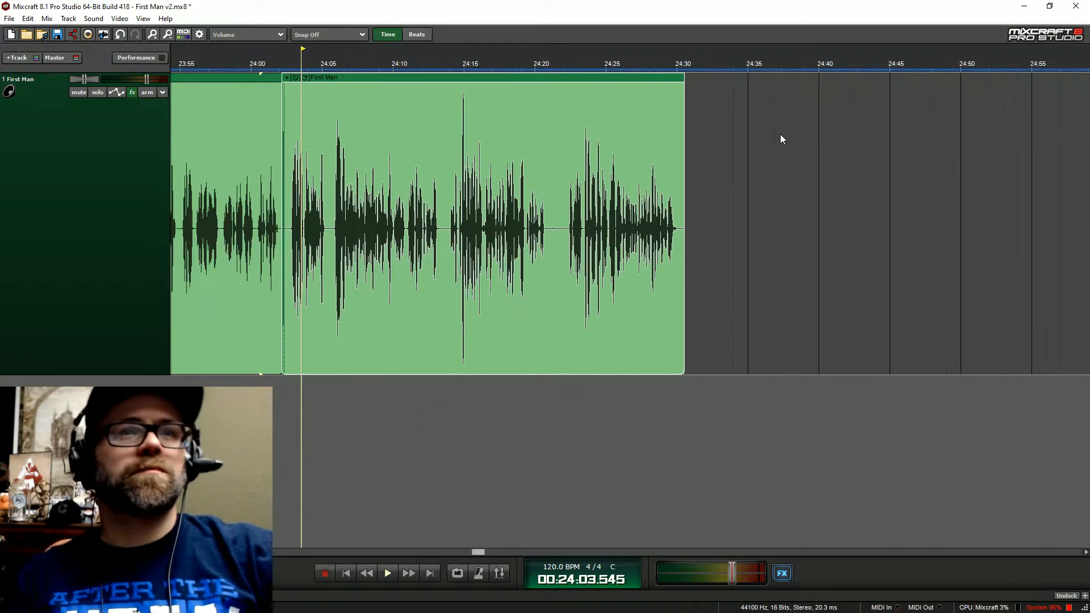
scroll(785, 142, "right", 5)
left_click_drag(694, 119, 1023, 120)
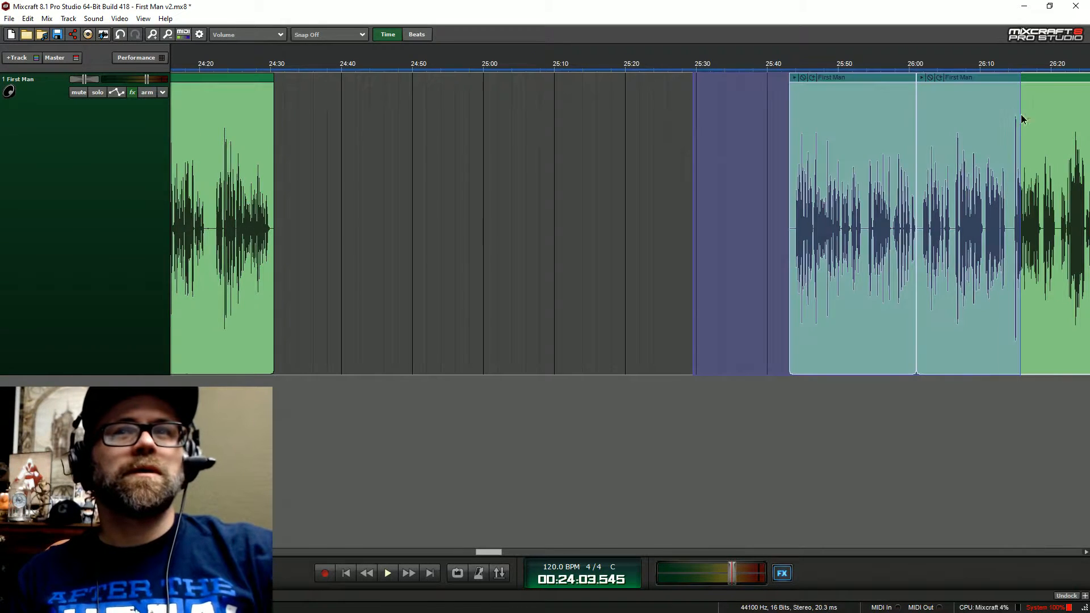
key("Delete")
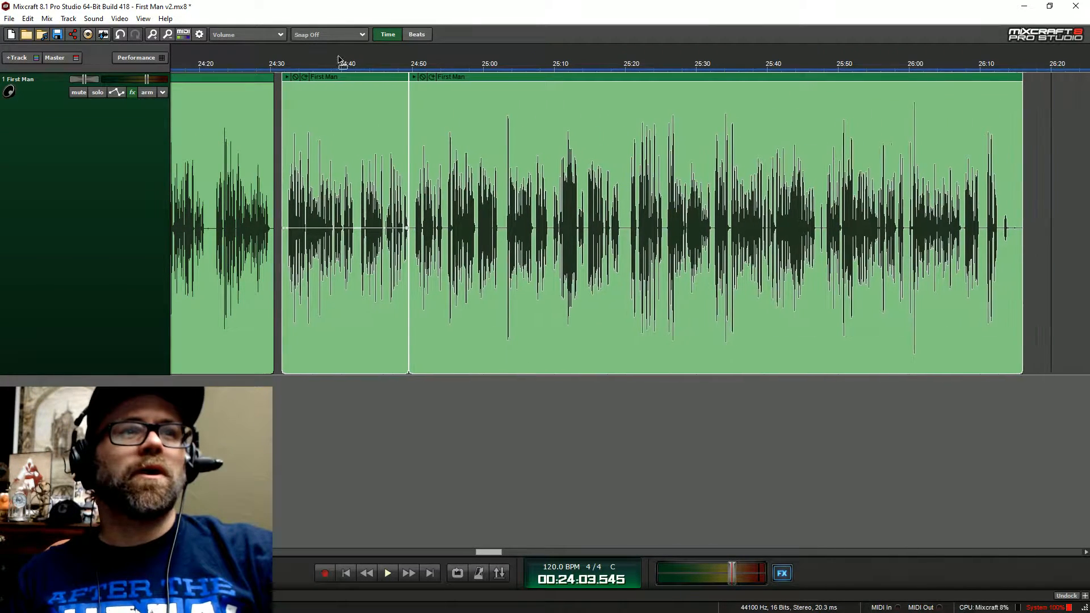
scroll(630, 228, "left", 5)
- Audition the audio around the 24:31 join, split the preceding clip at about 24:20.6, and delete the part after the split
left_click(629, 62)
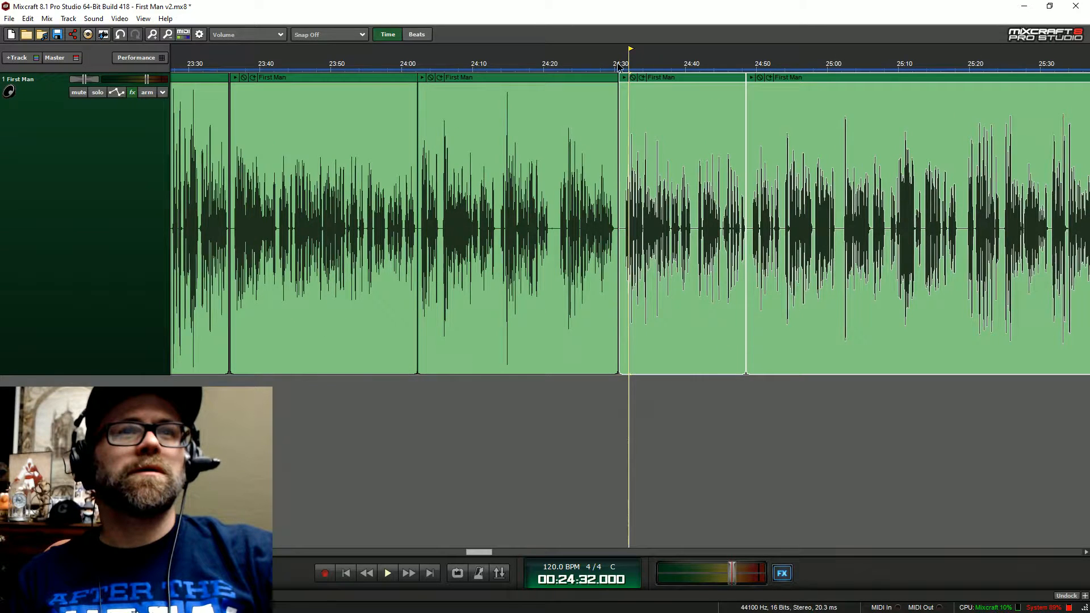
key("space")
scroll(630, 62, "up", 4)
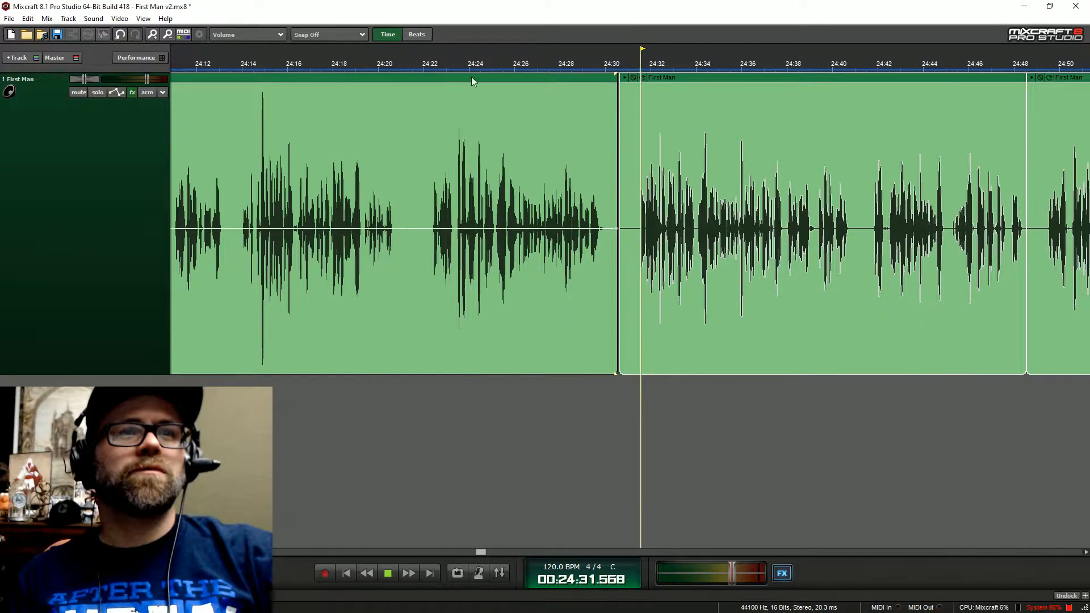
left_click(428, 67)
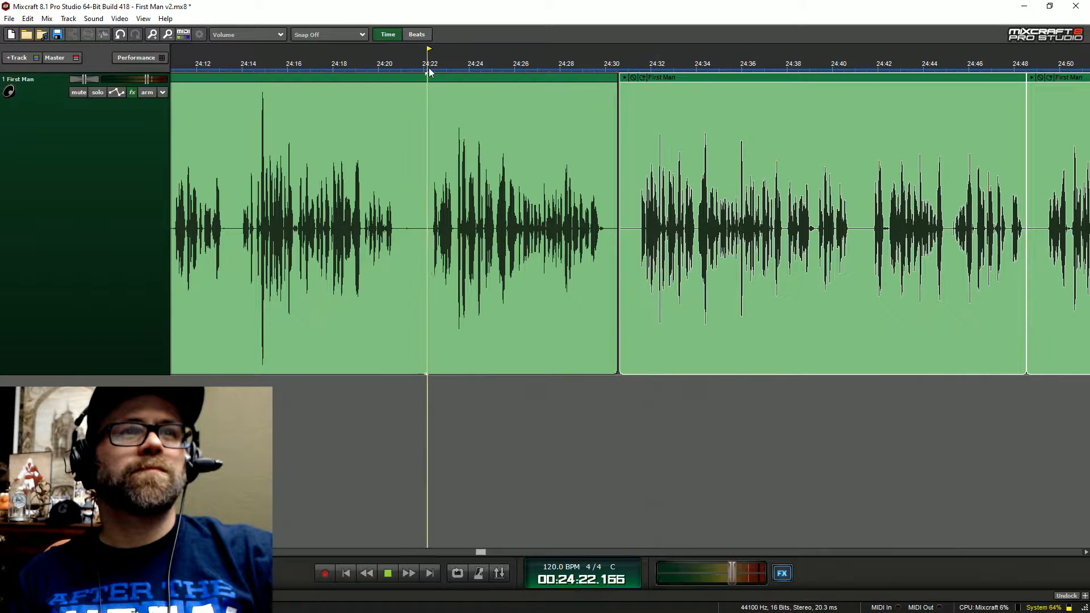
left_click(370, 67)
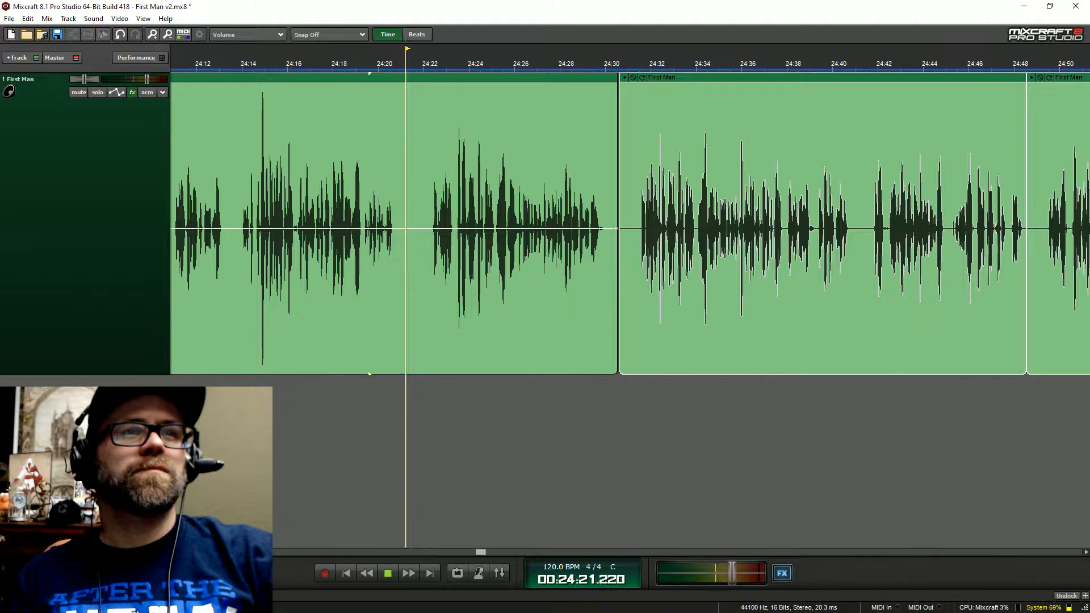
key("space")
key("s")
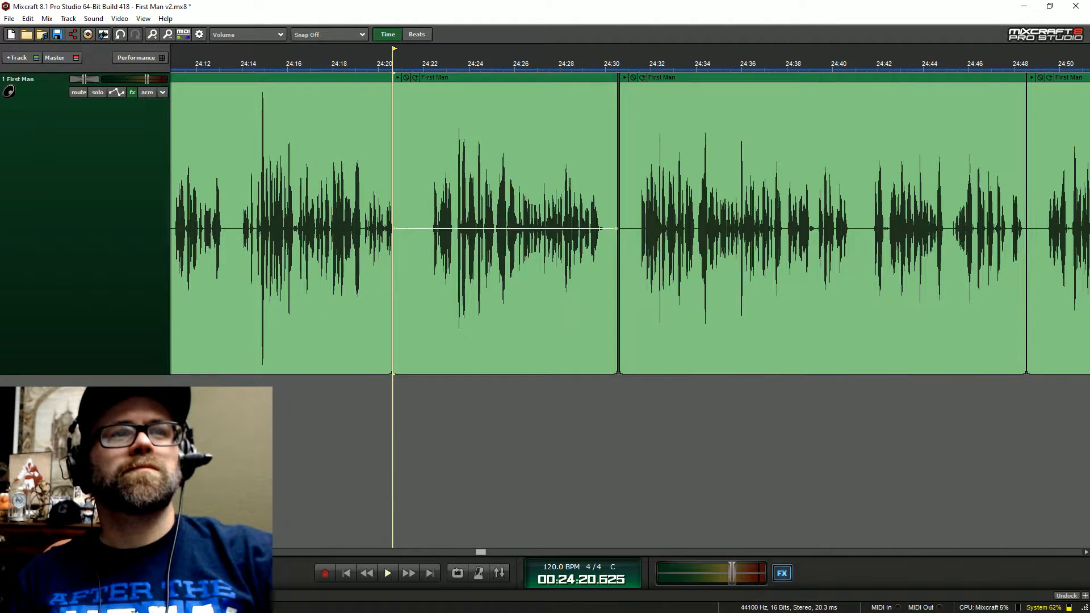
left_click(464, 199)
key("Delete")
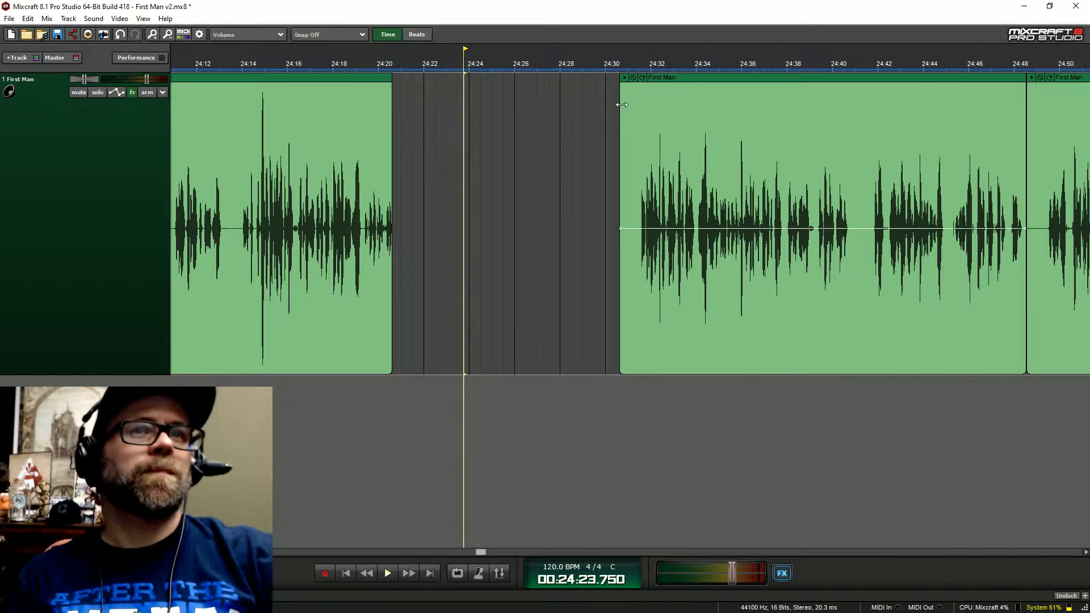
- Trim the silent start of the clip after the gap, move it to about 24:21, and bring the following clip to about 24:41
left_click_drag(622, 104, 442, 76)
left_click(379, 63)
key("space")
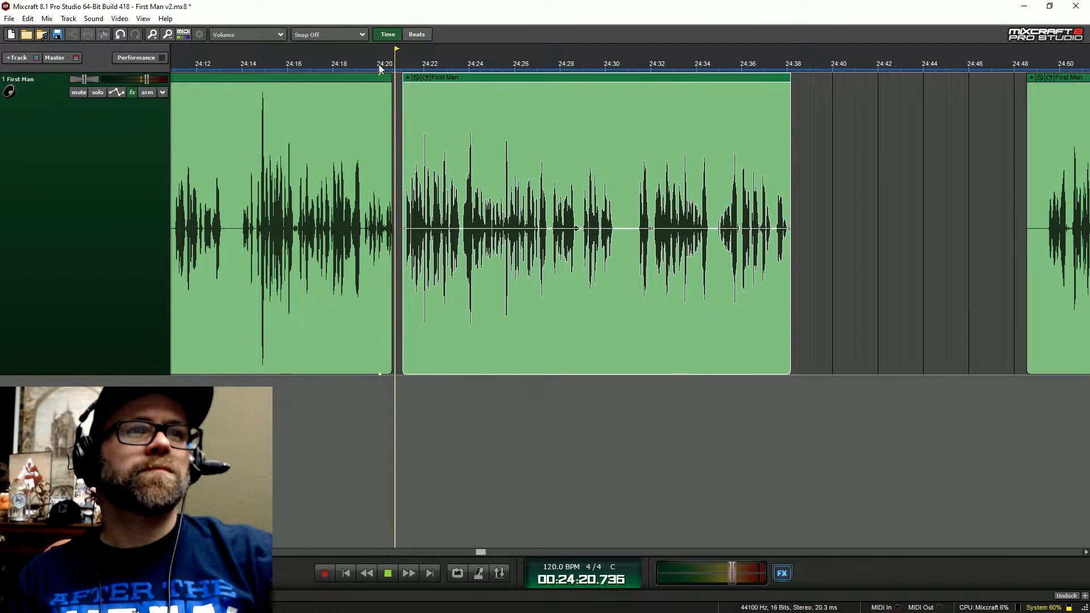
left_click_drag(1039, 77, 796, 86)
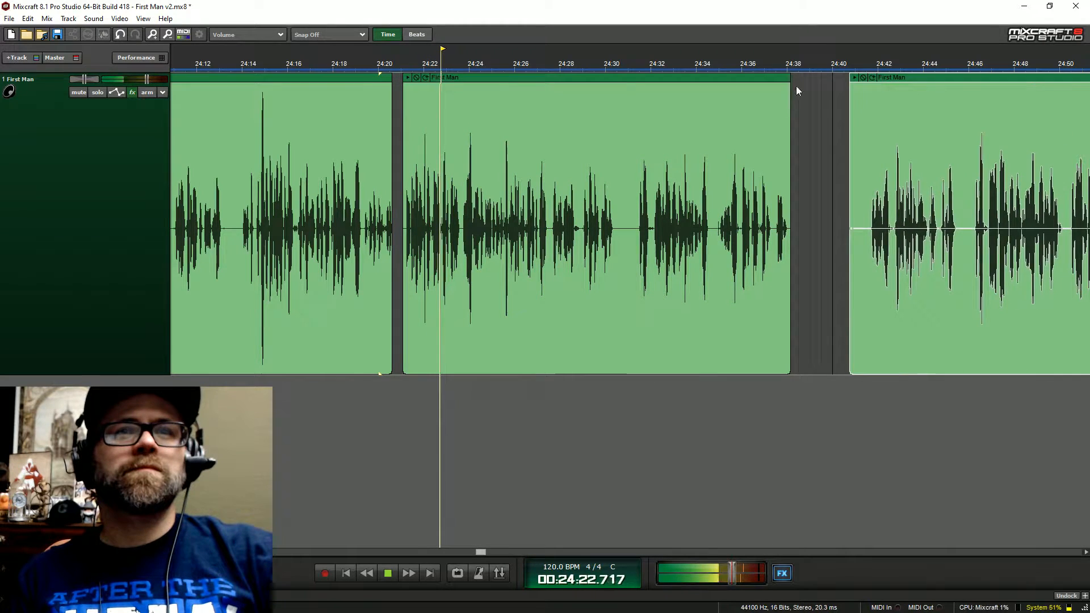
key("space")
- Shift the clip after the 24:20 cut slightly later to leave a short pause, and play the transition
left_click_drag(603, 77, 611, 78)
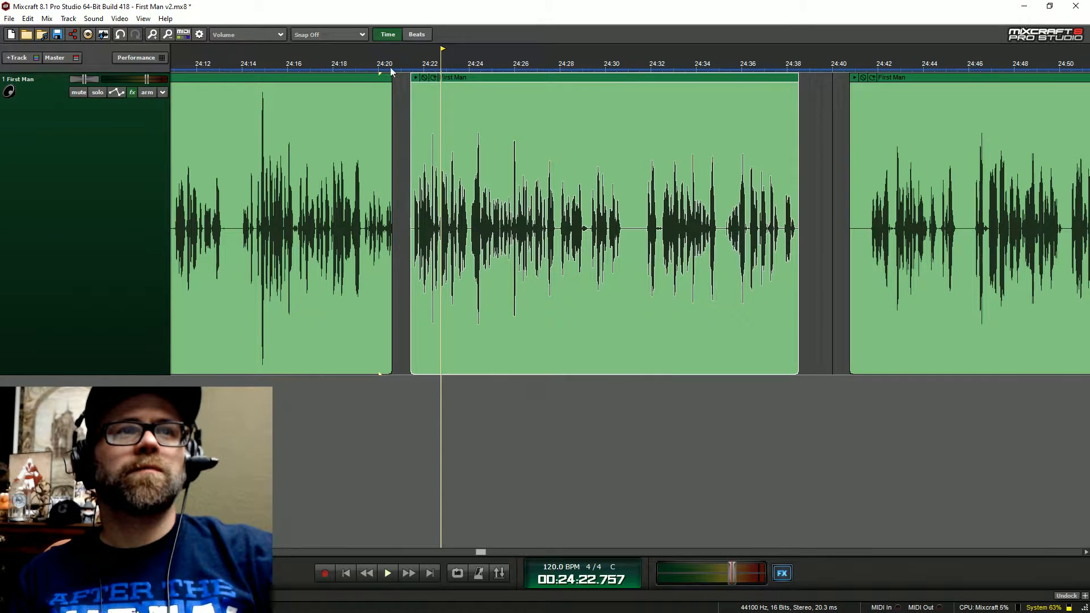
left_click(392, 71)
key("space")
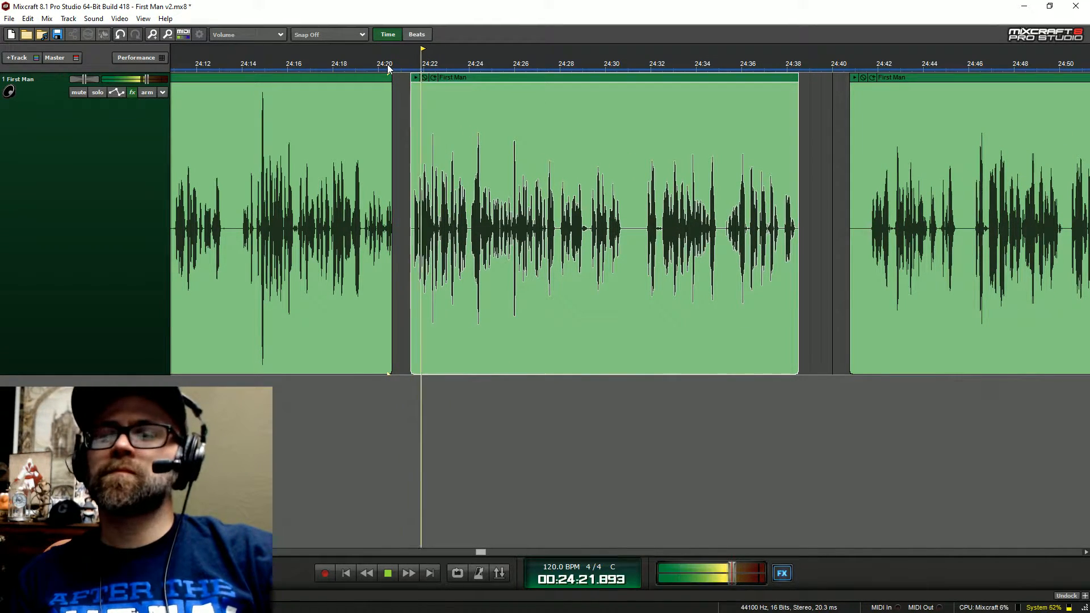
key("space")
- Move the last clip in view back to about 24:39 and play the closing section of the clip before it
left_click_drag(902, 80, 864, 80)
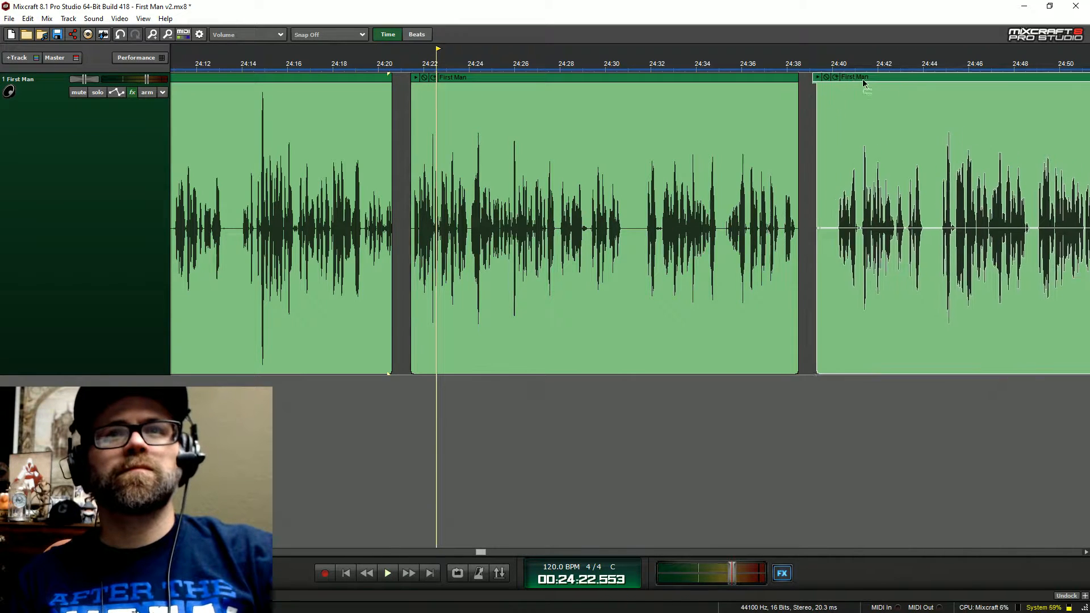
left_click(833, 66)
key("space")
left_click(720, 64)
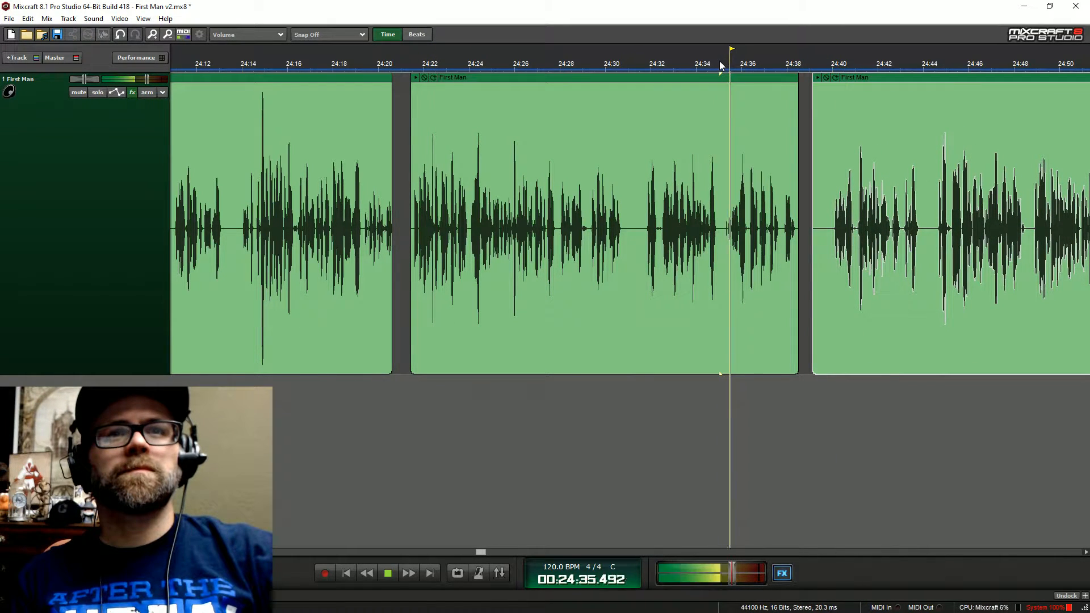
left_click(792, 150)
key("space")
- Trim the middle clip's end to about 24:35, move the following clip up against it, and audition the join
left_click_drag(746, 211, 721, 256)
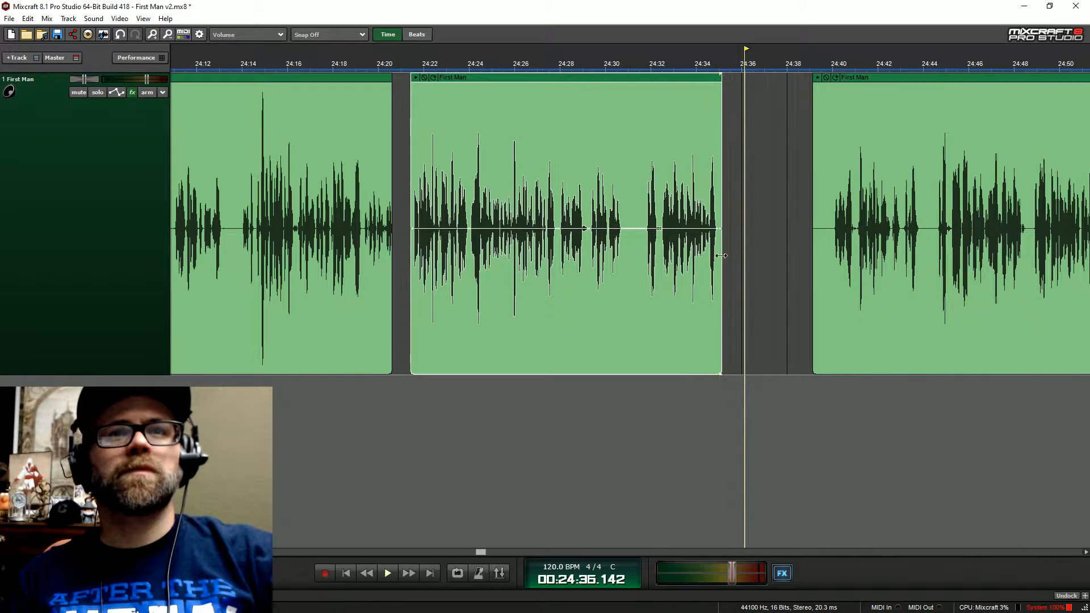
left_click_drag(818, 80, 724, 80)
left_click(709, 62)
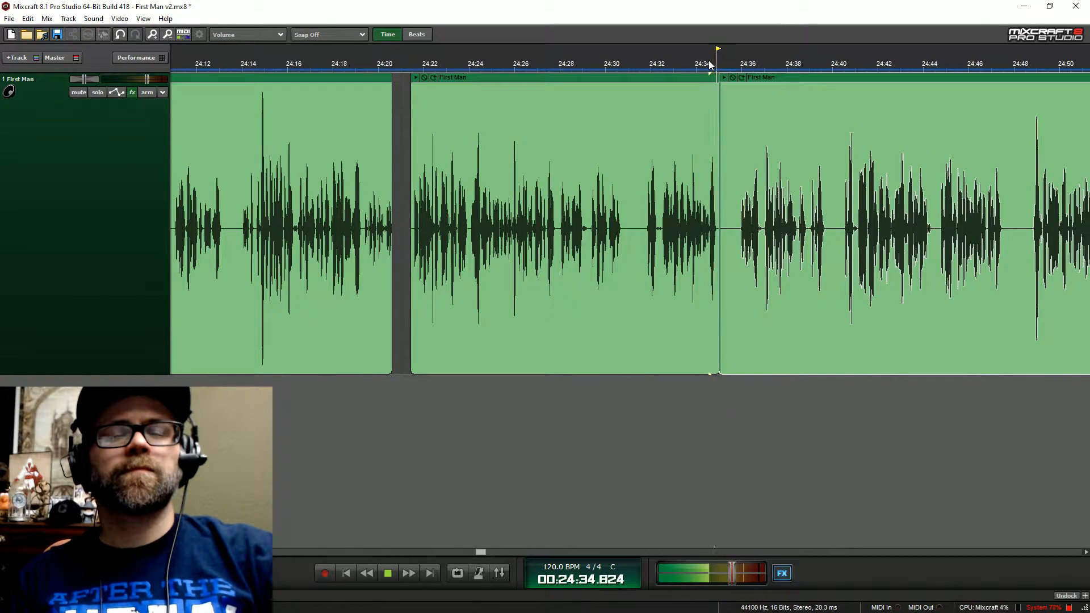
key("space")
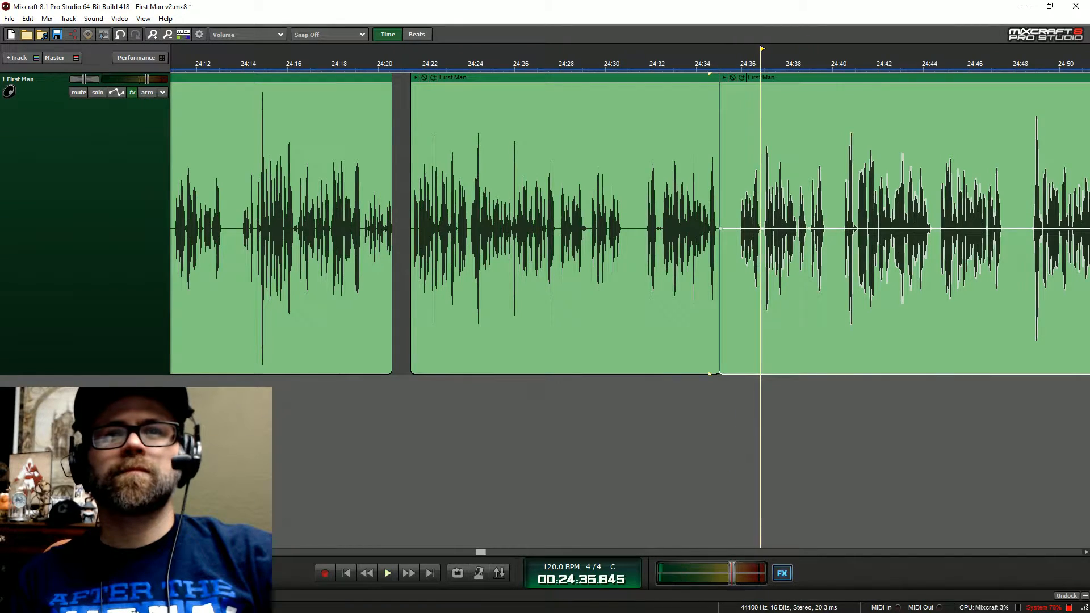
- Select all clips after the long gap, starting near 32:50, and move them together to about 26:06
scroll(630, 221, "down", 10)
scroll(770, 164, "down", 3)
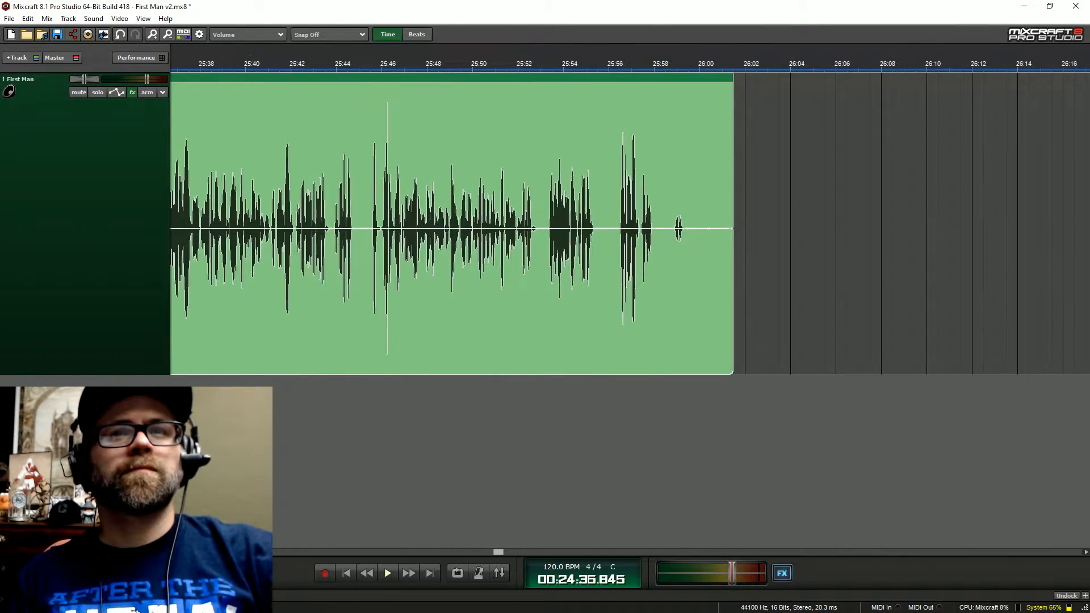
scroll(770, 164, "down", 5)
scroll(771, 161, "down", 6)
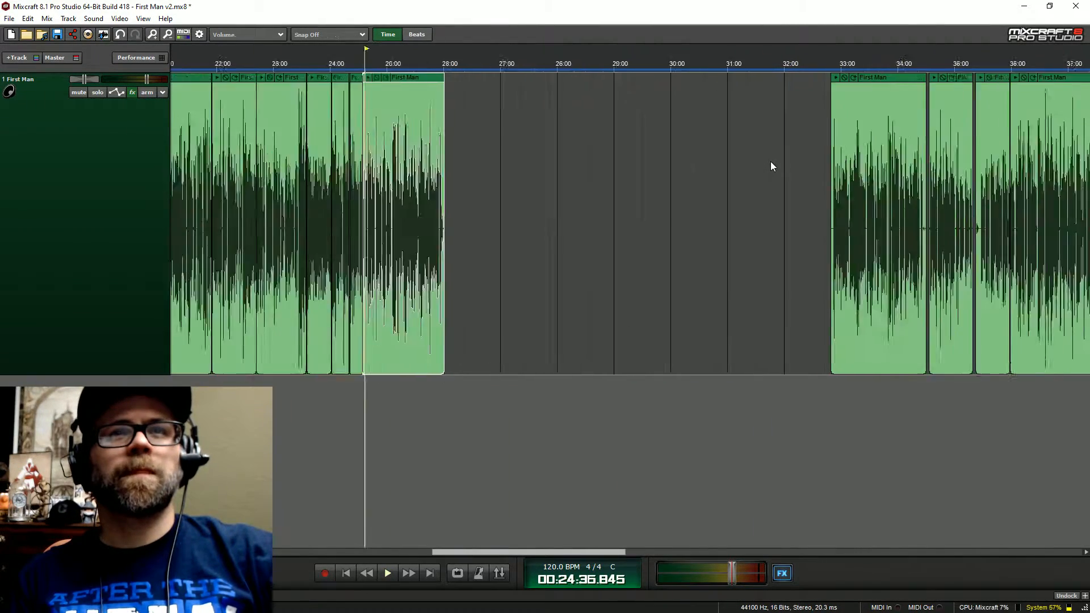
left_click_drag(722, 97, 1072, 145)
left_click_drag(807, 62, 577, 61)
left_click(578, 60)
- Play the opening of the clip at about 26:06 and the closing phrases of the clip before it
scroll(731, 115, "up", 8)
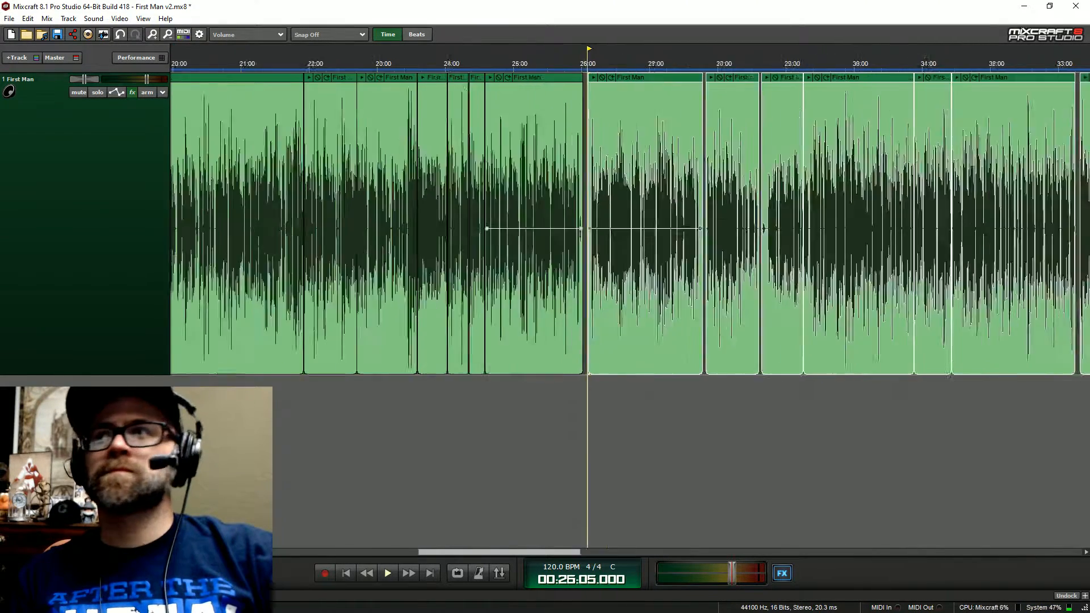
left_click(756, 67)
key("space")
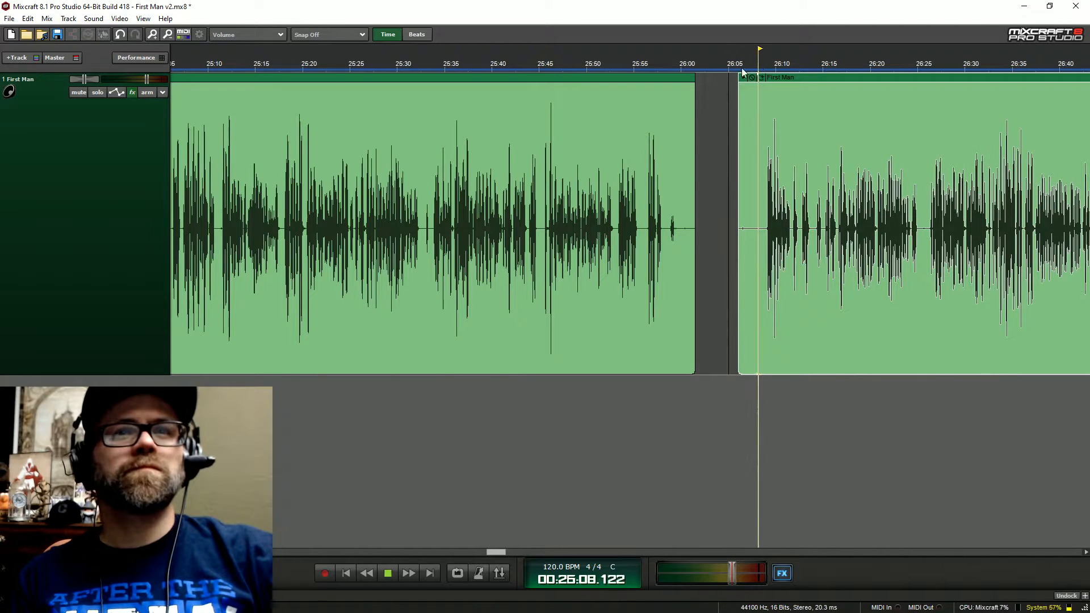
left_click(539, 67)
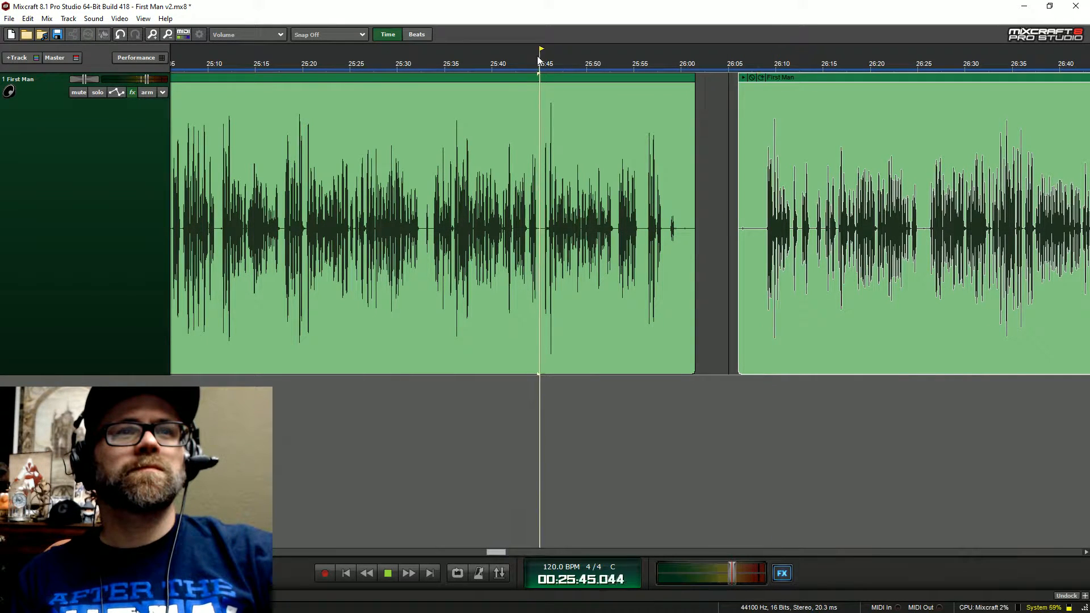
left_click(643, 67)
key("space")
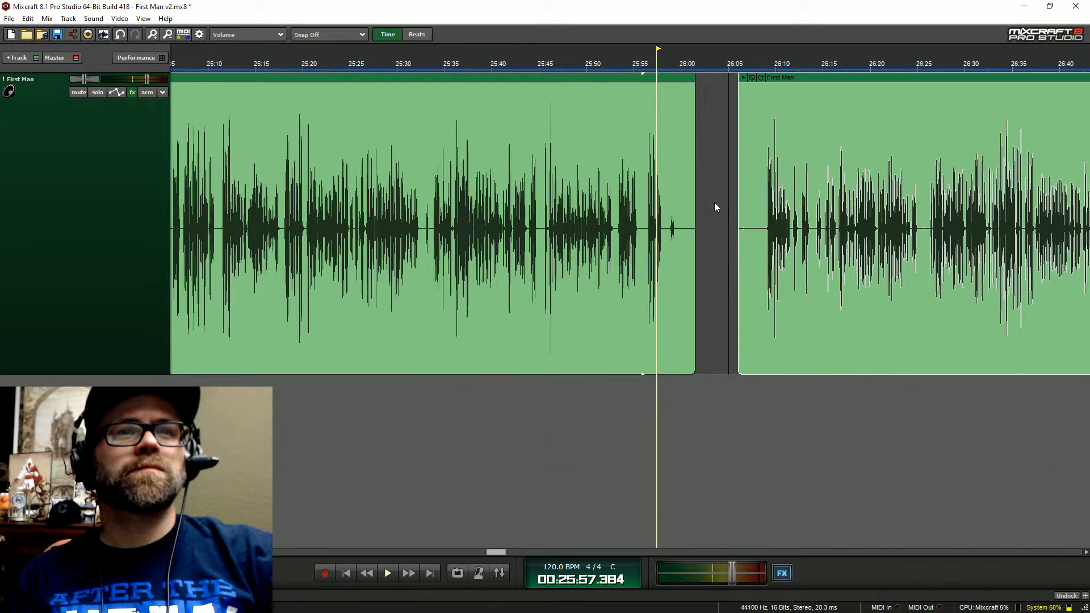
- Trim the earlier clip's end to about 25:55 and the following clip's start to about 26:09
scroll(715, 202, "up", 2)
left_click_drag(657, 186, 492, 278)
left_click_drag(791, 106, 875, 169)
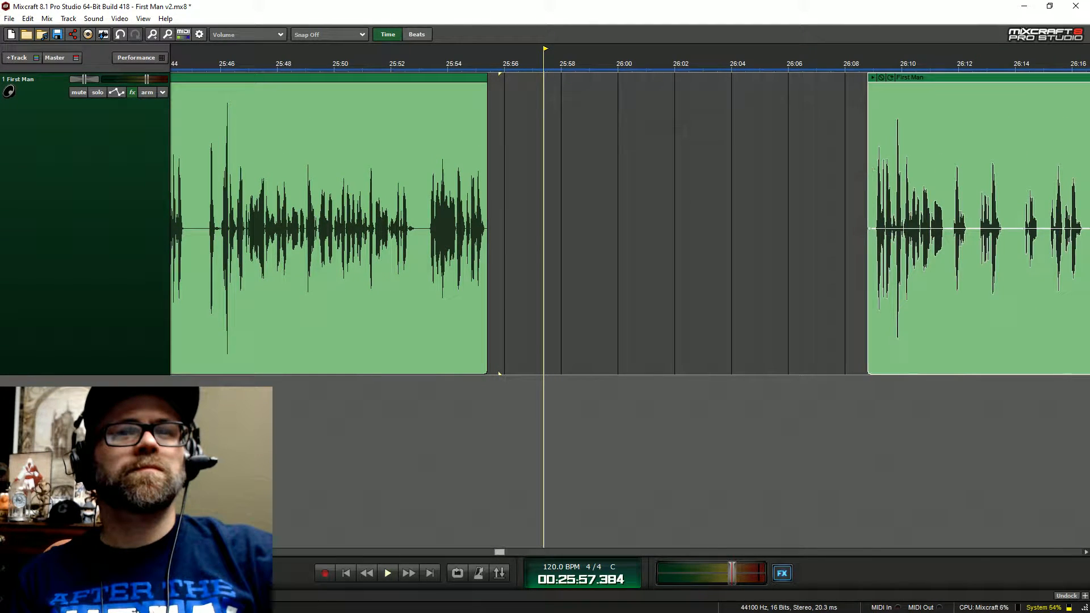
- Move the trimmed following clip back to about 25:56, leaving a short pause, and audition the join
left_click_drag(918, 85, 543, 77)
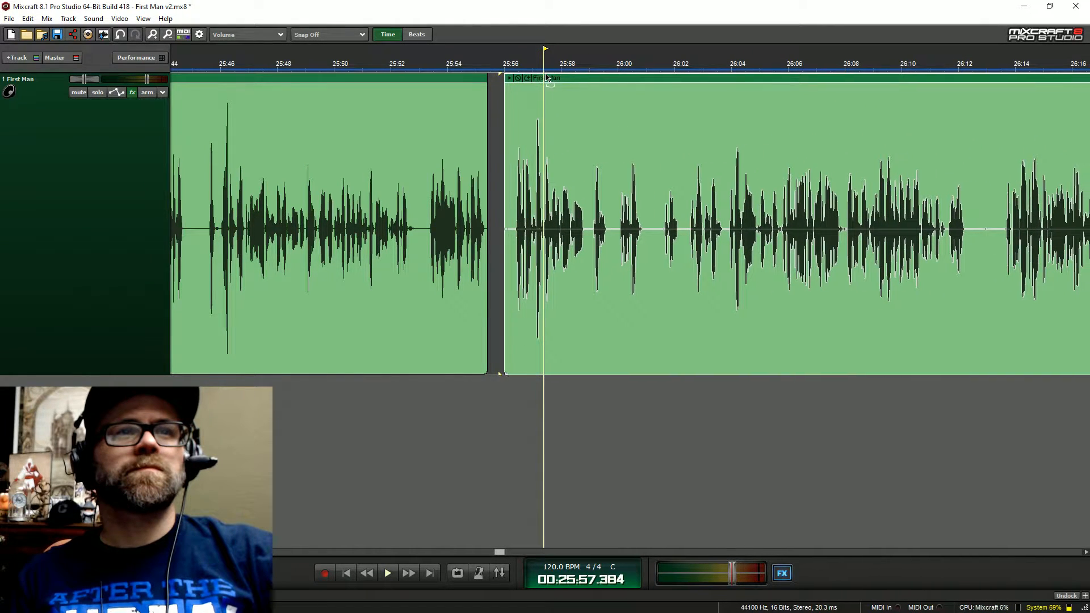
left_click(458, 64)
key("space")
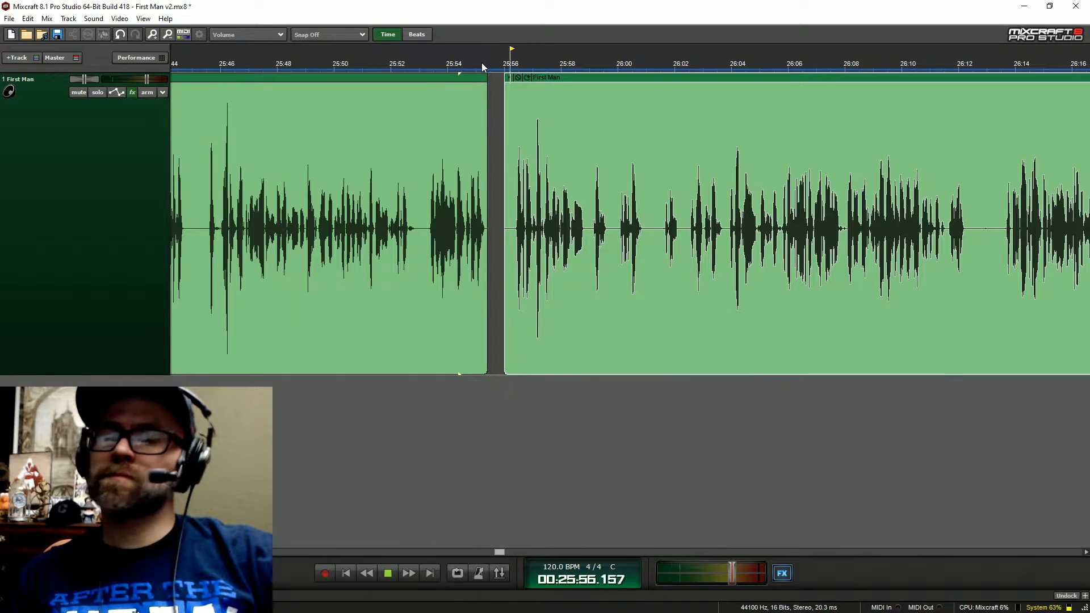
scroll(499, 74, "down", 2)
key("space")
- Move the clip starting near 27:50 back to about 27:35 and play its opening
scroll(667, 222, "down", 3)
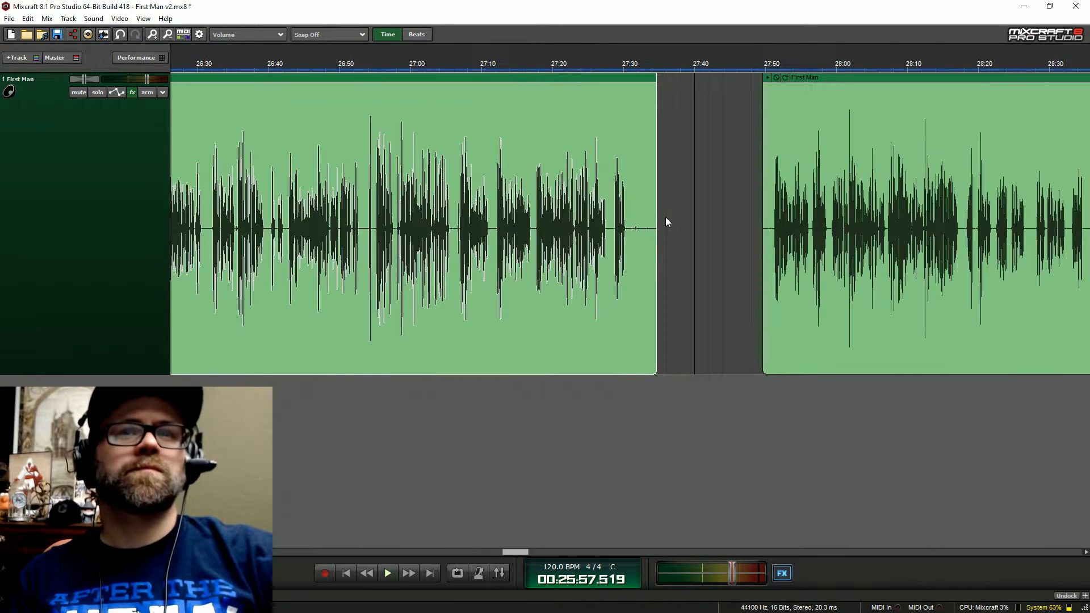
left_click_drag(810, 79, 706, 79)
left_click(669, 62)
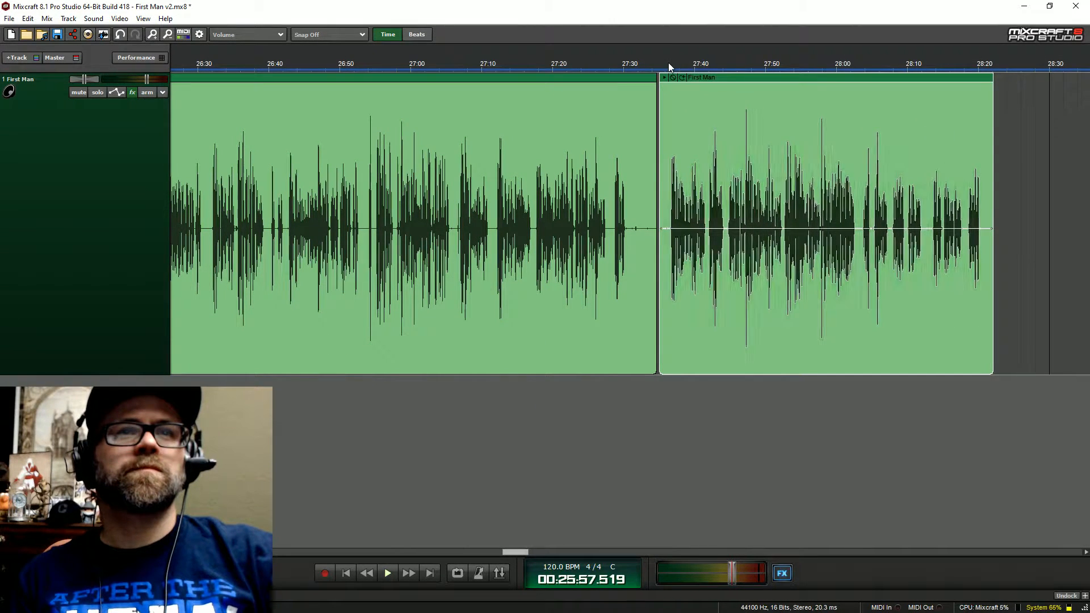
key("space")
key("space")
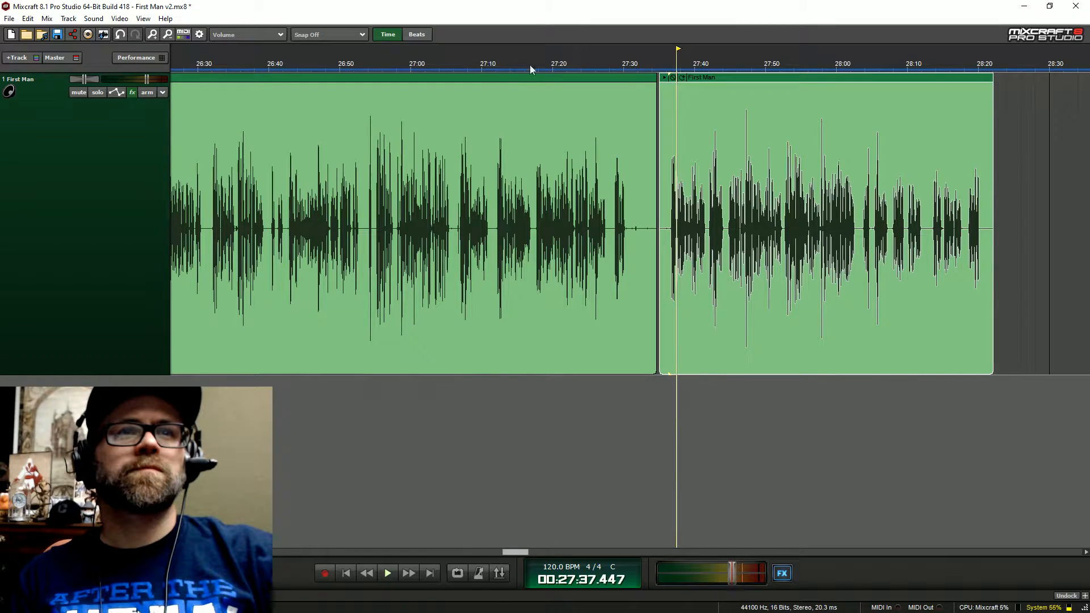
- Play the closing phrases of the clip that ends just before 27:35
left_click(498, 64)
key("space")
left_click(608, 66)
scroll(609, 66, "up", 3)
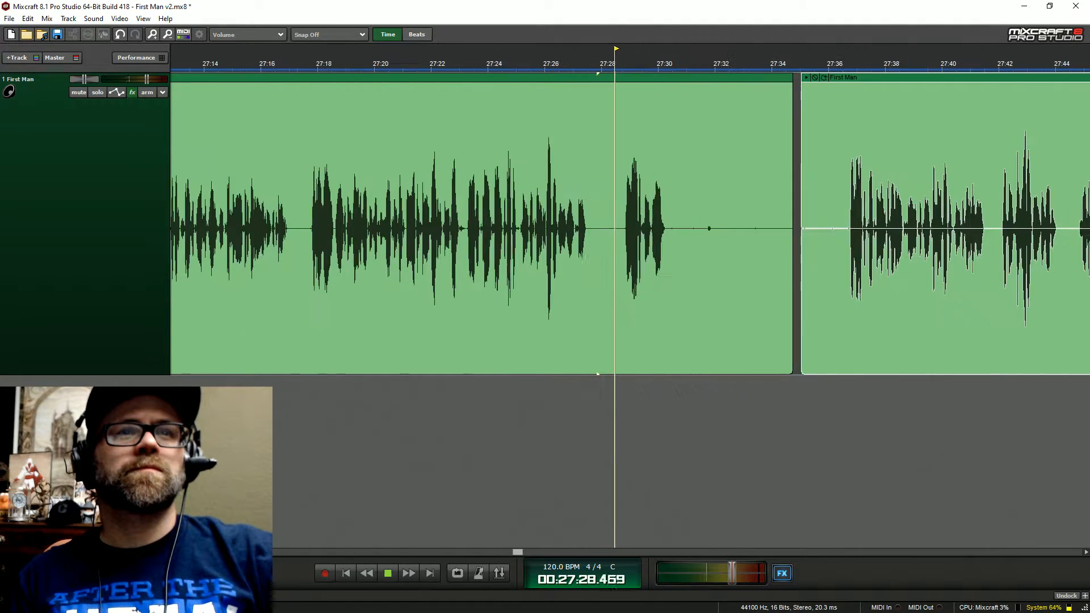
- Trim the earlier clip's end to about 27:28 and the next clip's start to about 27:36
left_click(794, 160)
left_click_drag(790, 159, 594, 213)
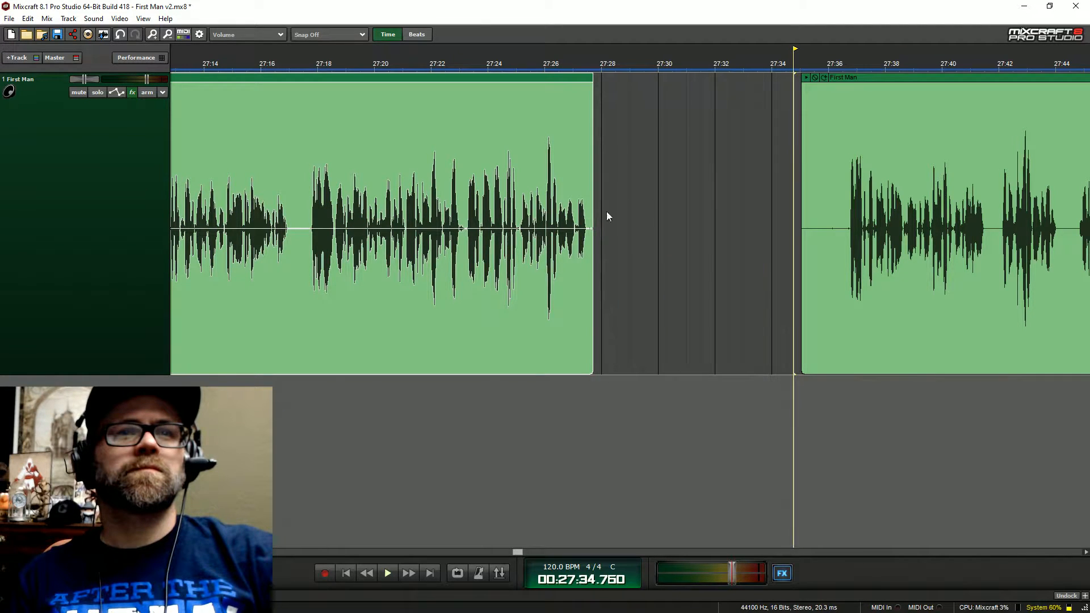
left_click_drag(804, 115, 840, 117)
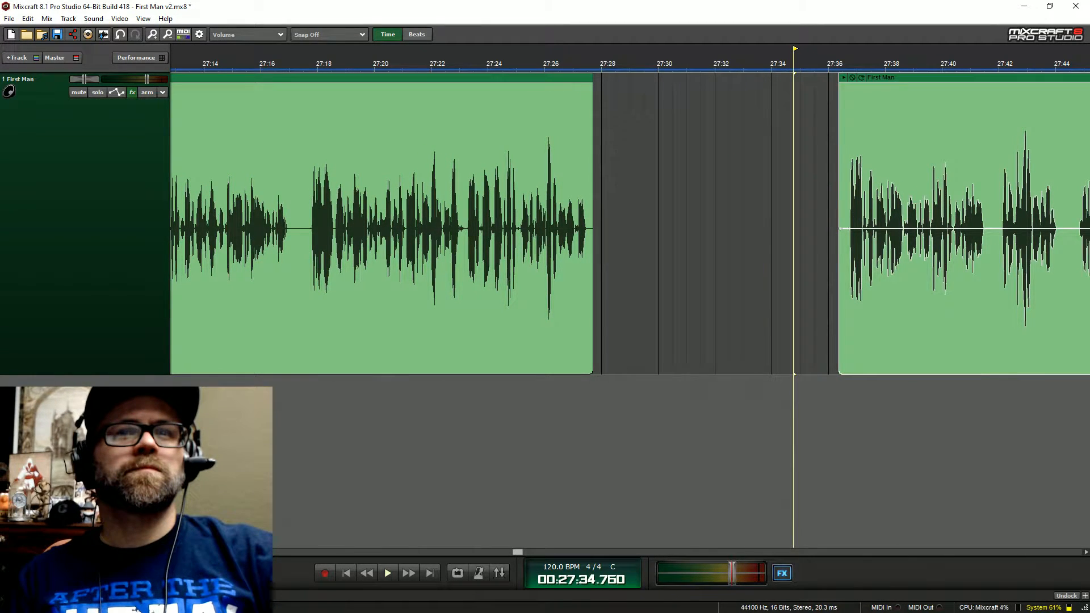
- Move the next clip back to about 27:28.5, extend its start slightly earlier, and audition the join
left_click_drag(888, 85, 664, 86)
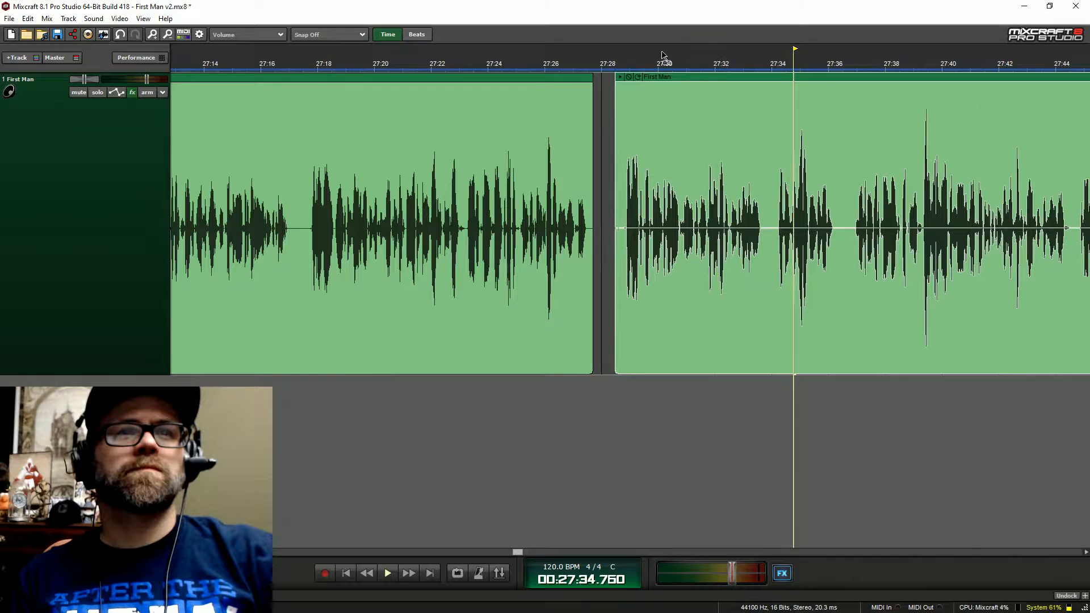
left_click(573, 63)
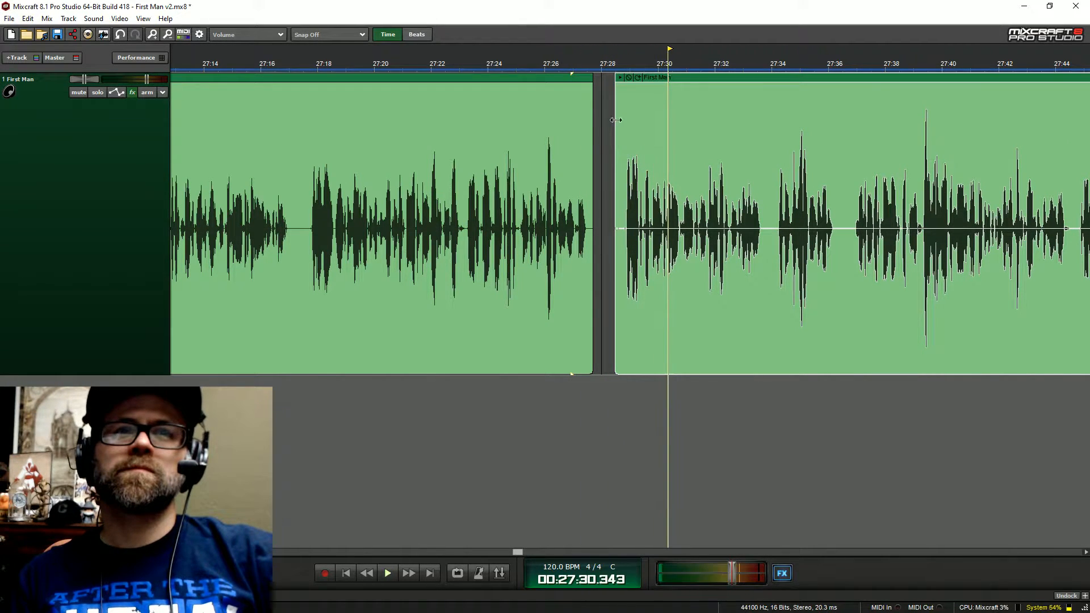
left_click_drag(616, 139, 609, 138)
key("space")
key("space")
- Move the clip starting near 28:39 back to about 28:16 and play the beginning of its speech
scroll(653, 175, "right", 8)
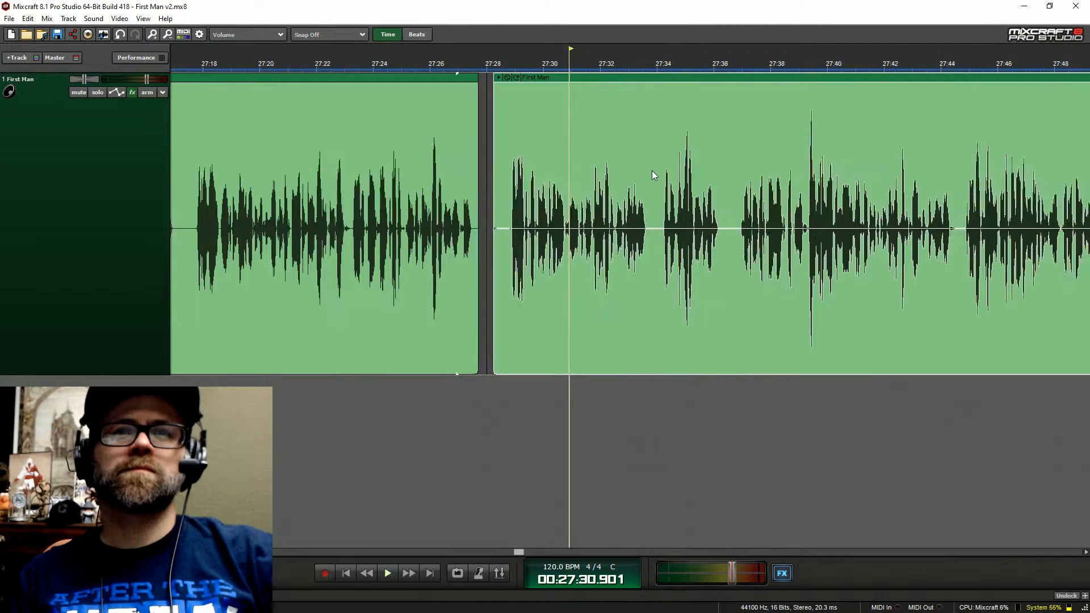
scroll(659, 227, "down", 2)
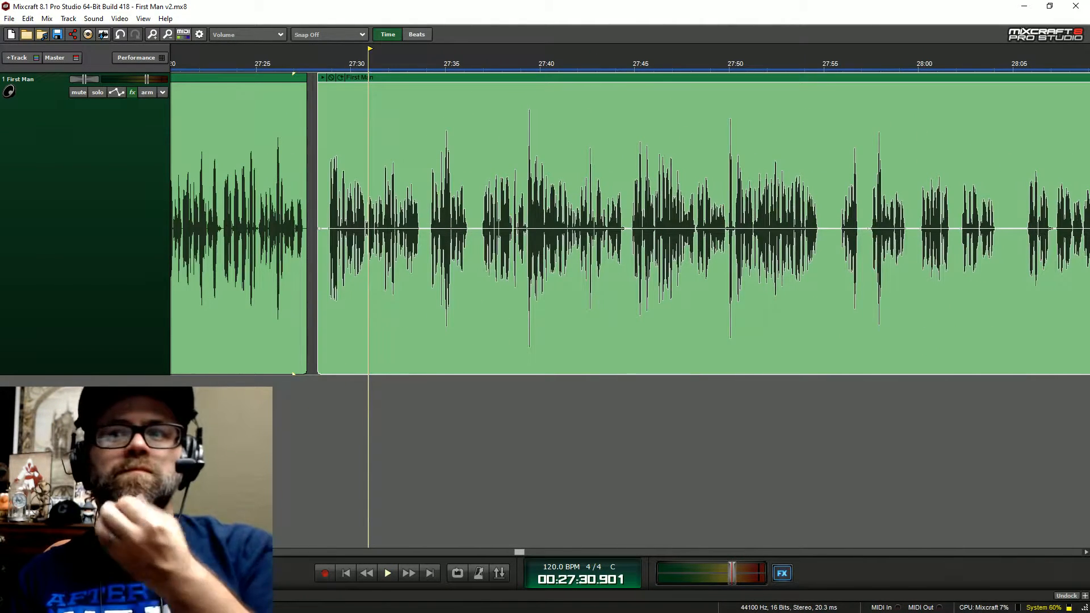
scroll(630, 227, "down", 4)
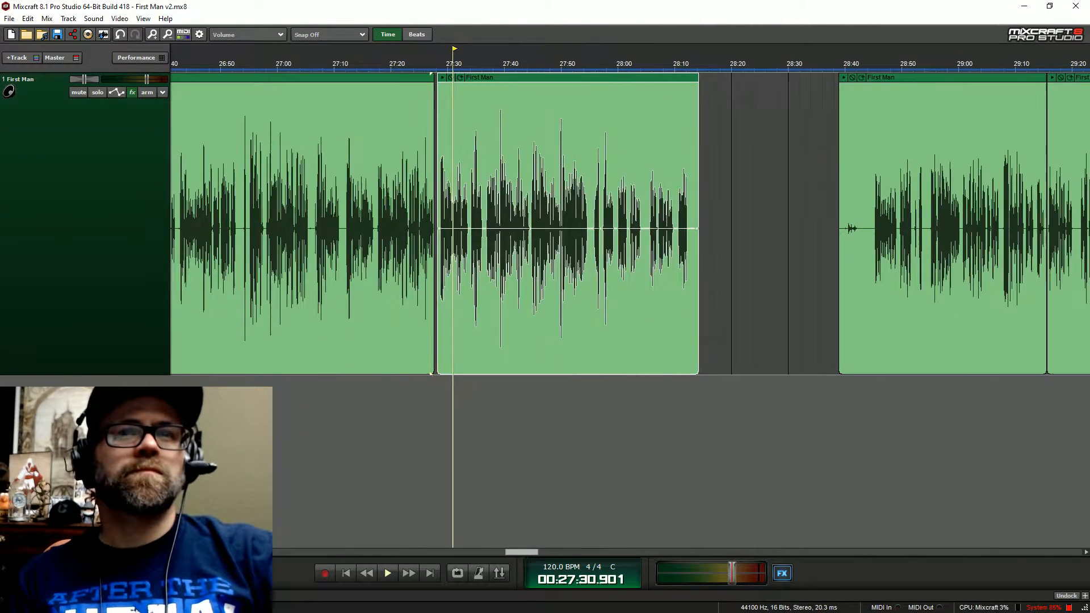
left_click_drag(881, 76, 747, 74)
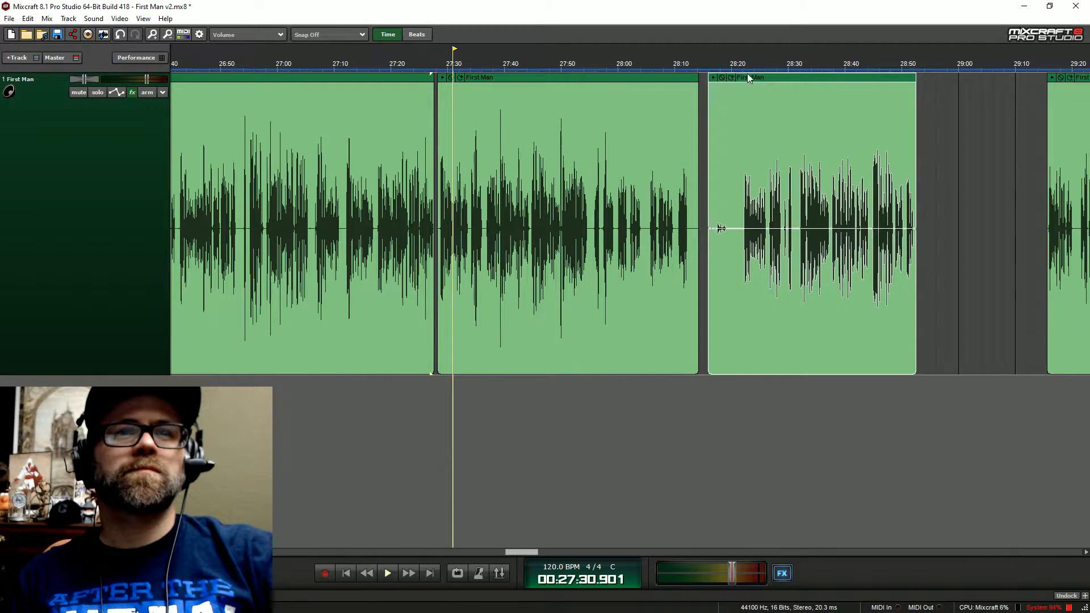
left_click(738, 64)
key("space")
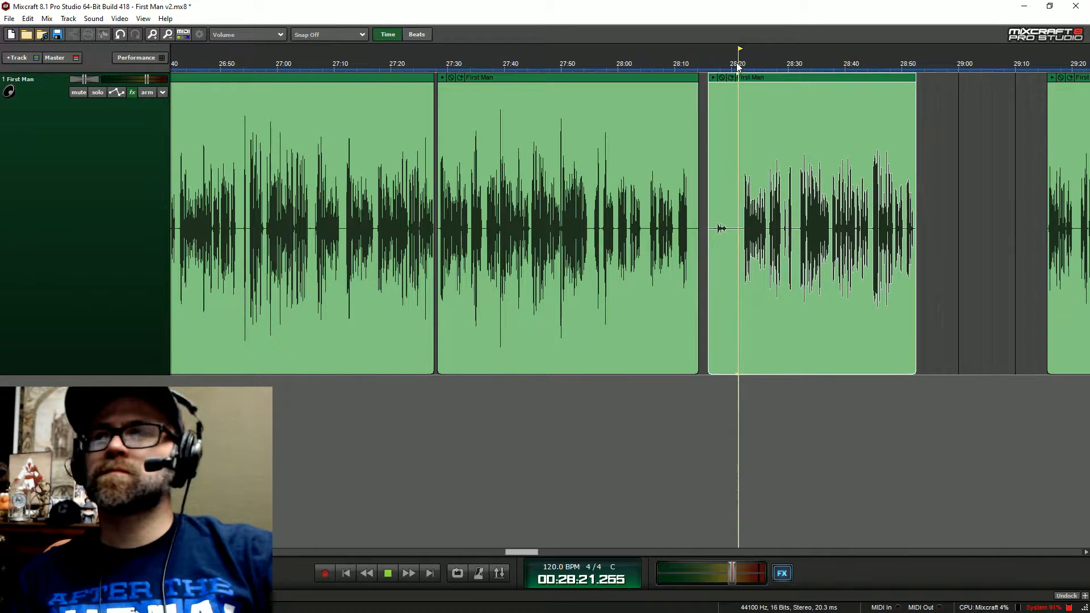
- Play the last phrases before the gap at 28:14 and the first words of the following clip
left_click(654, 67)
scroll(714, 69, "up", 3)
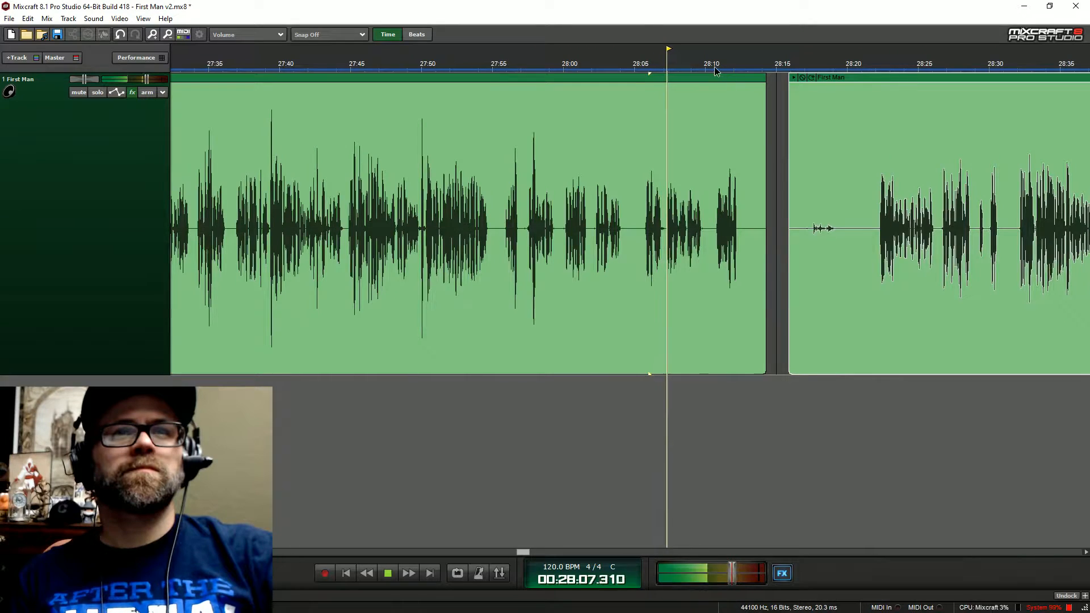
scroll(832, 179, "up", 2)
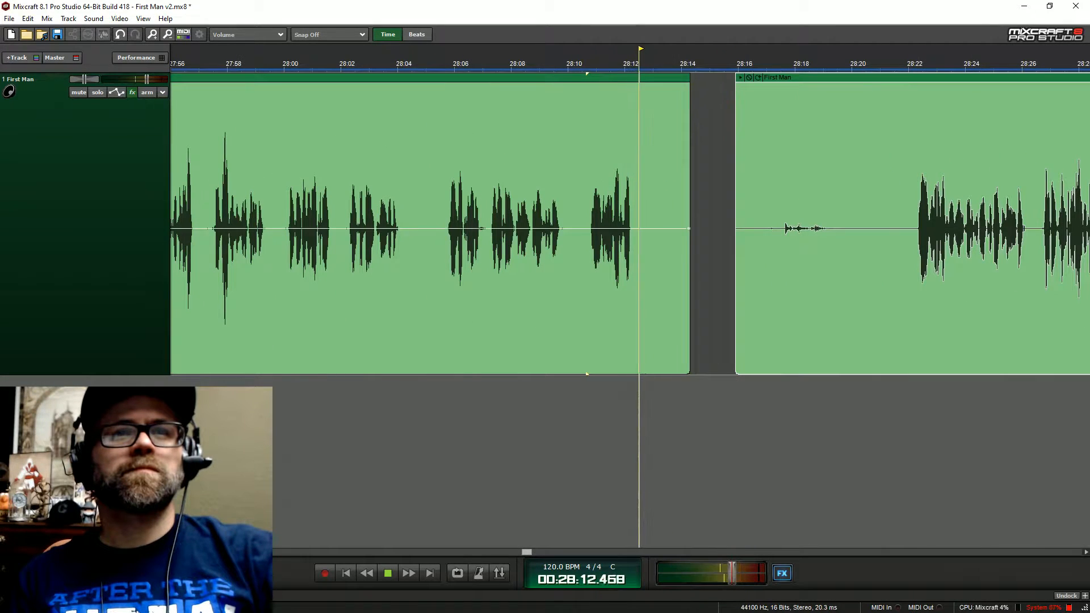
left_click(916, 65)
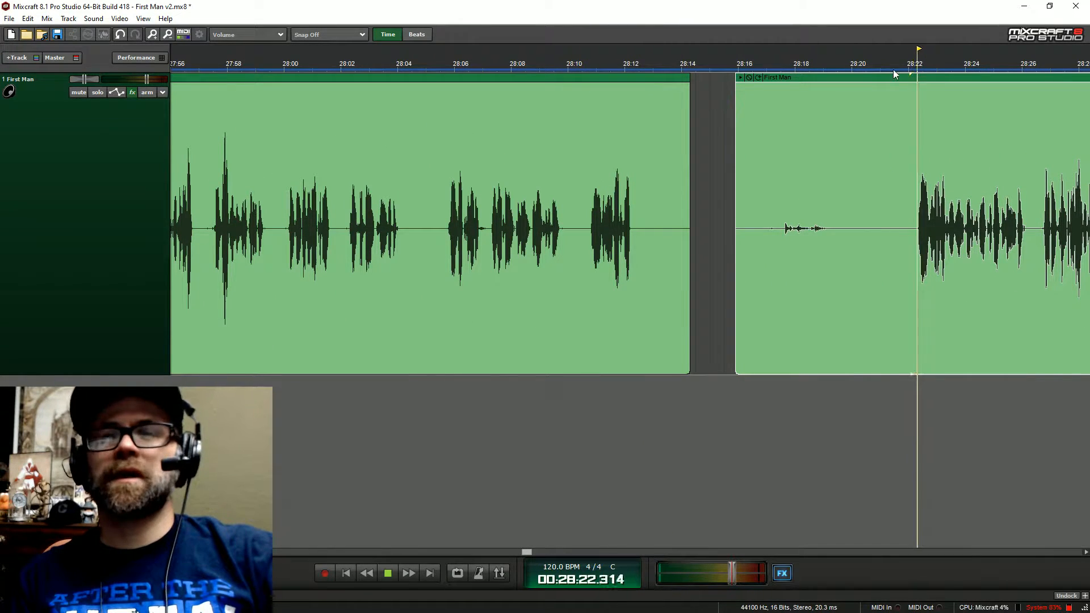
- Trim the earlier clip's end to about 28:10, cut the next clip's leading silence, butt it against the cut, and audition the join
left_click_drag(689, 142, 559, 240)
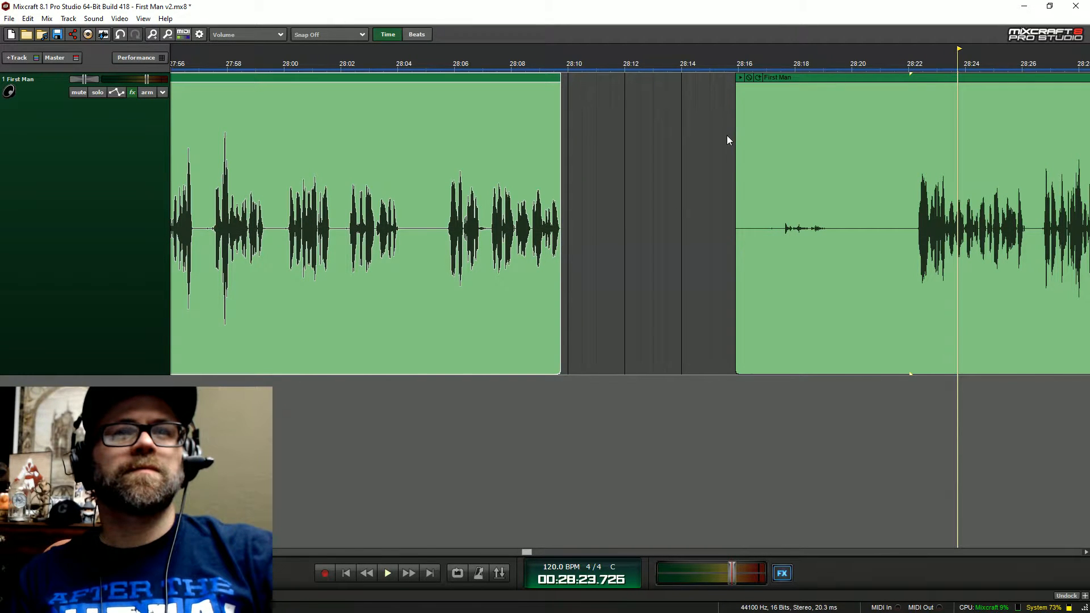
left_click_drag(737, 121, 545, 73)
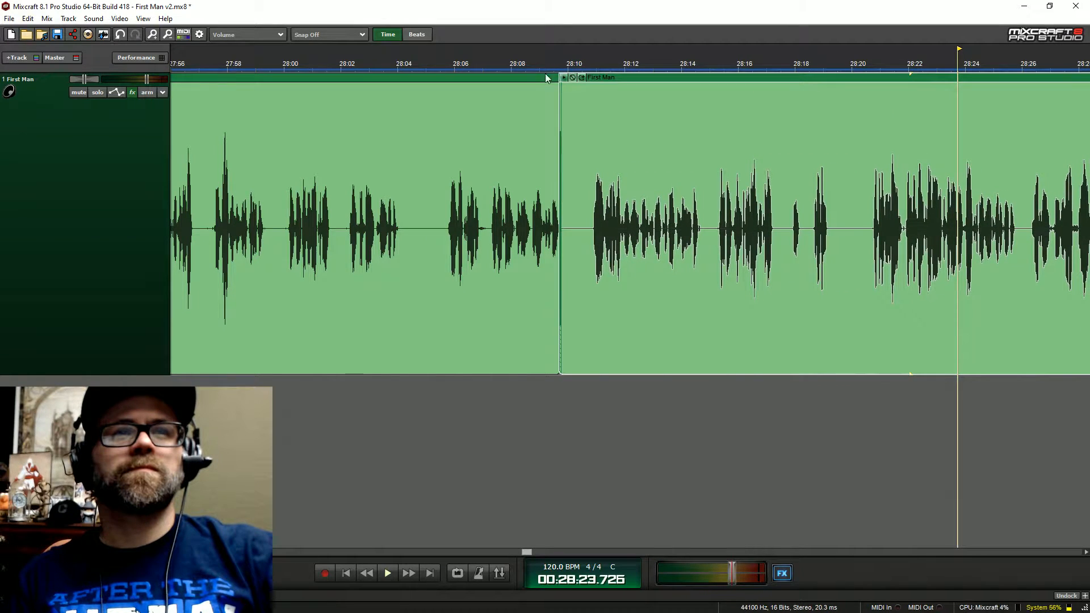
left_click(544, 67)
key("space")
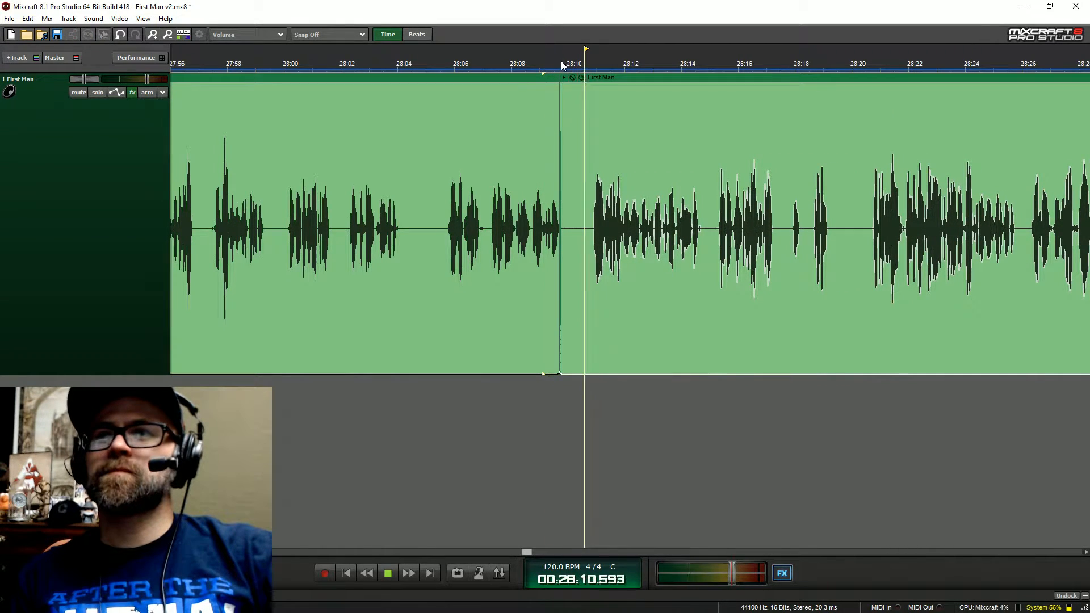
key("space")
scroll(762, 278, "down", 2)
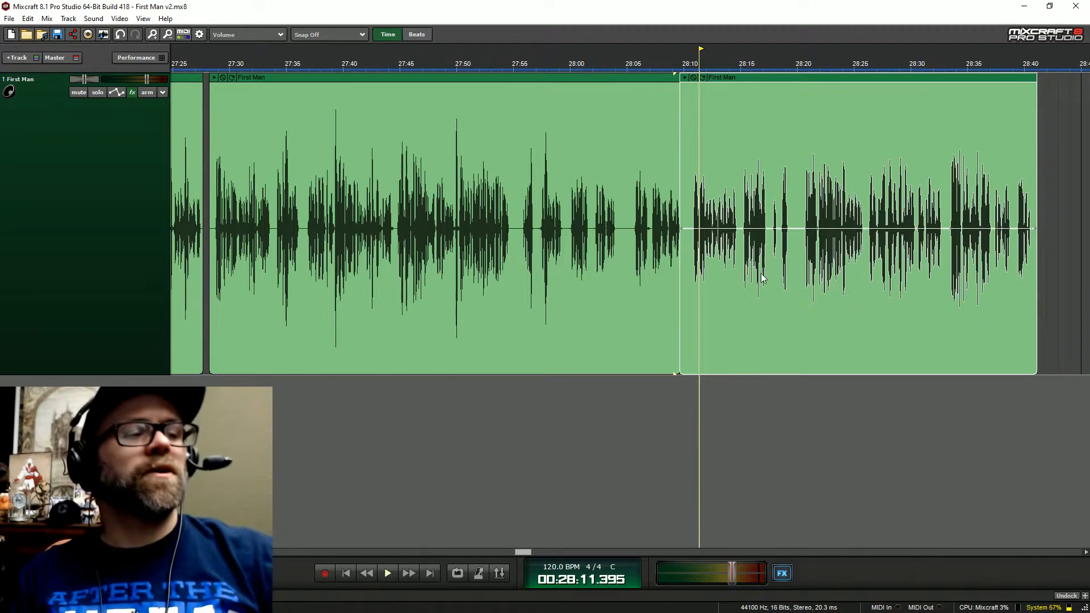
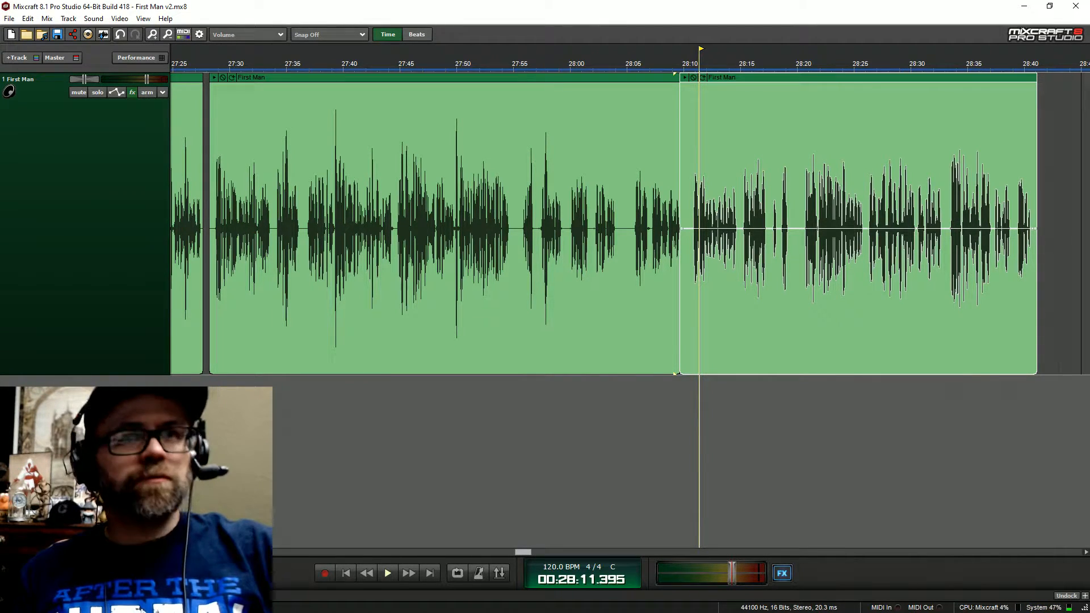
- Move the clip starting near 29:15 back to about 28:42 and play its opening
scroll(776, 253, "right", 6)
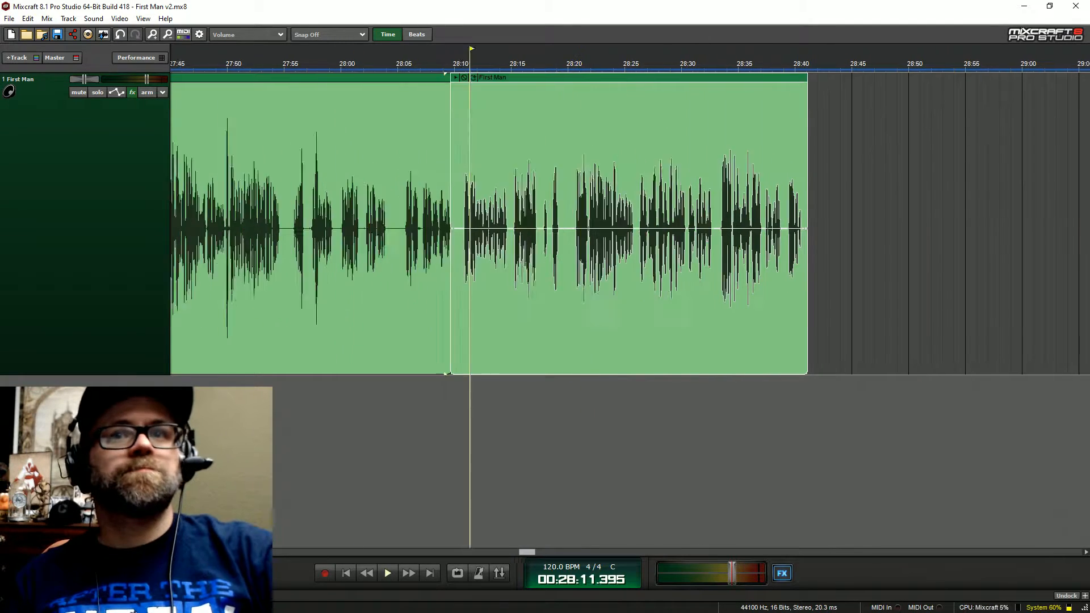
scroll(776, 254, "down", 1)
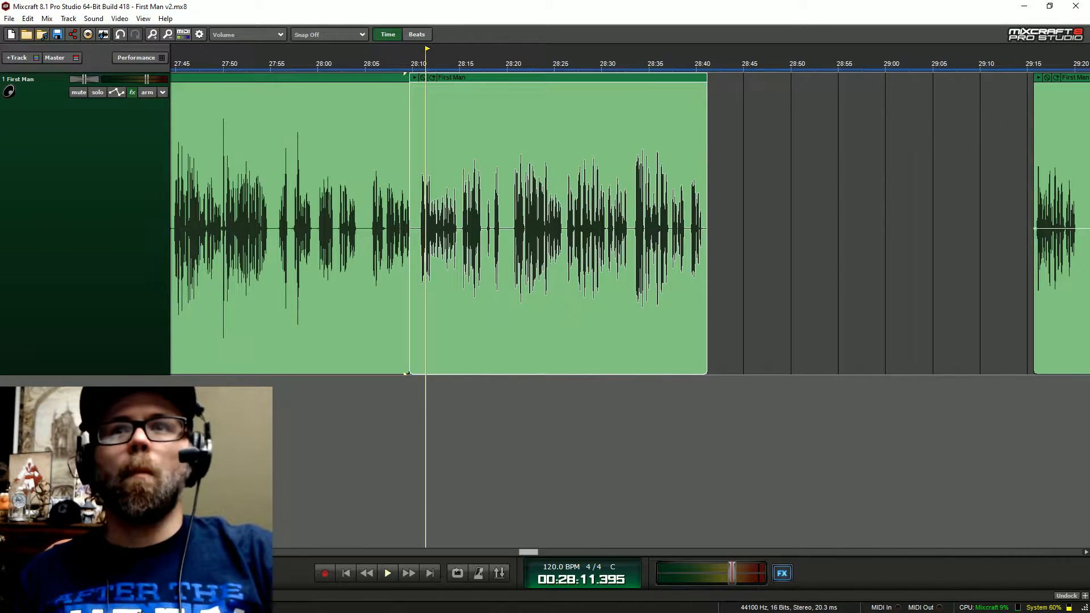
left_click_drag(1071, 79, 735, 55)
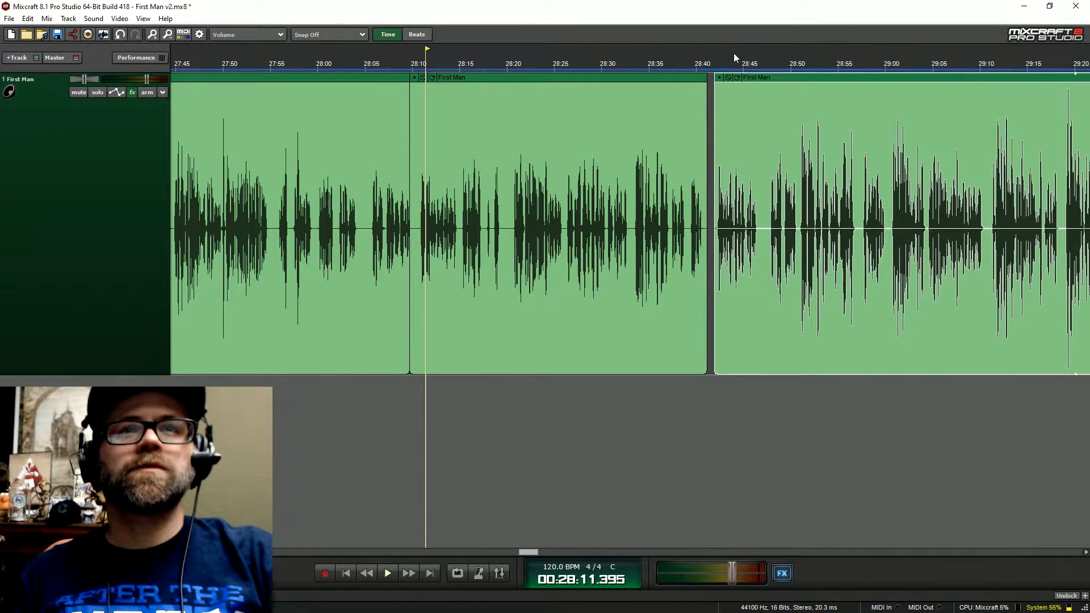
left_click(716, 72)
key("space")
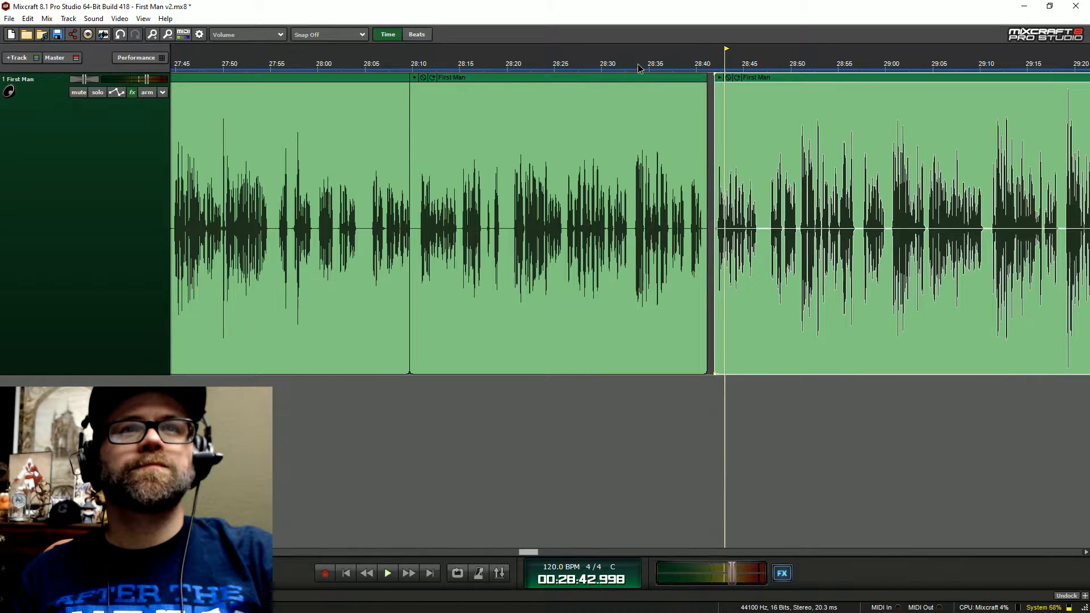
- Play the closing phrase of the preceding clip from about 28:39 and the start of the clip at 28:42
left_click(640, 79)
scroll(640, 79, "up", 3)
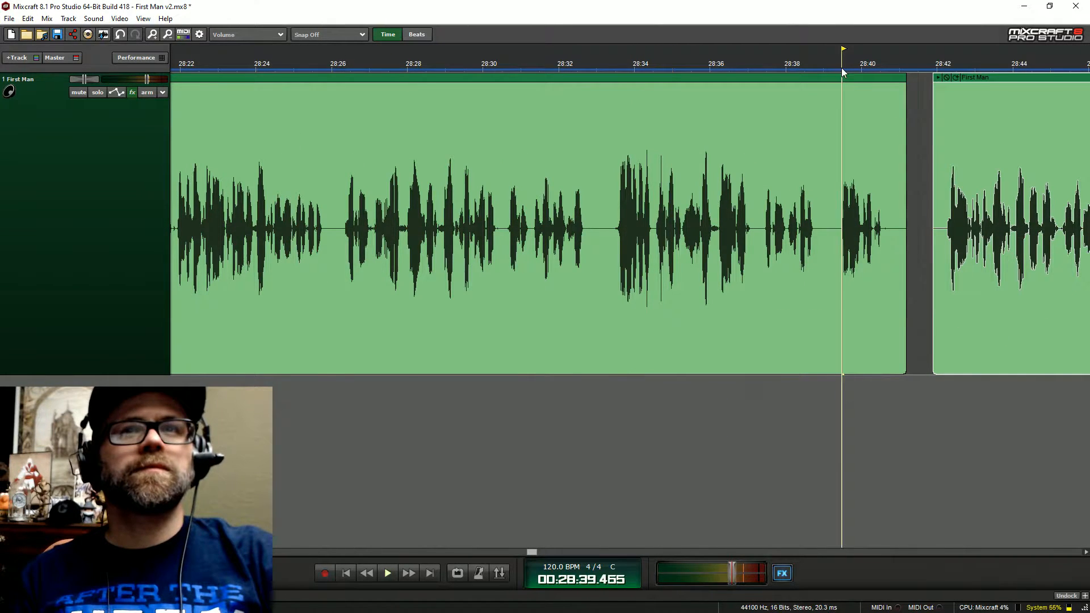
key("space")
scroll(886, 171, "up", 2)
left_click(911, 257)
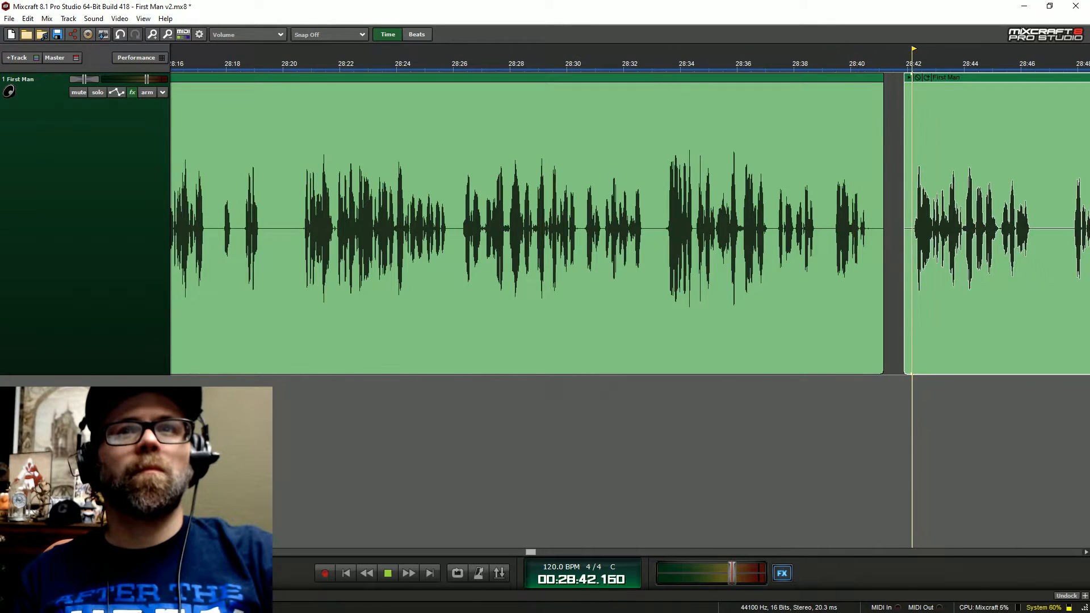
- Trim the earlier clip's end to about 28:38.7, move the following clip up against it, and audition the join
scroll(871, 257, "up", 2)
left_click_drag(804, 163, 575, 166)
left_click_drag(913, 81, 615, 50)
left_click(554, 64)
key("space")
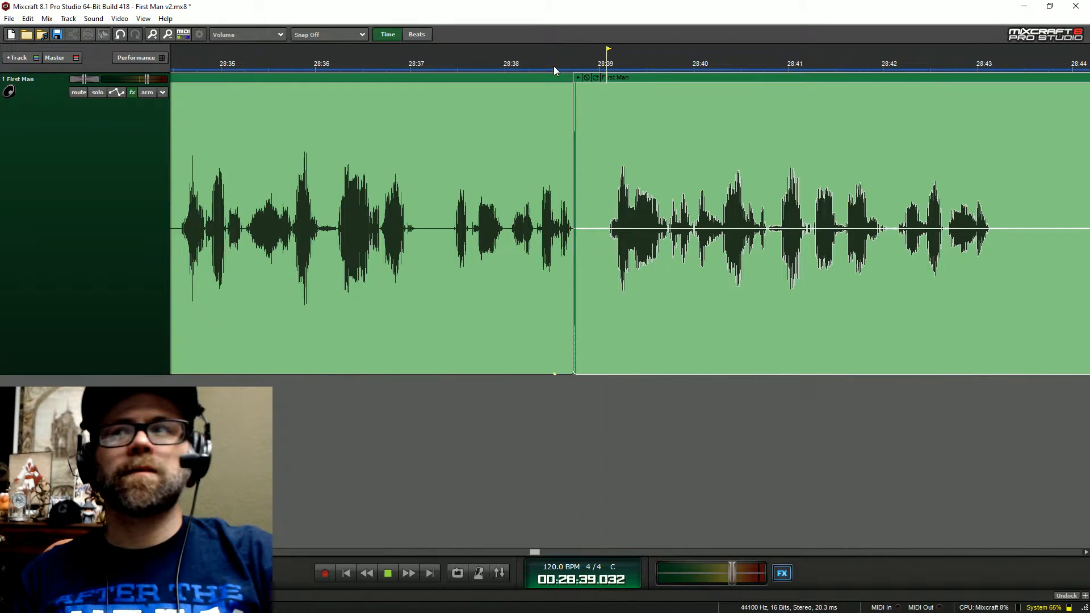
- Move the clip after the long passage back to start at about 30:16, just behind the preceding clip, and play its opening
scroll(631, 228, "down", 4)
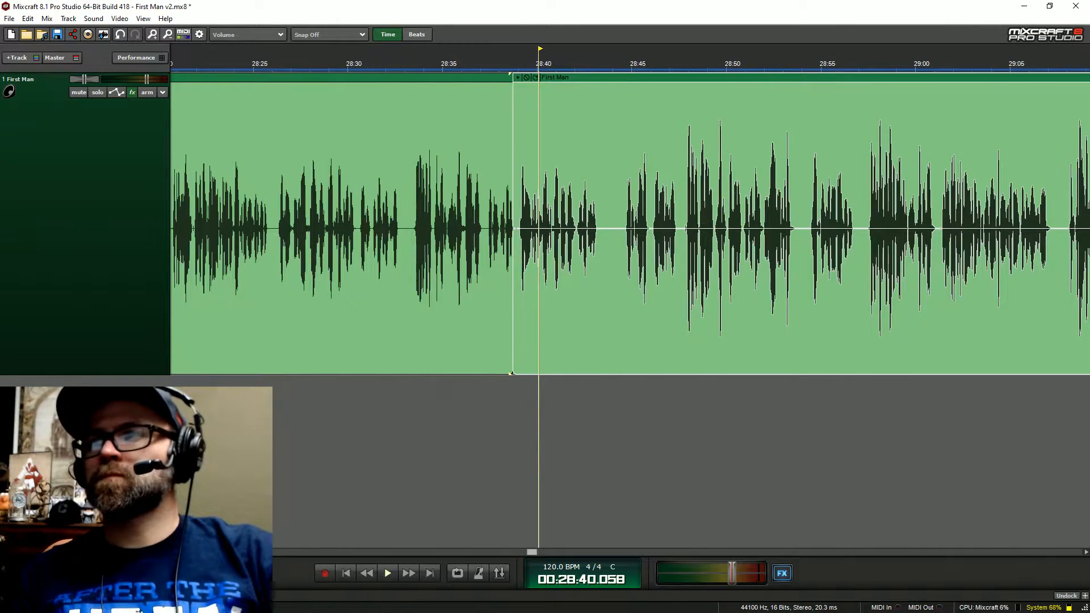
scroll(630, 227, "down", 5)
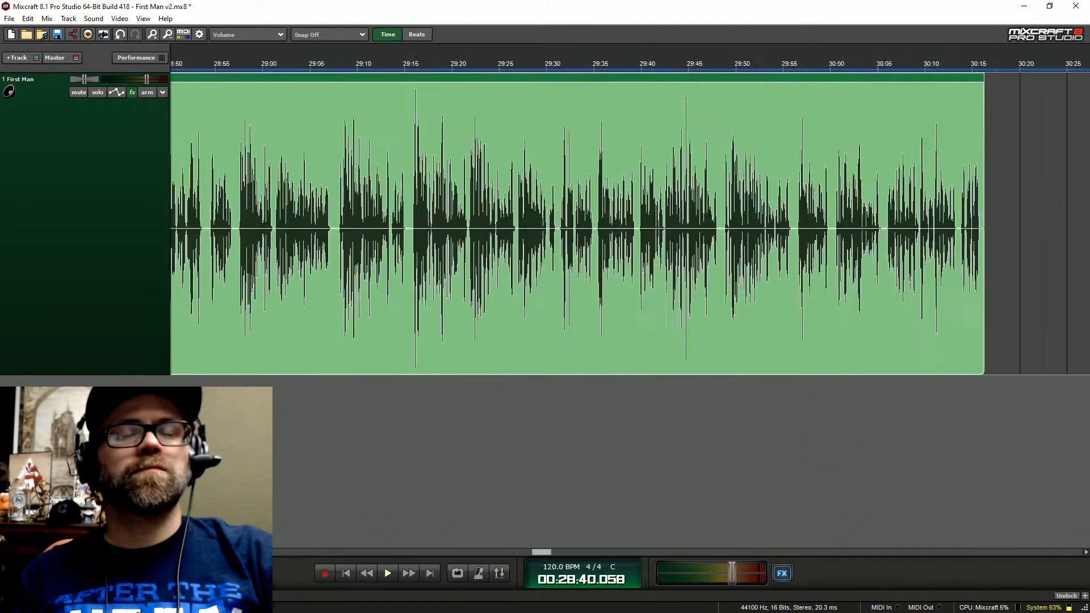
scroll(890, 187, "right", 3)
left_click_drag(1033, 83, 664, 59)
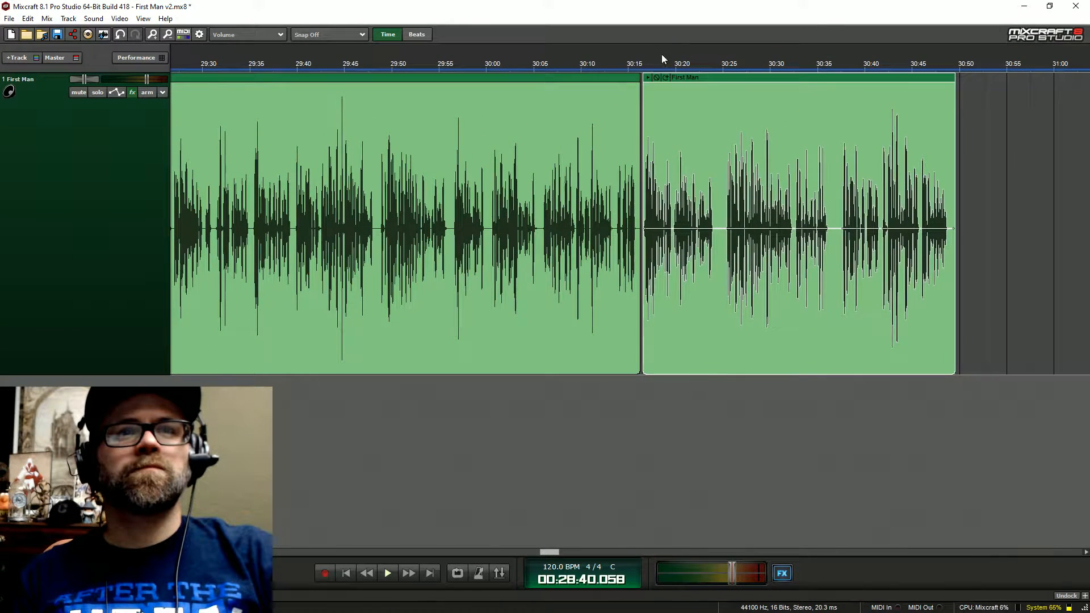
left_click(641, 65)
key("space")
- Play the closing phrase of the preceding clip from about 30:14
left_click(625, 62)
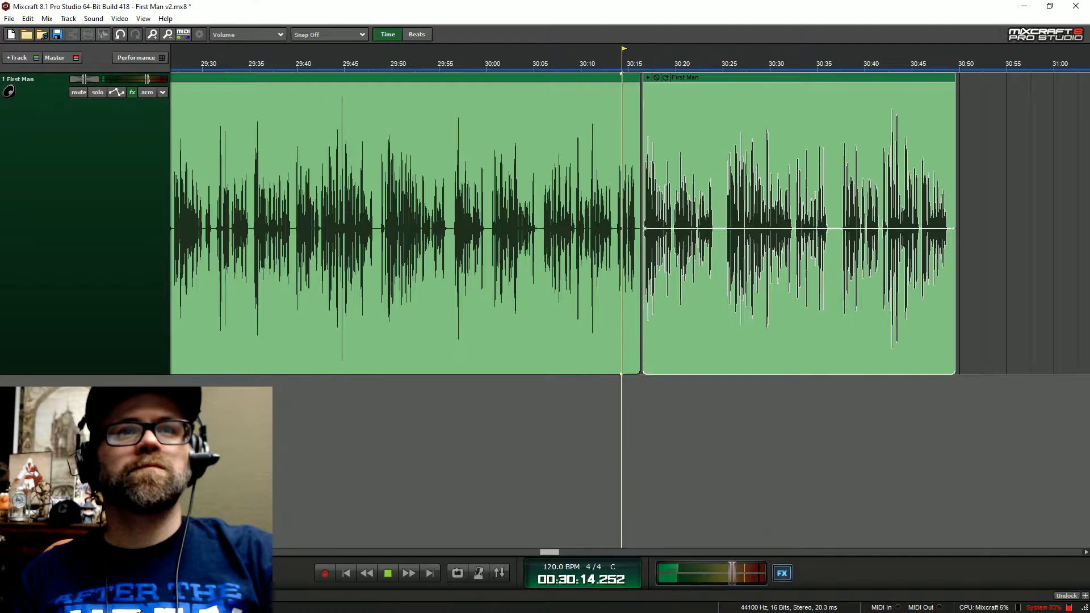
scroll(625, 62, "up", 3)
key("space")
key("space")
key("space")
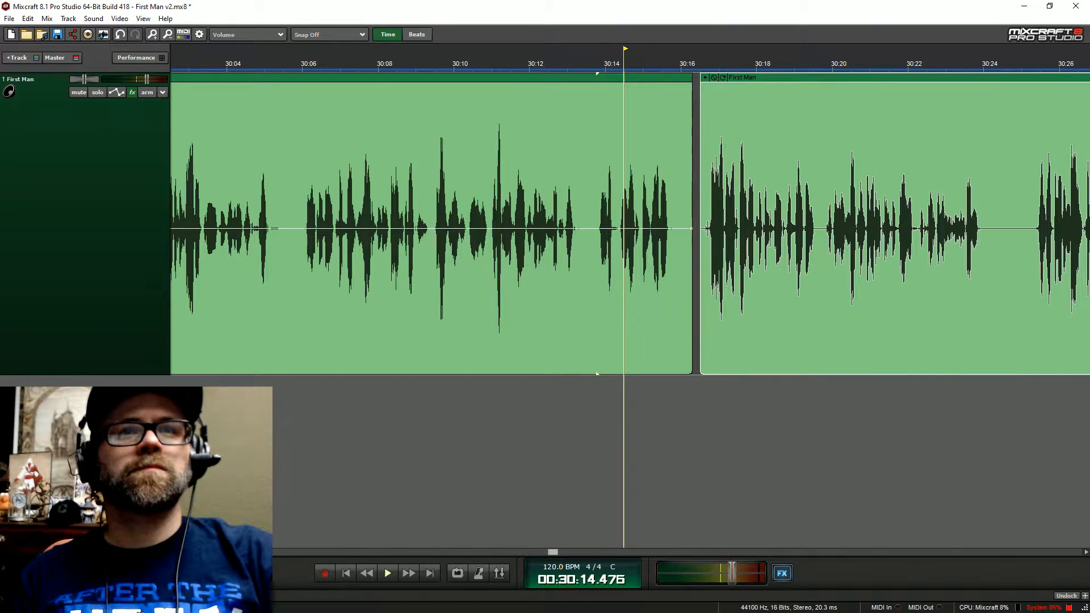
- Trim the earlier clip's end to about 30:13.6, butt the following clip against the cut, and audition the join
left_click_drag(687, 172, 590, 239)
left_click_drag(715, 78, 574, 77)
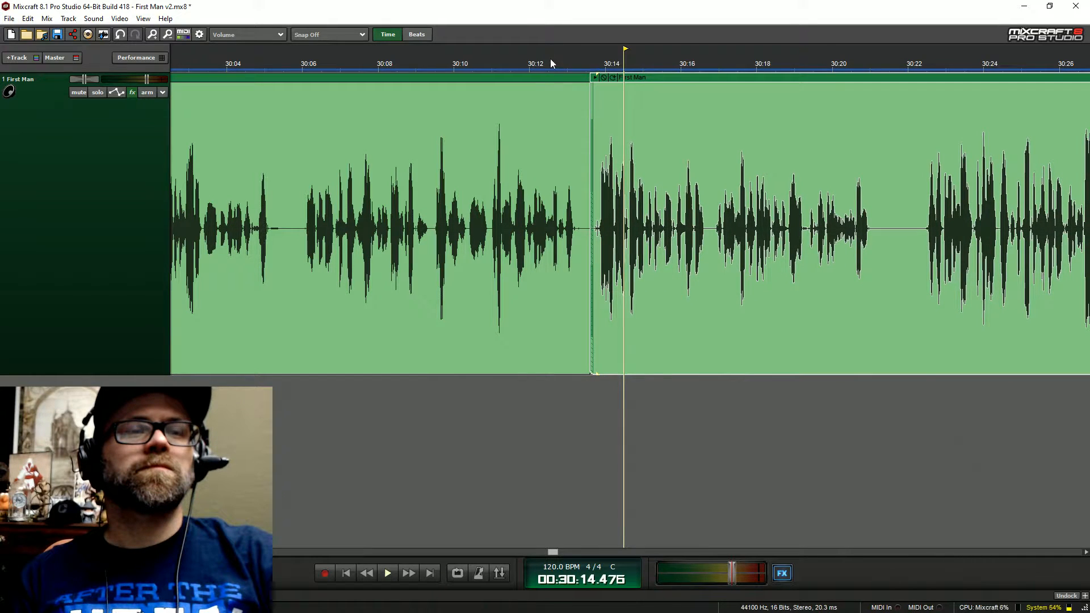
left_click(551, 63)
key("space")
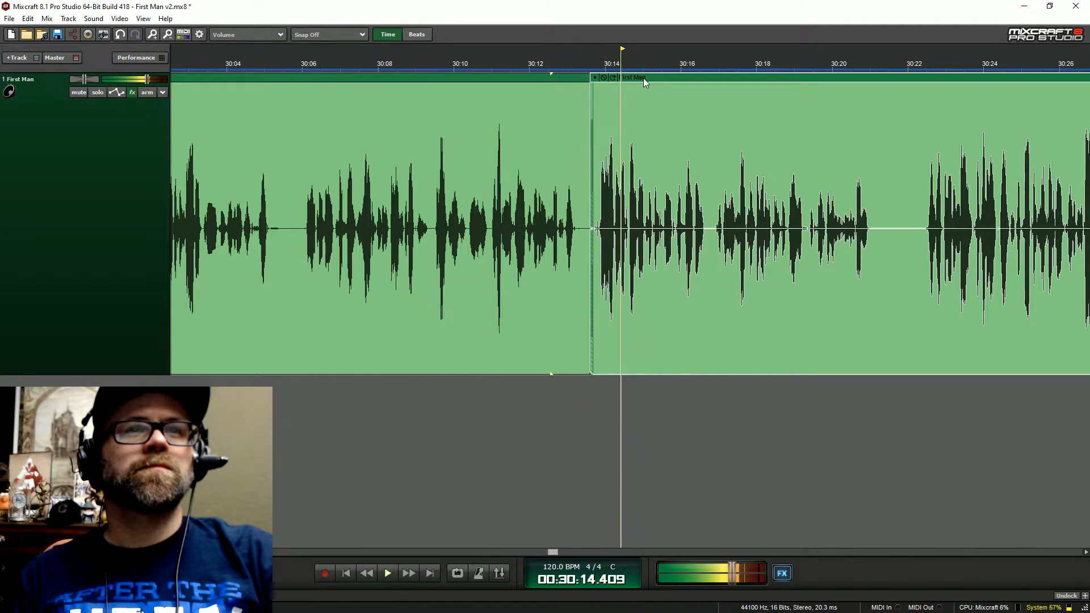
- Shift the following clip slightly later to start at about 30:13.9 and audition the transition
left_click_drag(645, 83, 656, 83)
left_click(555, 61)
key("space")
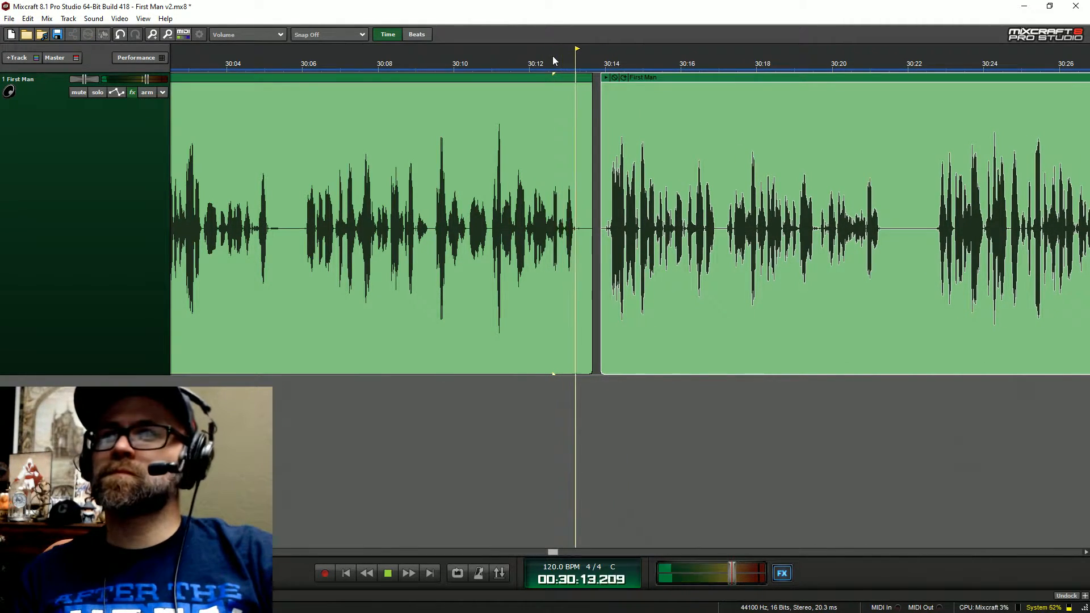
key("space")
scroll(659, 189, "up", 1)
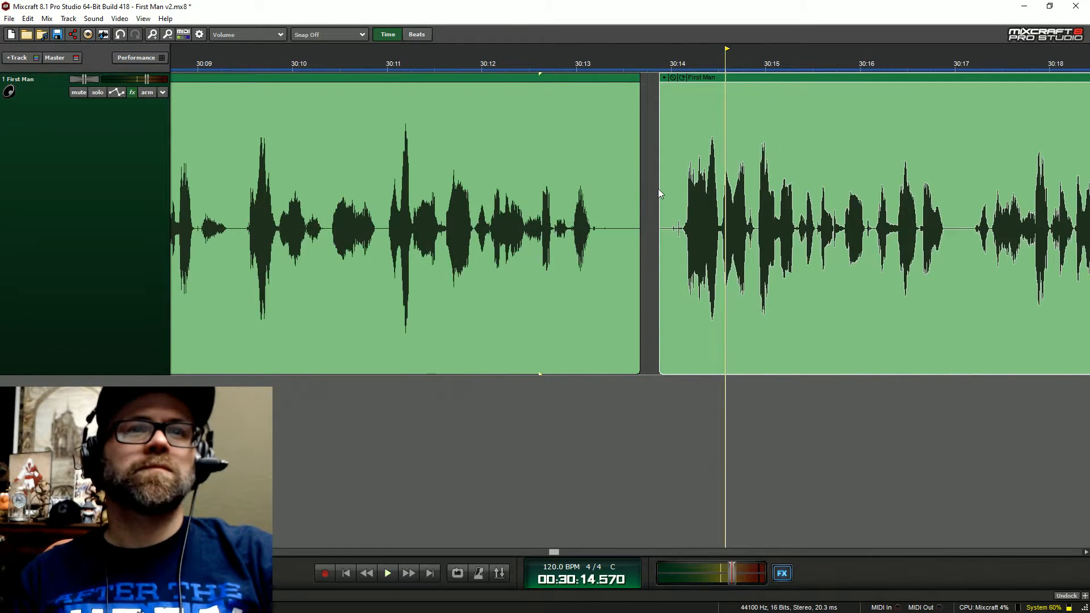
scroll(659, 189, "up", 1)
left_click(477, 64)
key("space")
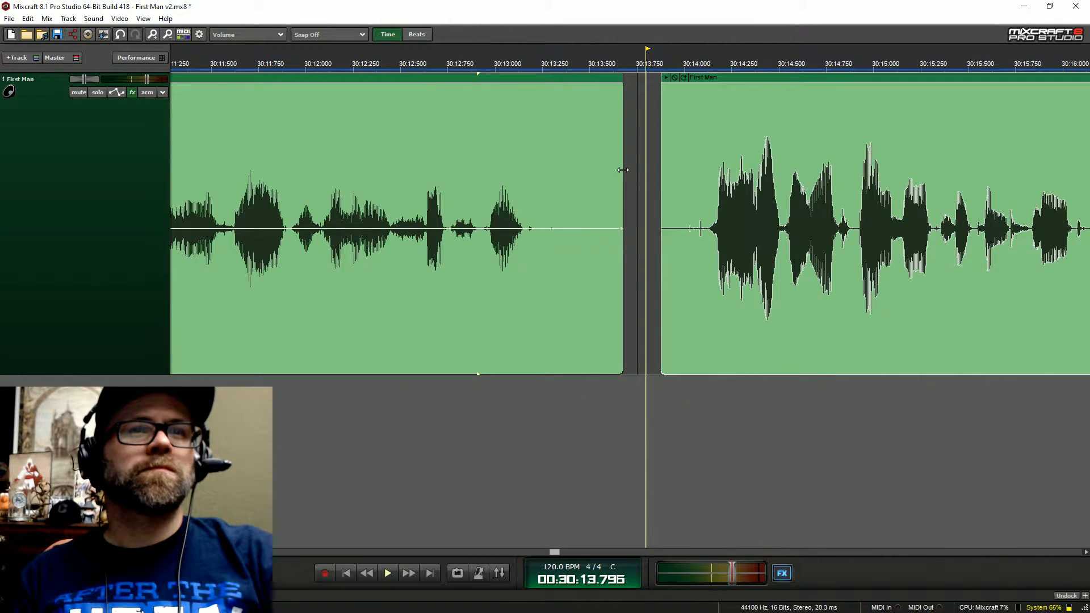
- Trim the silence off the earlier clip's end to about 30:13.2 and play across the gap
left_click_drag(621, 170, 539, 229)
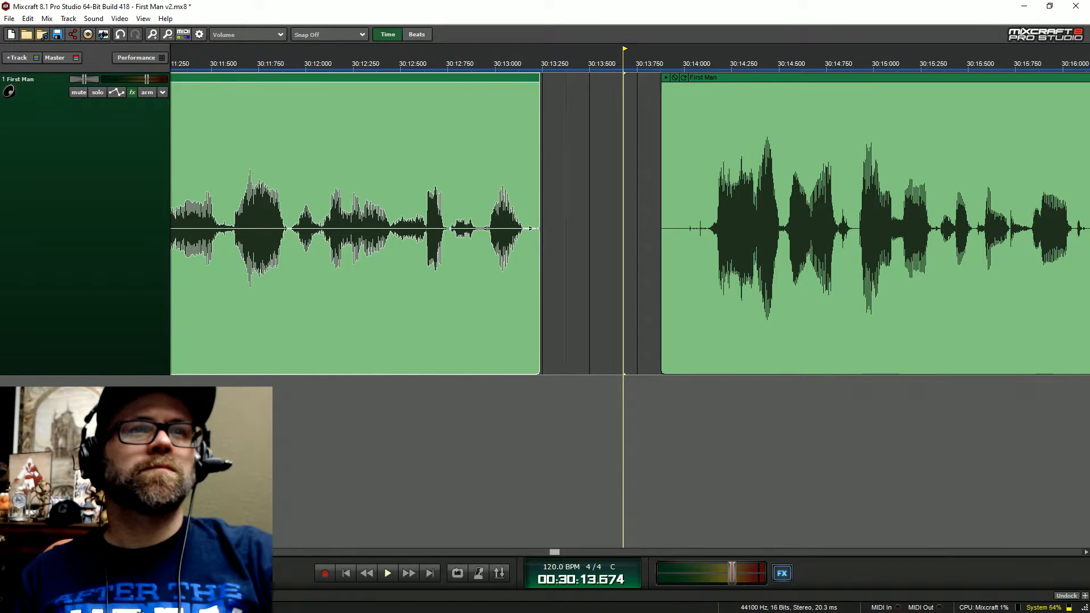
left_click(459, 61)
key("space")
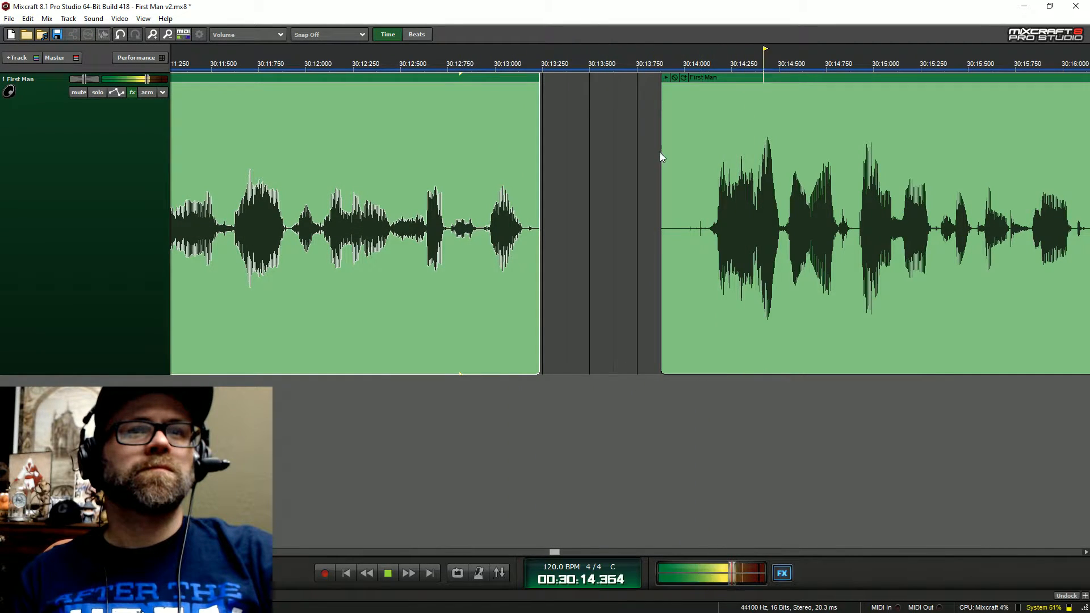
key("space")
- Cut the following clip's leading silence up to about 30:14.1 and audition the transition from about 30:13
left_click_drag(661, 154, 708, 189)
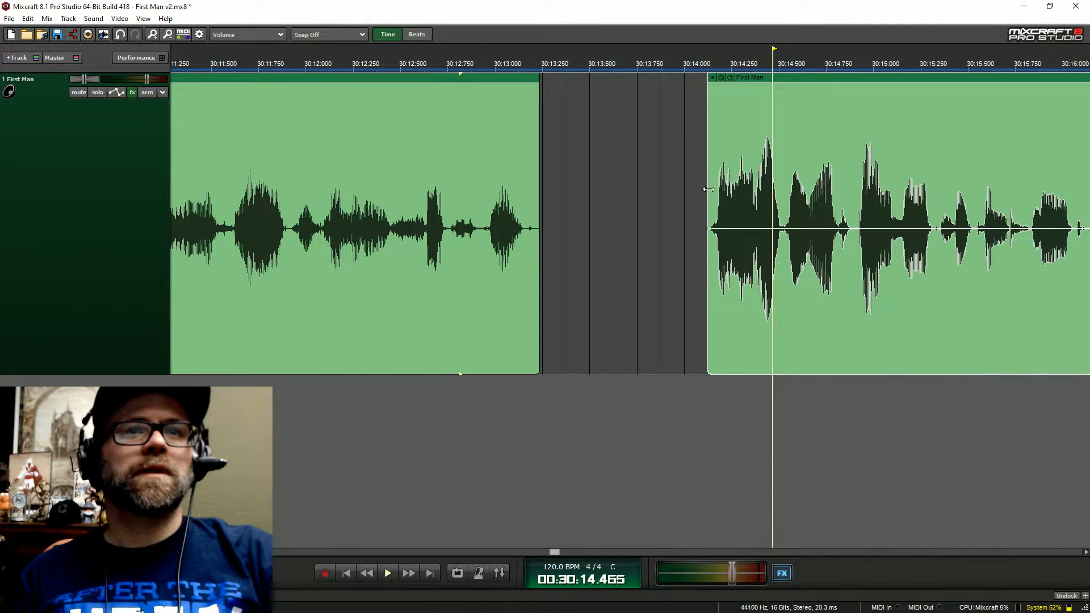
left_click(500, 54)
key("space")
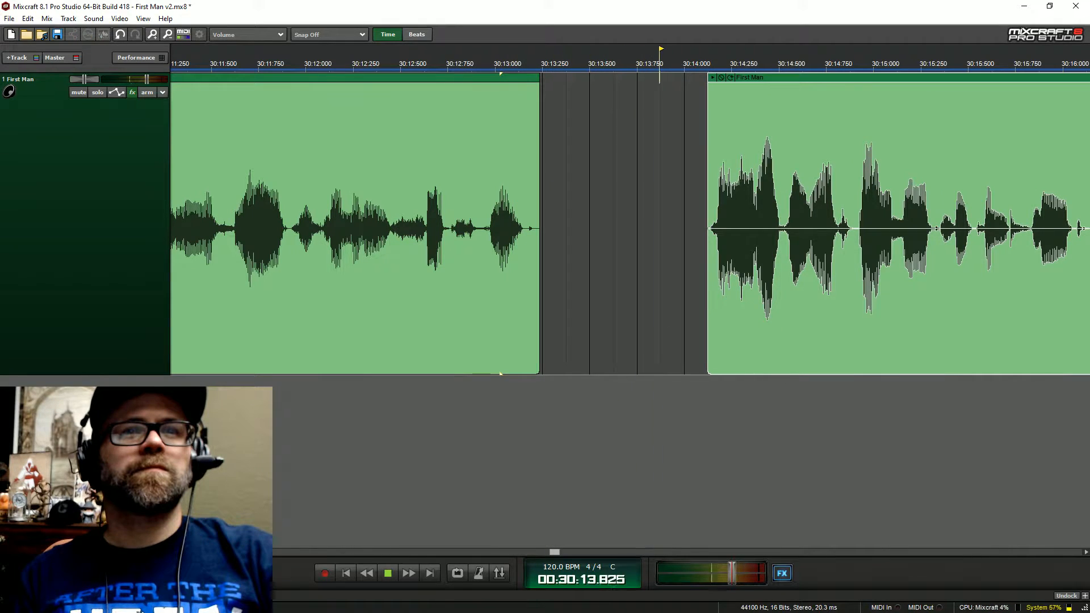
scroll(744, 143, "down", 4)
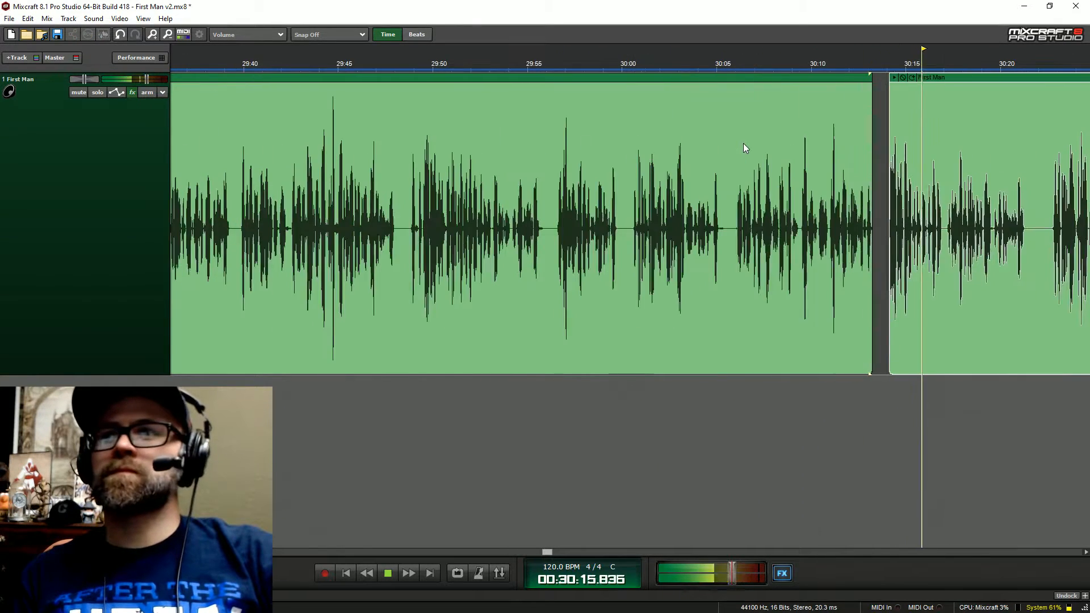
key("space")
- Move the clip starting near 31:26 back to about 30:50 and play its opening
scroll(744, 144, "down", 5)
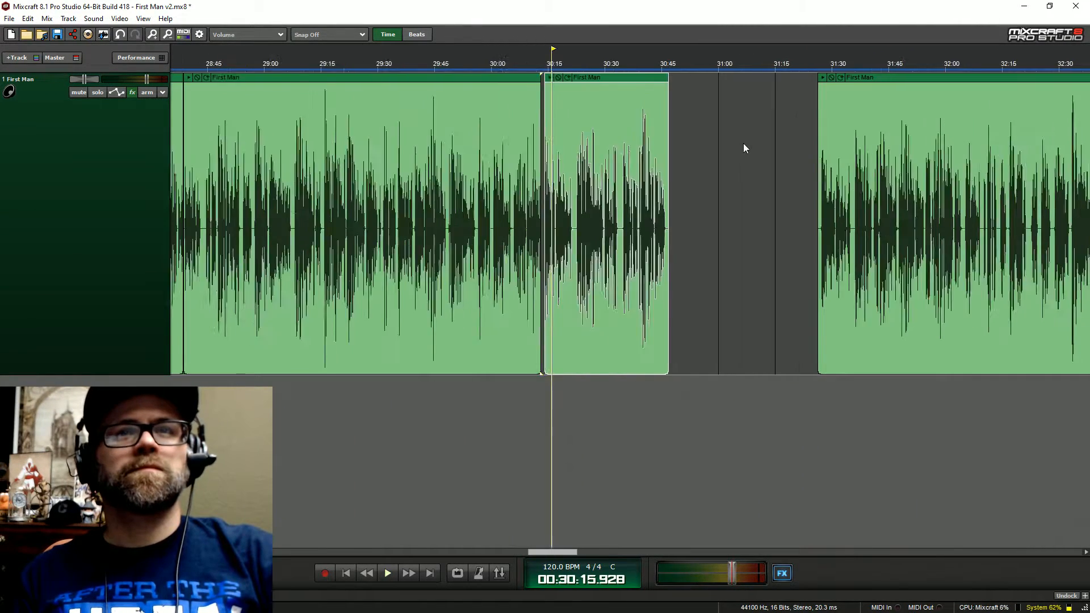
scroll(744, 143, "down", 1)
left_click_drag(823, 143, 845, 143)
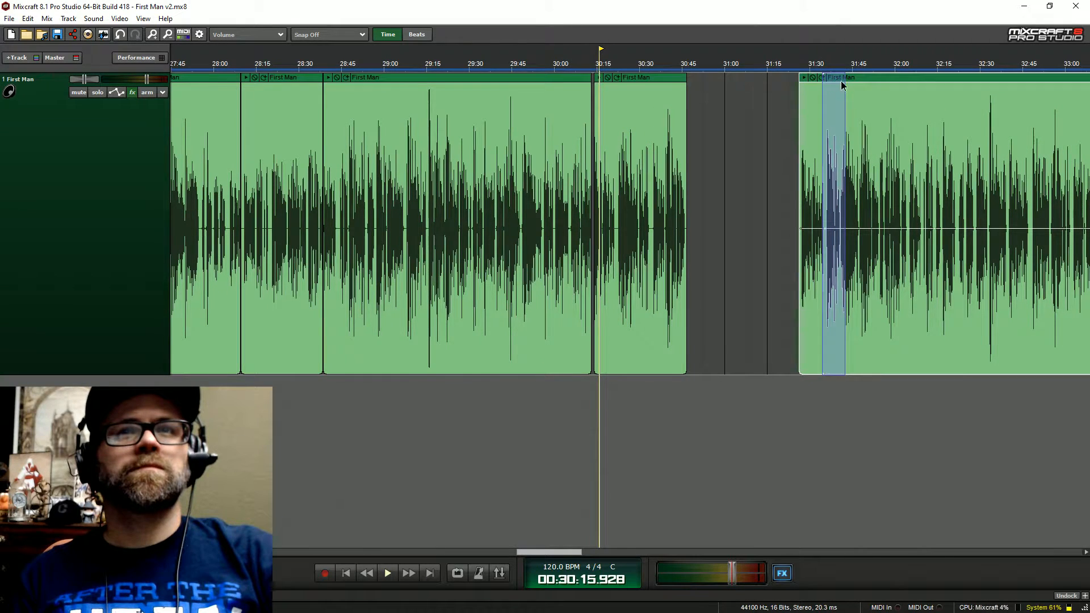
left_click_drag(840, 81, 718, 76)
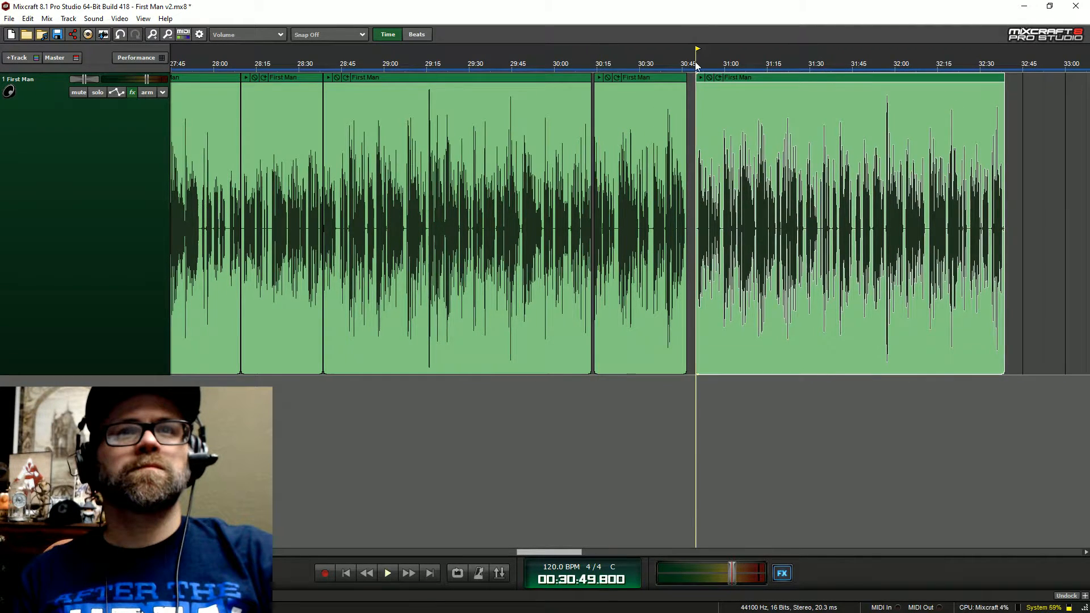
key("space")
scroll(698, 66, "up", 4)
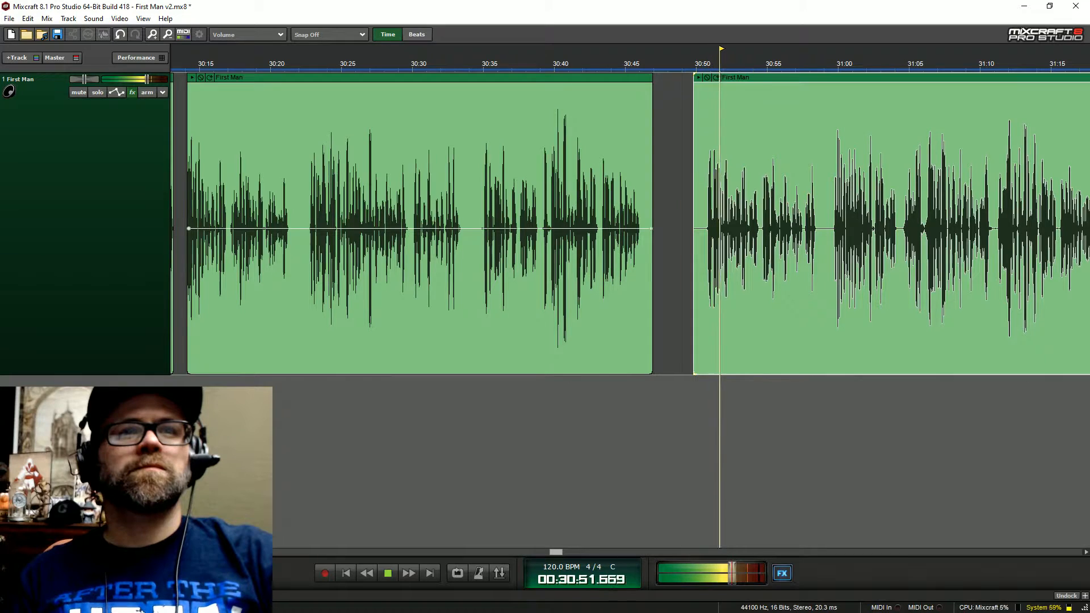
key("space")
- Play the closing passage of the preceding clip from about 30:39
left_click(540, 64)
key("space")
key("space")
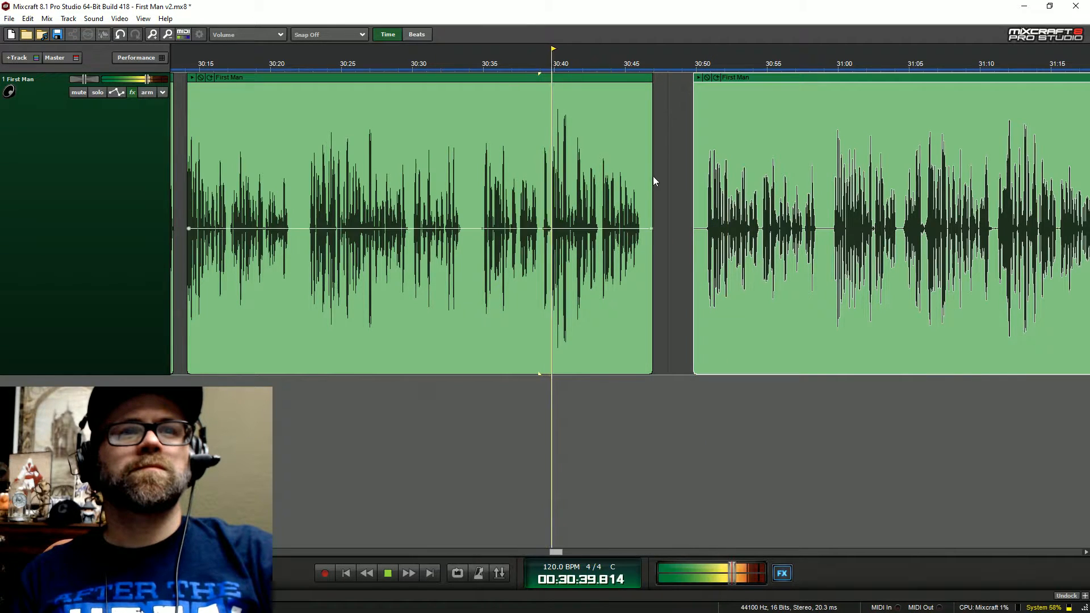
- Trim the earlier clip's end to about 30:38.9, move the following clip to start at about 30:39.3, and audition the transition
scroll(655, 187, "up", 3)
scroll(656, 187, "left", 3)
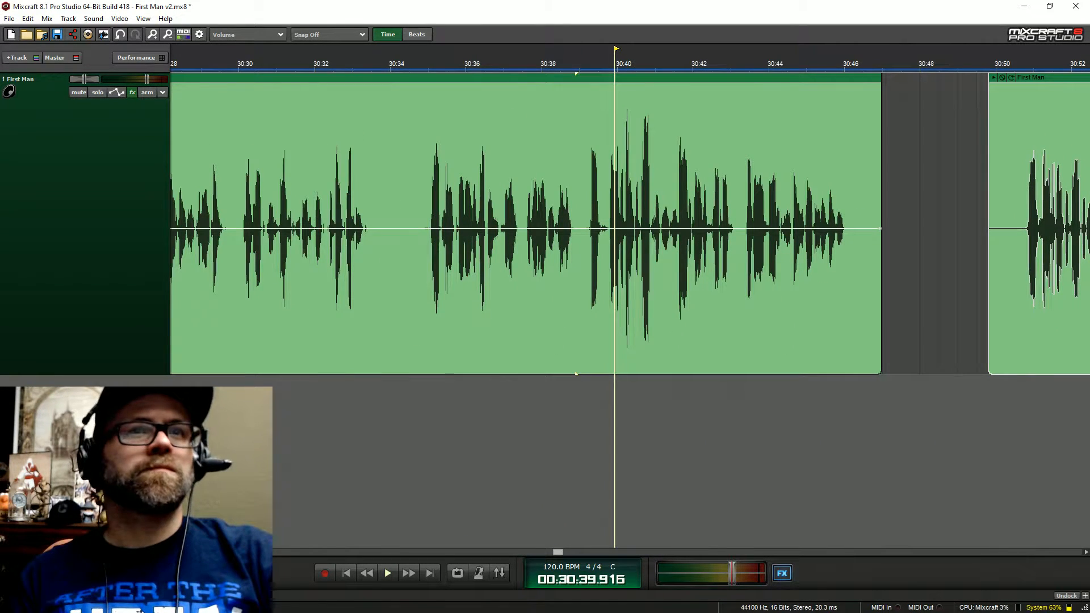
left_click_drag(881, 145, 575, 270)
left_click_drag(1014, 79, 611, 119)
left_click(533, 71)
key("space")
left_click_drag(674, 86, 660, 86)
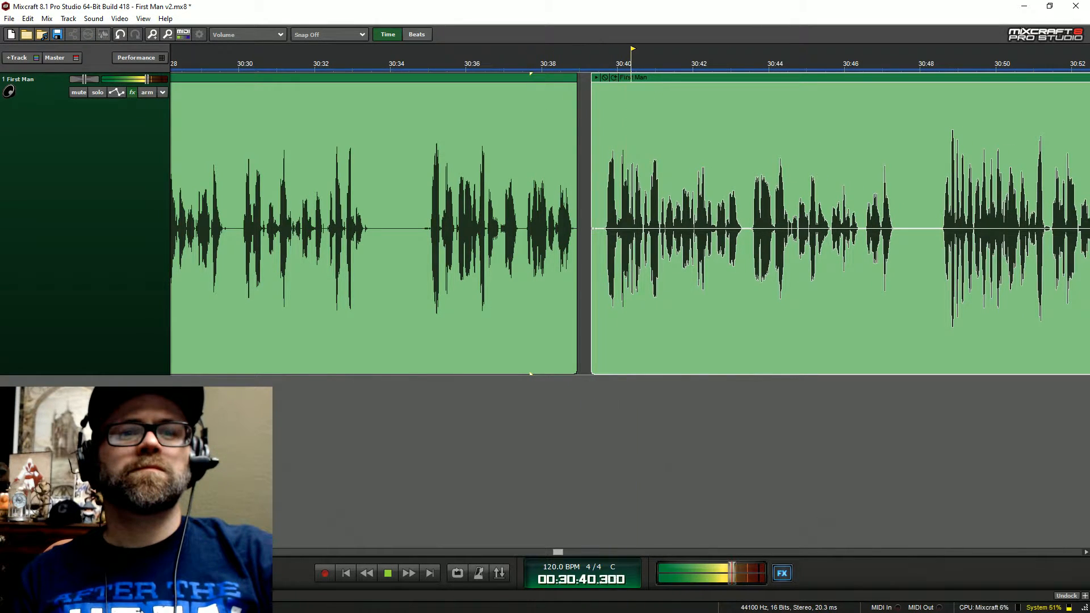
key("space")
- Move the next clip back to start at about 32:28, just behind the preceding clip, and play its opening
scroll(631, 227, "down", 5)
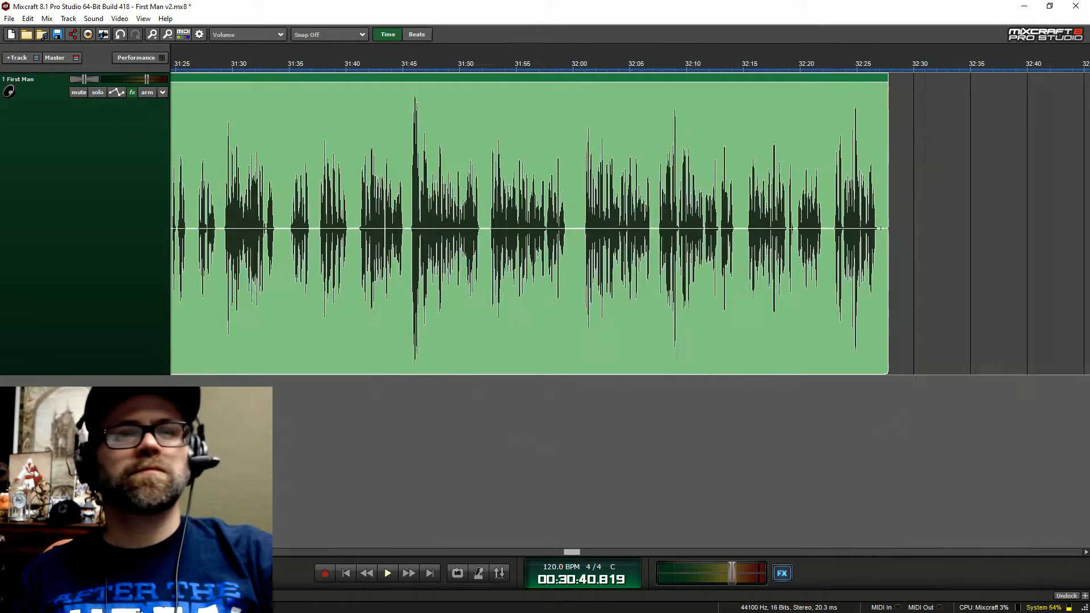
scroll(631, 227, "down", 5)
left_click_drag(864, 83, 649, 60)
scroll(648, 60, "up", 3)
left_click(641, 62)
key("space")
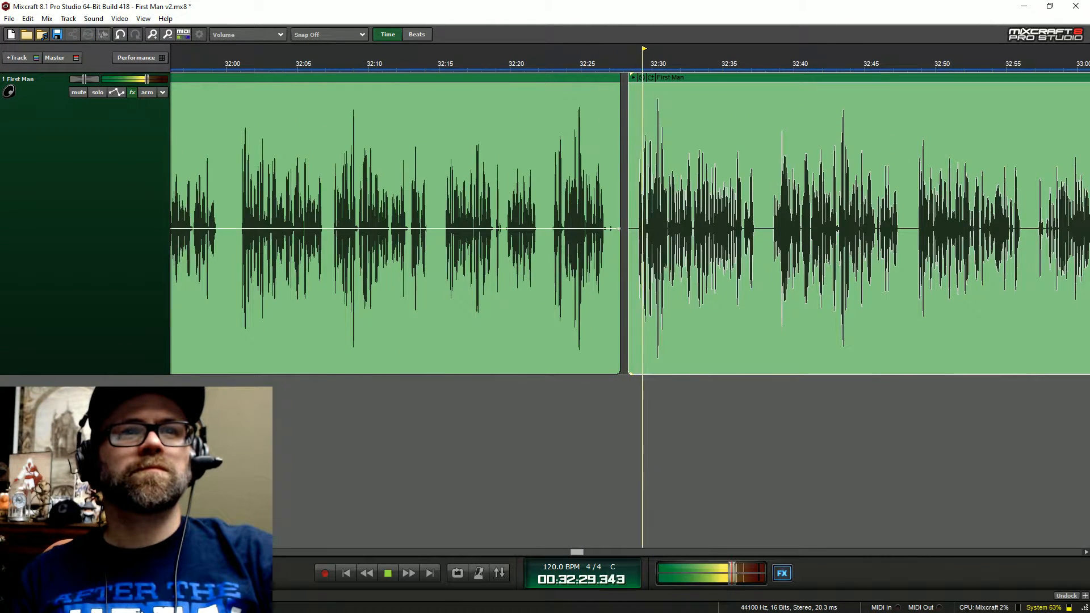
- Play the phrase from about 32:22.5, cut it off the earlier clip's end at about 32:21.9, and shorten the next clip's leading silence
left_click(547, 67)
scroll(546, 67, "up", 2)
key("space")
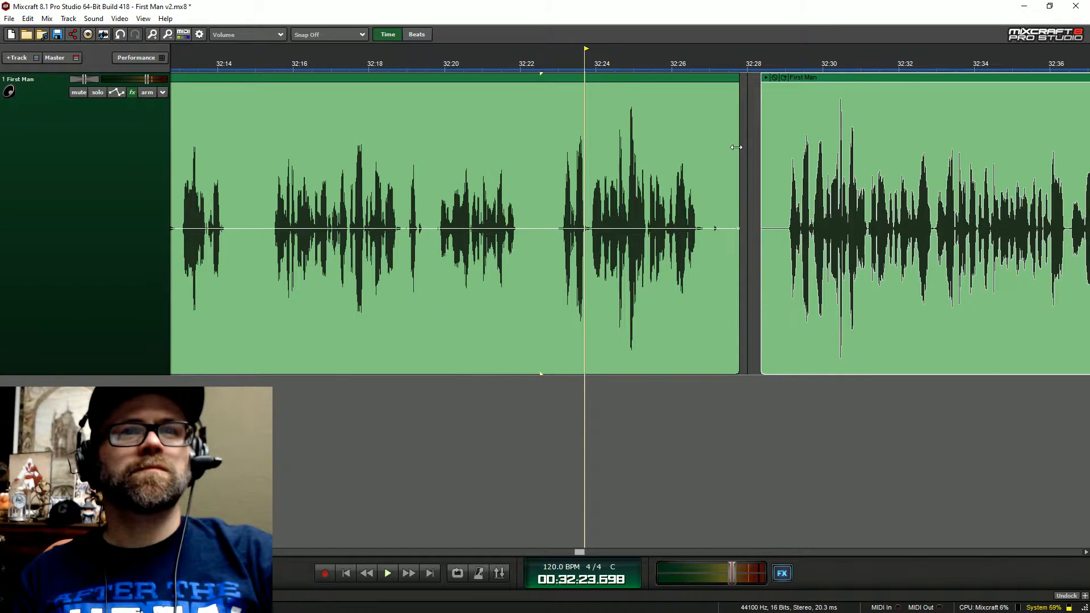
left_click_drag(736, 147, 515, 275)
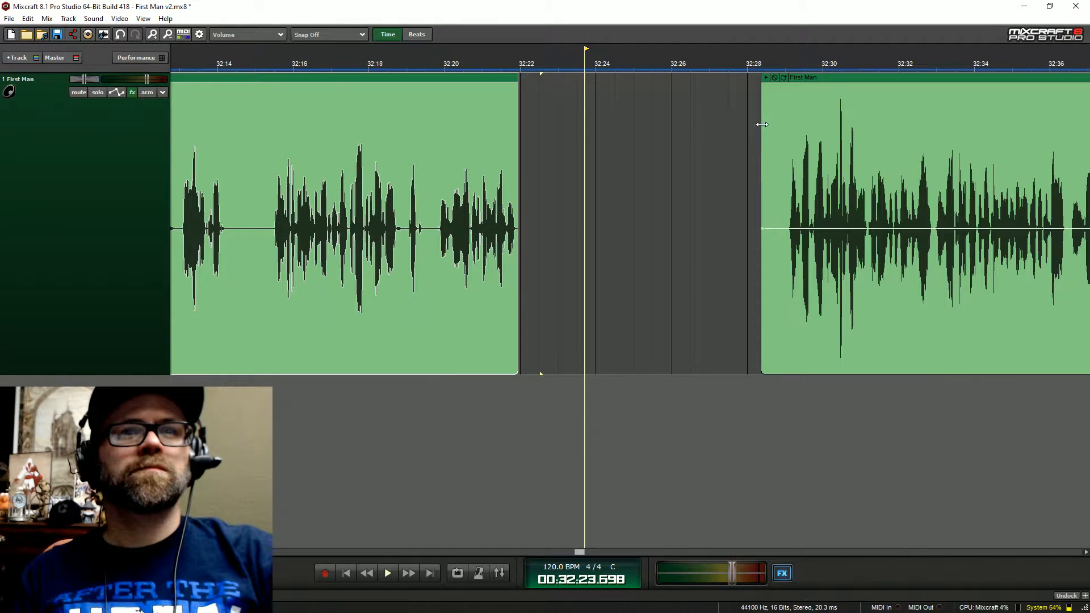
left_click_drag(763, 124, 777, 130)
- Move the following clip back to start at about 32:22, almost against the cut, and audition the join
left_click_drag(822, 83, 569, 82)
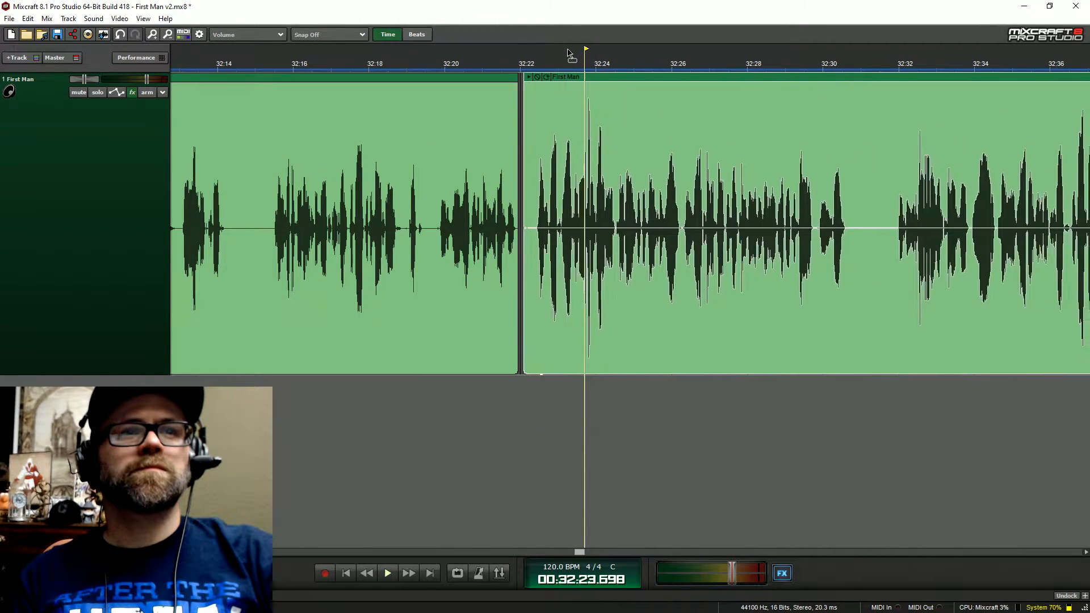
left_click(498, 67)
key("space")
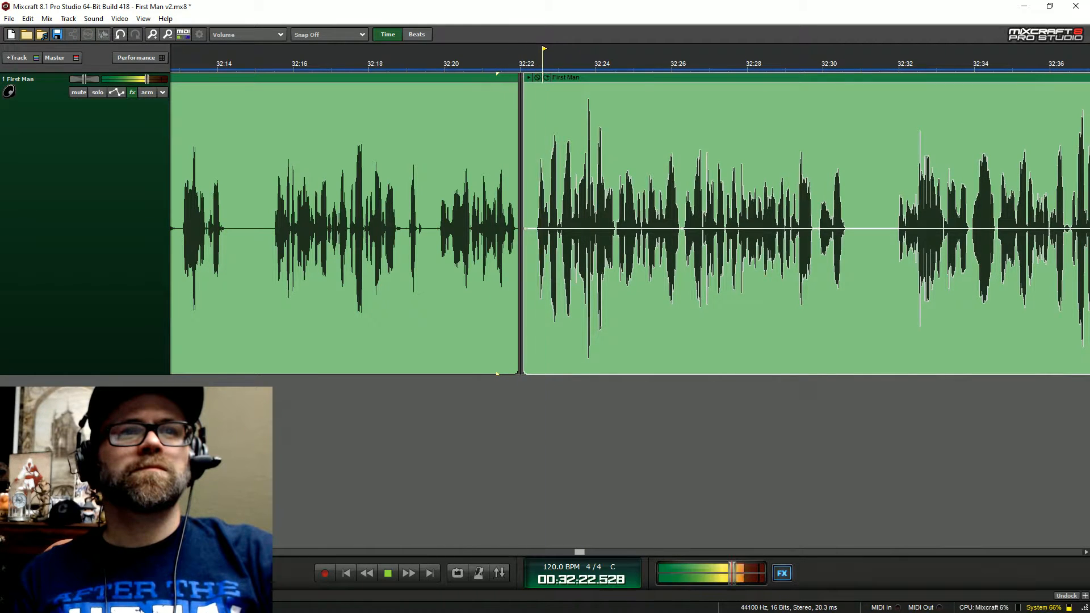
key("space")
- Shift the following clip later to start at about 32:22.5 and replay the transition from about 32:21
left_click_drag(628, 81, 645, 82)
left_click(487, 64)
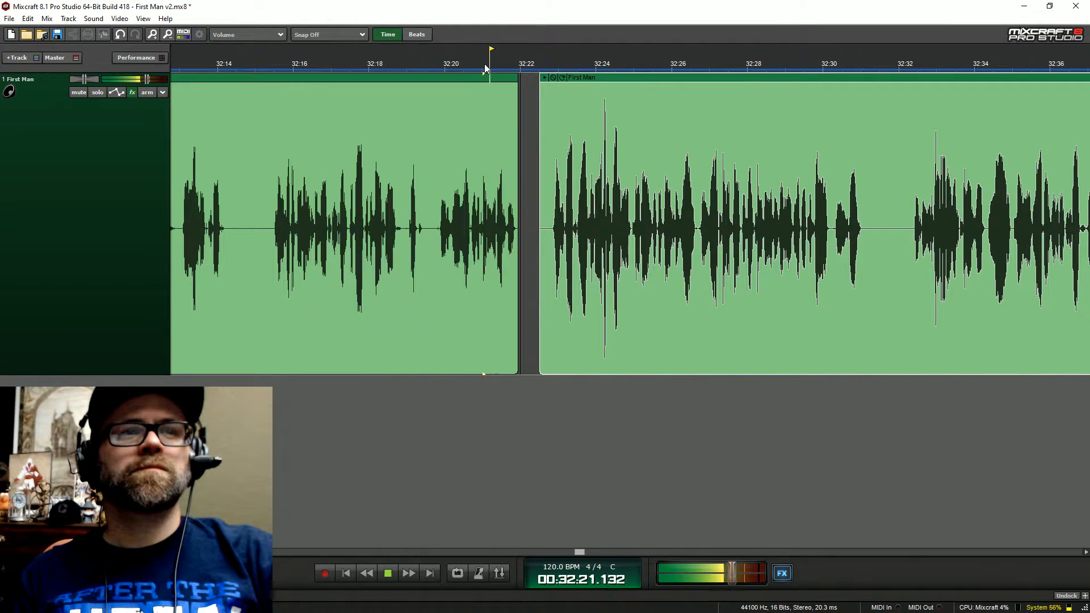
key("space")
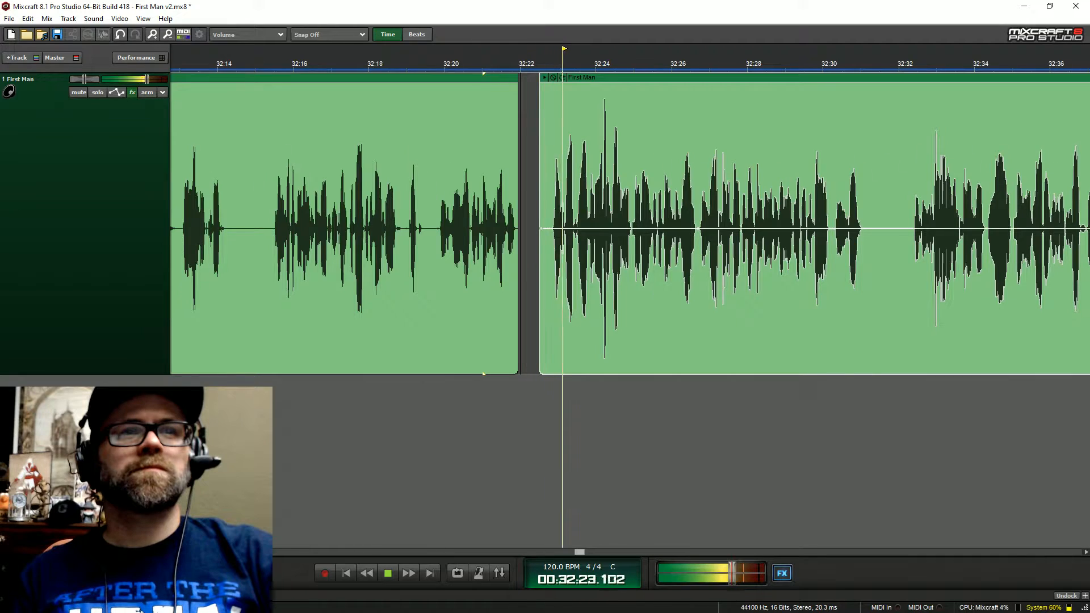
key("space")
- Select the group of clips between about 40:38 and 46:13 and move it back to start at about 33:45
scroll(657, 248, "down", 2)
scroll(1083, 400, "down", 2)
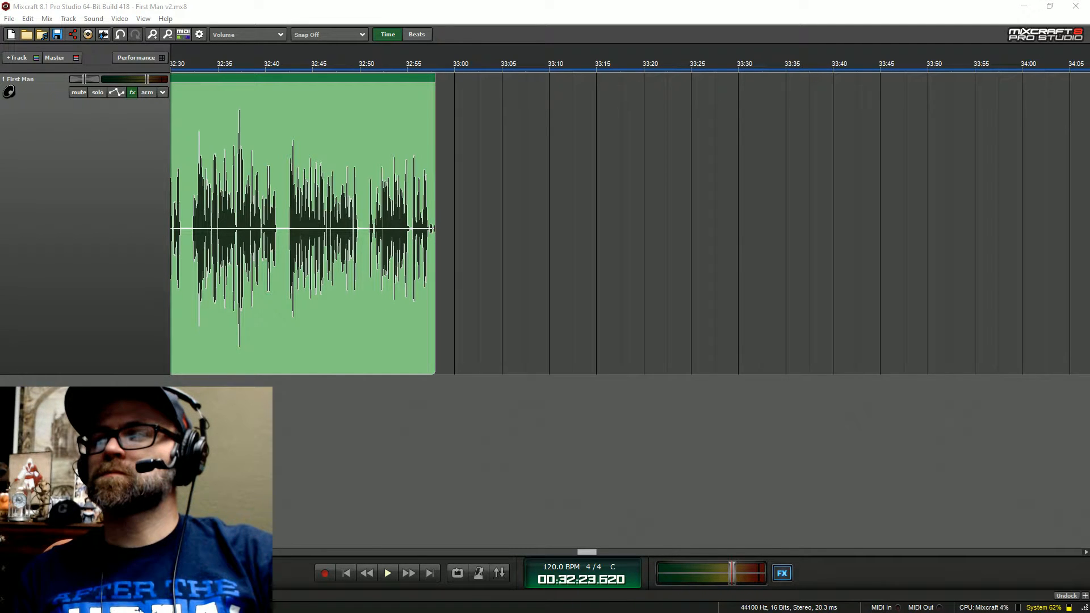
left_click(527, 161)
scroll(526, 162, "down", 5)
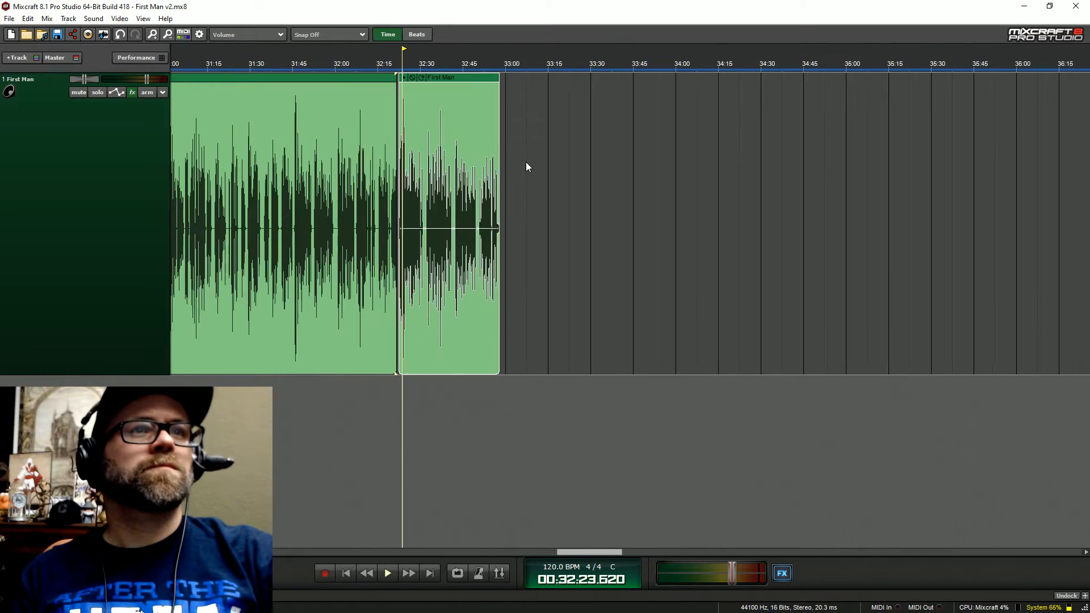
scroll(525, 163, "right", 6)
scroll(526, 167, "down", 4)
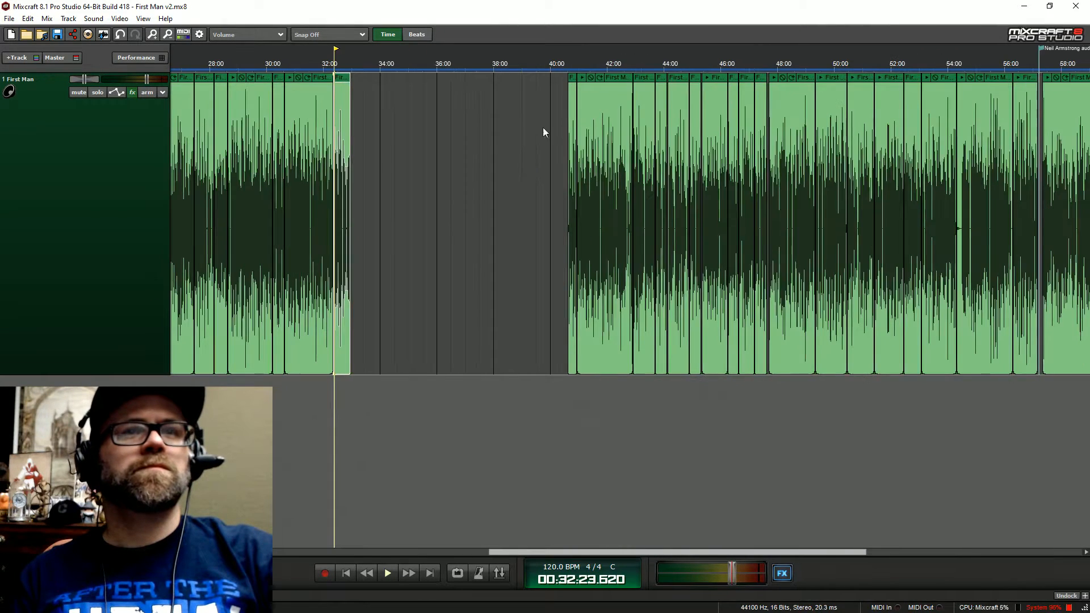
left_click_drag(510, 170, 730, 178)
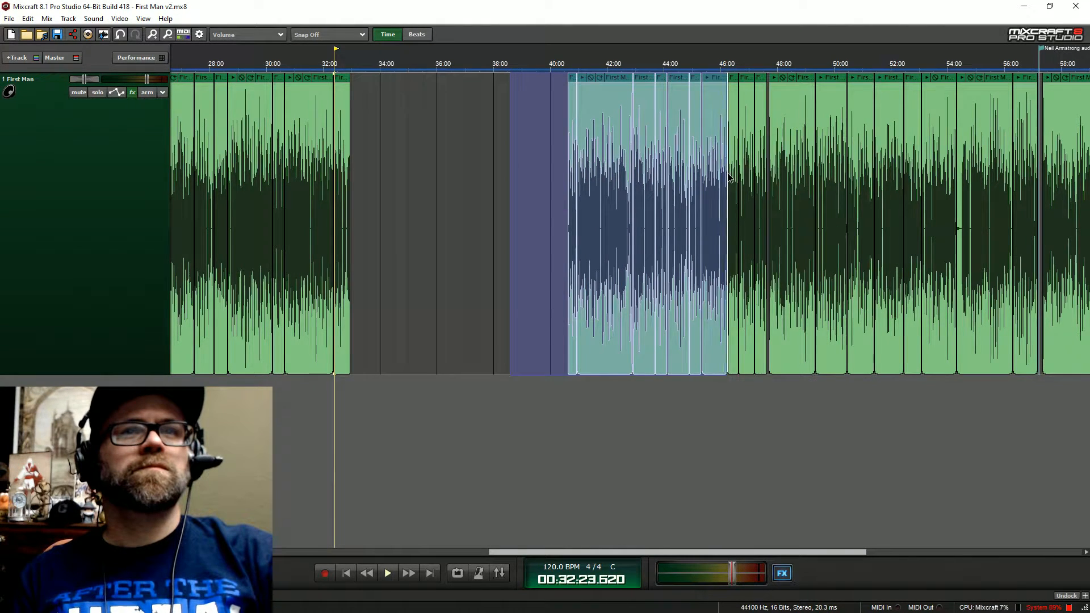
left_click_drag(621, 78, 425, 79)
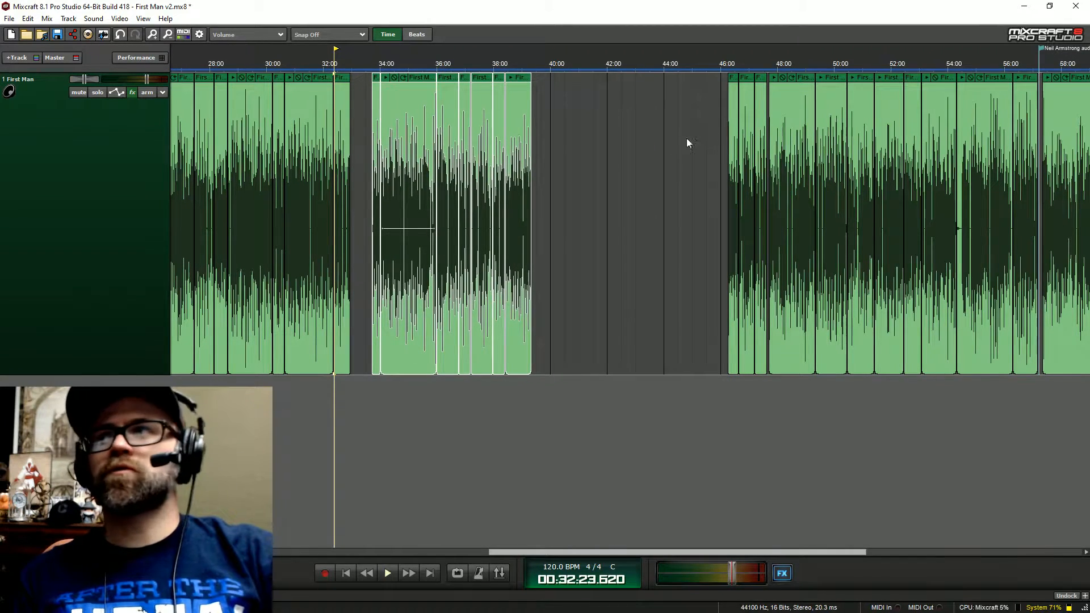
- Play the start of the moved group of clips from about 33:40
scroll(490, 119, "up", 3)
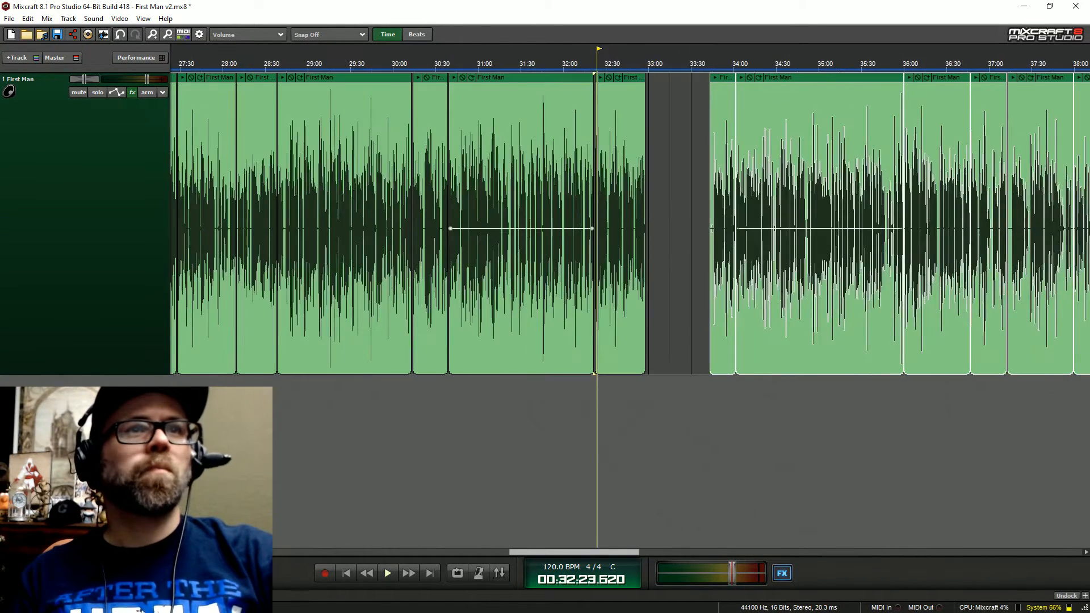
left_click(710, 67)
scroll(709, 67, "up", 3)
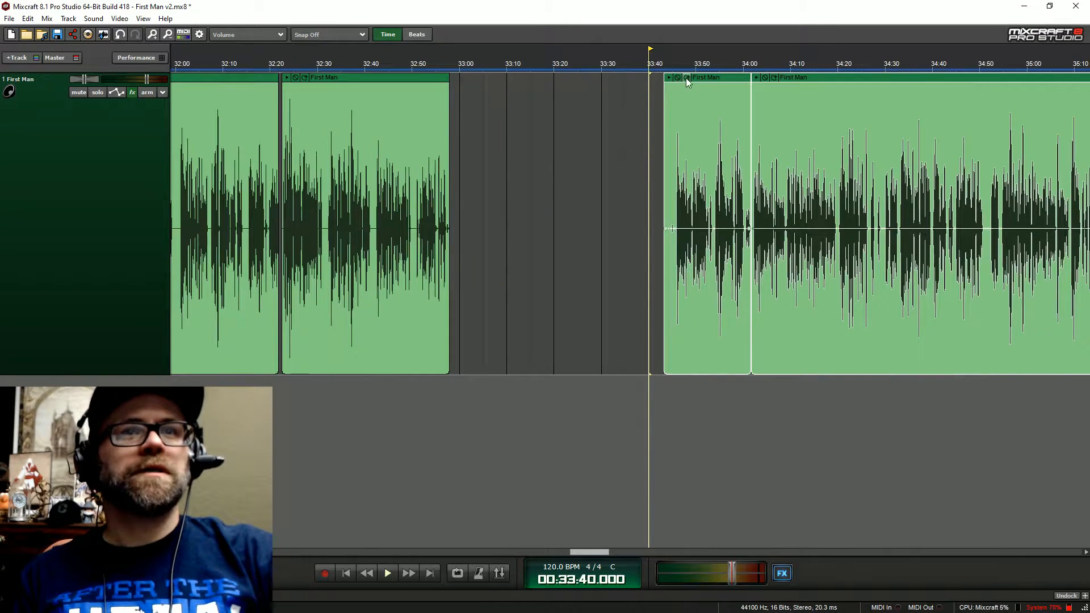
key("space")
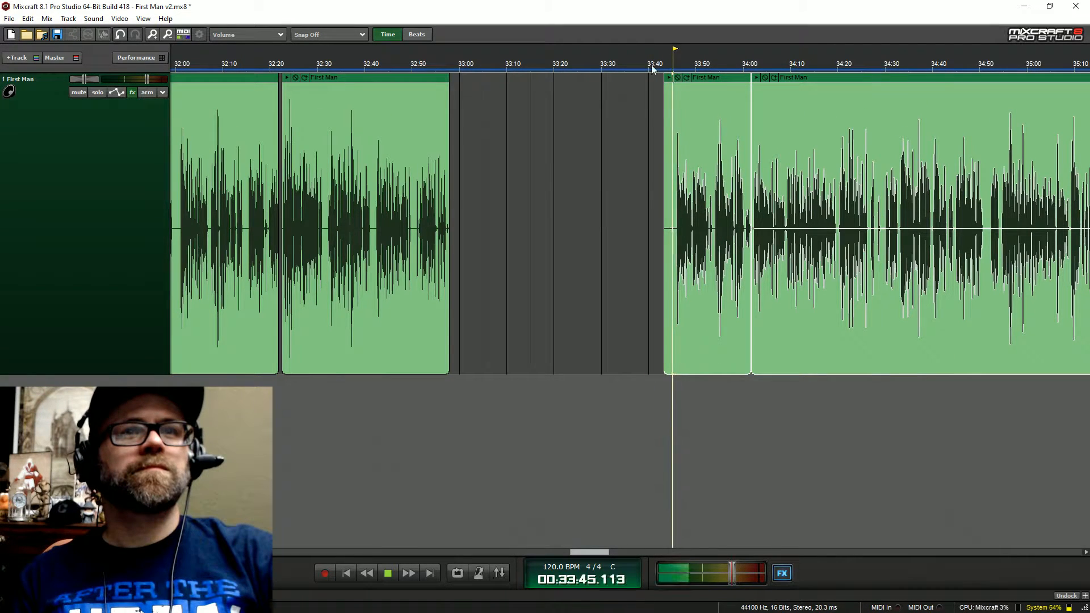
- Audition the last phrases of the clip before the gap and trim its end back to about 32:41.5
left_click(418, 63)
scroll(460, 122, "up", 2)
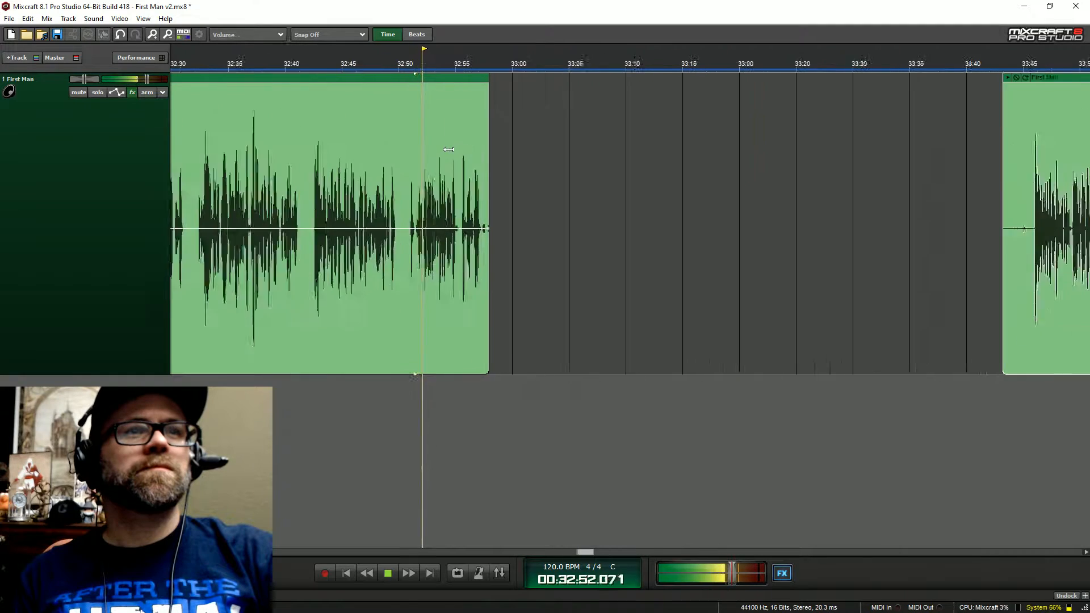
scroll(449, 150, "up", 1)
left_click(410, 61)
left_click(401, 65)
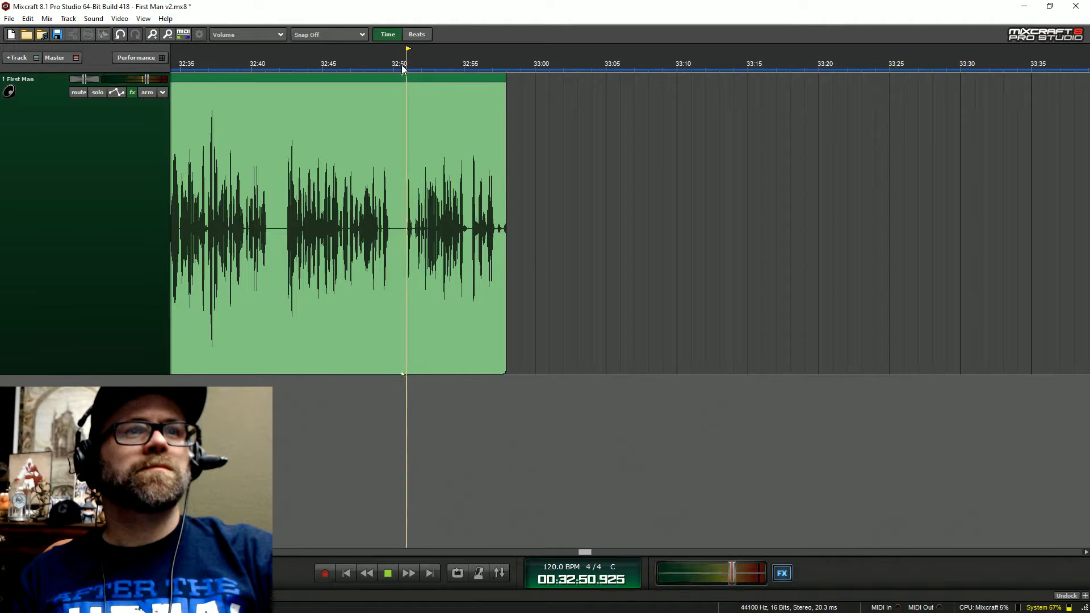
left_click(468, 64)
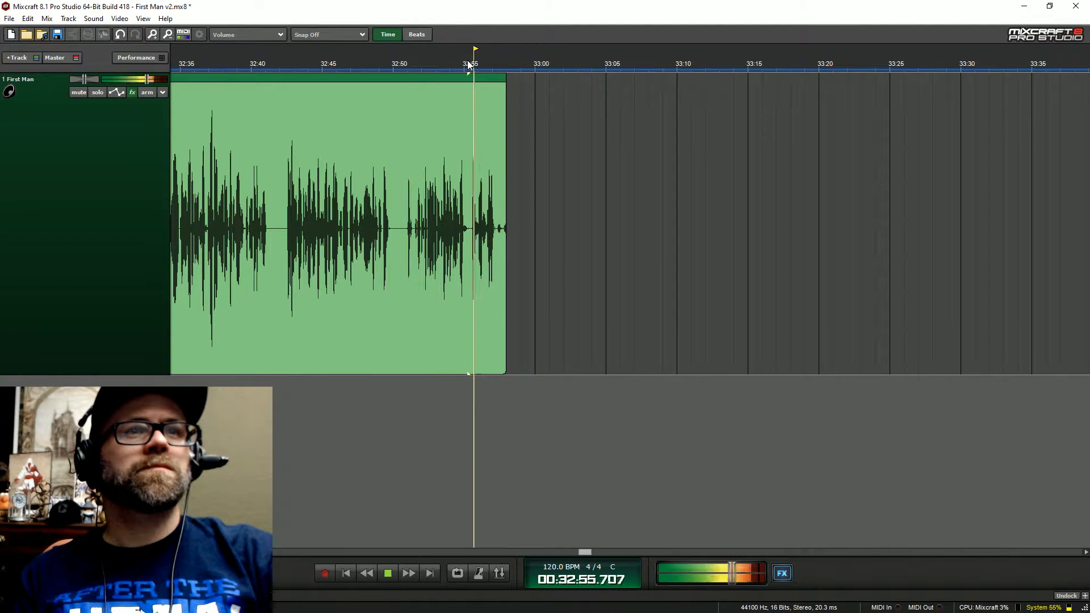
left_click(288, 63)
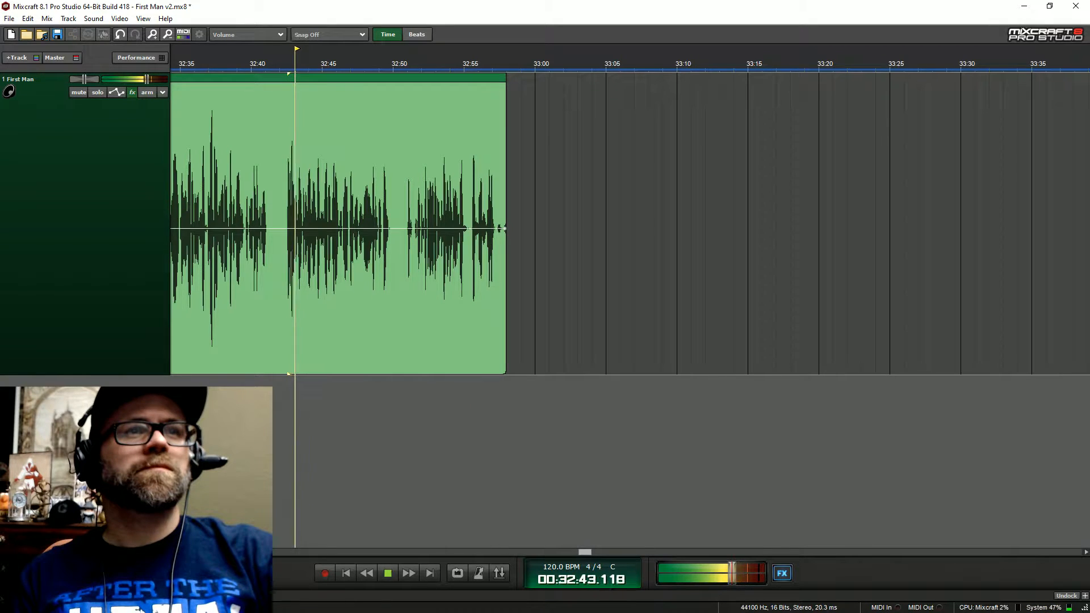
key("space")
left_click_drag(506, 122, 274, 280)
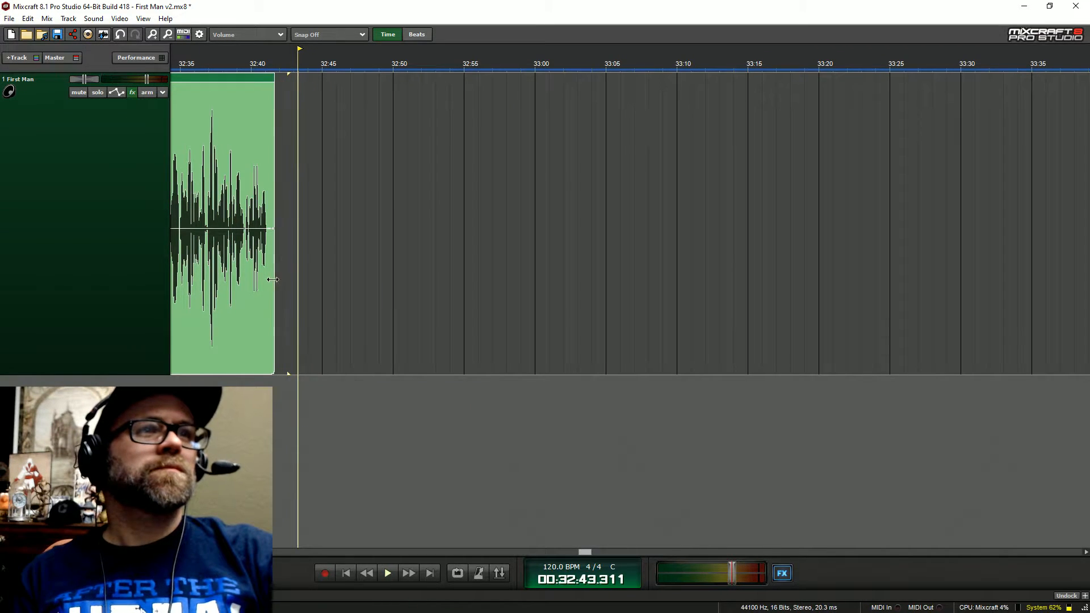
- Move the first clip after the gap back to about 32:48 and trim its leading silence to about 32:50.5
scroll(375, 253, "down", 2)
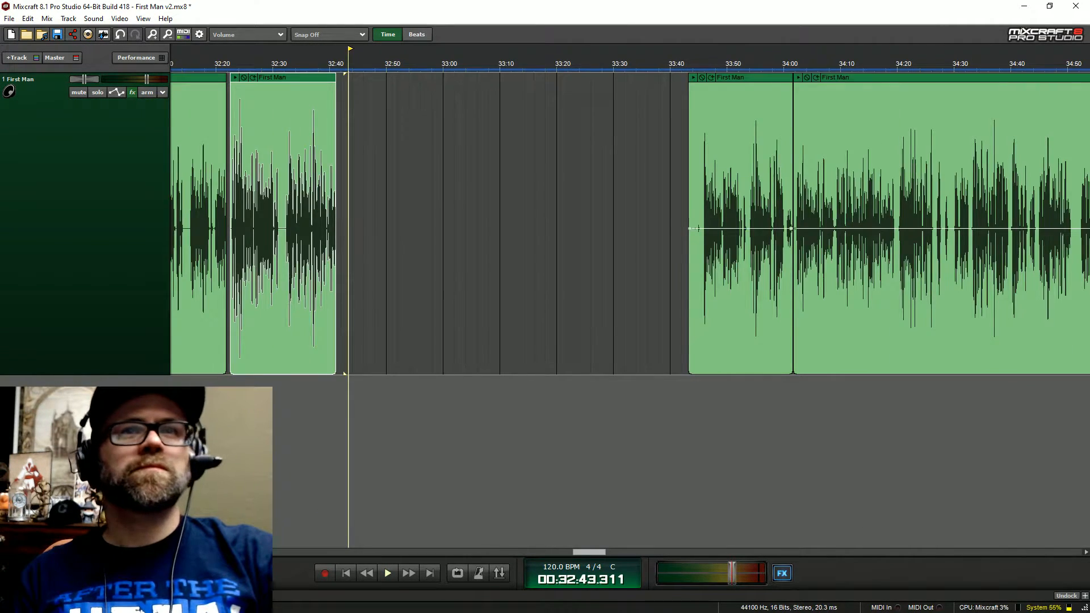
left_click_drag(738, 171, 436, 170)
scroll(357, 149, "up", 2)
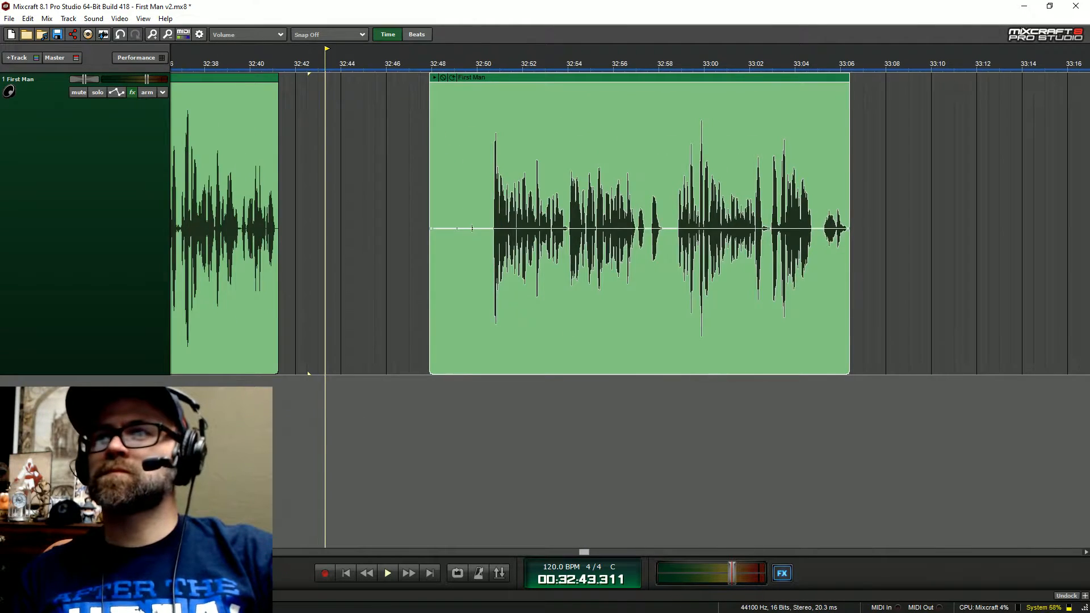
scroll(508, 162, "left", 3)
left_click_drag(661, 112, 719, 157)
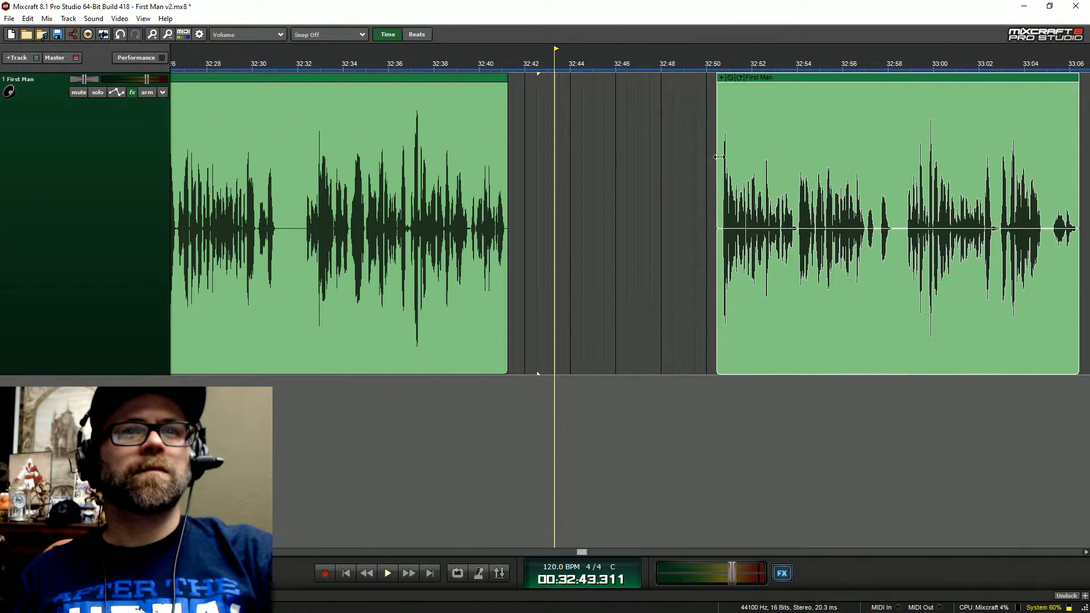
- Move the trimmed clip back to start at about 32:42, just after the cut, and audition the join
key("space")
left_click_drag(762, 80, 567, 72)
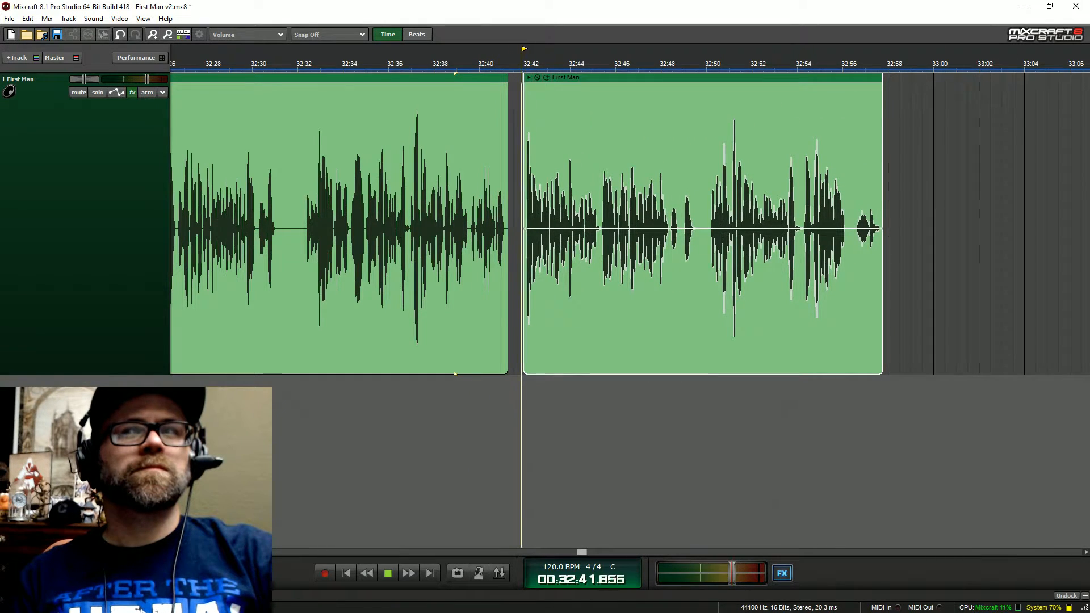
key("minus")
key("minus")
key("space")
- Move the following clip back to start at about 33:02.5 and play its opening words
scroll(731, 118, "down", 3)
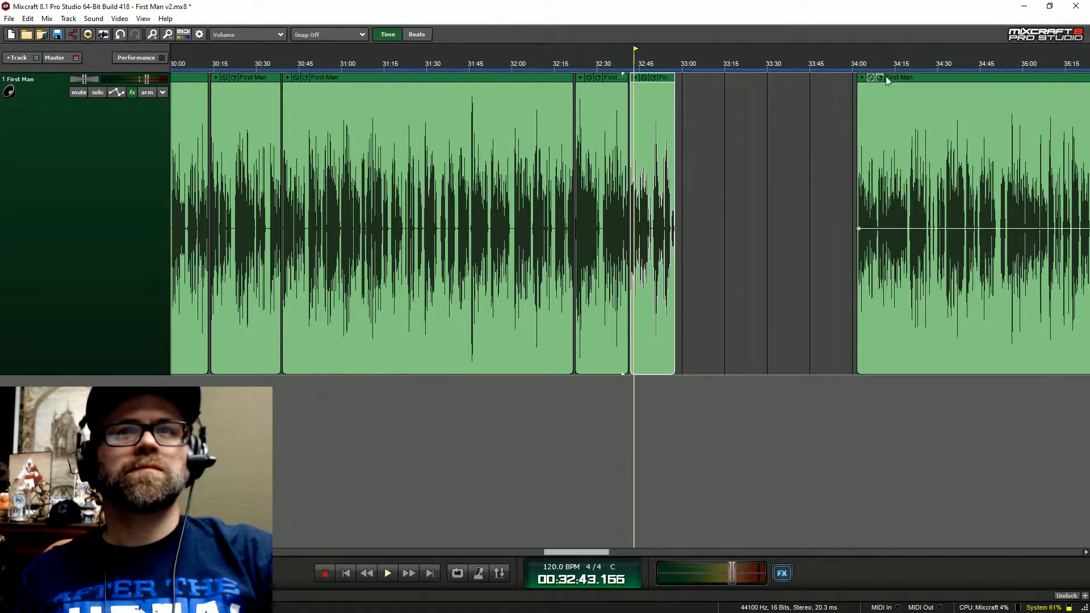
left_click_drag(886, 76, 719, 69)
scroll(715, 95, "up", 3)
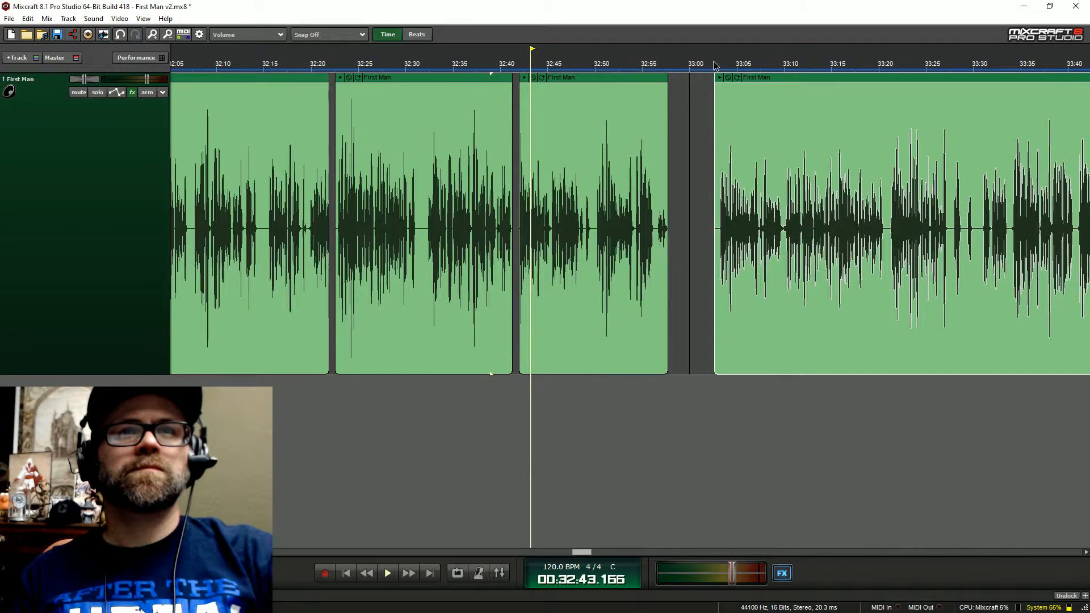
left_click(714, 66)
key("space")
scroll(660, 135, "up", 4)
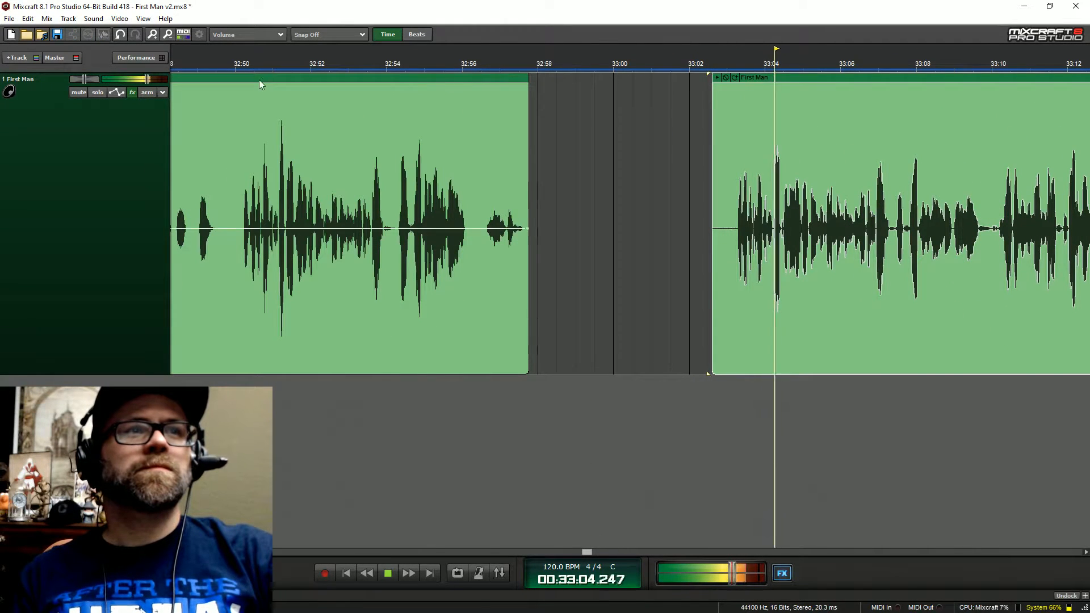
- Play the earlier clip from about 32:50 and cut that passage by trimming its end back to about 32:49.6
left_click(238, 67)
key("space")
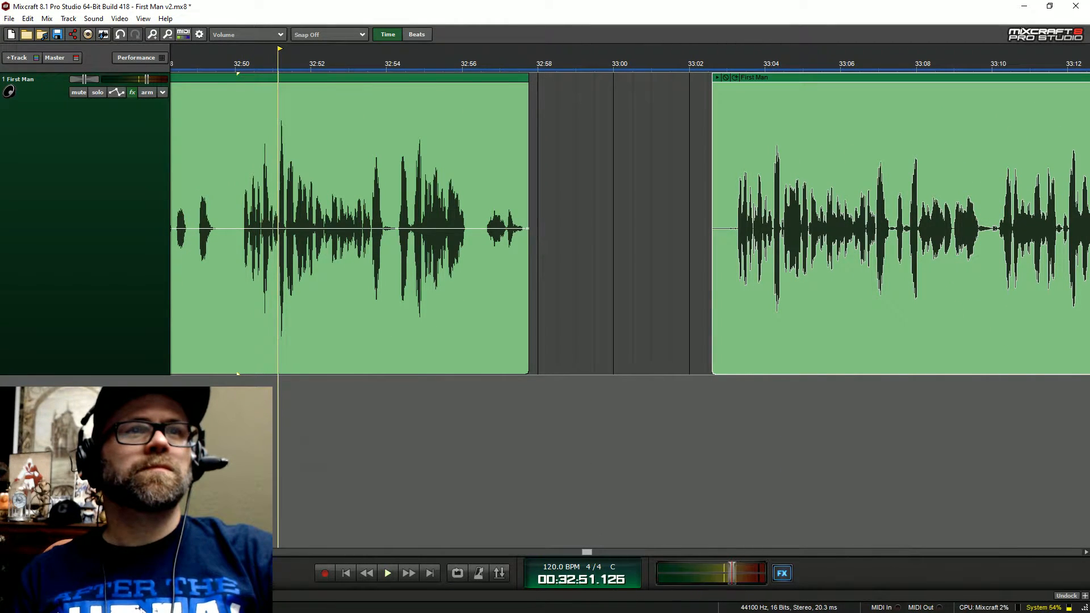
left_click_drag(529, 219, 223, 219)
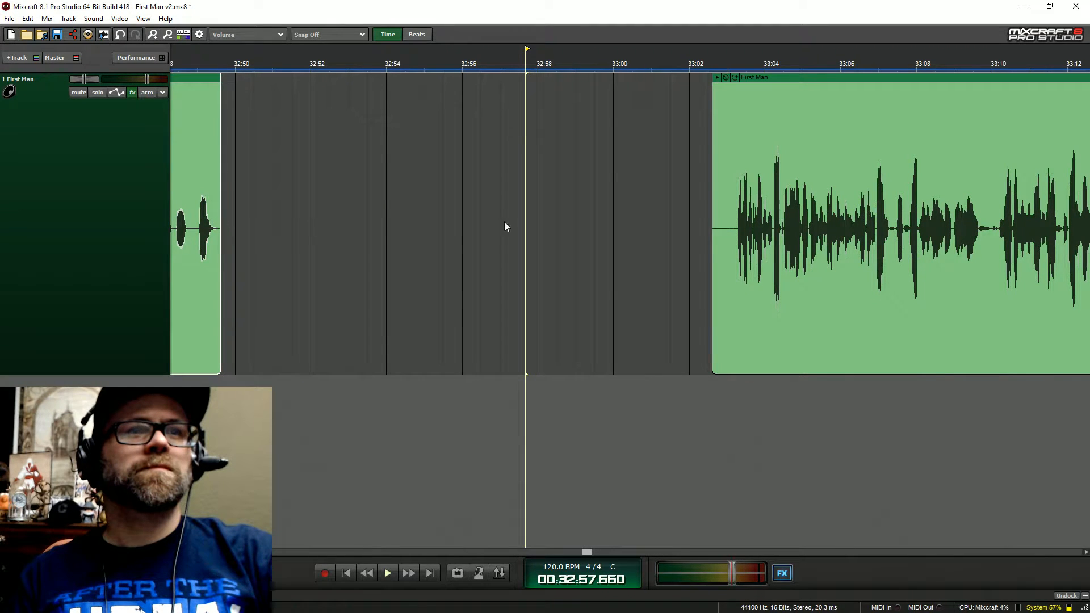
- Move the following clip back against the cut at about 32:49.6 and audition the join
left_click_drag(770, 80, 276, 87)
left_click(208, 78)
key("space")
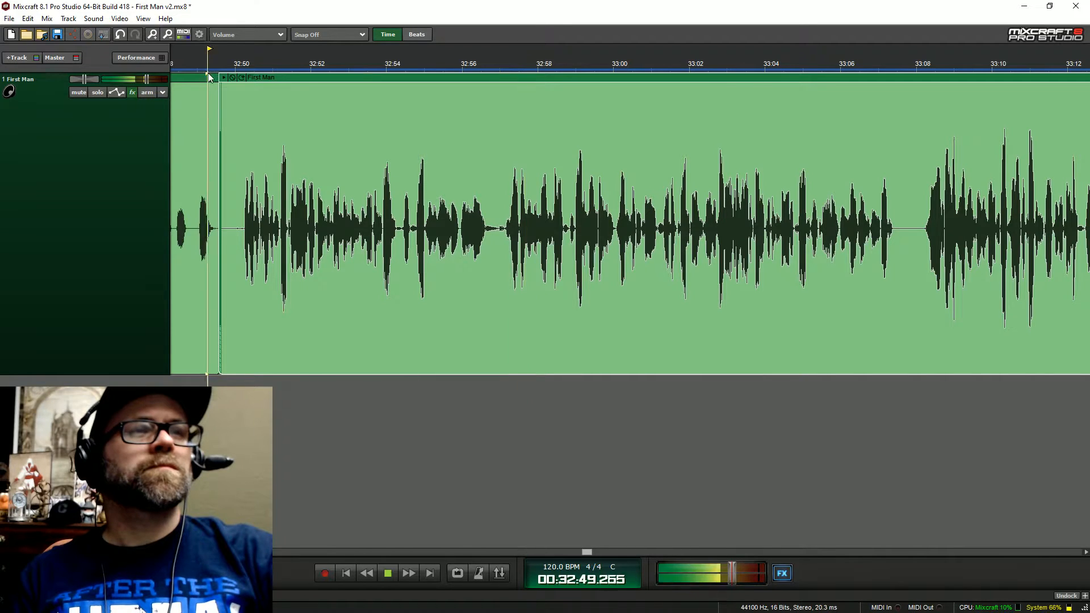
scroll(208, 78, "down", 3)
key("space")
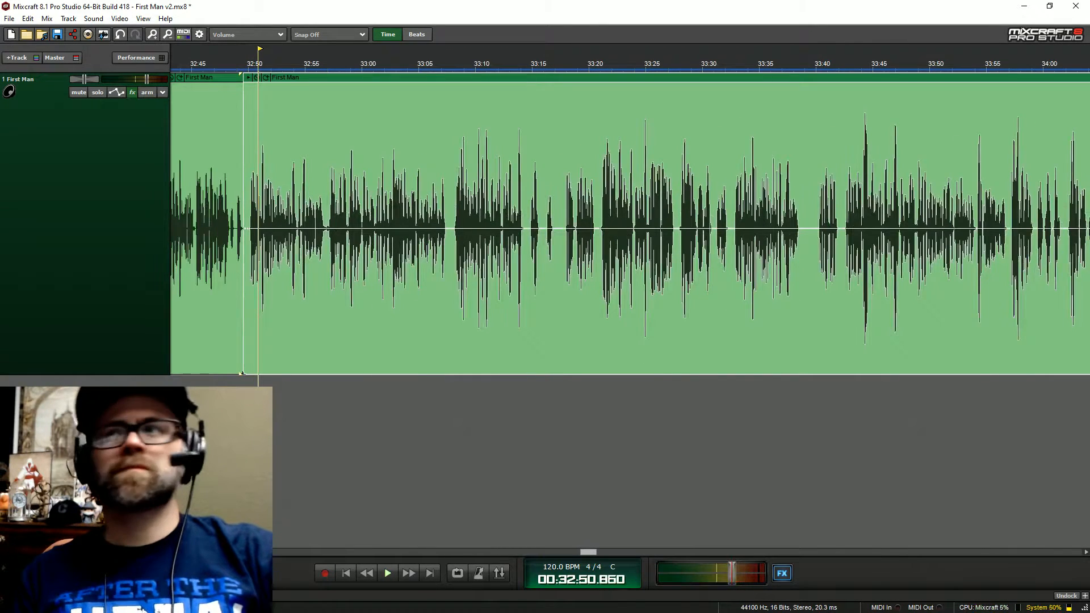
- Move the next clip back to start at about 34:52, shortly after the long clip's end, and play its opening
scroll(631, 227, "right", 3)
scroll(643, 240, "down", 5)
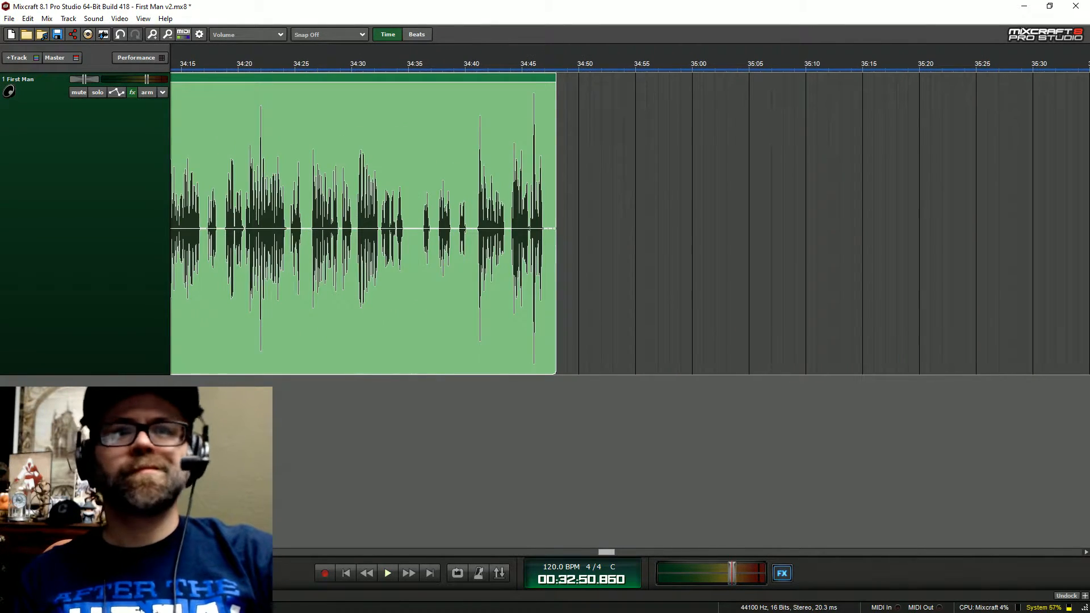
mouse_move(720, 229)
left_mouse_down()
mouse_move(708, 148)
mouse_move(651, 64)
left_mouse_up()
scroll(612, 125, "up", 2)
scroll(611, 125, "up", 1)
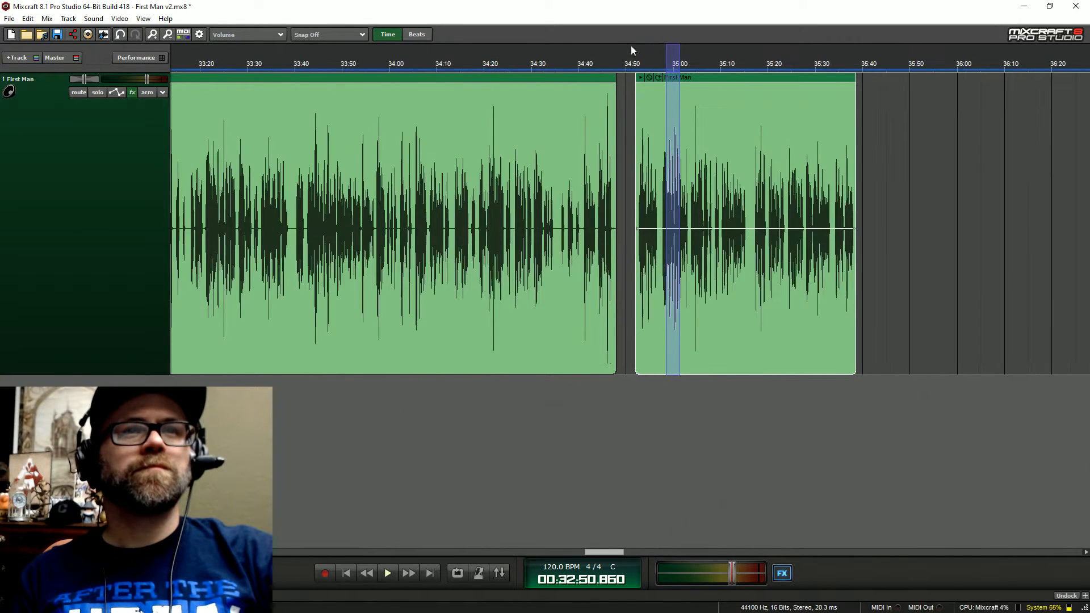
left_click(634, 59)
scroll(547, 167, "up", 2)
key("space")
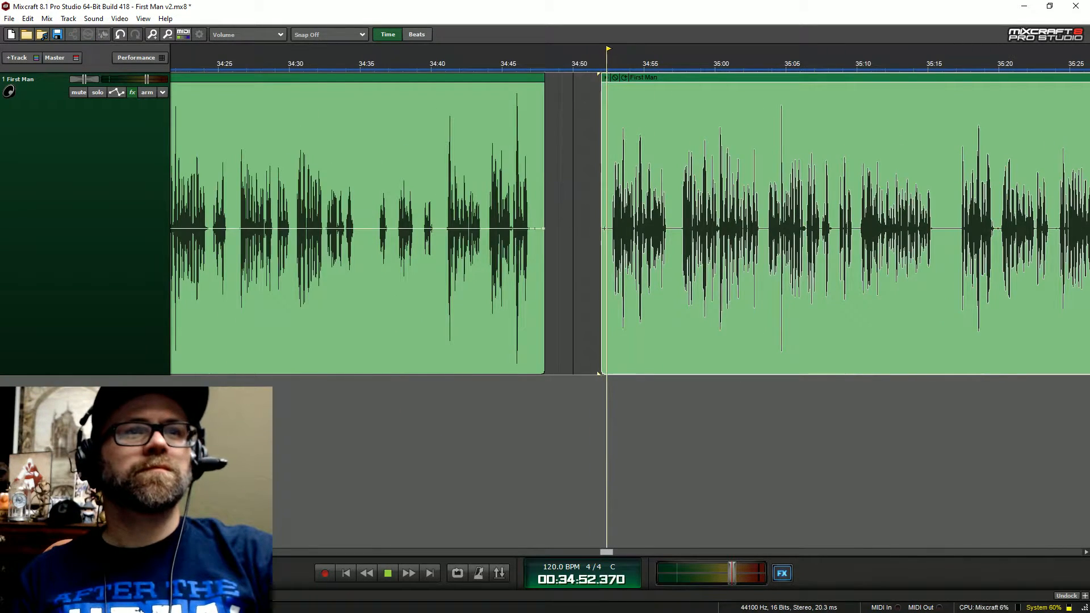
- Audition the long clip's last phrases and trim its end back to about 34:43.5
left_click(445, 66)
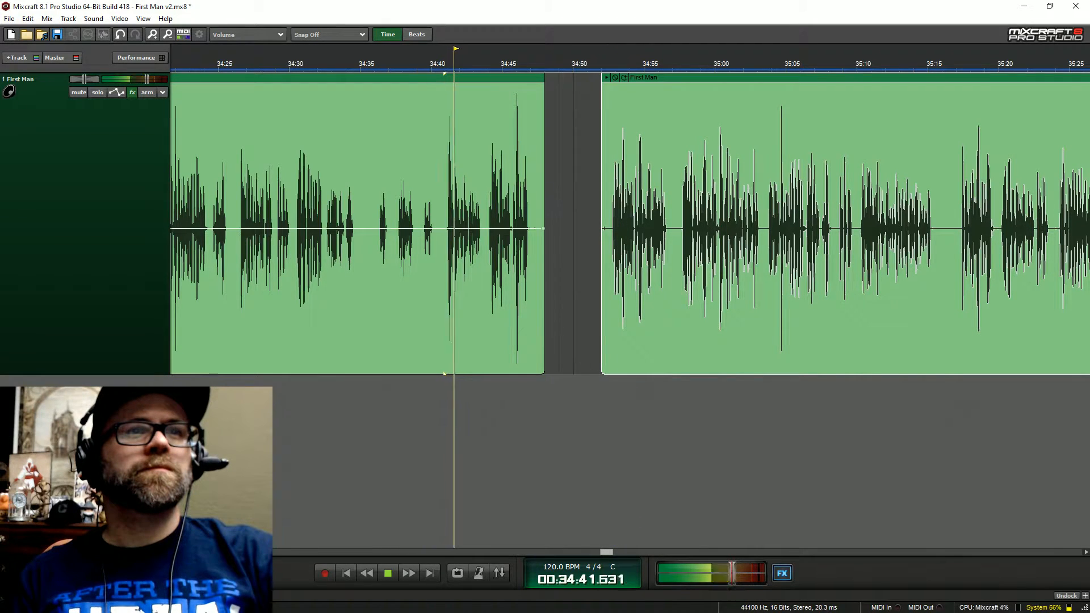
left_click(385, 64)
left_click(484, 64)
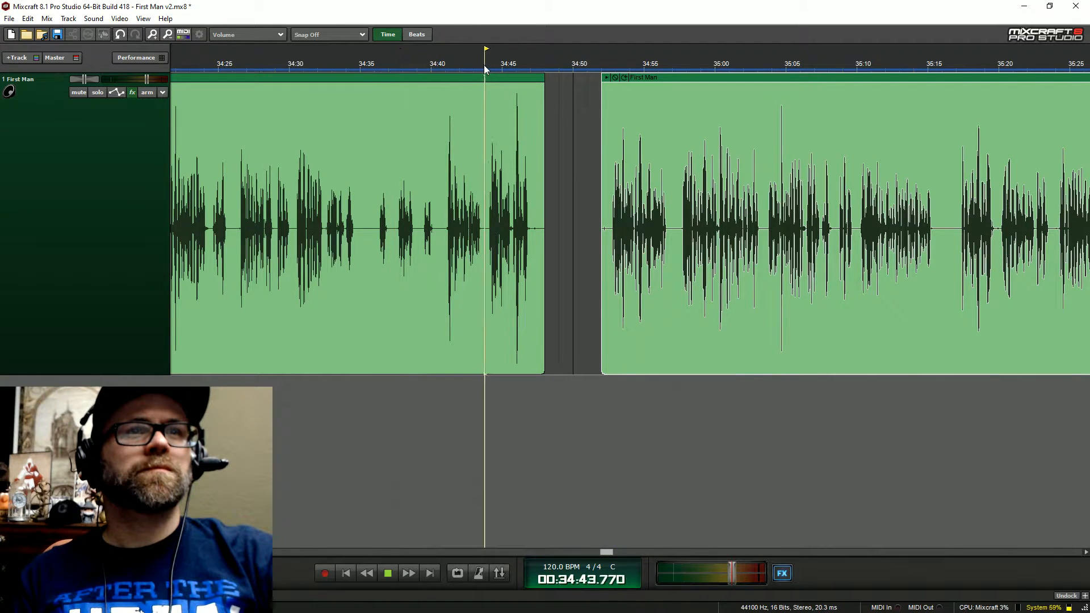
scroll(634, 216, "up", 2)
key("space")
left_click_drag(596, 267, 465, 267)
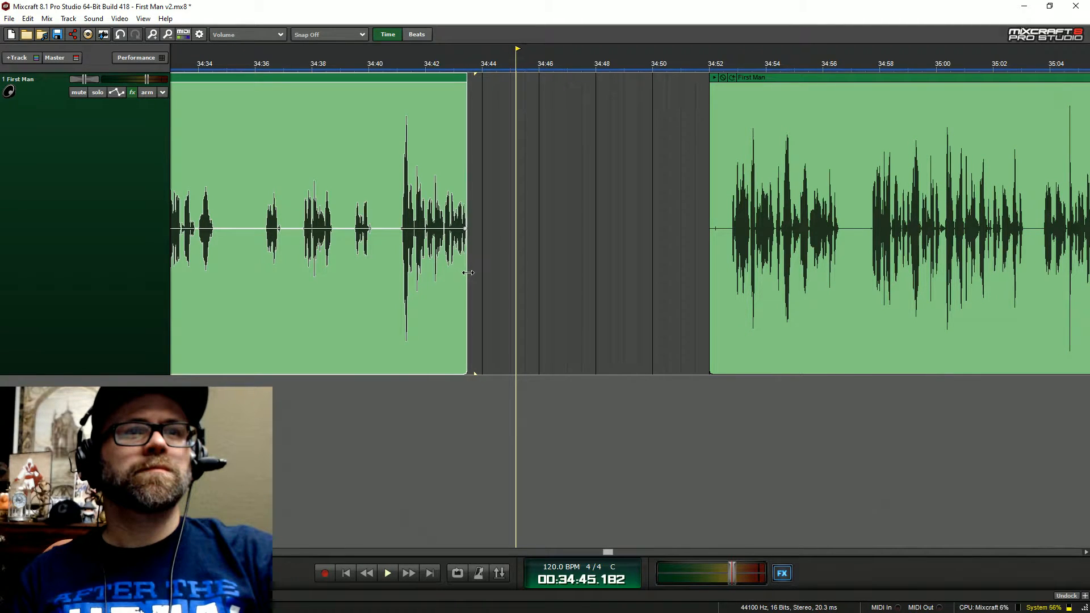
- Trim the next clip's leading silence, move it back to start at about 34:44, and audition the join
left_click_drag(713, 145, 732, 144)
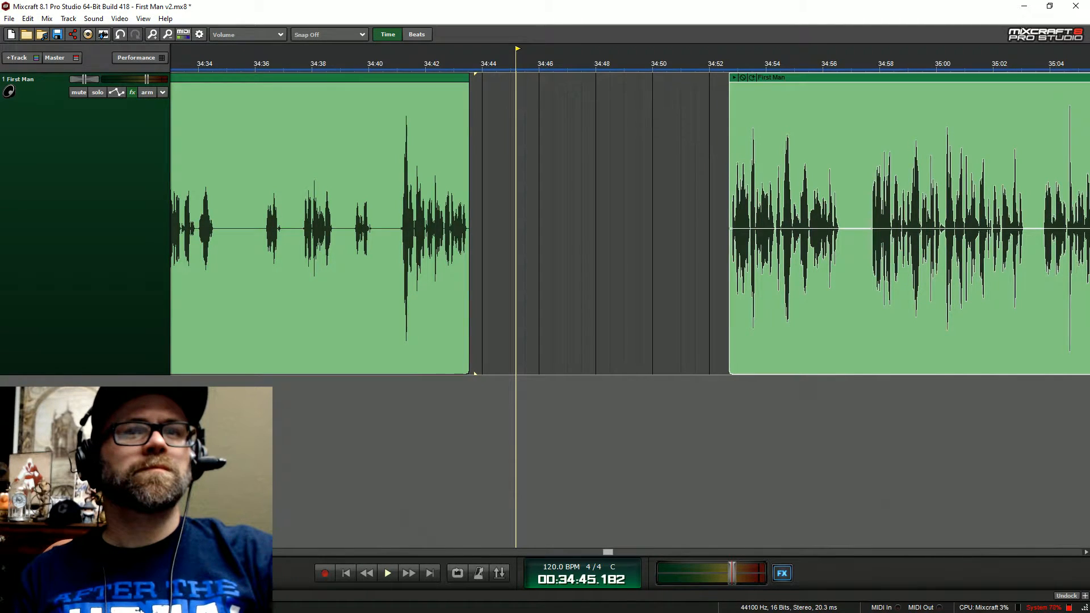
left_click_drag(771, 79, 524, 66)
left_click(455, 64)
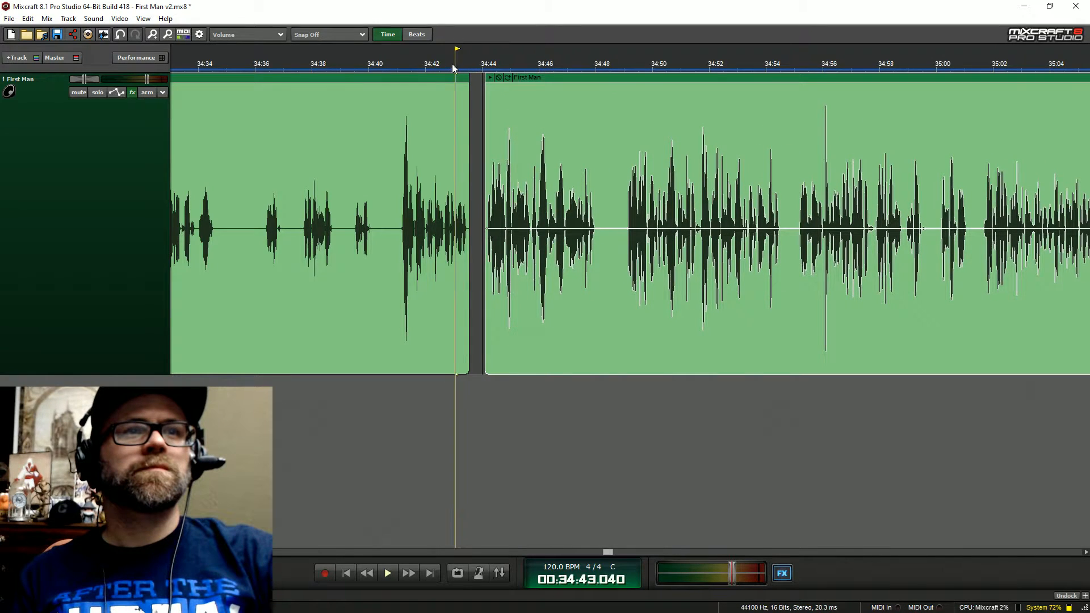
left_click(447, 64)
key("space")
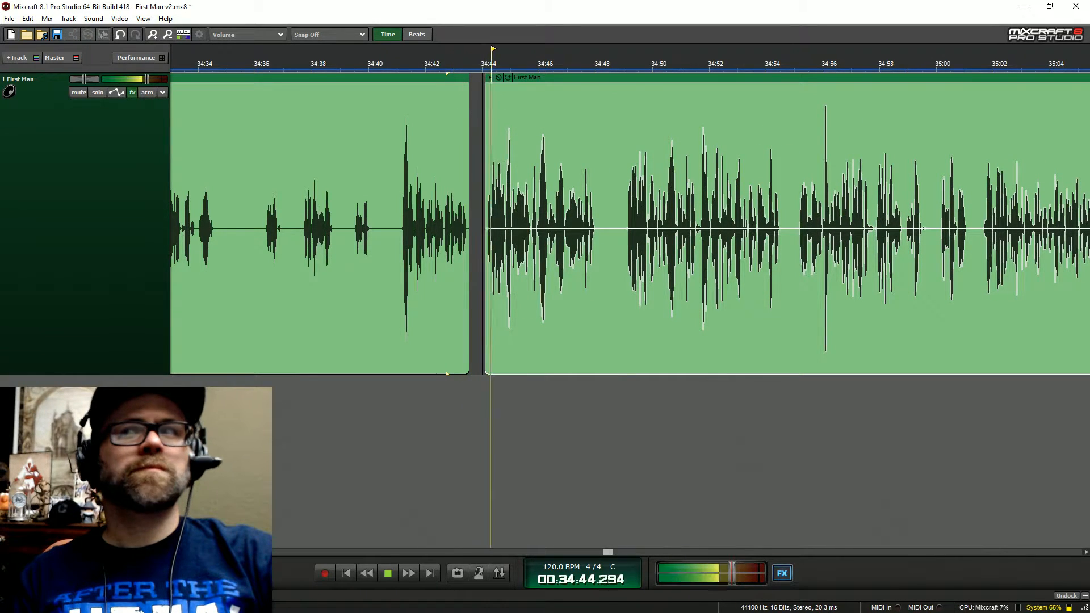
scroll(631, 227, "down", 2)
key("space")
- Move the next clip back to start at about 35:30.5, close behind the previous clip, and play its opening
scroll(711, 281, "down", 3)
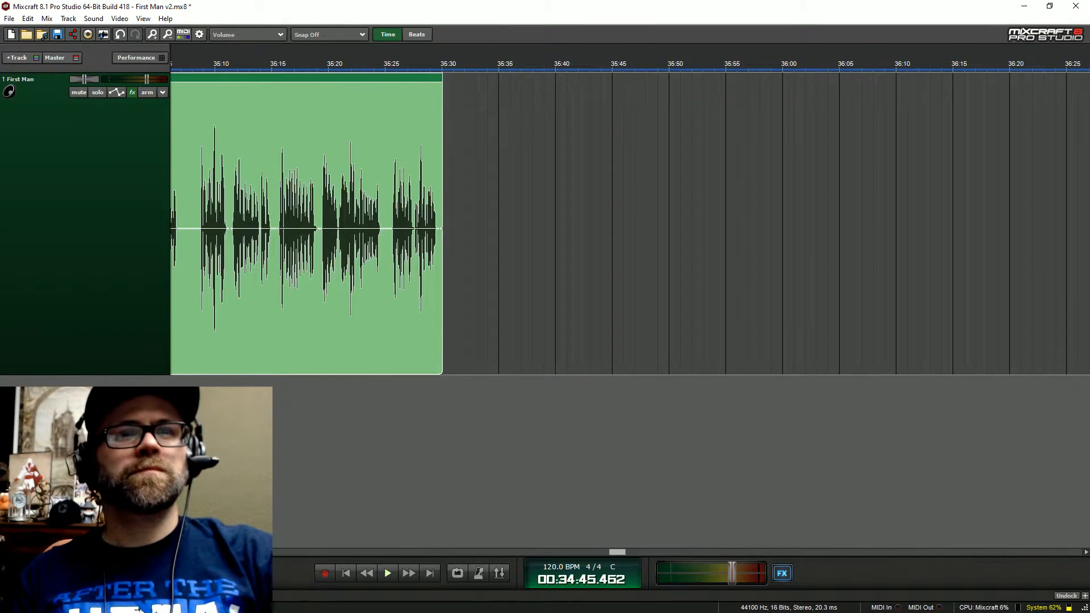
left_click_drag(860, 82, 570, 82)
left_click(549, 65)
key("space")
scroll(549, 227, "up", 3)
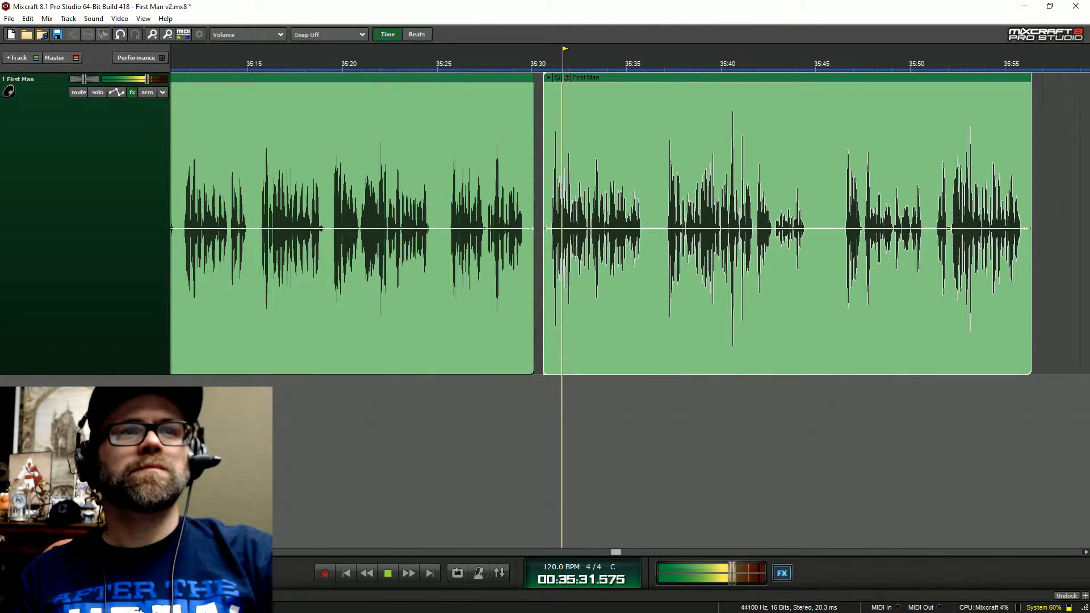
- Play the earlier clip's last phrase from about 35:25.5 and cut it by trimming the end to about 35:24.6
left_click(450, 64)
key("space")
left_click_drag(533, 136, 428, 270)
- Move the following clip back to start at about 35:25 and replay the transition several times to check its timing
left_click_drag(595, 85, 487, 80)
left_click(414, 69)
key("space")
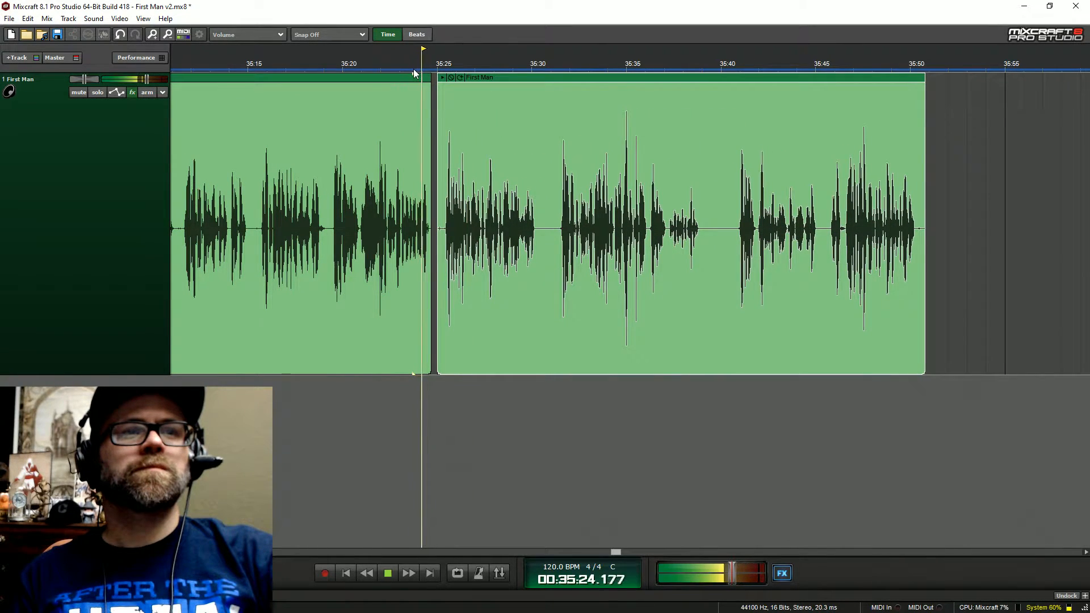
scroll(462, 170, "down", 2)
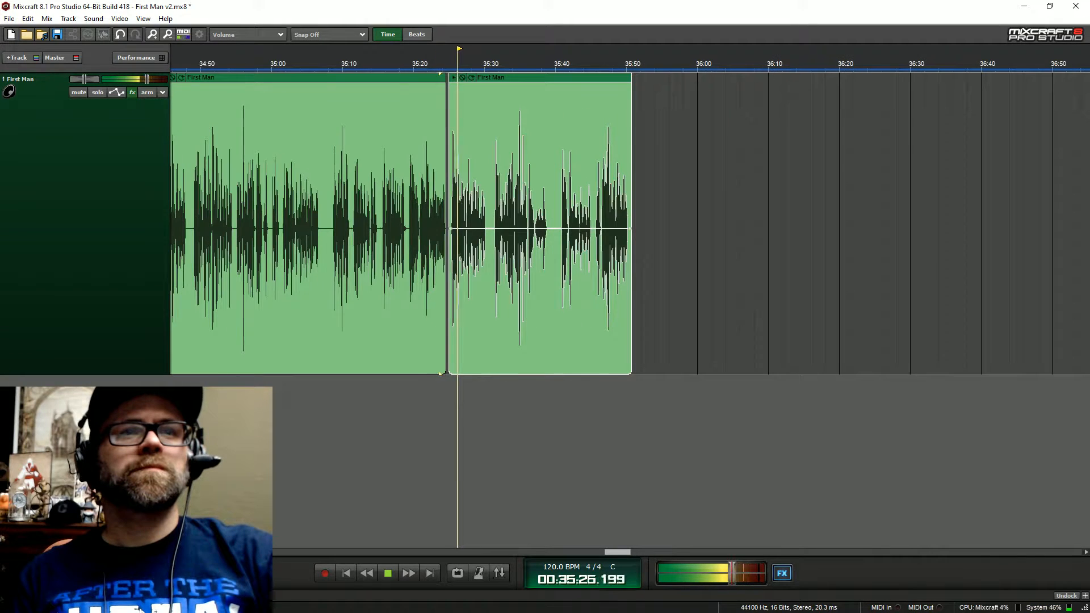
left_click(435, 71)
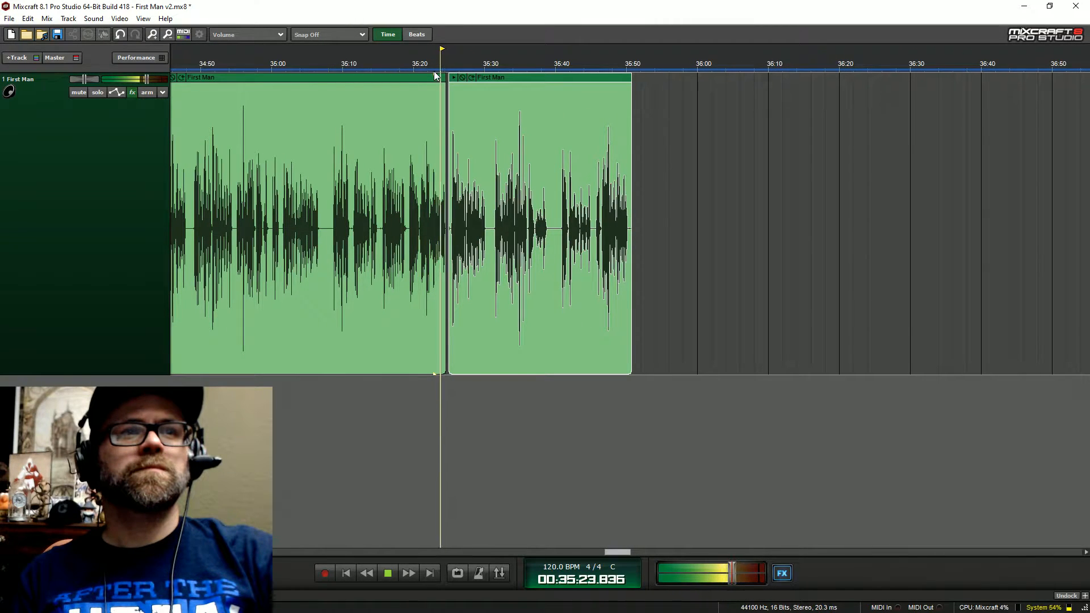
key("space")
left_click(414, 65)
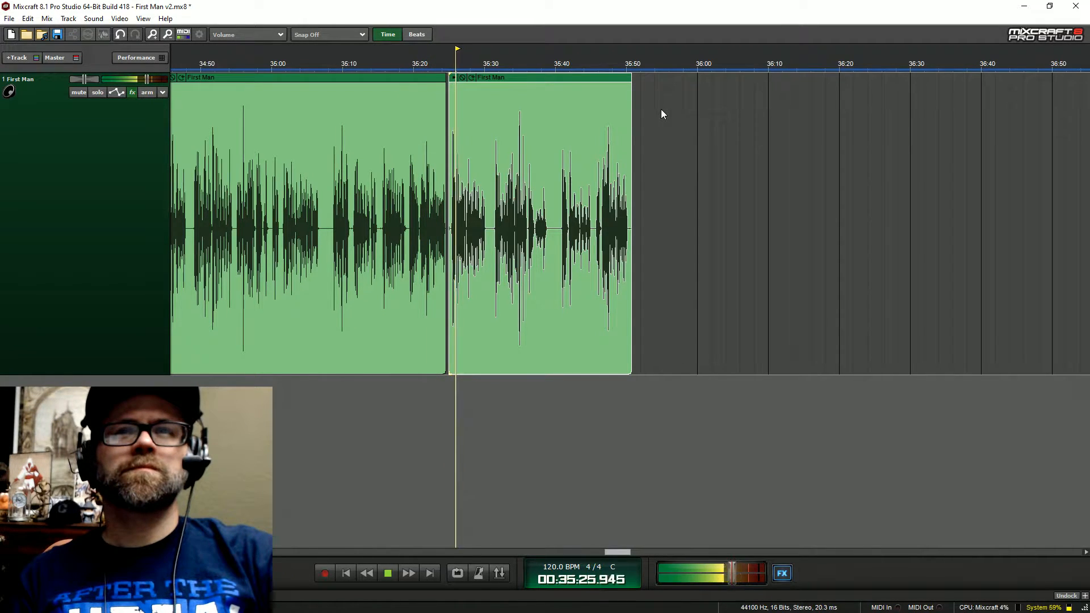
key("space")
scroll(662, 114, "down", 2)
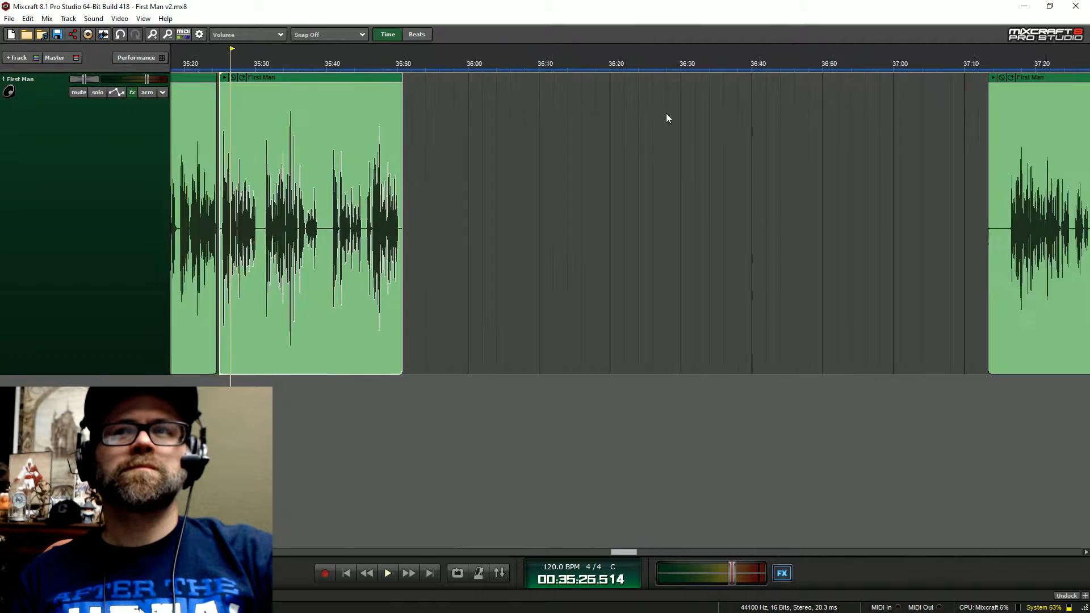
- Move the next clip back to start near 35:56, trim its leading silence to about 35:58.5, and play its opening
left_click_drag(801, 79, 245, 86)
scroll(662, 121, "up", 2)
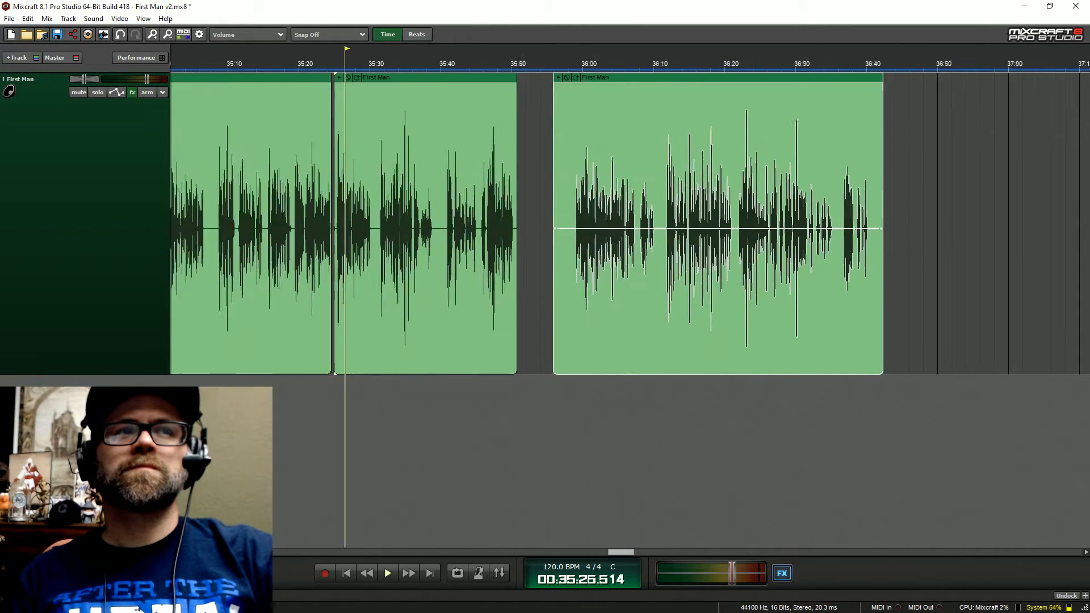
left_click_drag(670, 113, 684, 131)
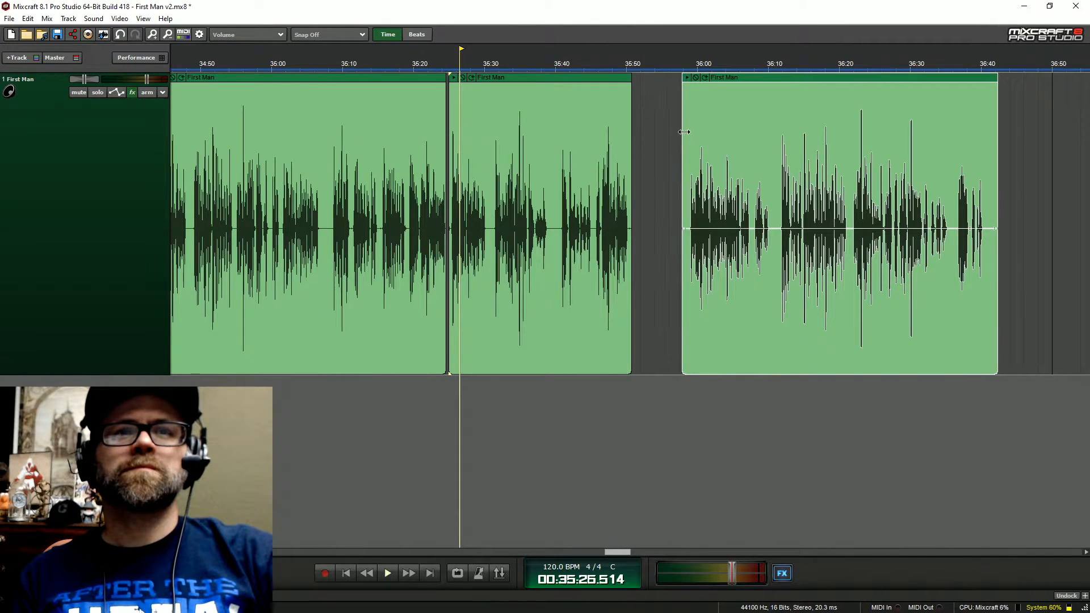
left_click(687, 65)
key("space")
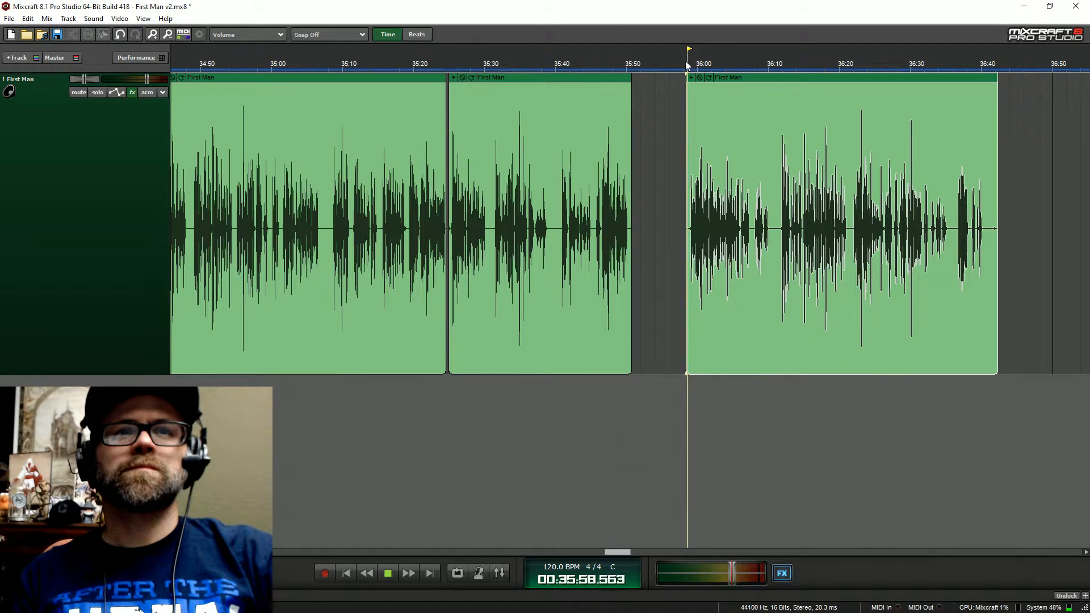
- Play the earlier clip from about 35:41 and move the following clip back to start at about 35:51.5
left_click(566, 74)
scroll(653, 149, "down", 2)
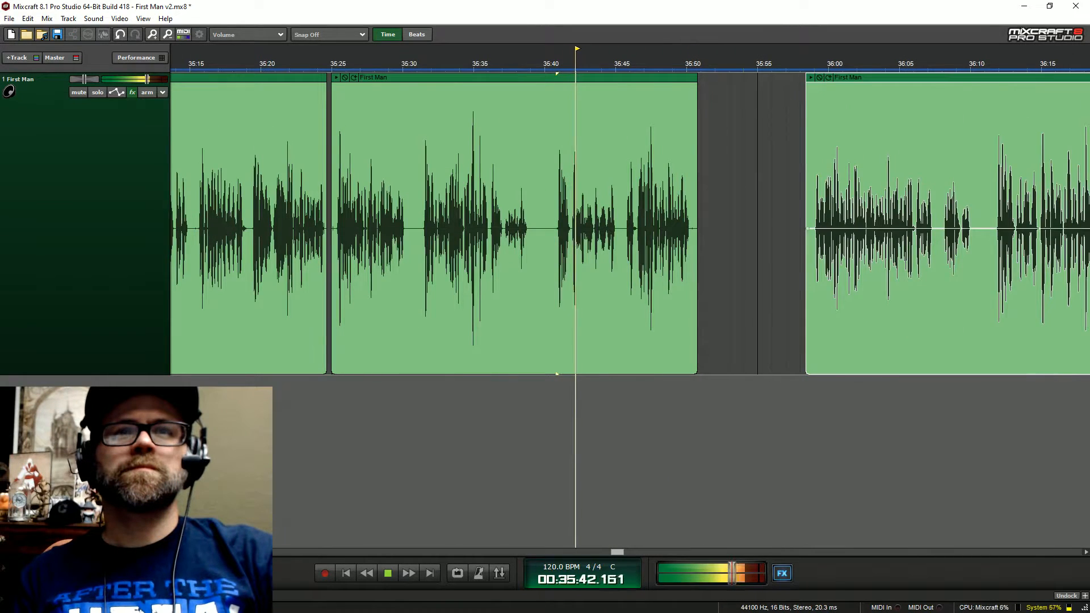
left_click_drag(823, 71, 728, 70)
left_click(728, 67)
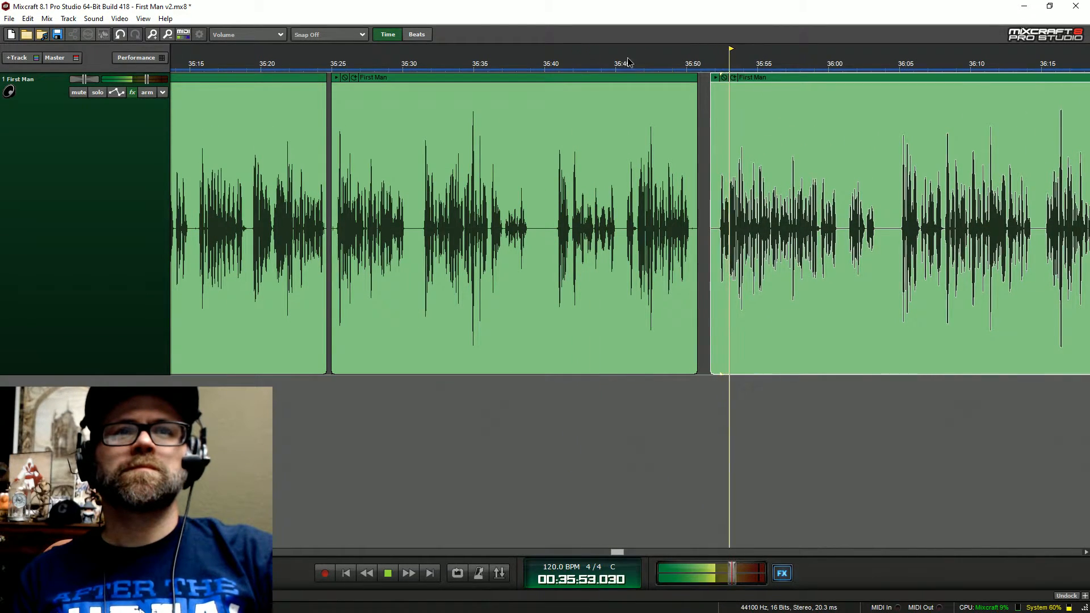
- Play the earlier clip's last phrase and cut it by trimming the clip's end to about 35:45
left_click(633, 76)
scroll(632, 76, "down", 2)
key("space")
left_click_drag(807, 142, 589, 287)
- Move the following clip back to start at about 35:45, audition the join, and save the project
left_click_drag(880, 77, 629, 78)
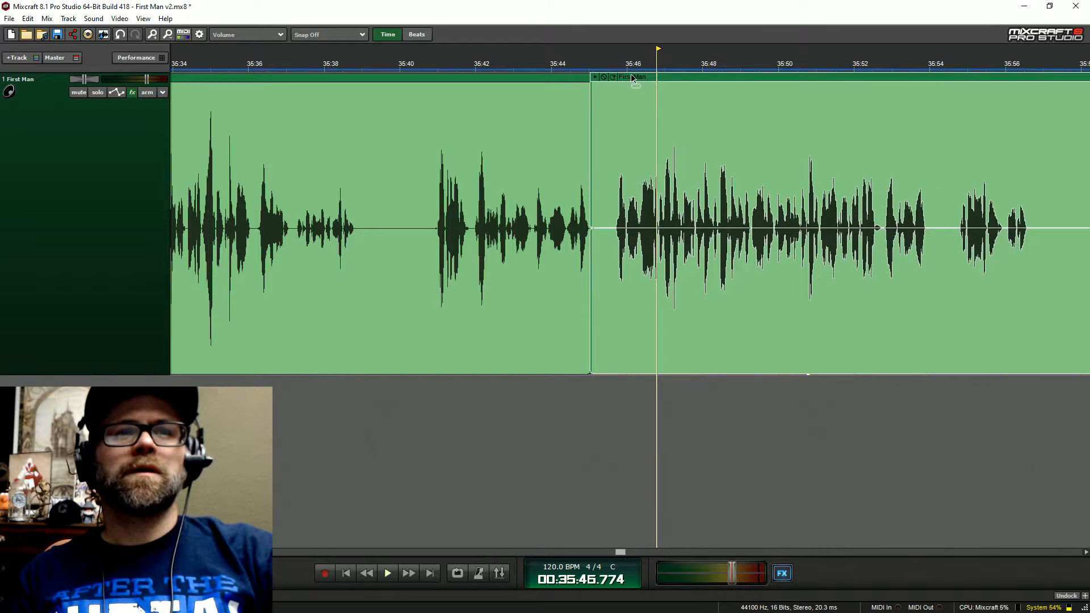
left_click(577, 68)
key("space")
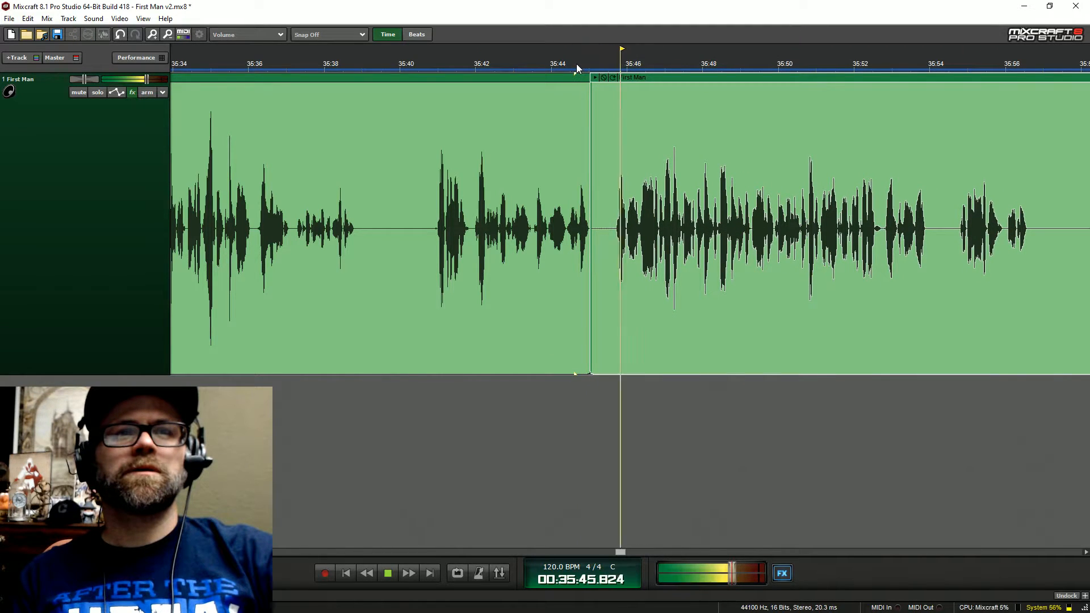
scroll(680, 266, "down", 4)
key("space")
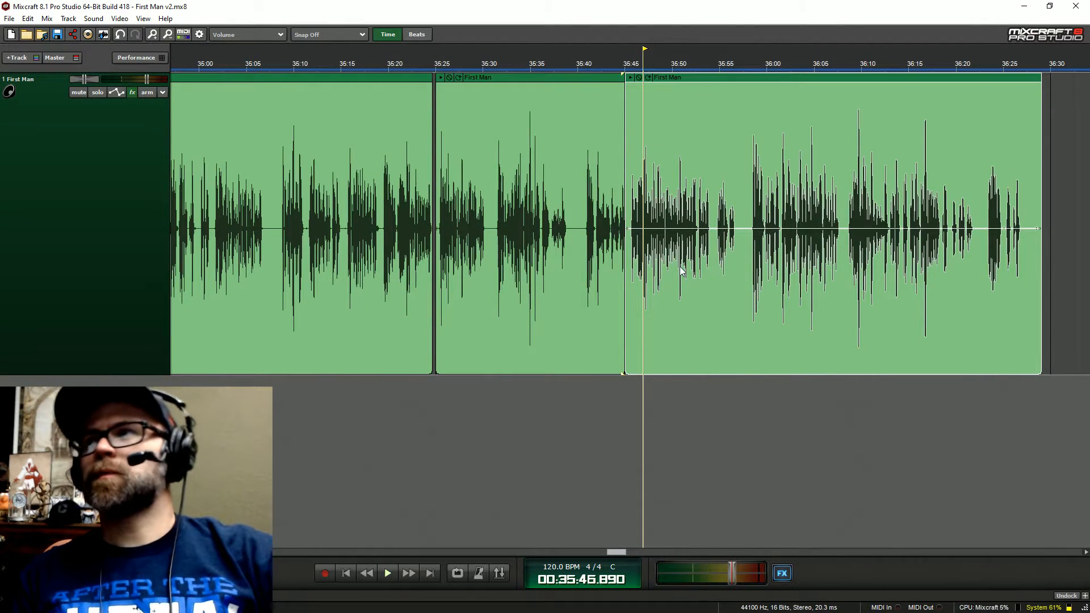
scroll(681, 272, "down", 2)
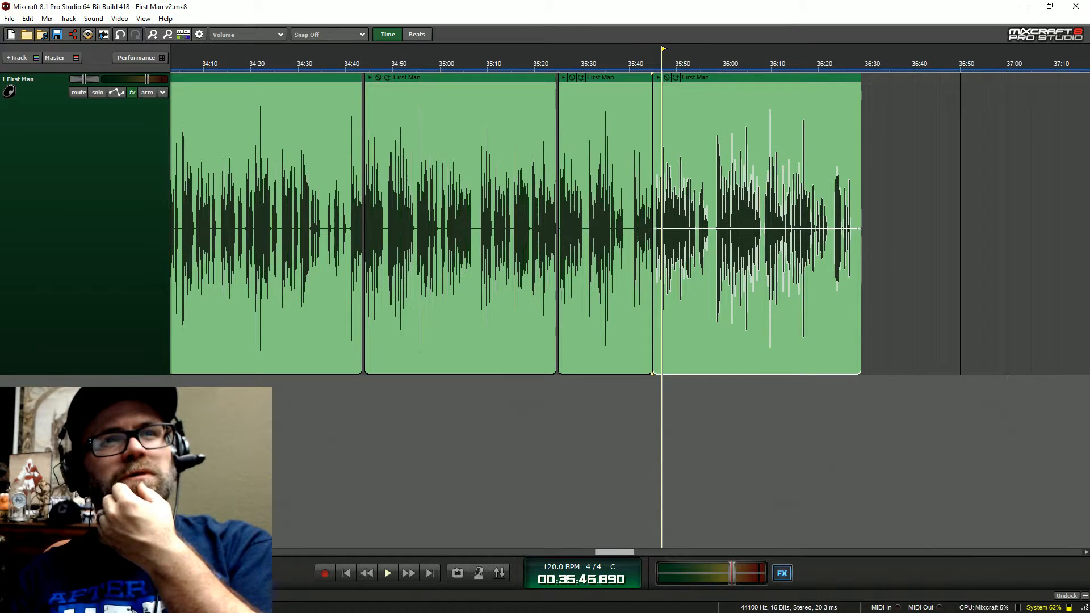
- Replay the transition between the clips around 35:25, starting from about 35:19.5
left_click(532, 67)
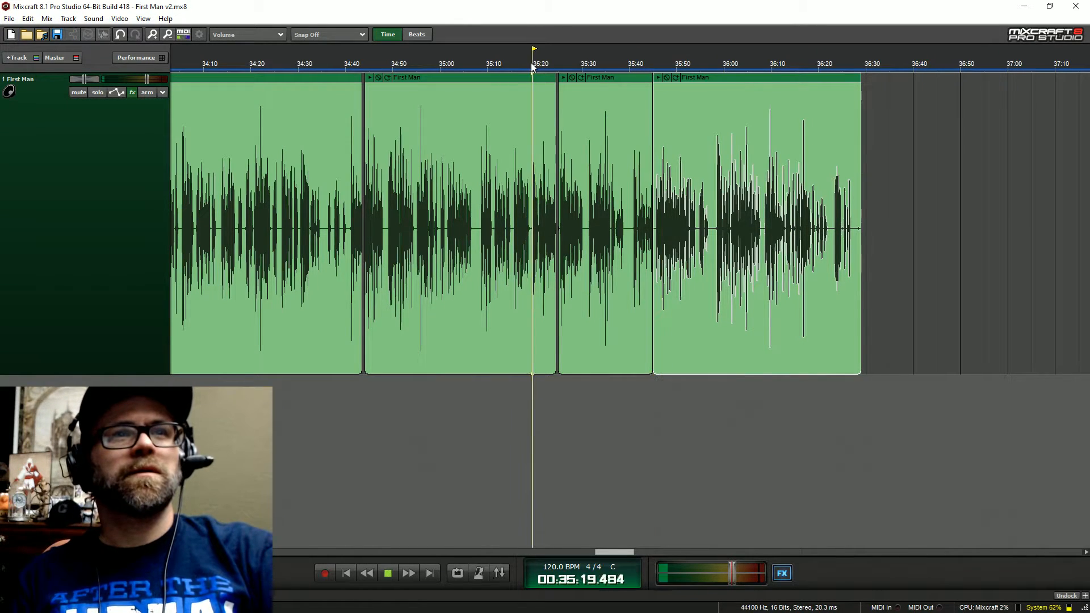
left_click(561, 69)
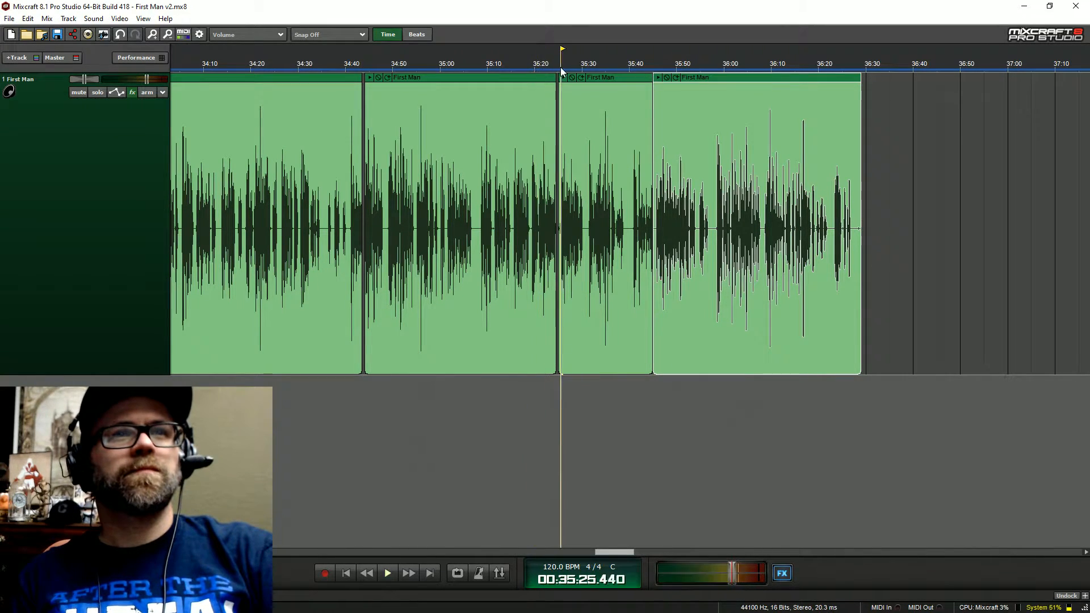
left_click(531, 67)
key("space")
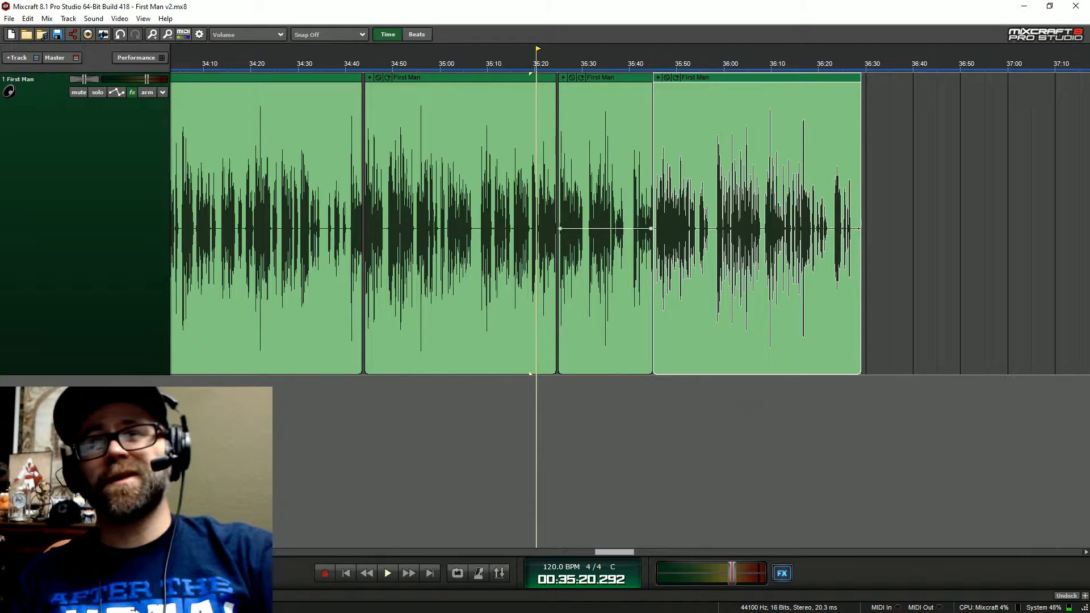
- Select the two clips after the large gap, move them together to start at about 36:30.5, and play the opening
scroll(625, 227, "right", 6)
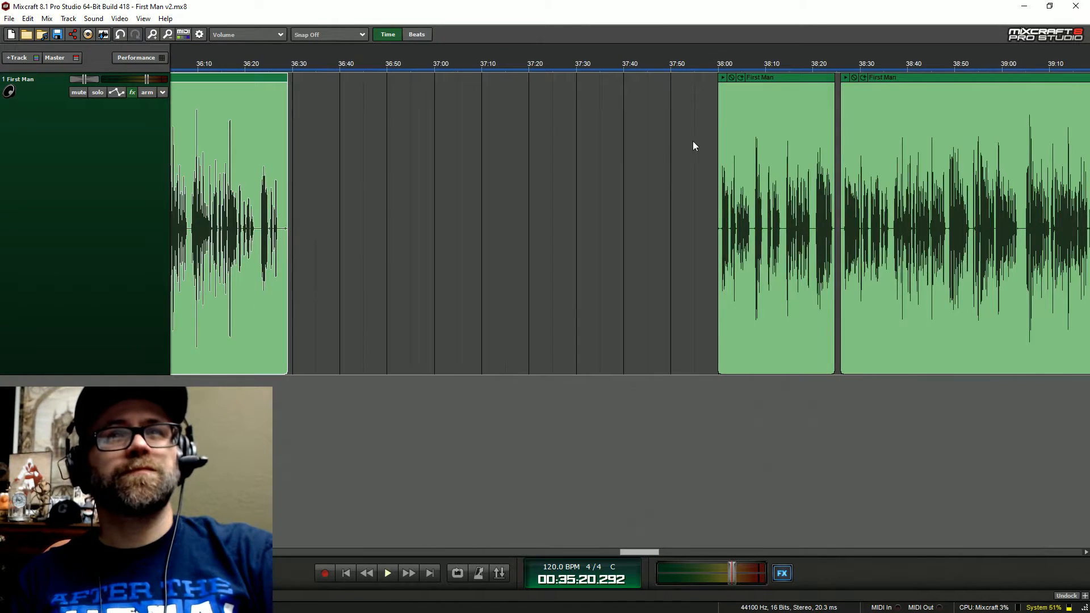
left_click_drag(687, 115, 909, 119)
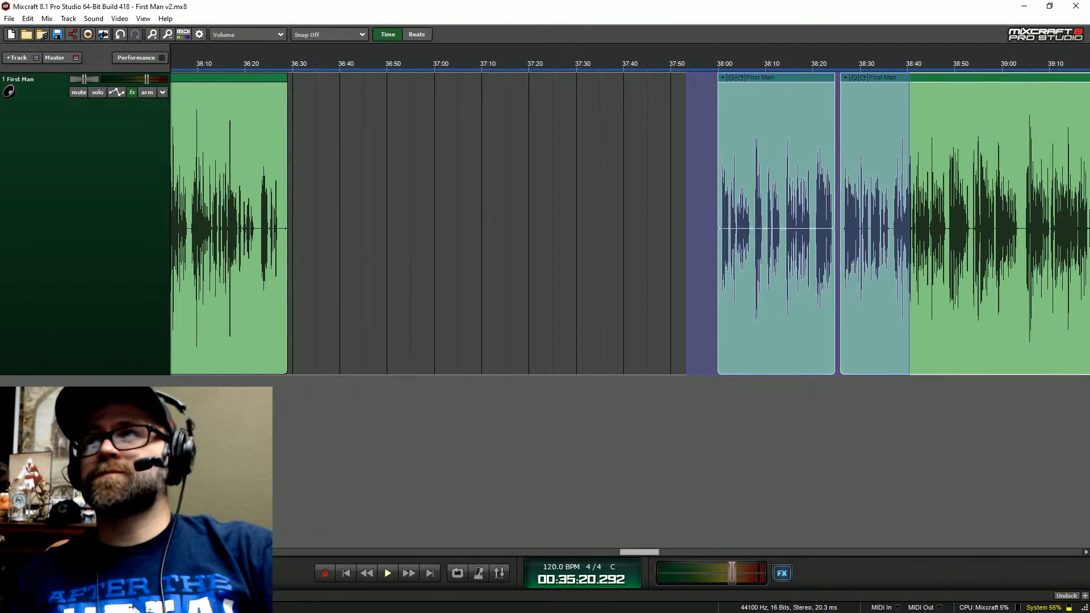
scroll(914, 140, "left", 3)
left_click_drag(987, 86, 526, 64)
left_click(526, 63)
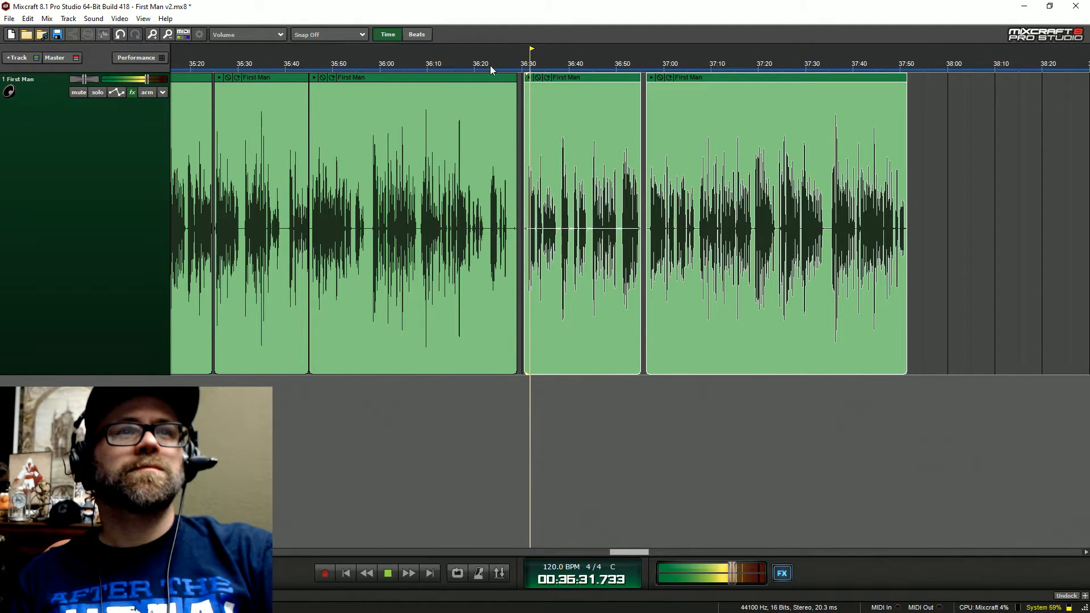
- Play the earlier clip's closing words and cut them by trimming its end to about 36:22
left_click(489, 66)
scroll(490, 66, "up", 3)
key("space")
left_click(541, 141)
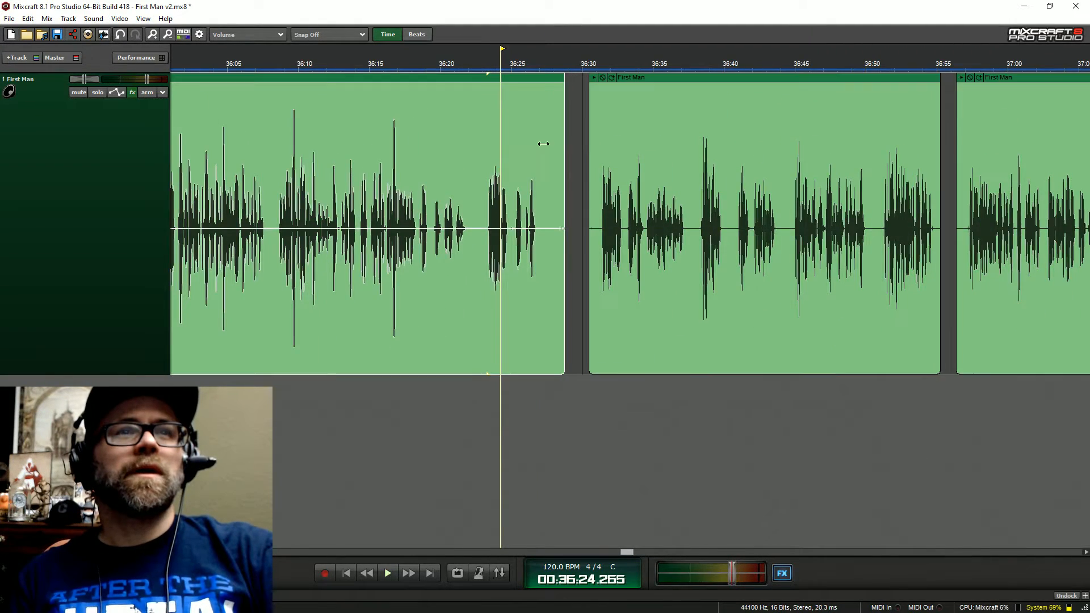
left_click_drag(567, 187, 470, 206)
- Move the following clip back to start at about 36:23, audition the join, and save the project
left_click_drag(620, 86, 518, 76)
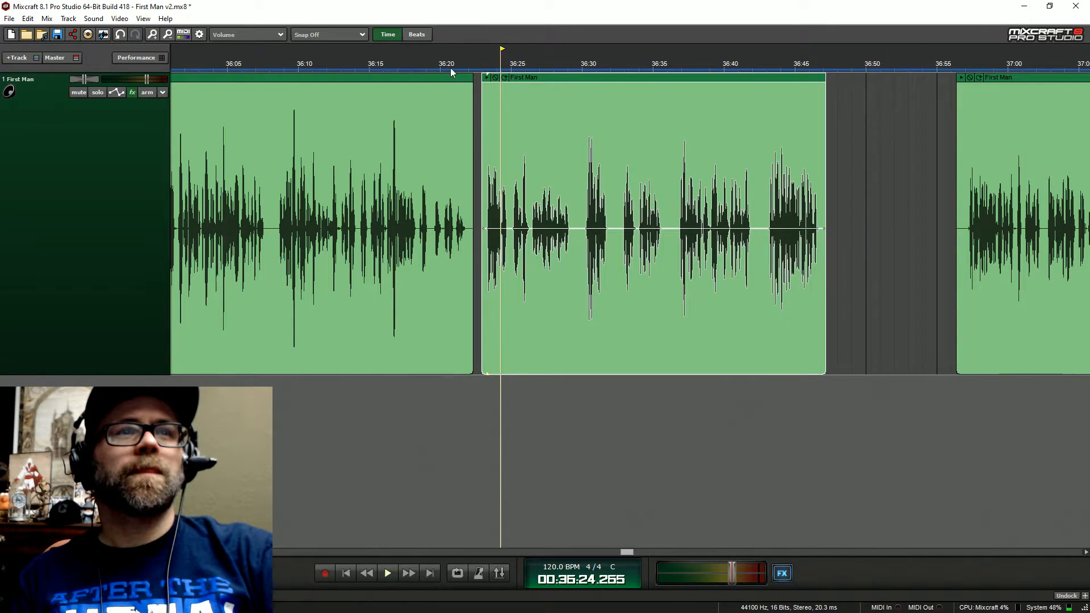
left_click(442, 70)
key("space")
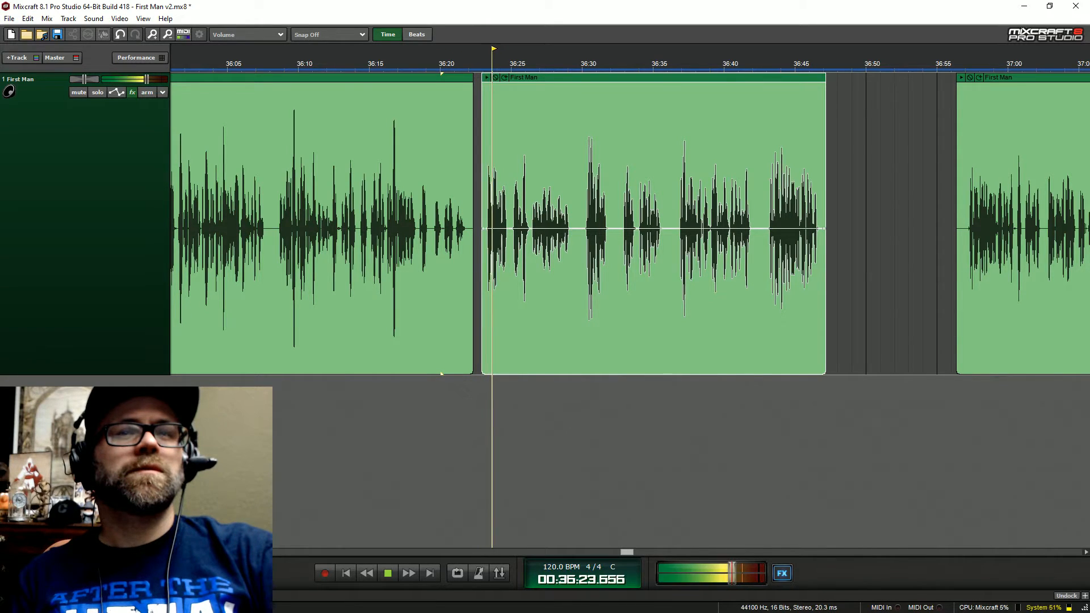
scroll(686, 223, "down", 2)
key("space")
key("ctrl+s")
- Play the clip at the second "check this" marker, near 16:26, and select that clip
scroll(686, 224, "left", 2)
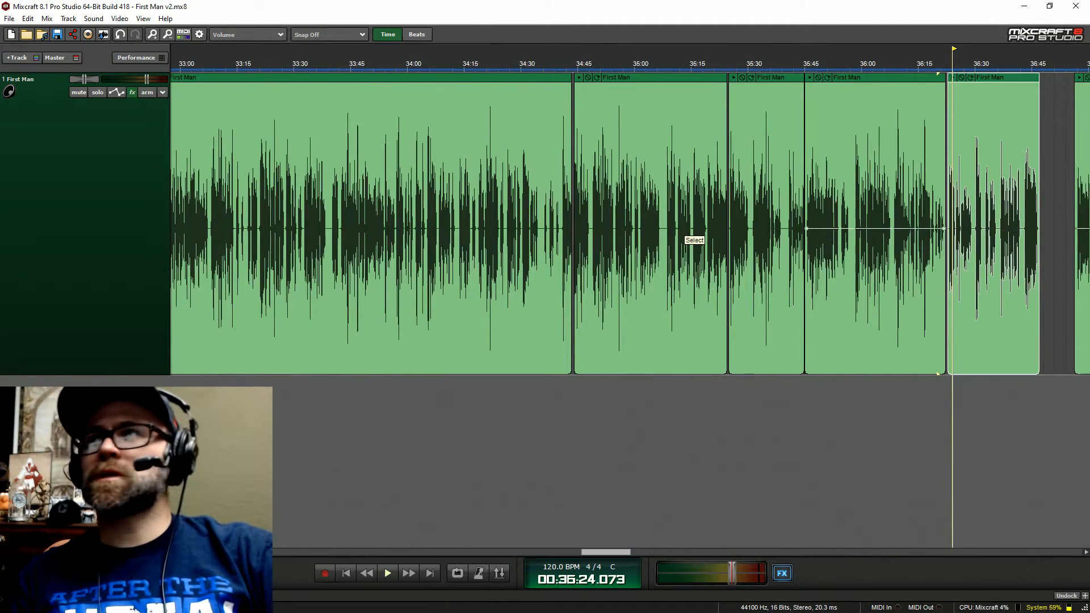
scroll(686, 223, "down", 2)
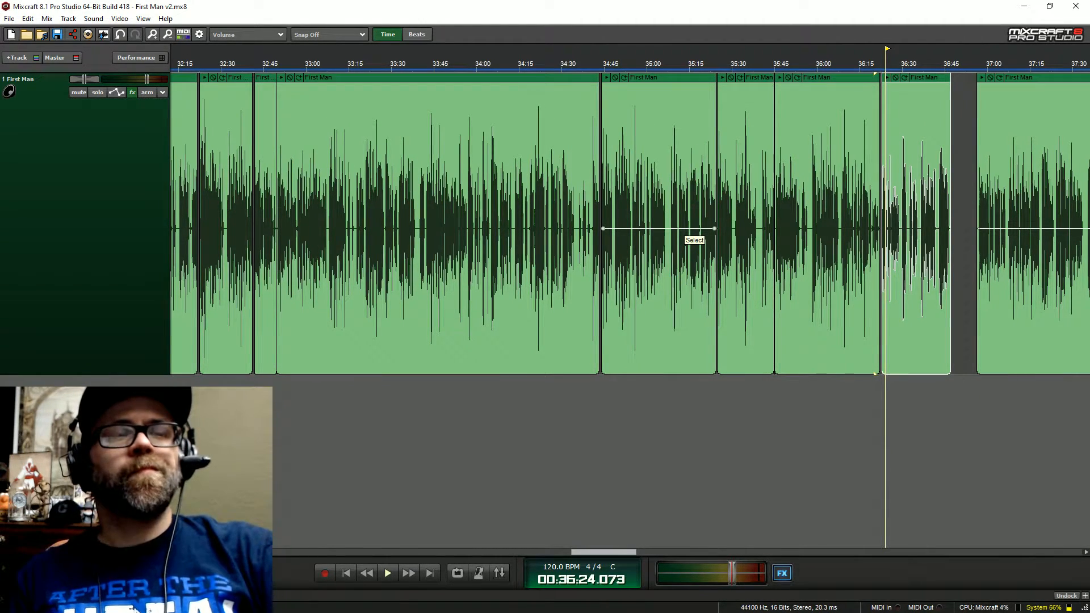
scroll(686, 223, "down", 3)
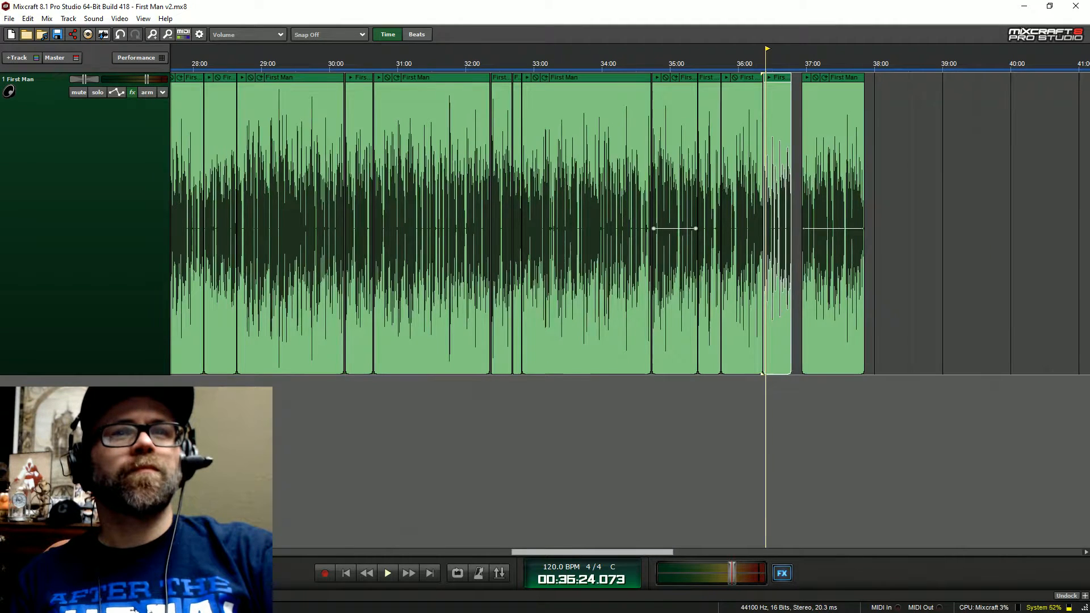
scroll(687, 223, "down", 3)
scroll(631, 227, "left", 10)
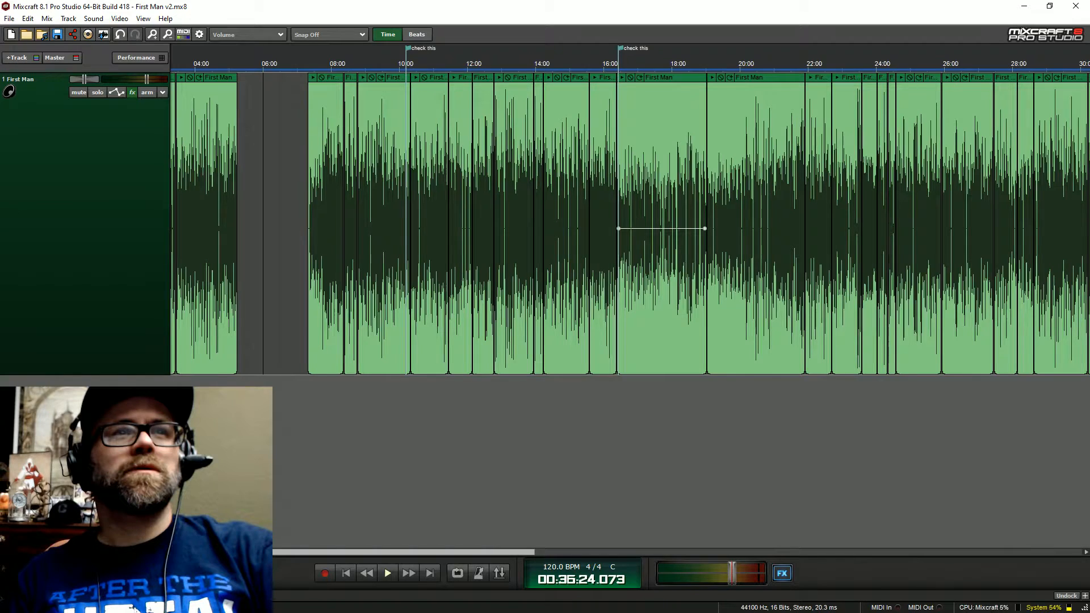
left_click(620, 67)
scroll(598, 227, "up", 8)
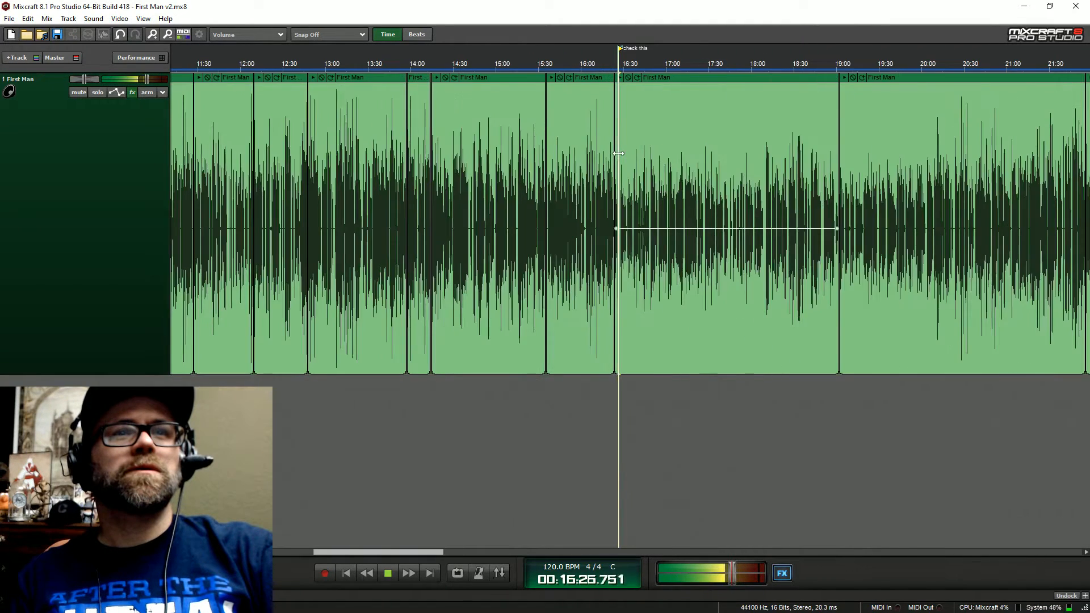
left_click(660, 76)
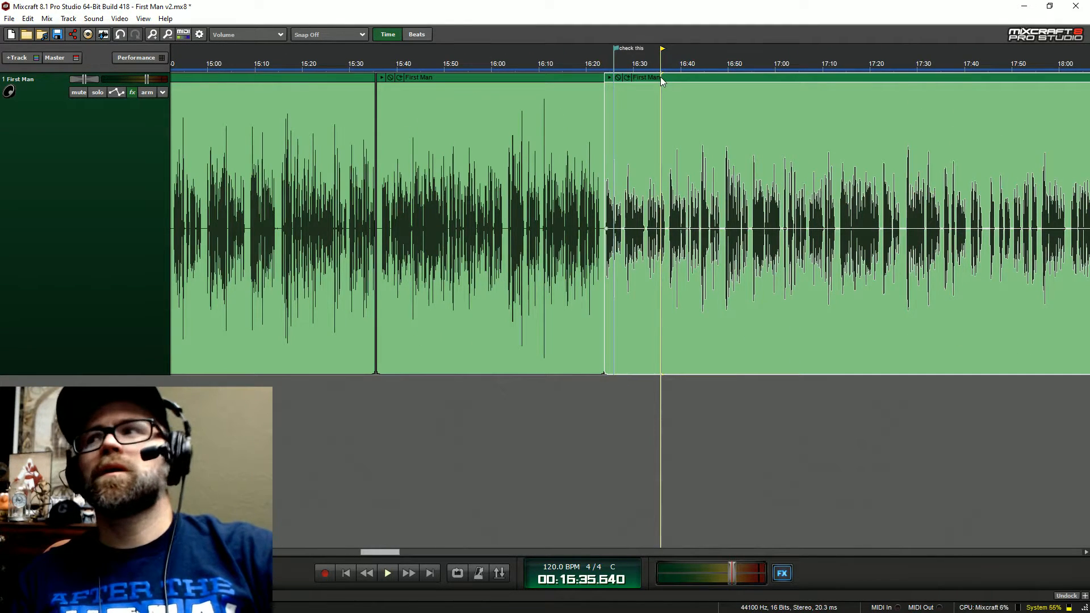
- Add a new audio track above the First Man track and increase its height
left_click(27, 59)
left_click(36, 72)
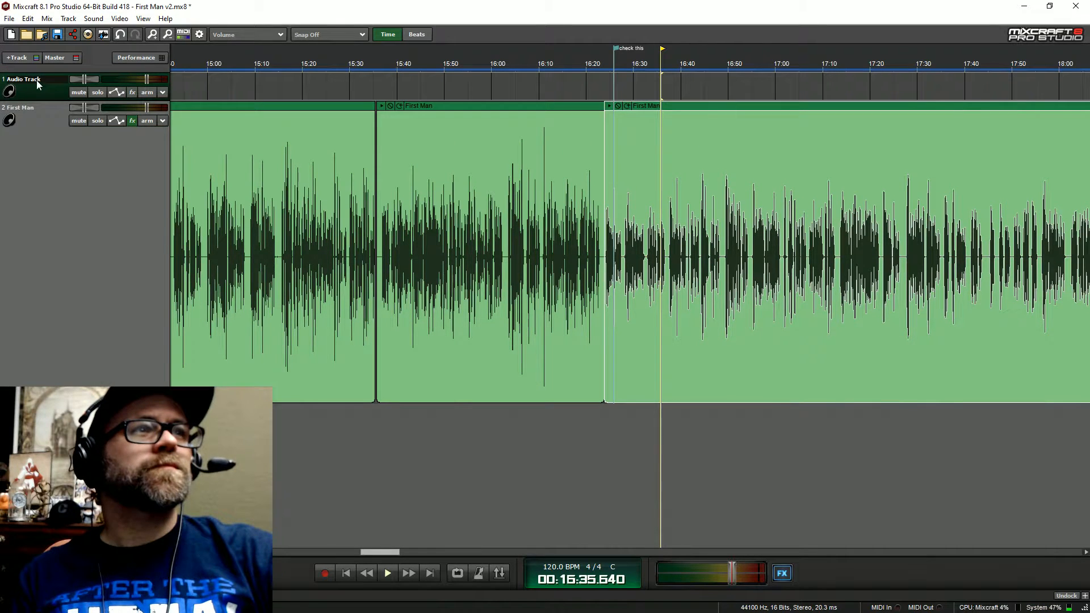
scroll(223, 104, "down", 8)
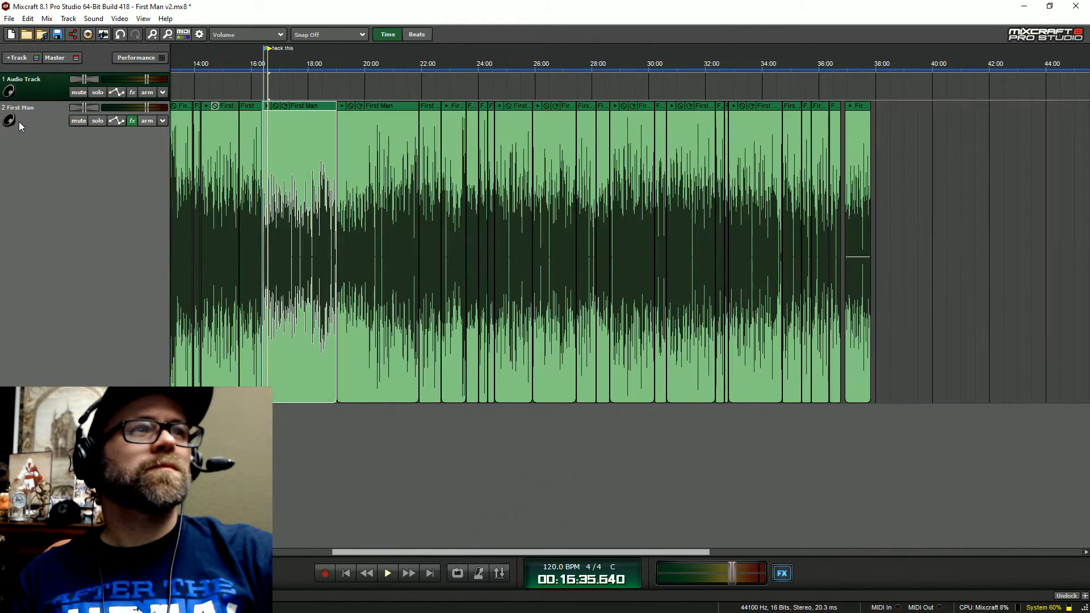
left_click_drag(44, 118, 51, 216)
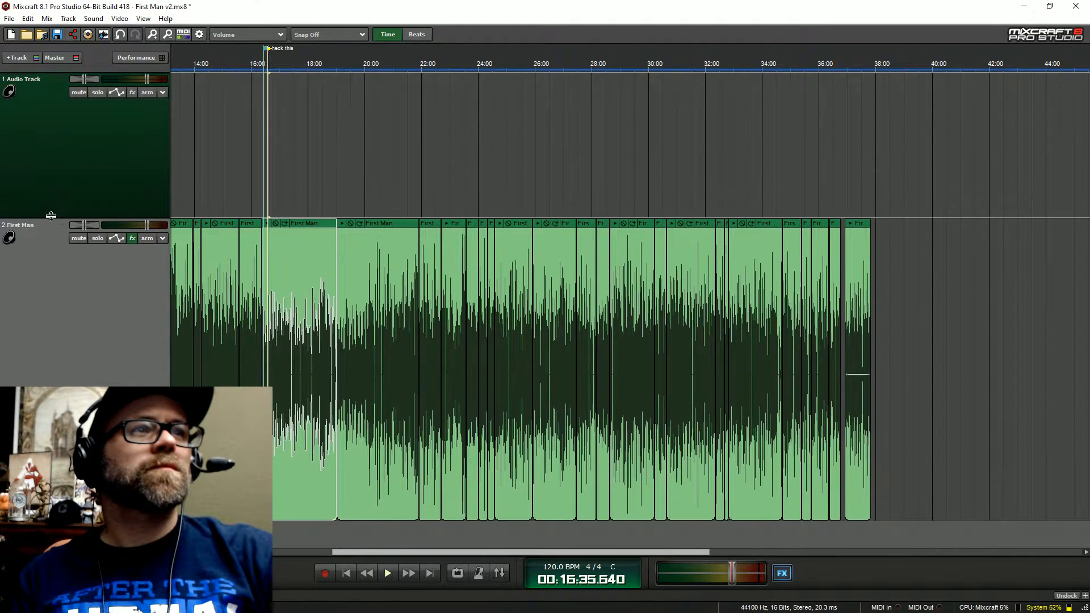
- Mute the First Man track and paste the copied clip at the very start of the new audio track
left_click(78, 240)
left_click(186, 154)
key("Home")
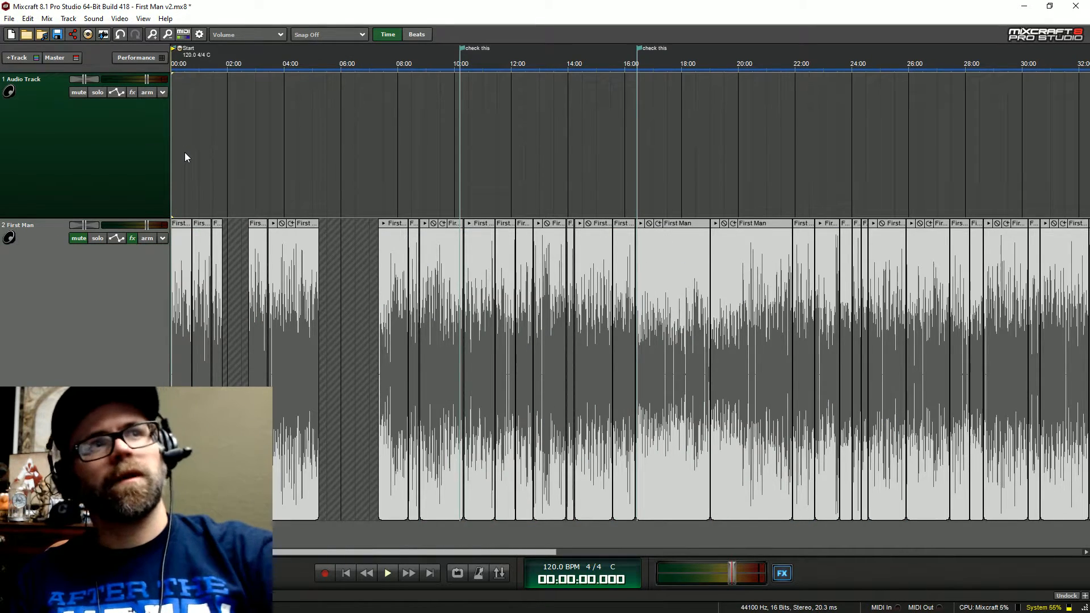
key("ctrl+v")
- Play the pasted clip from several points within its first 15 seconds to check its sound
scroll(195, 162, "up", 4)
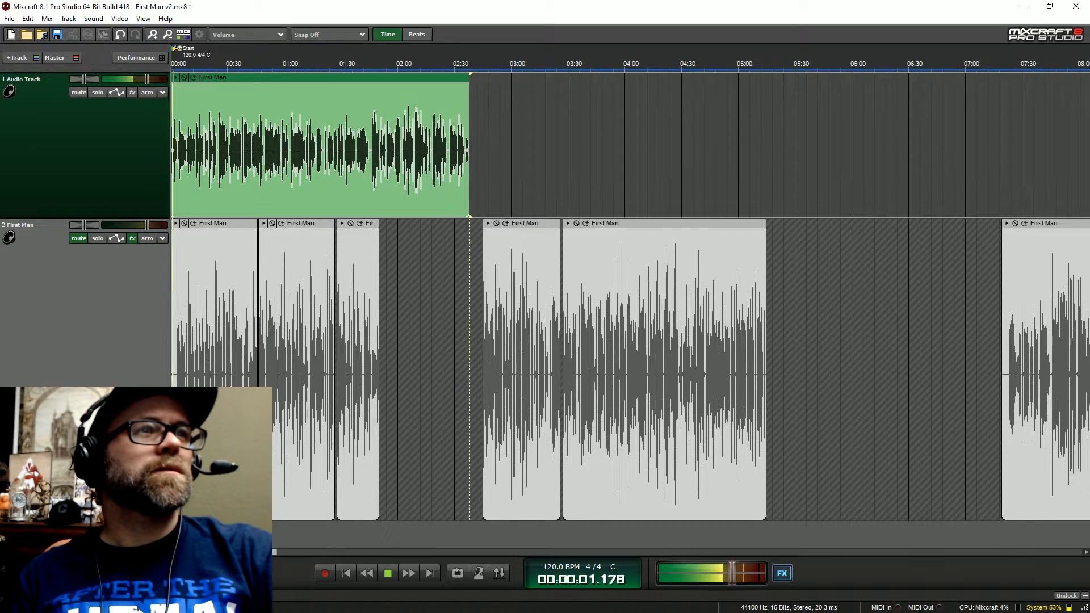
key("space")
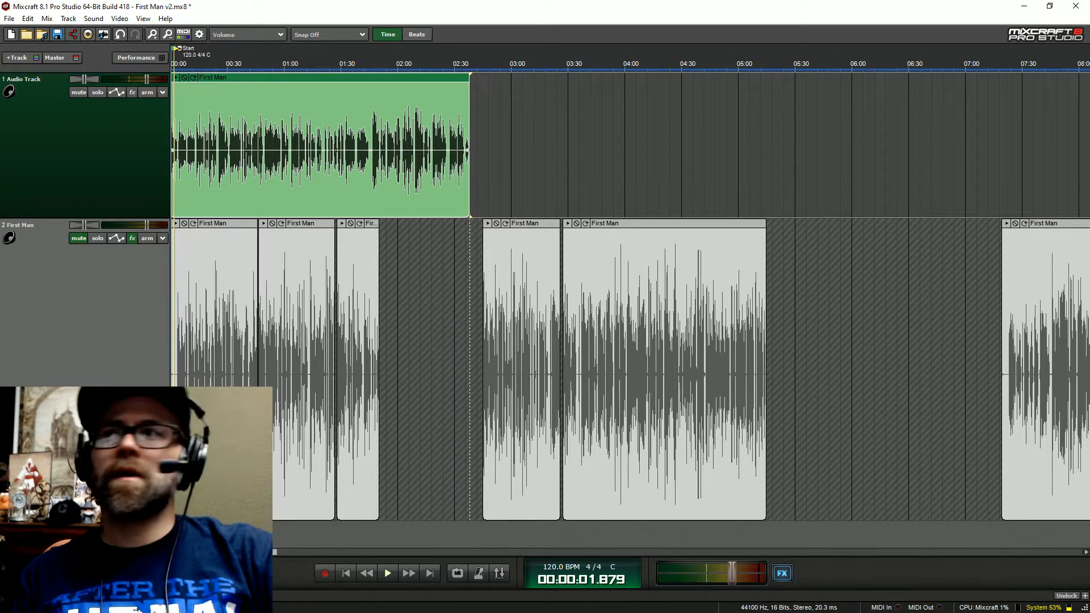
left_click(196, 59)
key("space")
left_click(176, 68)
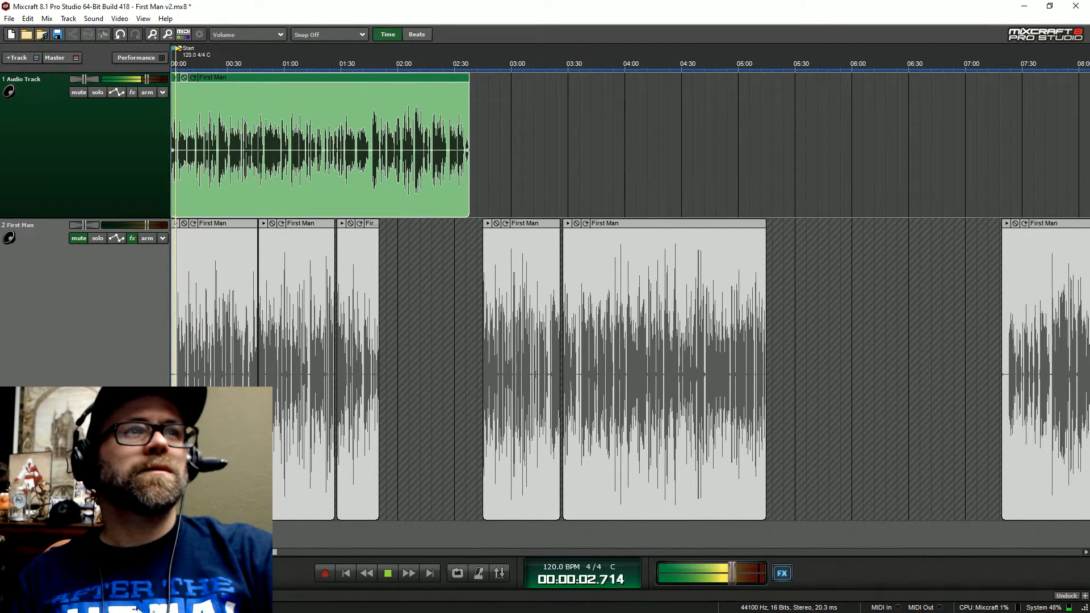
scroll(176, 68, "up", 2)
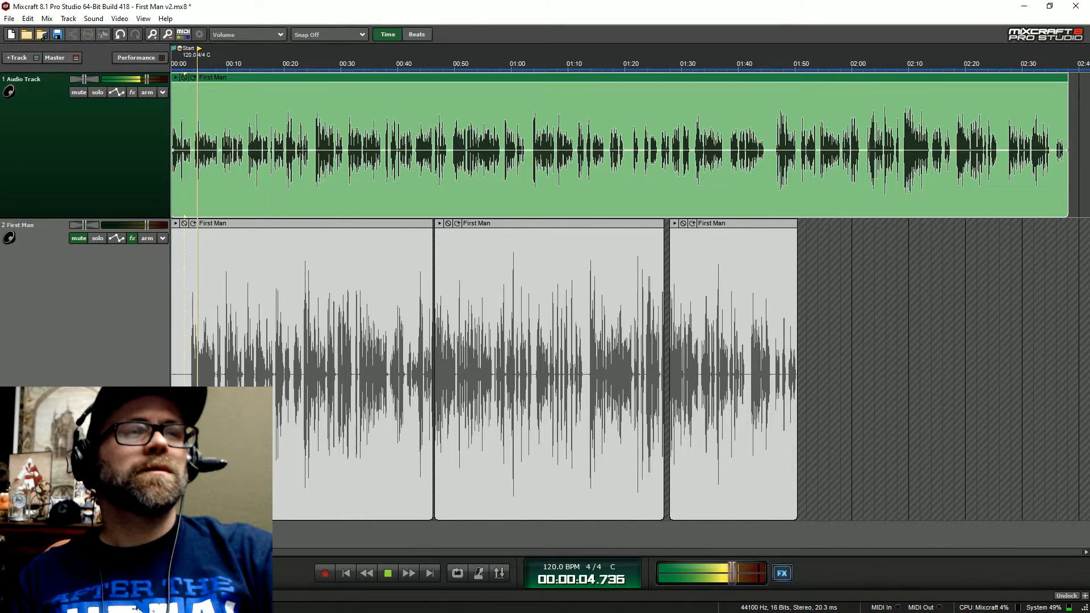
left_click(222, 71)
left_click(248, 72)
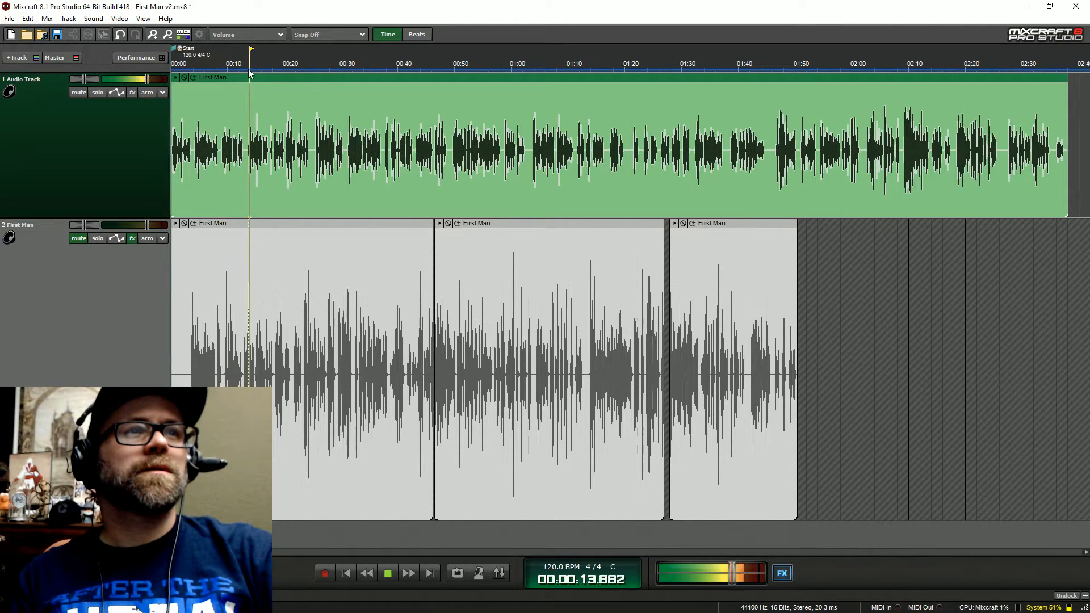
left_click(217, 74)
left_click(231, 74)
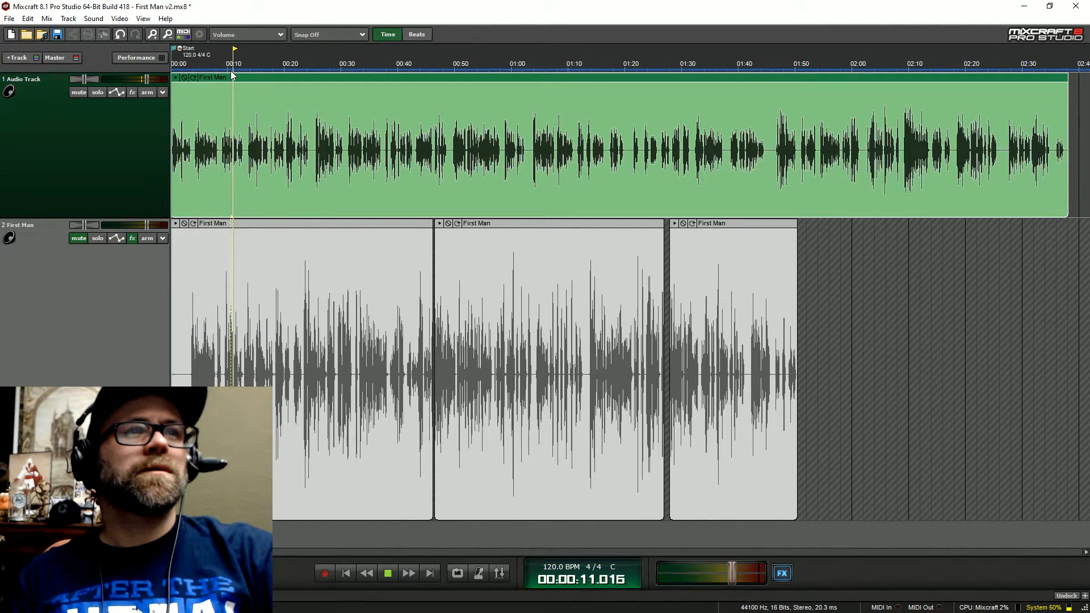
- Start mixing the project down to a WAV file, saving the unsaved project changes first
left_click(8, 20)
mouse_move(68, 102)
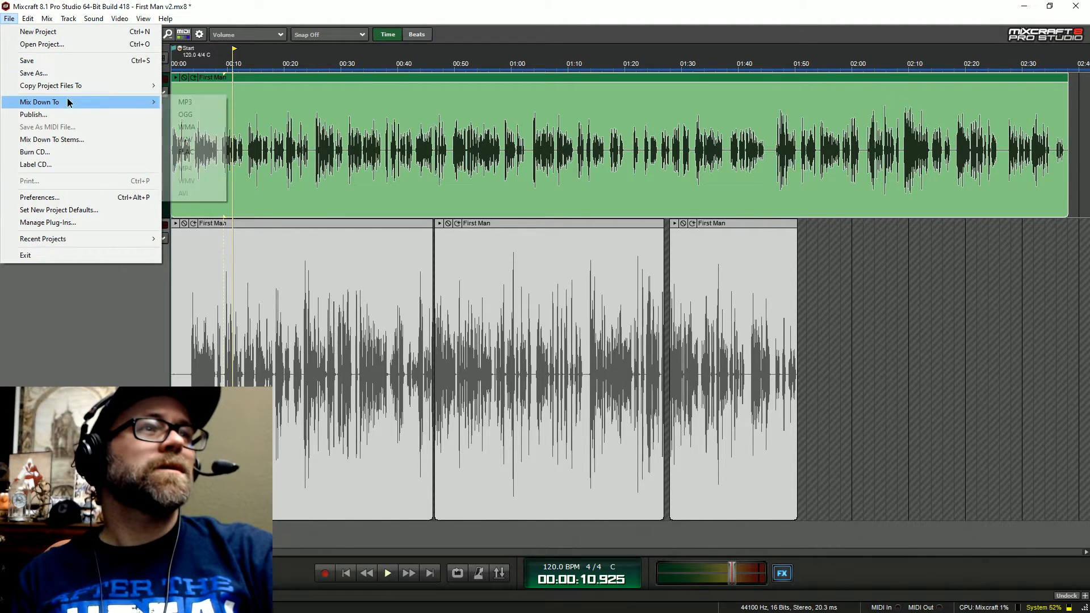
left_click(193, 139)
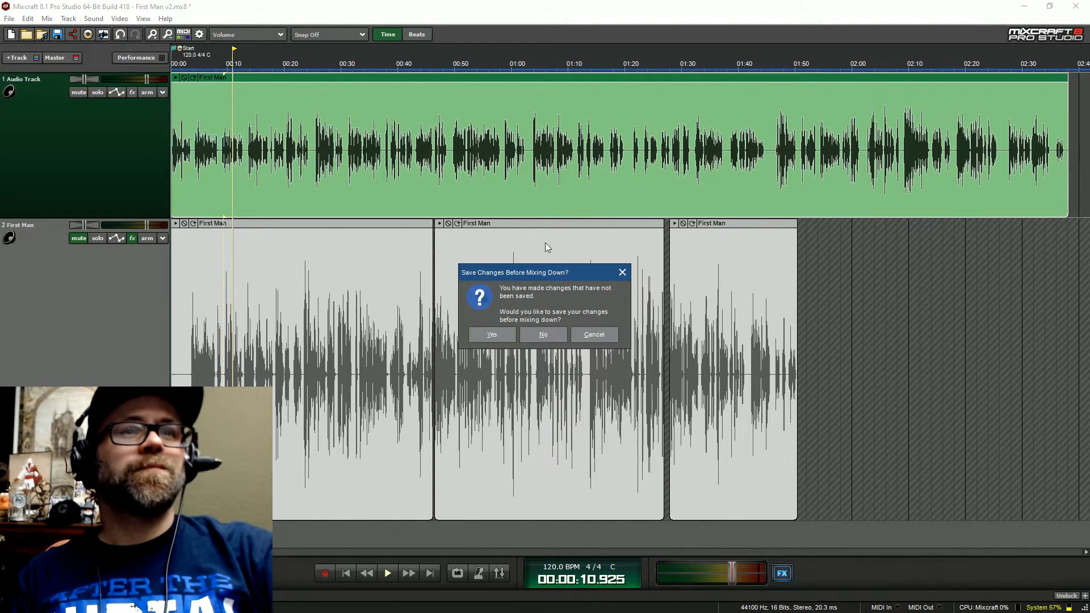
left_click(507, 336)
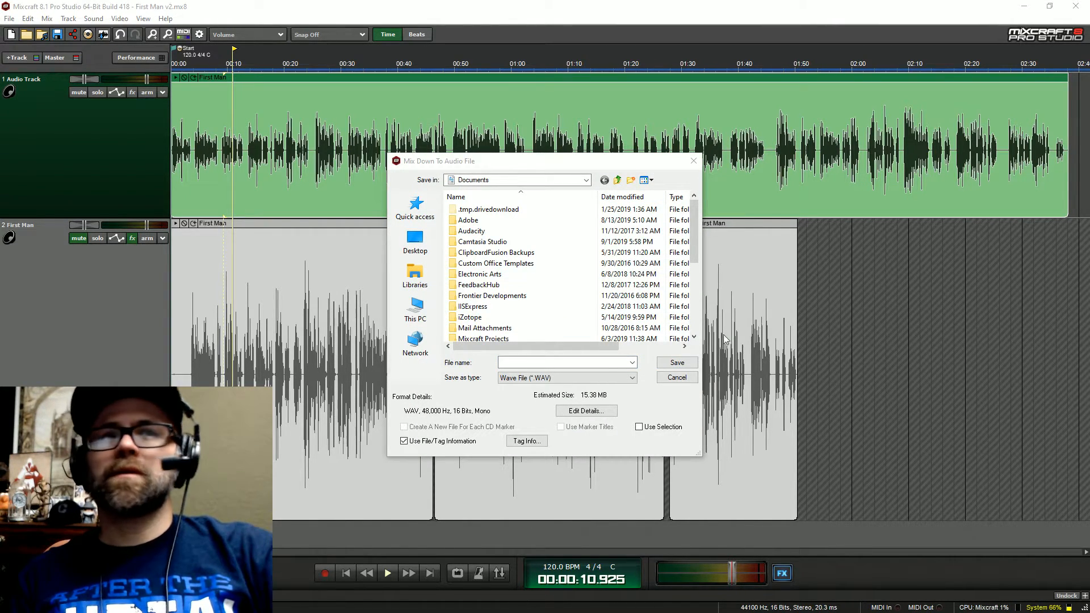
- Save the WAV mixdown in the 144-First Man folder under the file name Testing Audio Quality
left_click(580, 361)
key("ctrl+v")
key("Return")
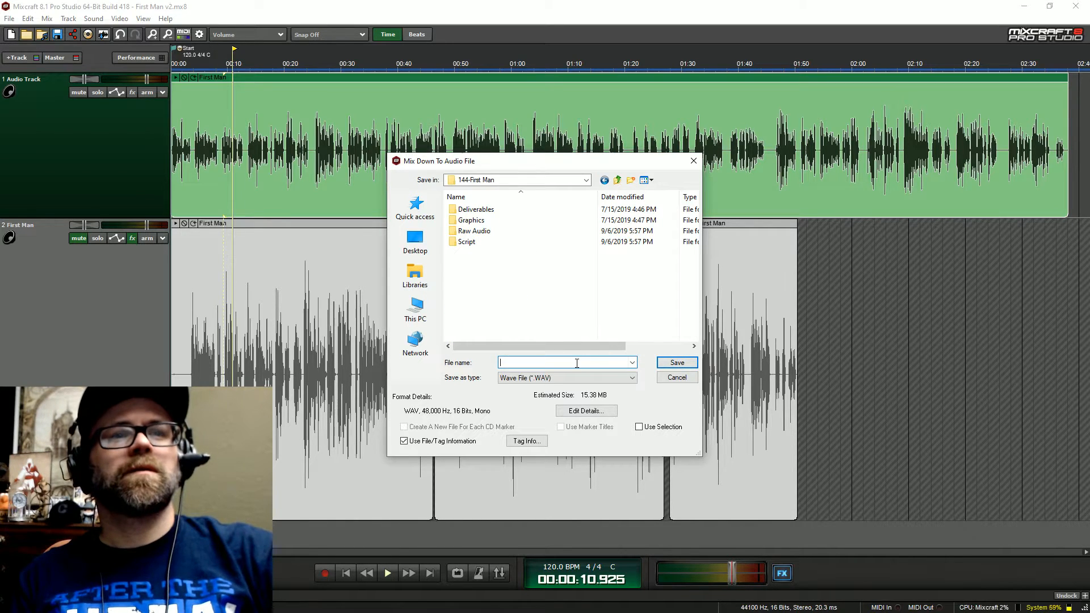
type("Test")
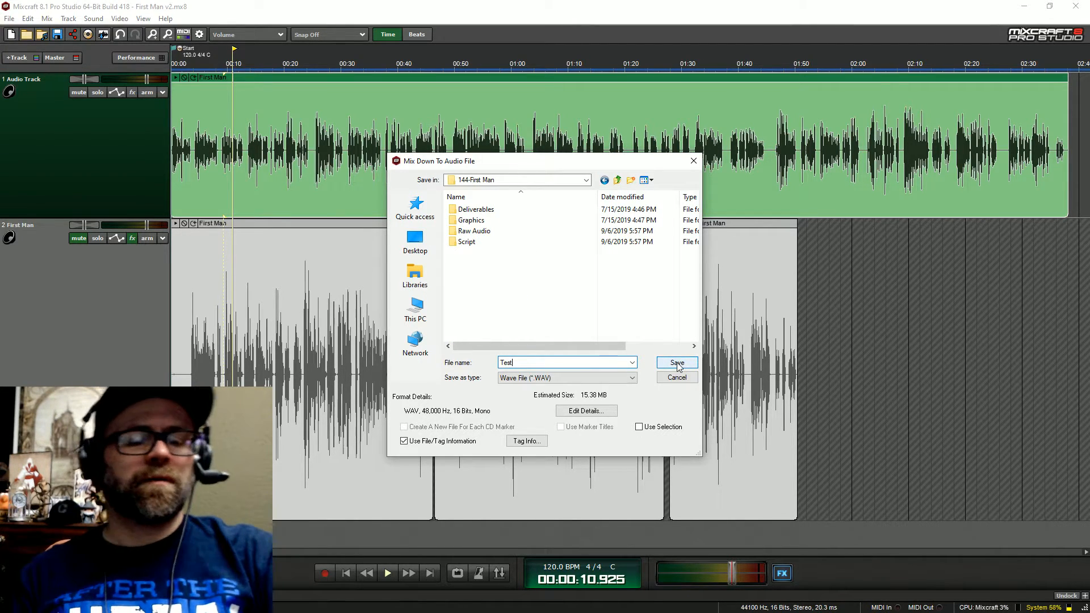
type("ing Audio Quality")
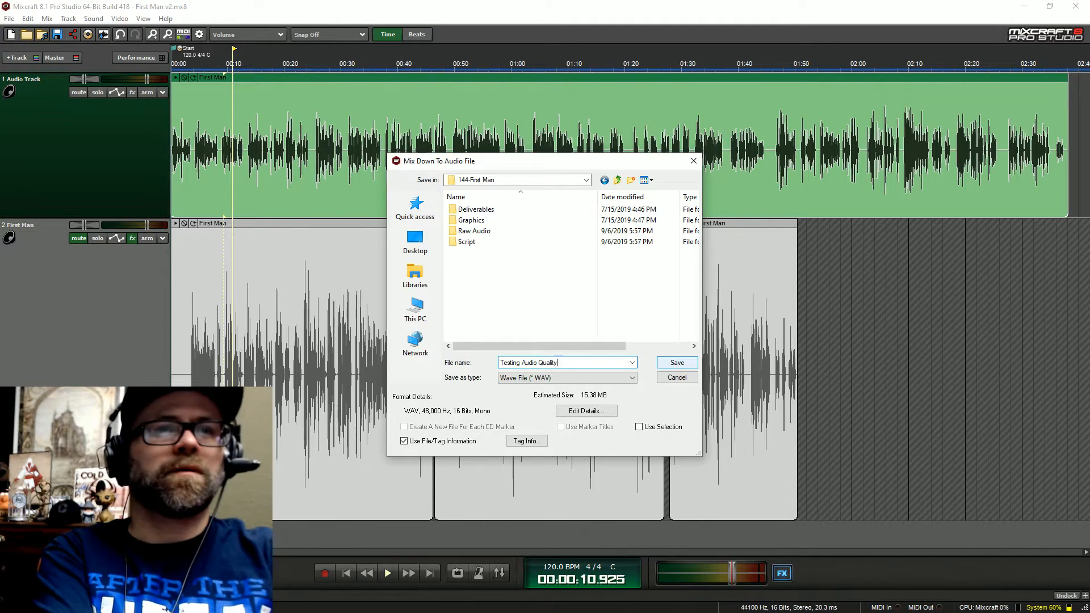
left_click(677, 363)
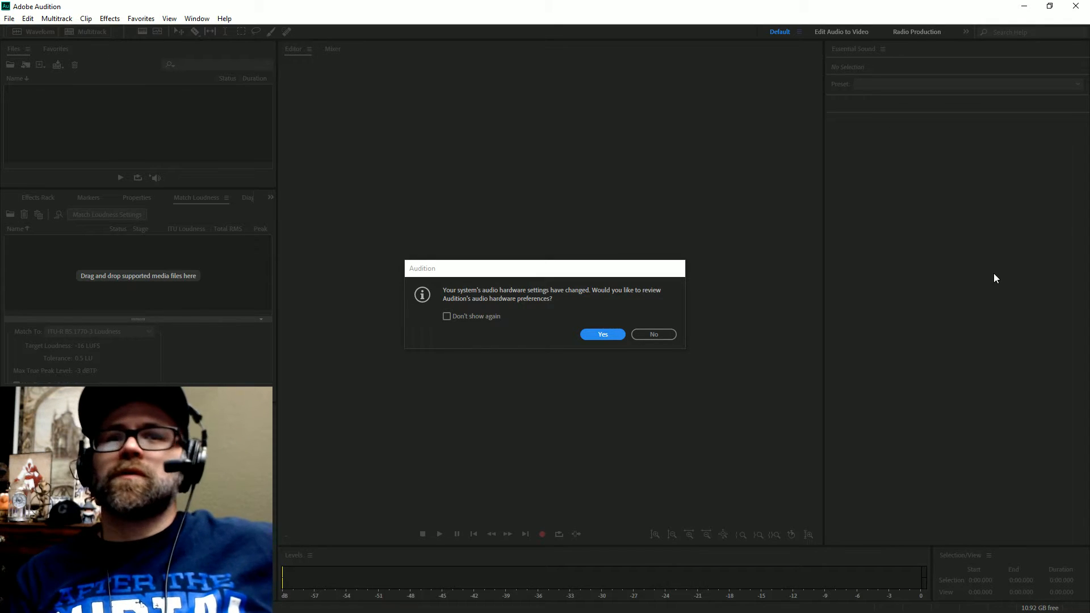
- Switch to Adobe Audition, decline the audio hardware review, enlarge the file list, and import and open Testing Audio Quality.wav in the waveform editor
left_click(662, 334)
left_click_drag(167, 188, 169, 228)
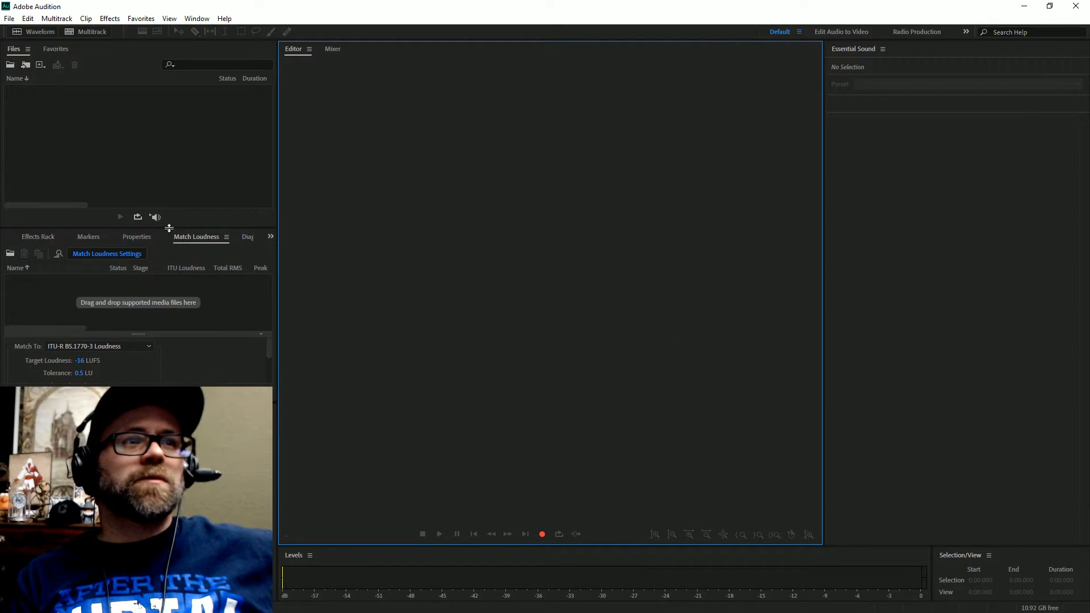
left_click_drag(157, 334, 138, 380)
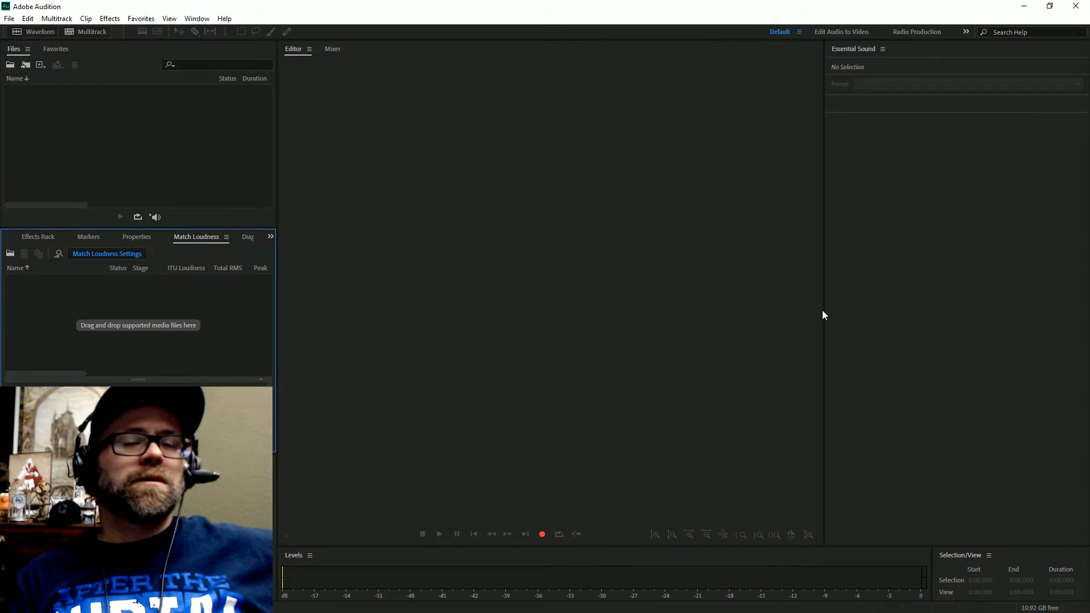
left_click_drag(272, 188, 137, 162)
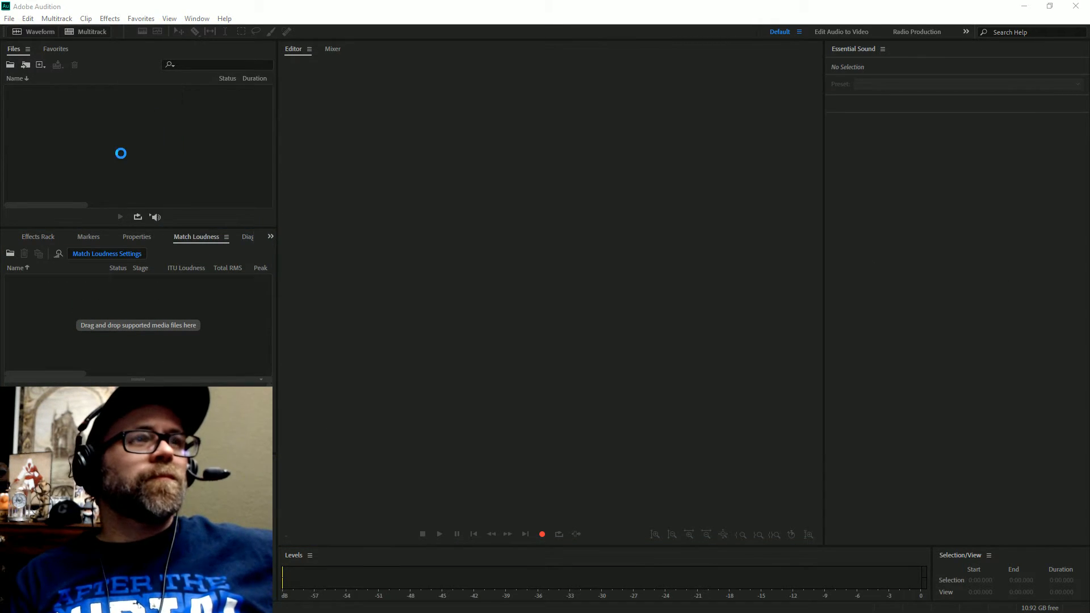
double_click(72, 92)
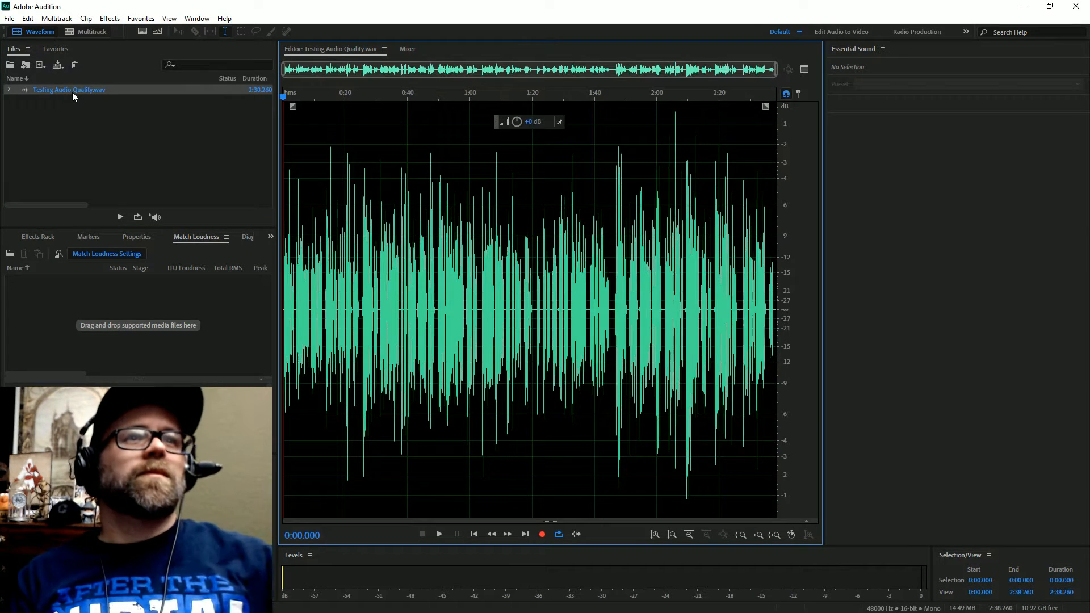
- Show the spectral frequency display beneath the waveform for the passage from about 9.6 to 11.6 seconds
scroll(477, 249, "up", 10)
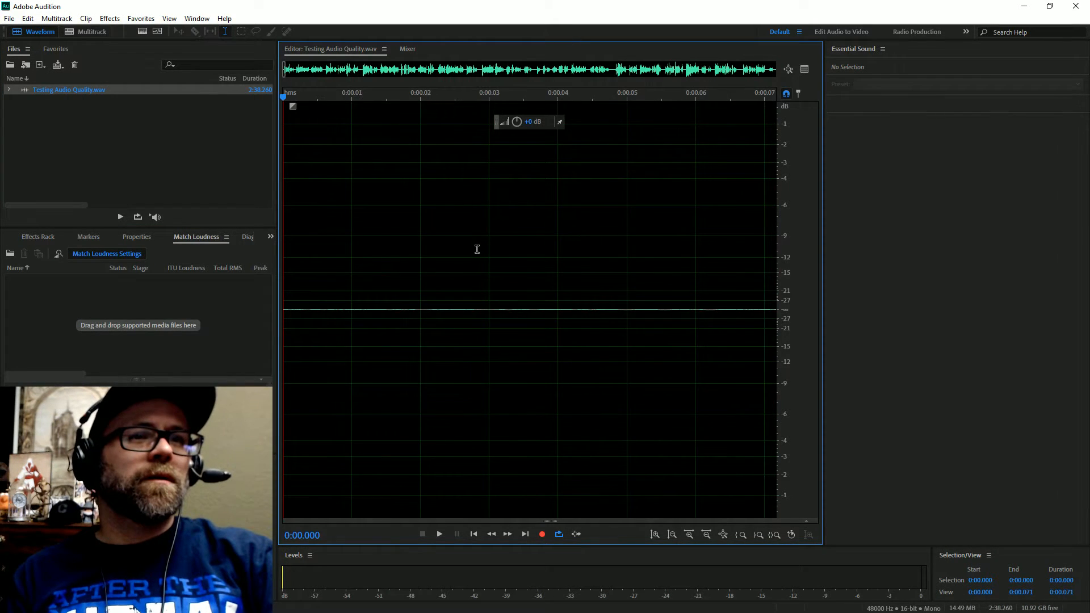
scroll(477, 250, "down", 3)
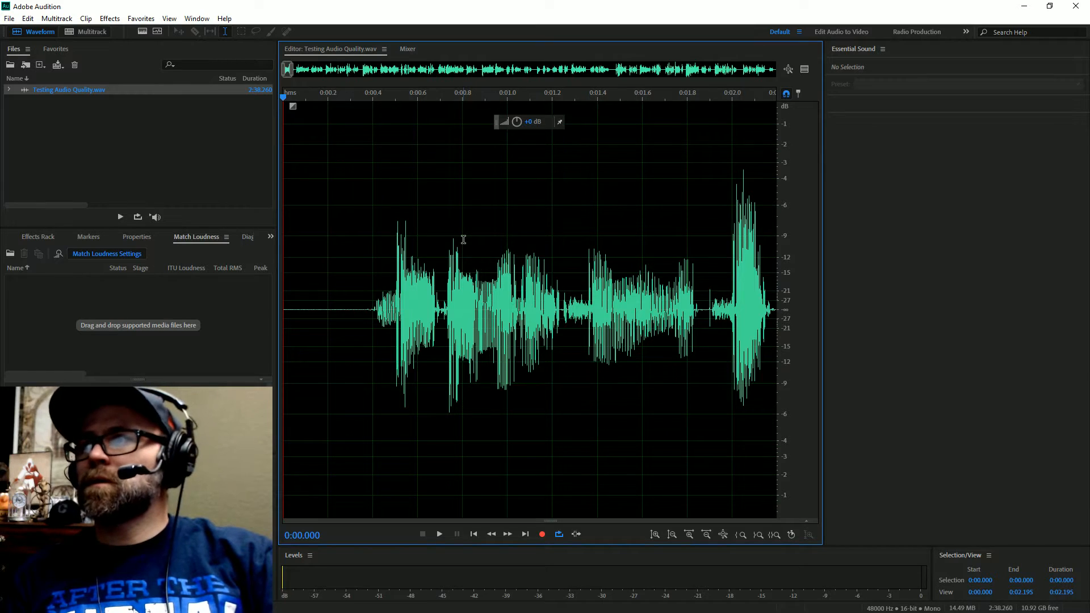
scroll(464, 240, "down", 4)
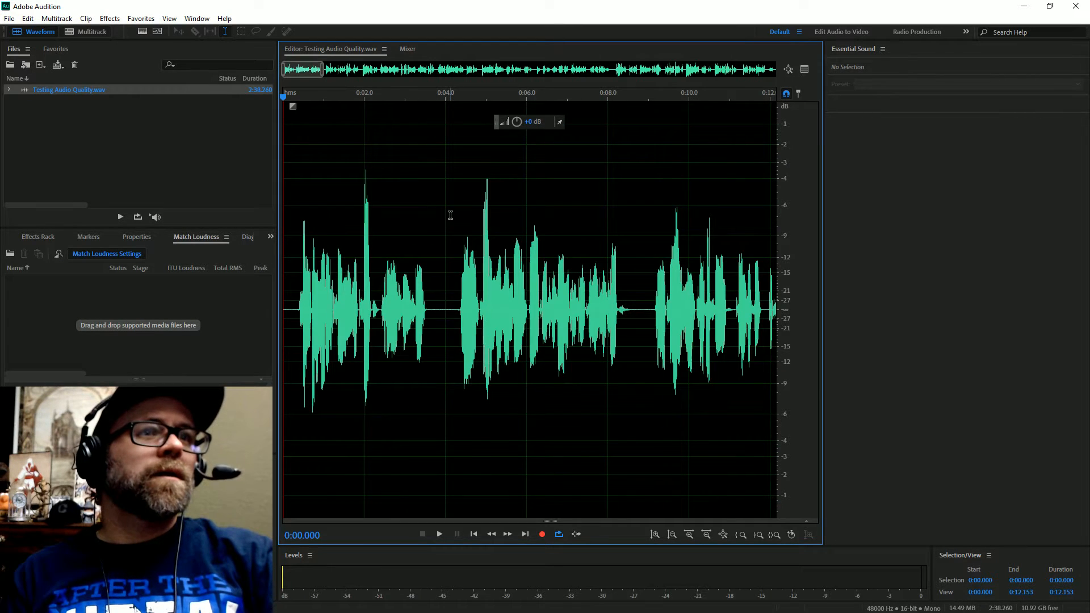
mouse_move(322, 70)
left_mouse_down()
mouse_move(286, 70)
mouse_move(313, 82)
left_mouse_up()
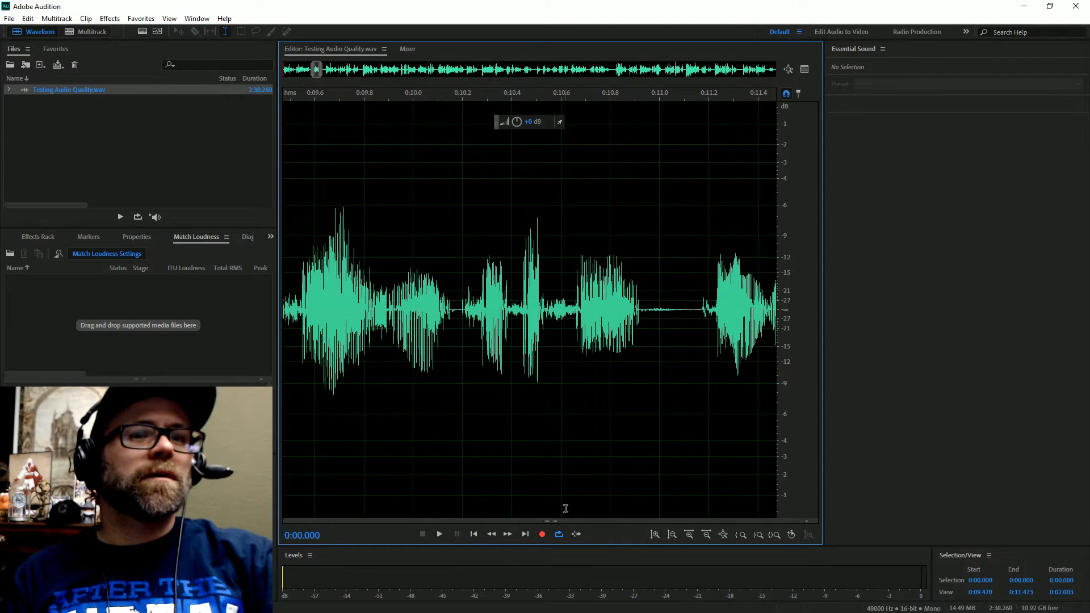
left_click_drag(552, 521, 540, 274)
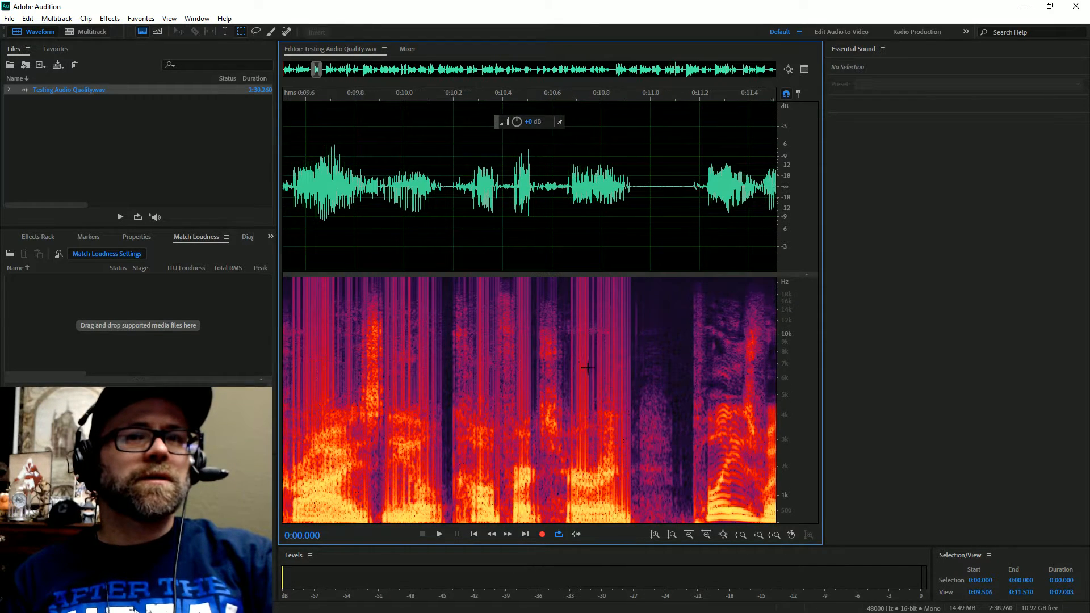
scroll(590, 368, "right", 2)
scroll(589, 368, "right", 1)
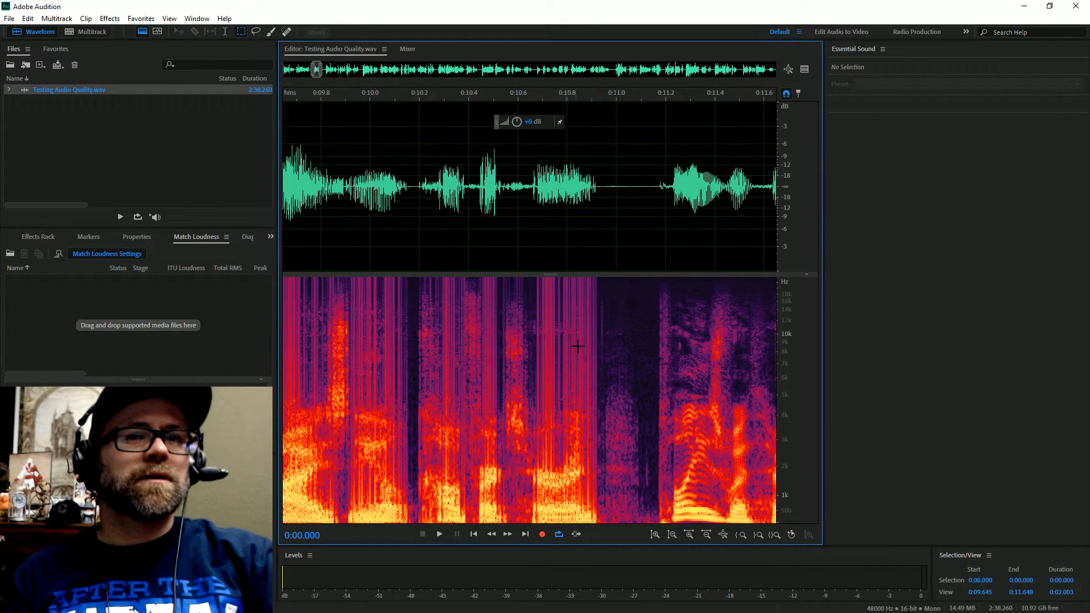
- Place the playhead at about 10.7 seconds and set the default audio output to Speakers (High Definition Audio Device), accepting the device change
key("Return")
left_click(544, 97)
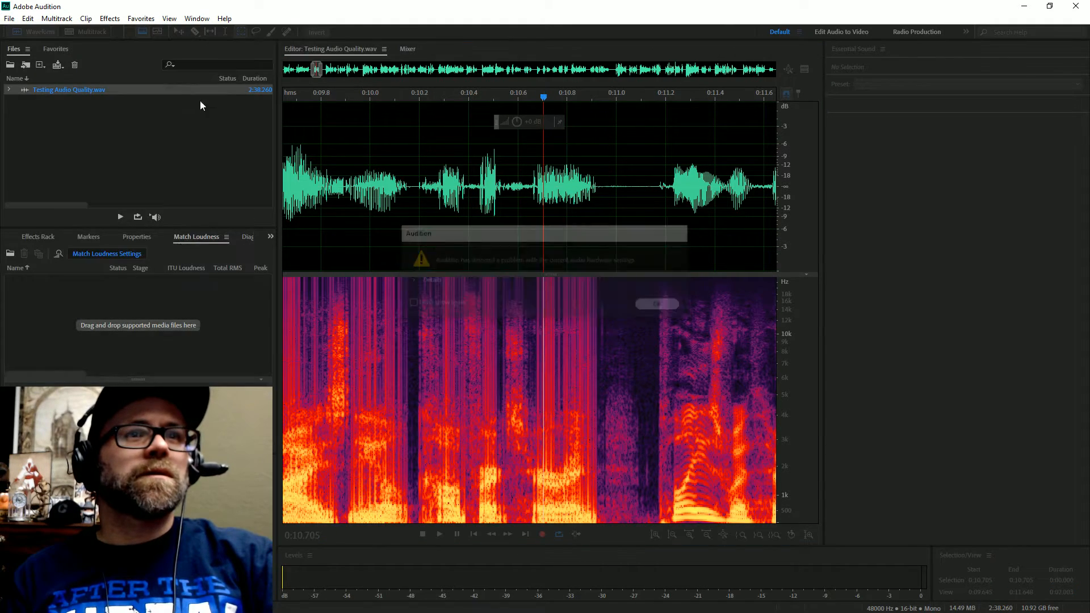
left_click(11, 18)
mouse_move(28, 18)
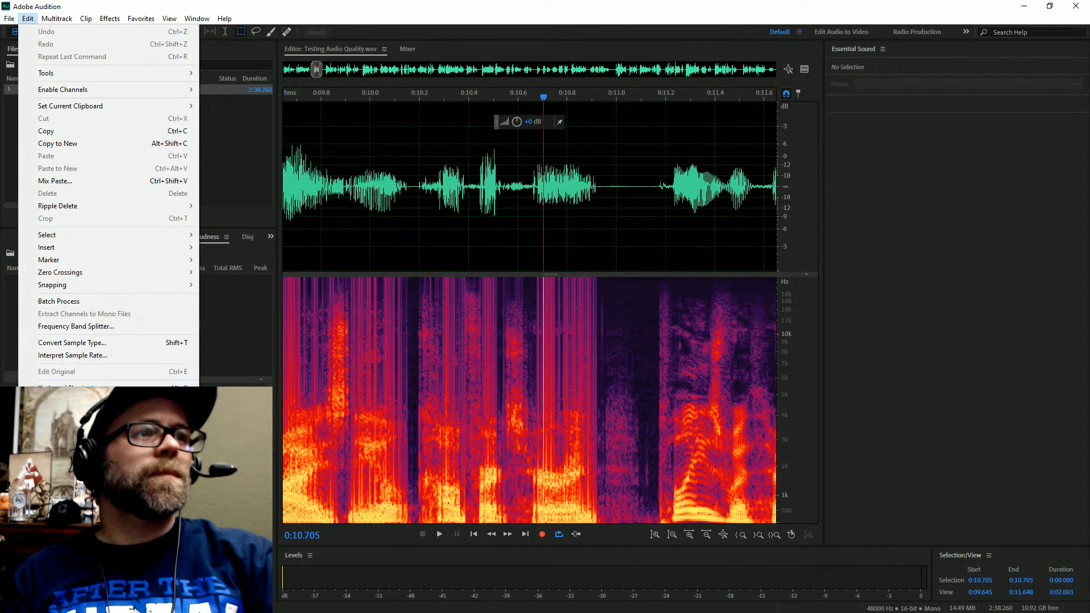
mouse_move(114, 400)
left_click(313, 443)
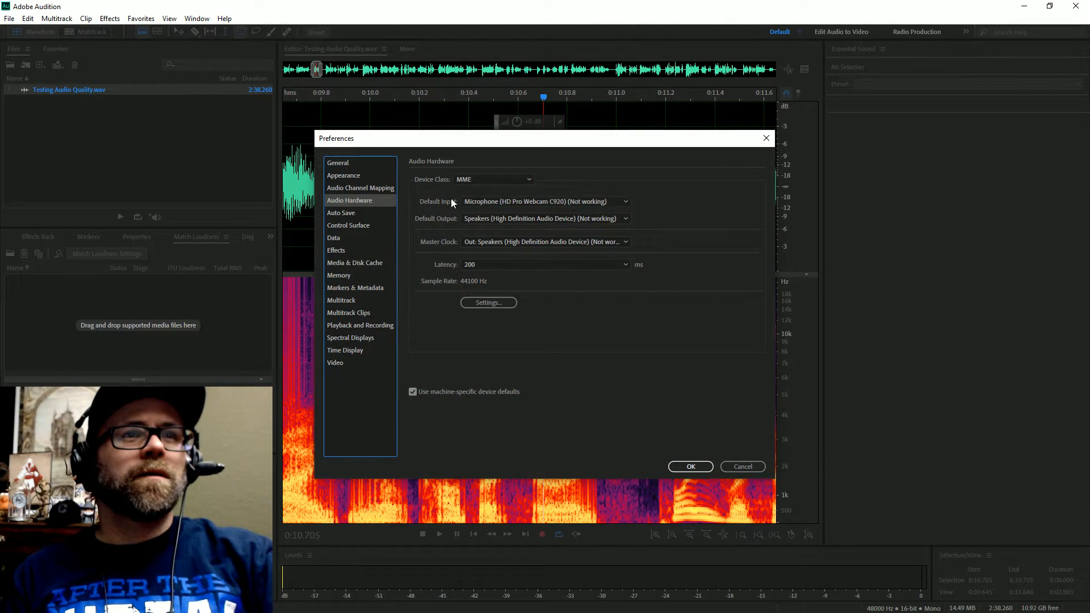
left_click(540, 218)
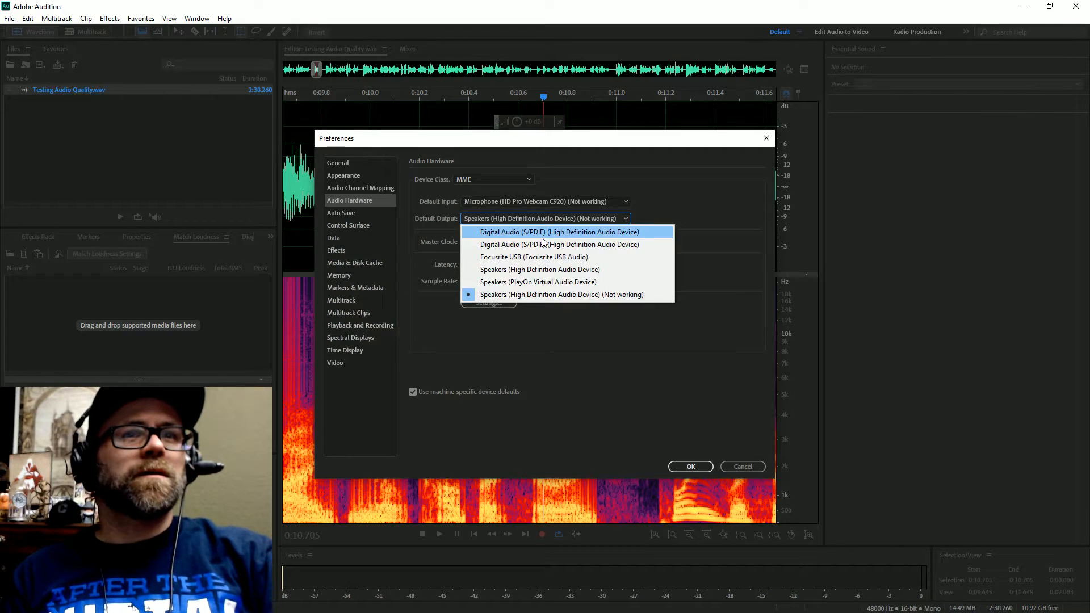
left_click(540, 269)
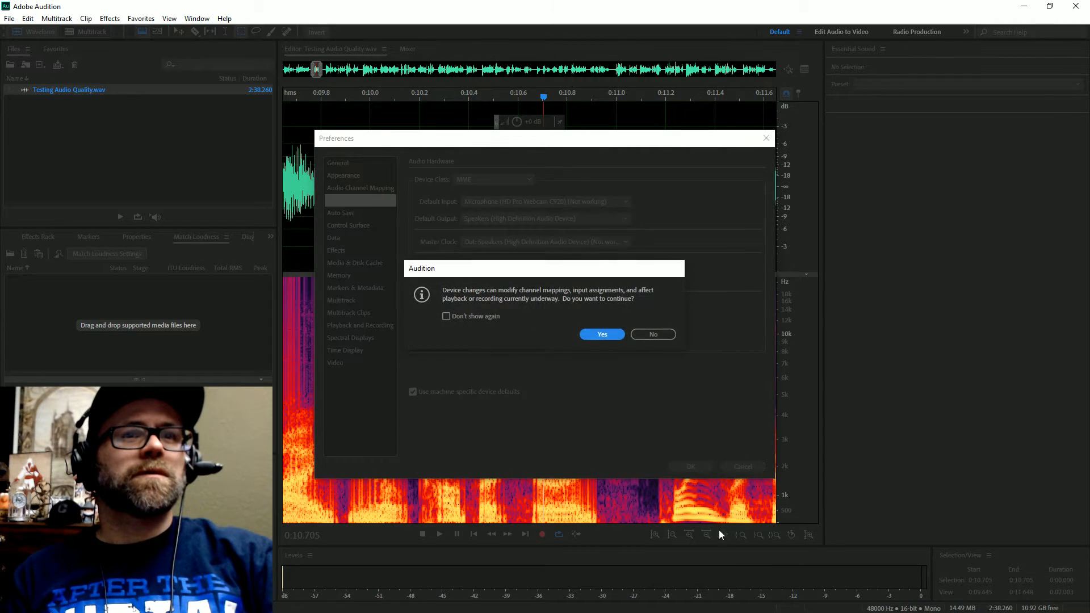
left_click(603, 335)
left_click(692, 467)
- Play the recording from about 10.7, 10.4 and 7.8 seconds to compare its sound with the spectral display
key("space")
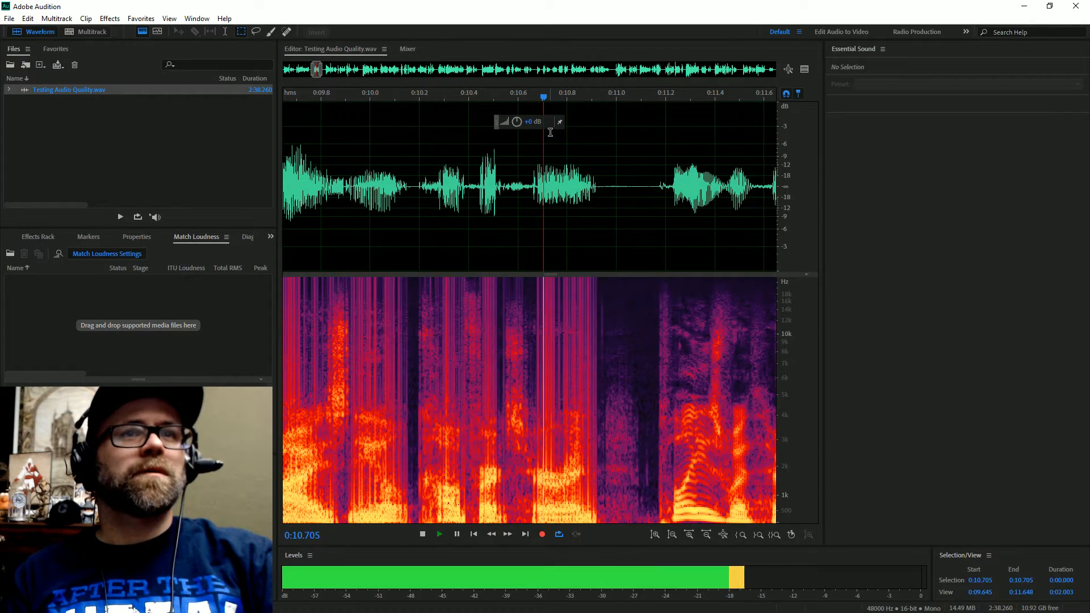
key("space")
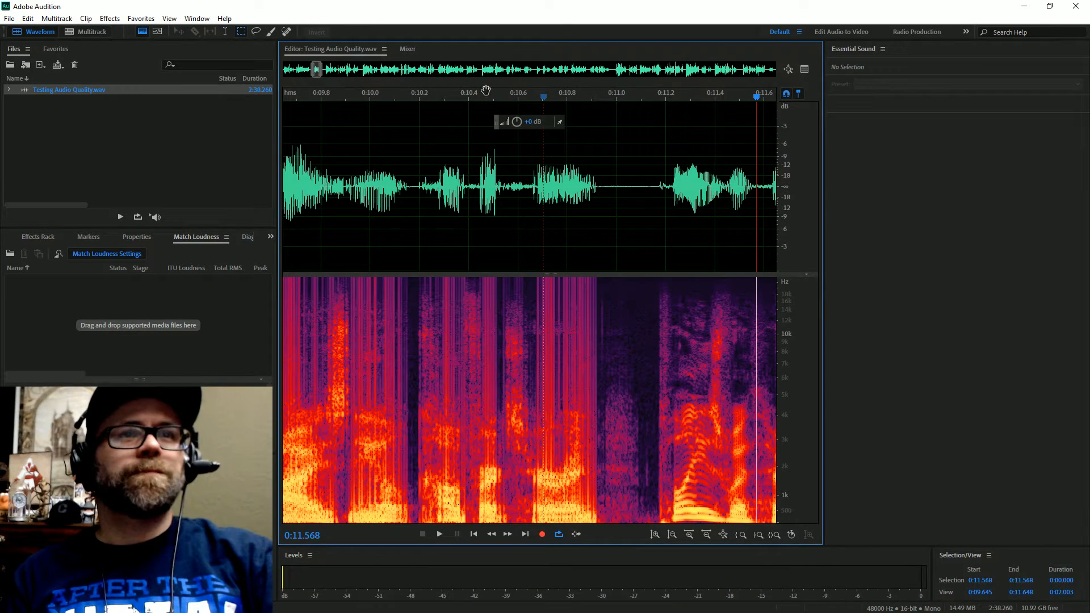
left_click(469, 95)
key("space")
key("space")
scroll(480, 378, "down", 5)
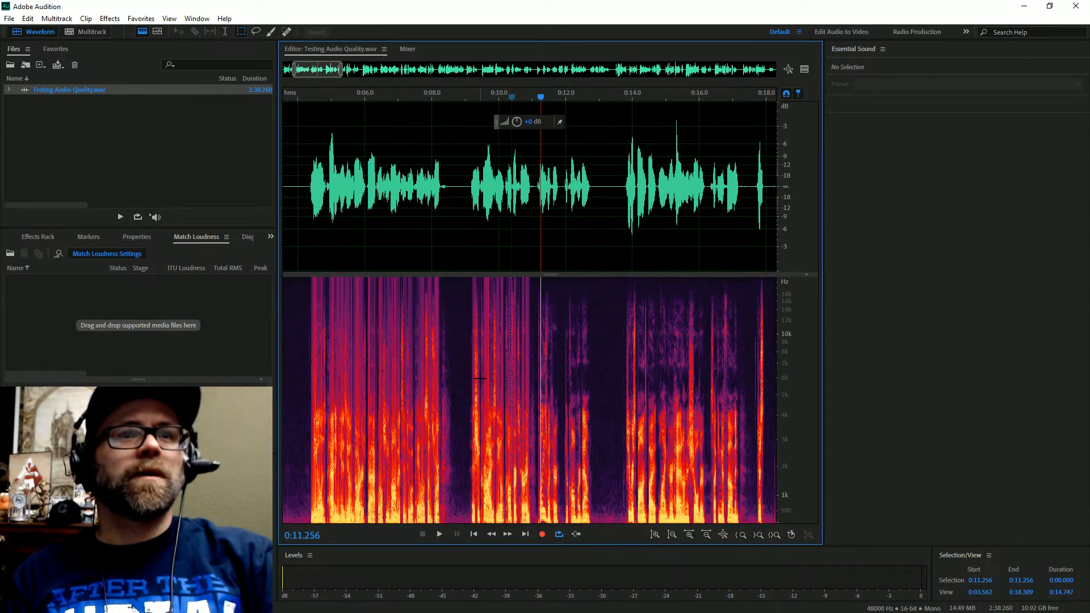
left_click(424, 97)
key("space")
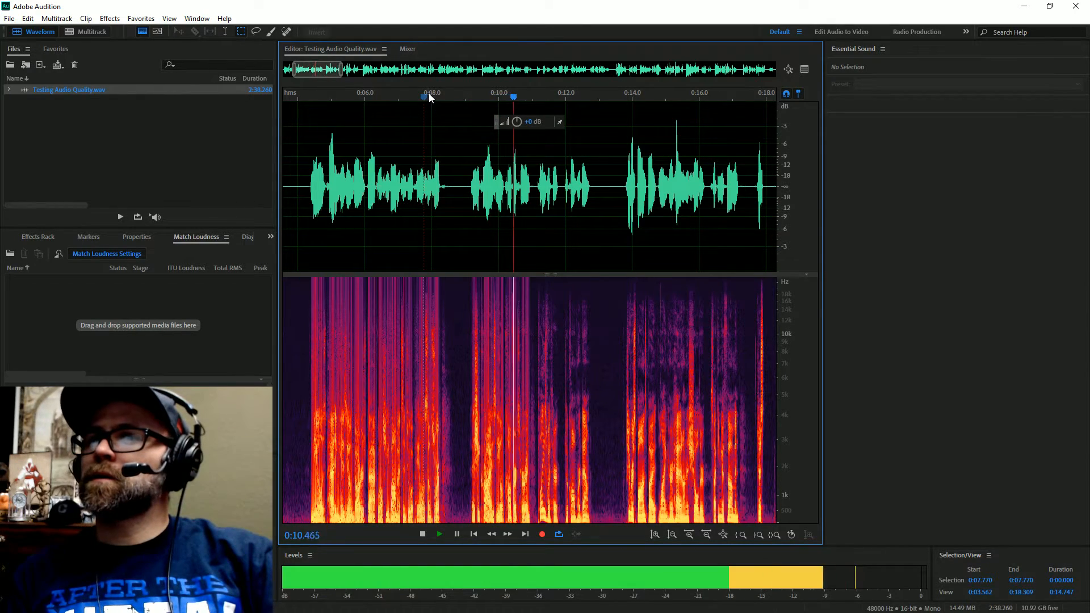
key("space")
- Examine the spectral display between about 8.2 and 12.2 seconds and give the waveform more height above it
scroll(506, 327, "up", 10)
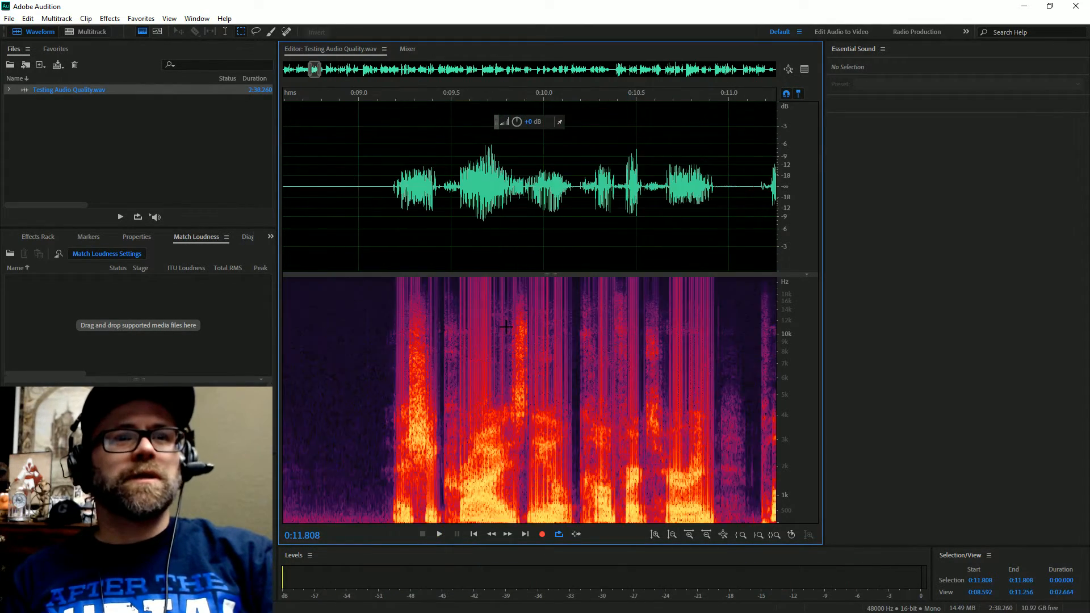
scroll(506, 326, "down", 5)
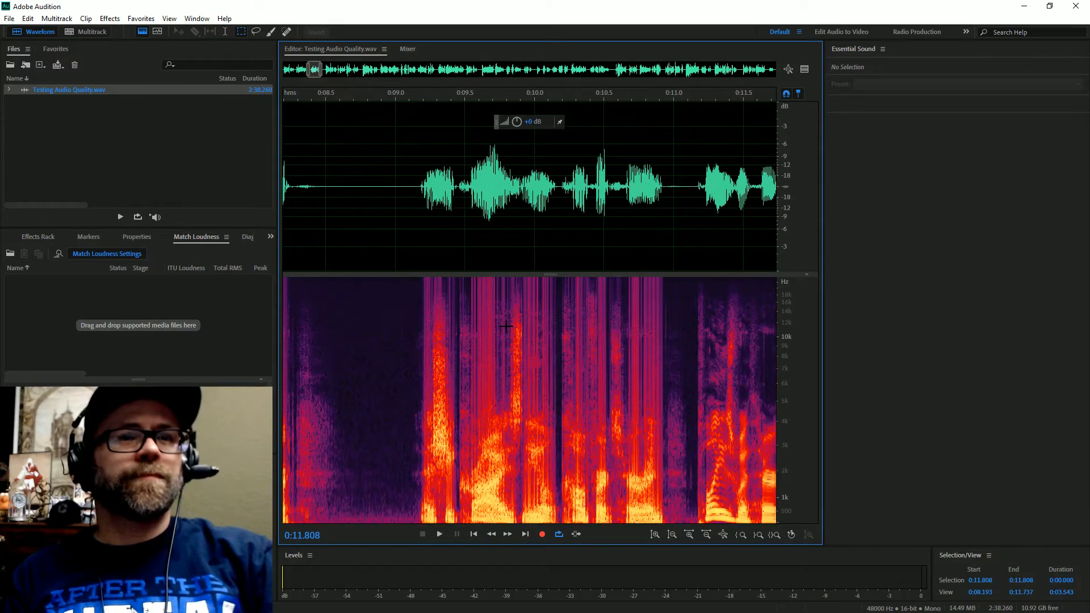
scroll(506, 326, "right", 5)
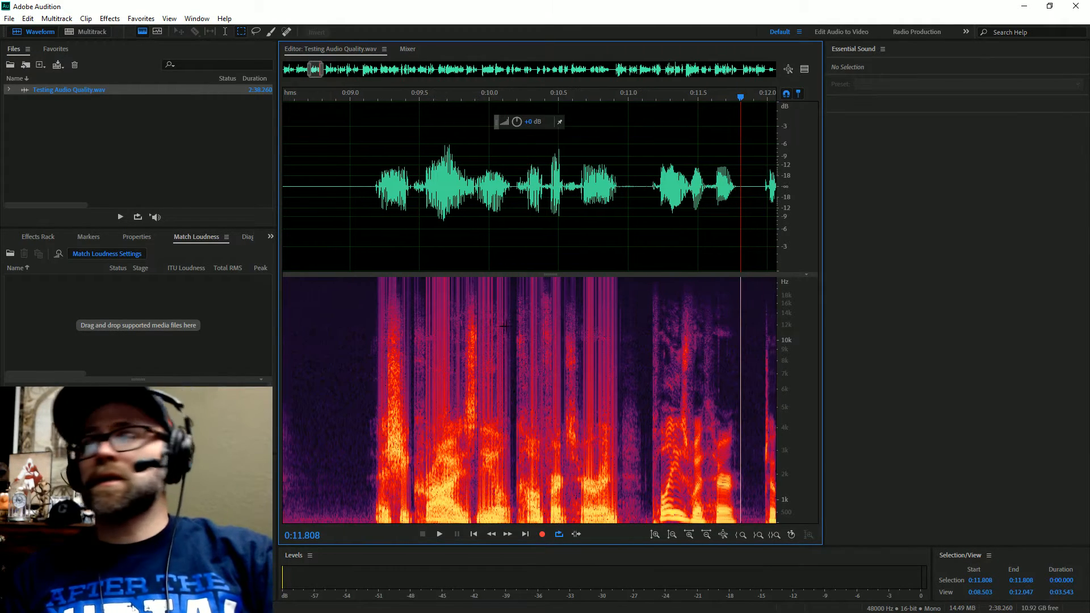
scroll(504, 326, "right", 3)
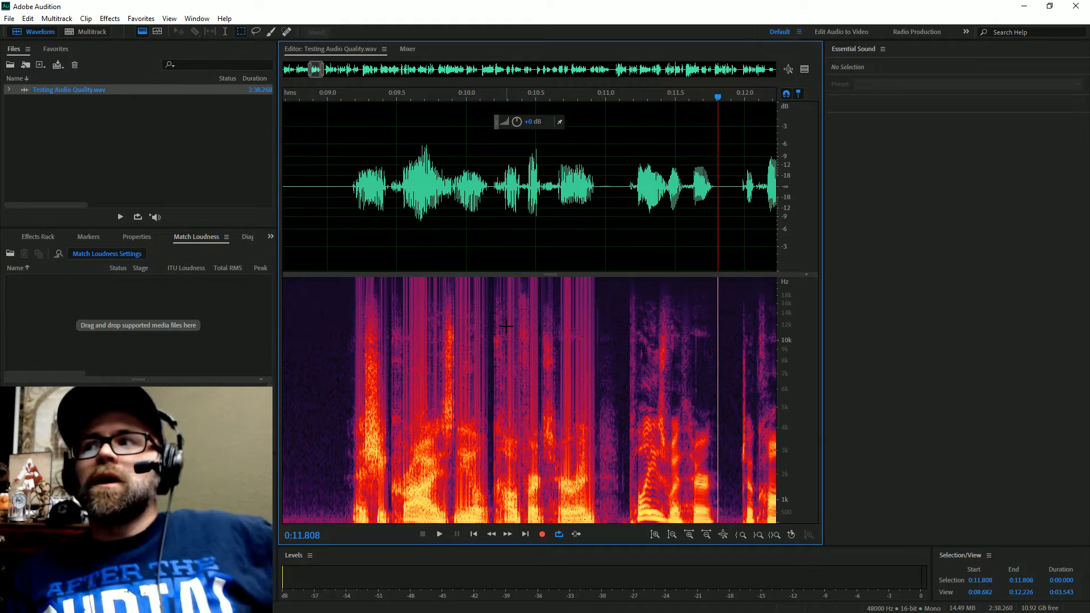
left_click_drag(559, 276, 573, 302)
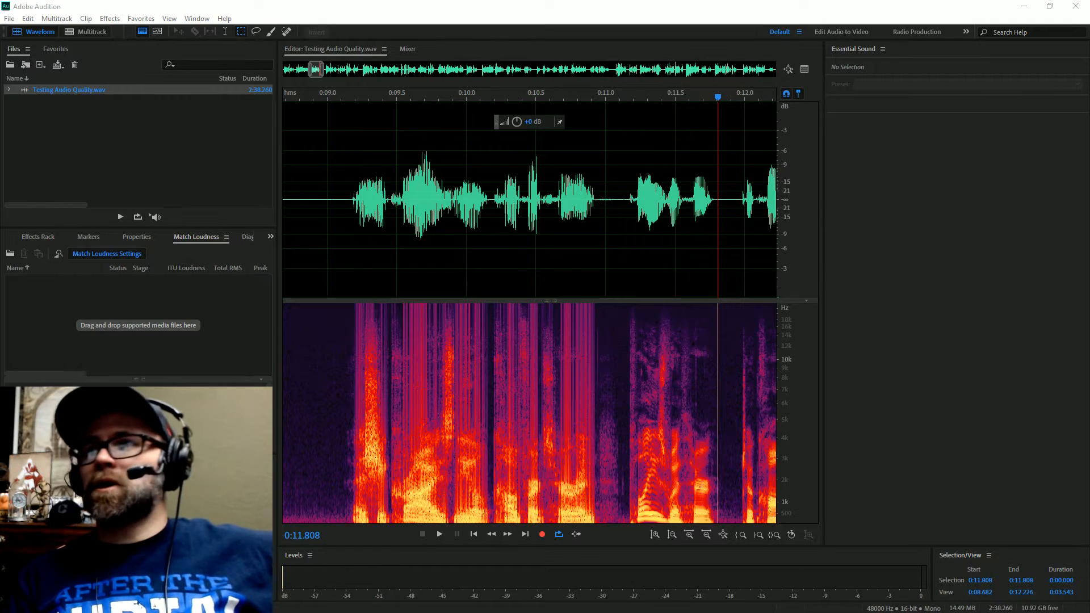
left_click(800, 17)
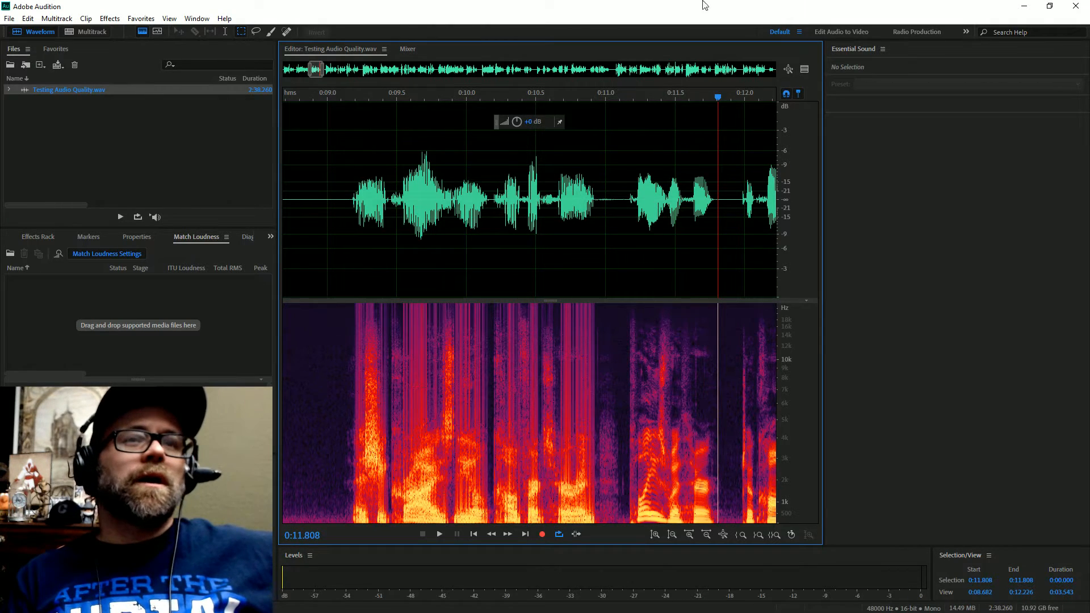
- Play the recording from about 9.95 seconds and inspect the spectral display around the pause before it
left_click(577, 142)
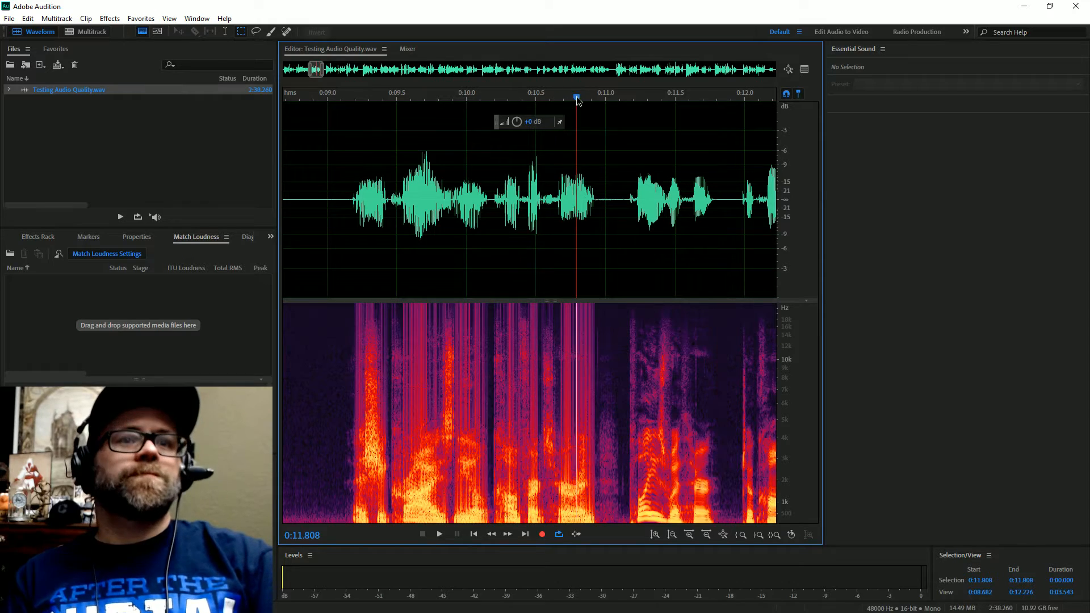
key("space")
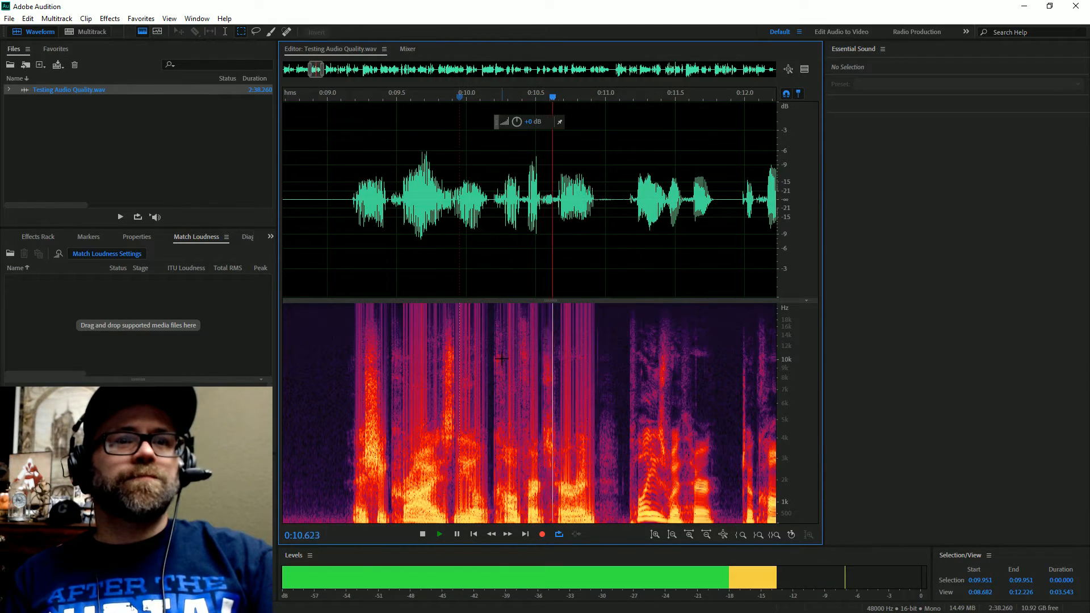
scroll(451, 307, "down", 3)
scroll(445, 335, "up", 4)
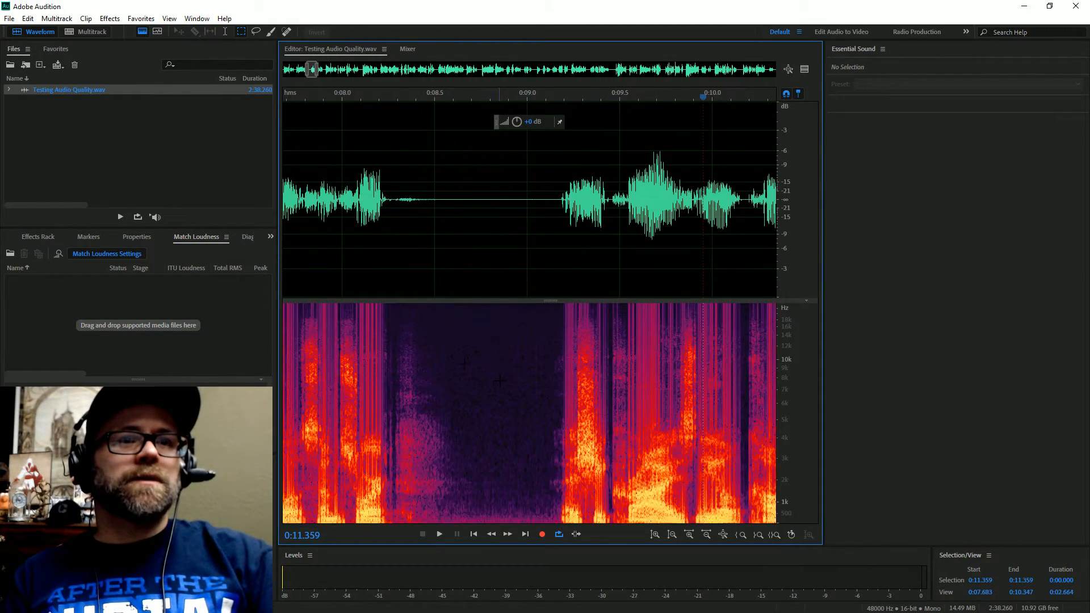
- Examine the spectral display backwards from about 10 seconds to the start, ending with the first 11 seconds in view
scroll(500, 381, "left", 5)
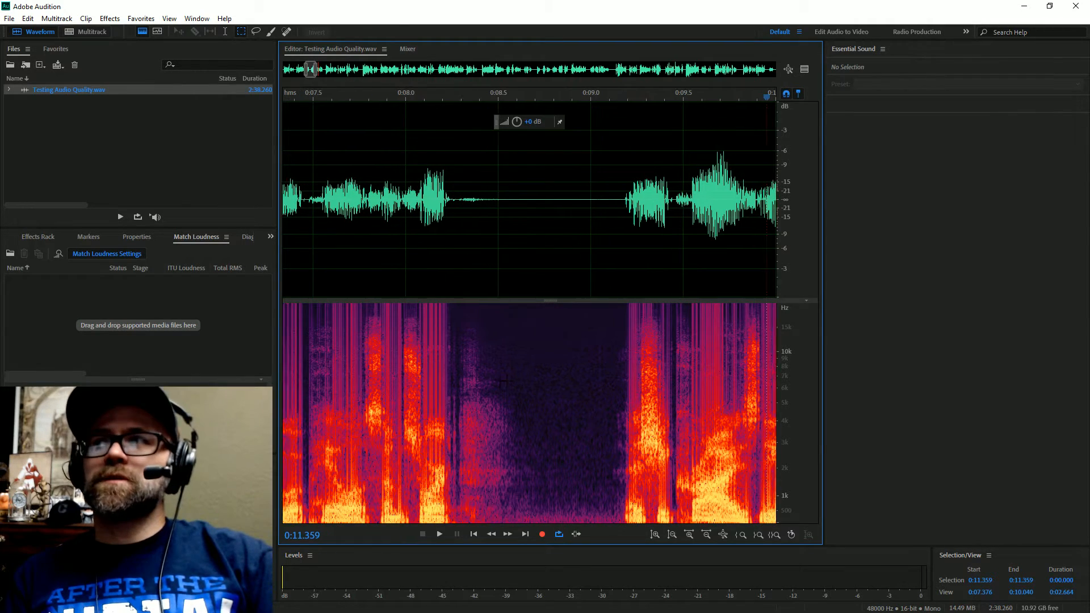
scroll(500, 381, "left", 3)
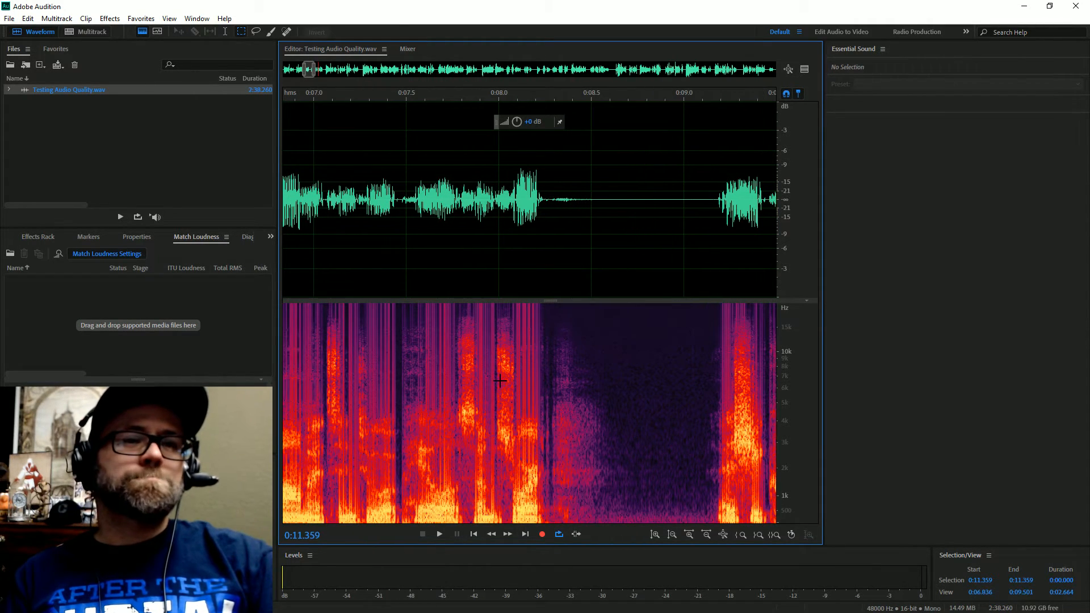
scroll(503, 405, "down", 3)
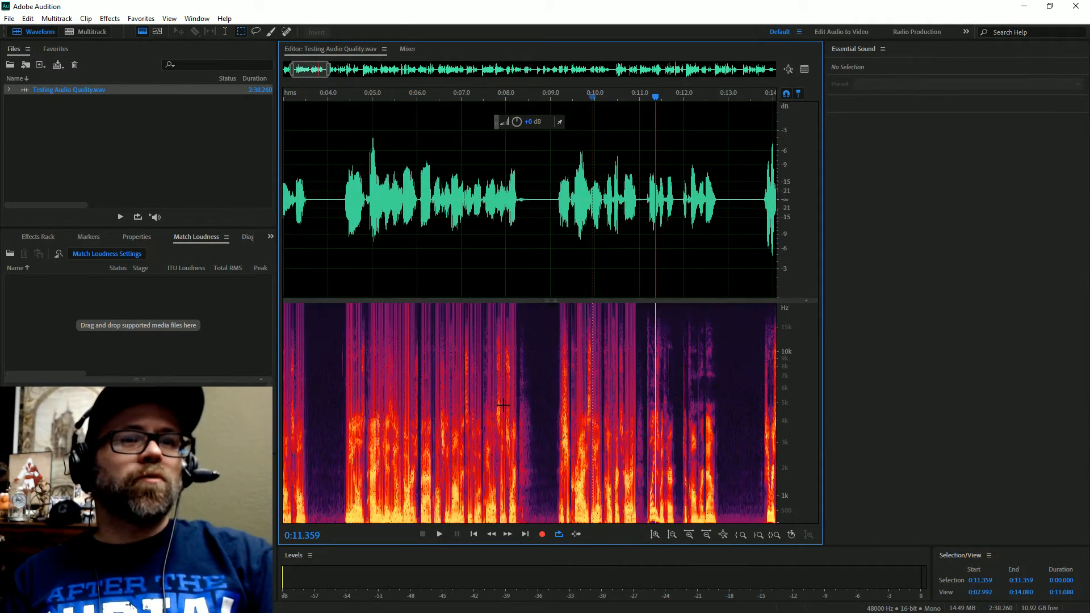
scroll(503, 405, "left", 3)
scroll(503, 405, "left", 1)
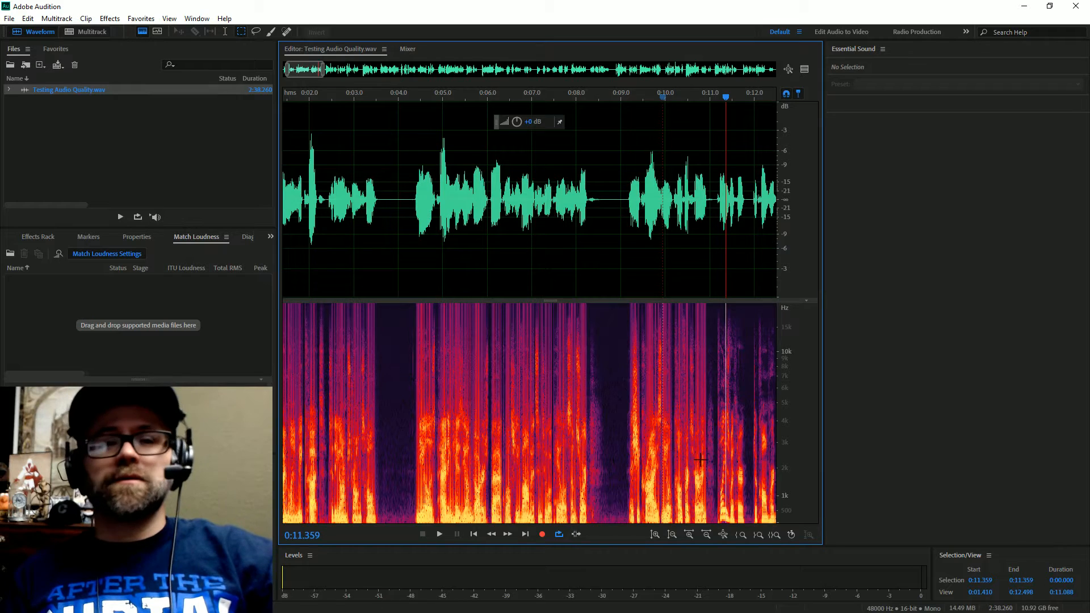
left_click_drag(305, 68, 289, 69)
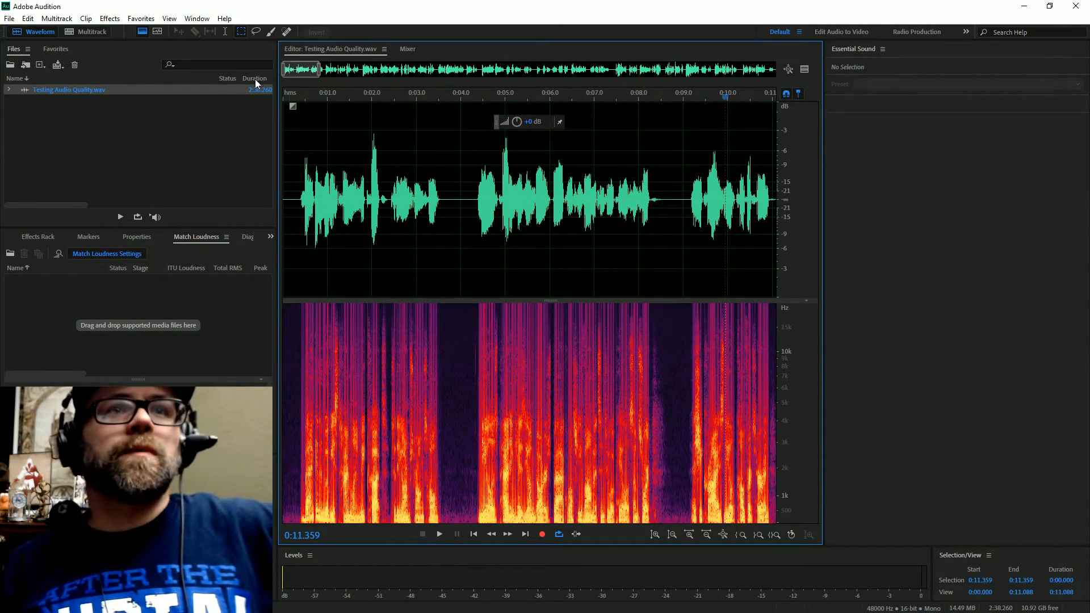
- Inspect the spectral detail around 6.3 to 7.4 seconds and the whole phrase from about 4 to 8.7 seconds, giving the waveform more height
scroll(594, 396, "up", 5)
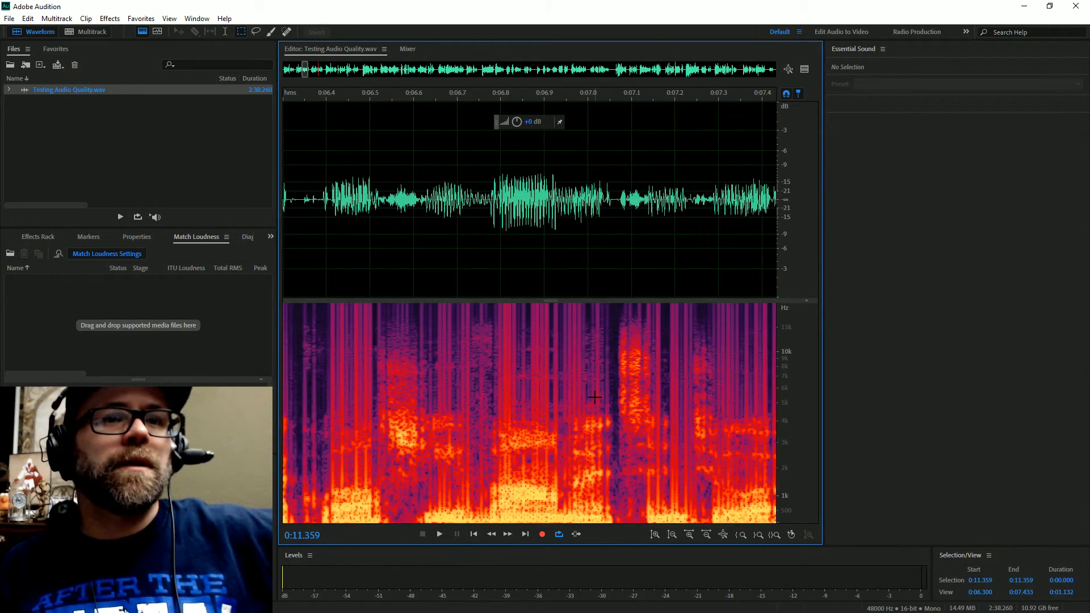
scroll(594, 398, "up", 3)
scroll(595, 398, "down", 5)
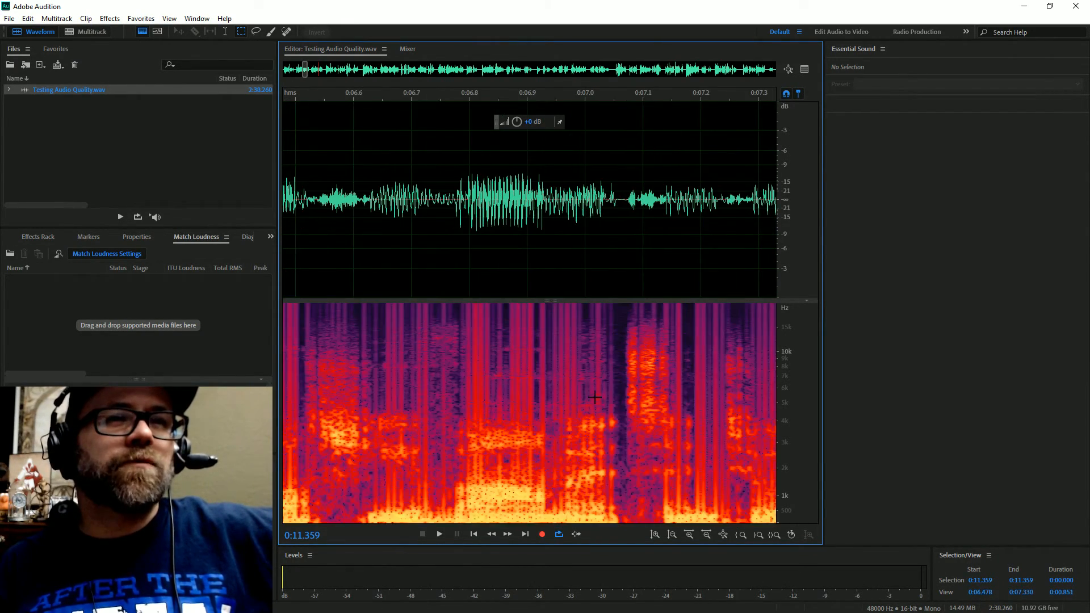
scroll(594, 398, "down", 2)
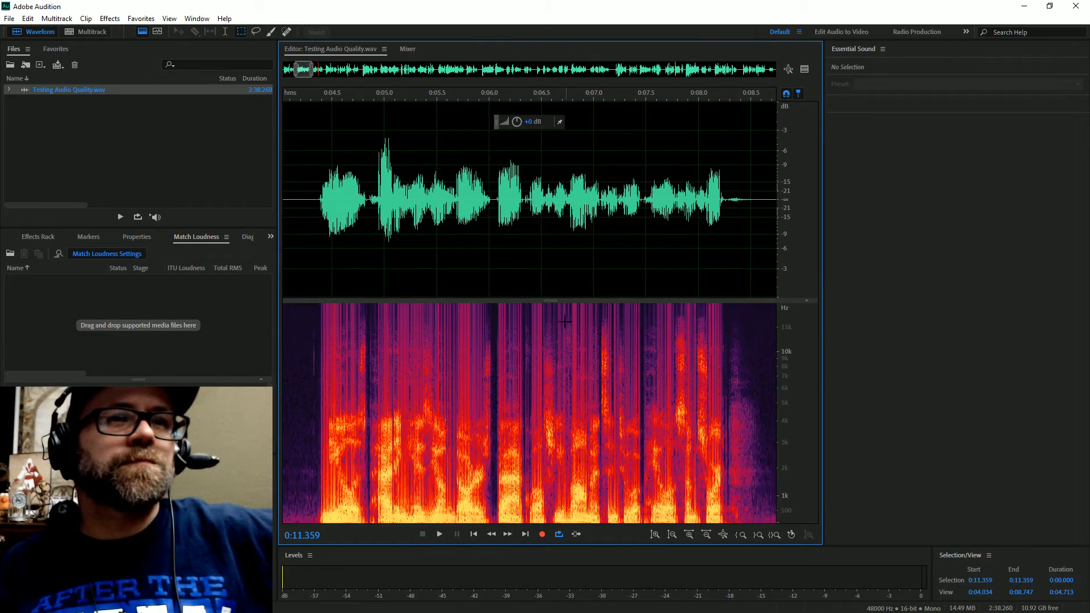
left_click_drag(557, 316, 562, 343)
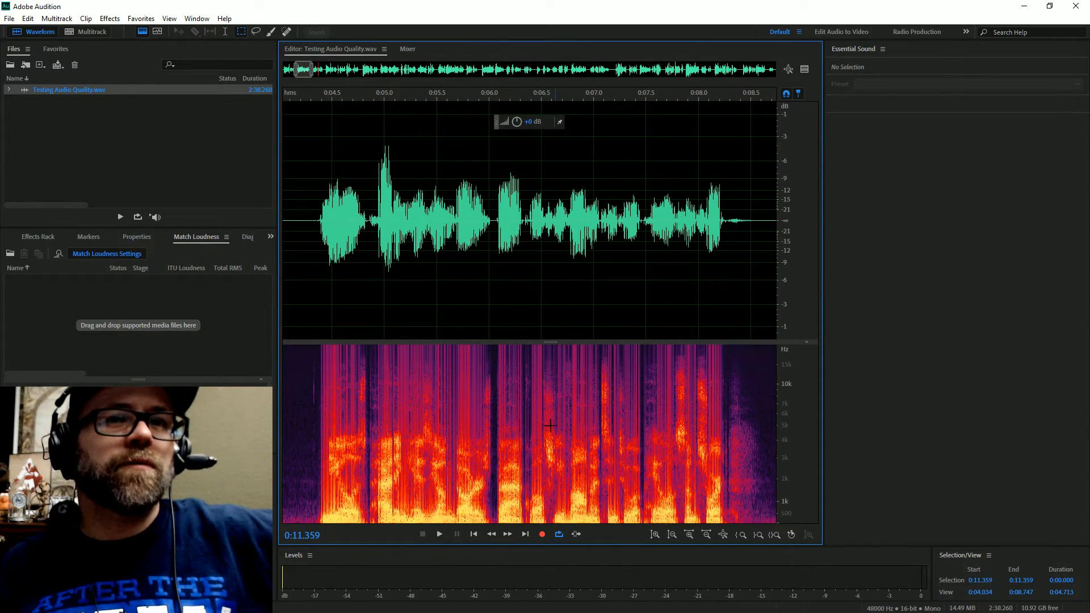